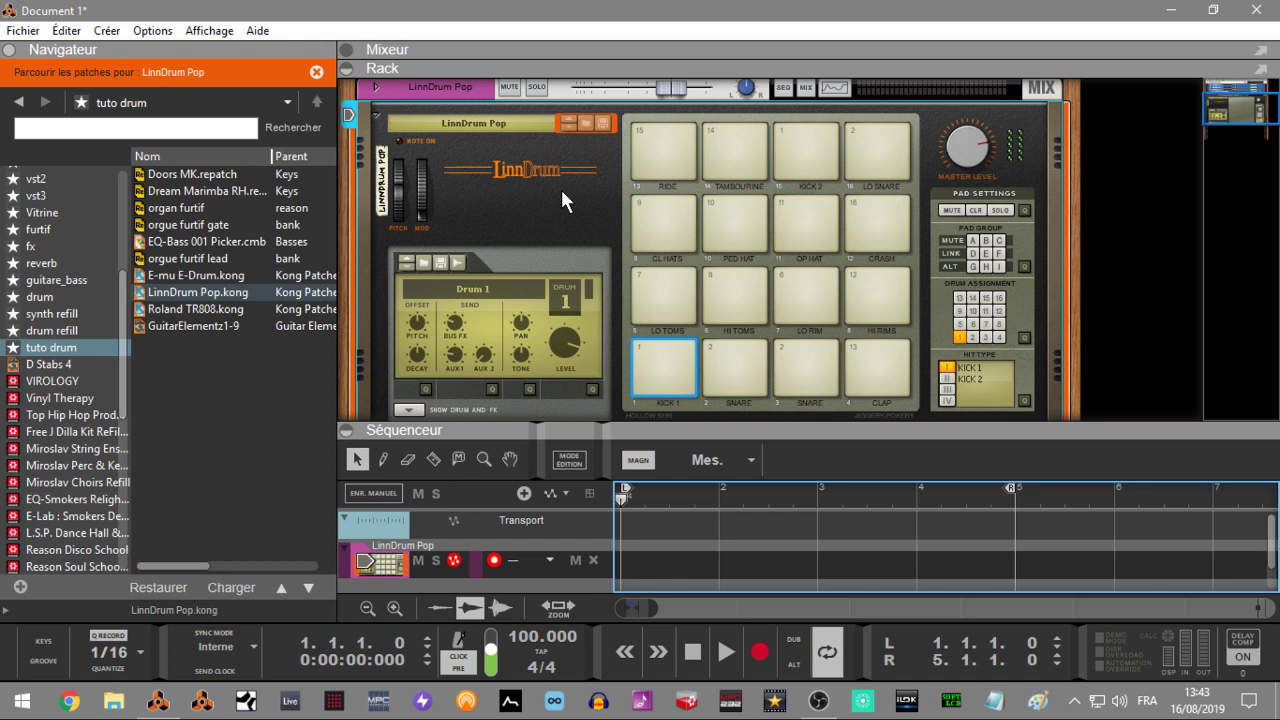
# - Record a four-bar KICK 1 pattern on the LinnDrum Pop track and add a new note lane to it
pyautogui.hotkey('ctrl', 'Return')
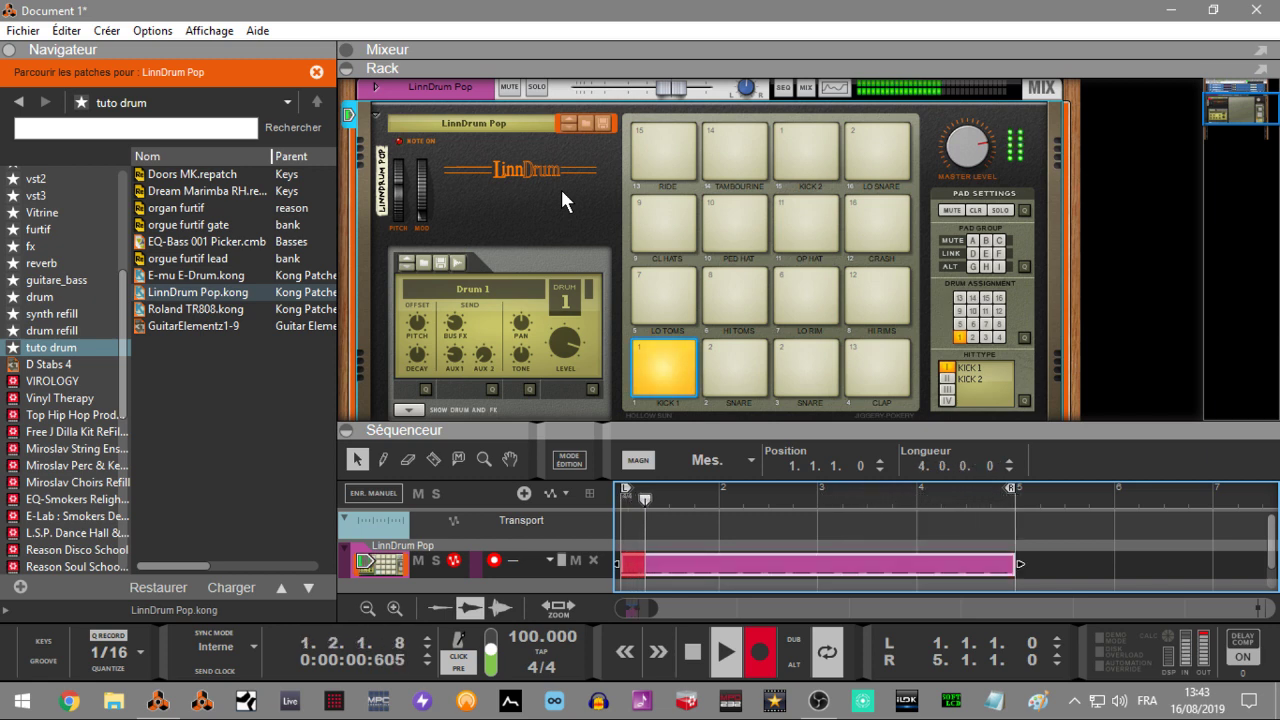
pyautogui.hotkey('ctrl', 'Return')
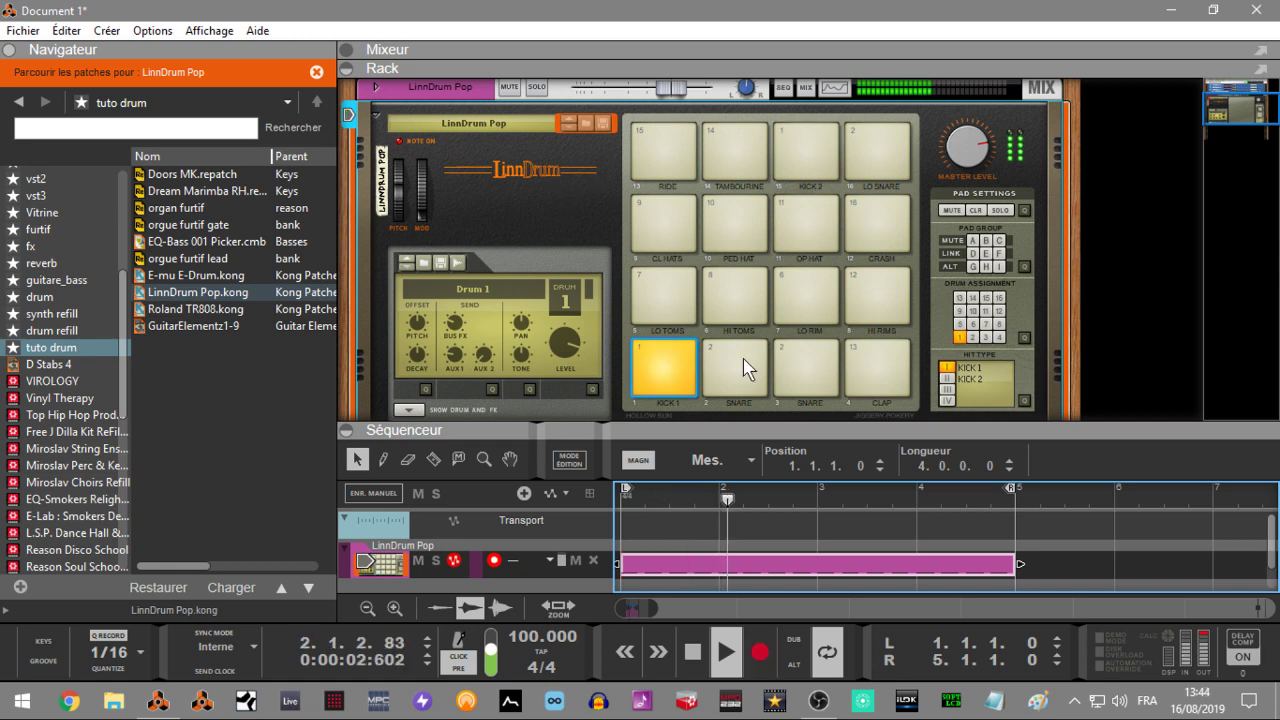
pyautogui.click(524, 493)
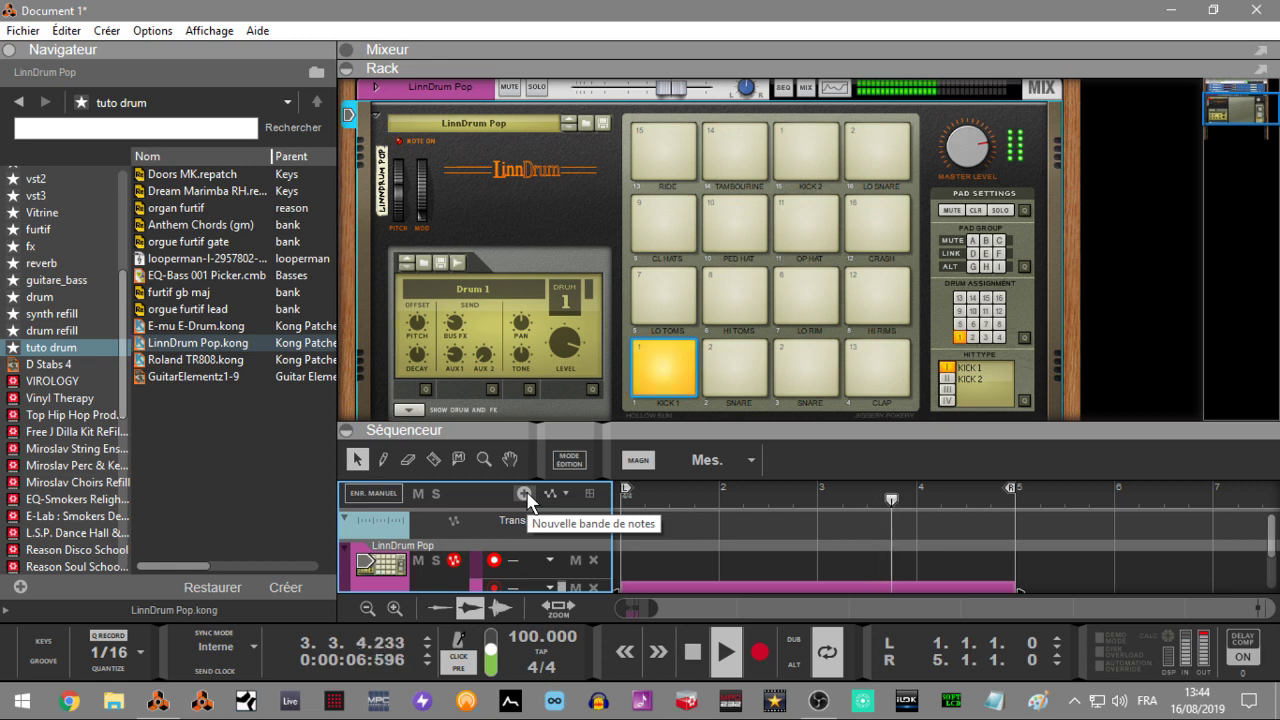
pyautogui.press('space')
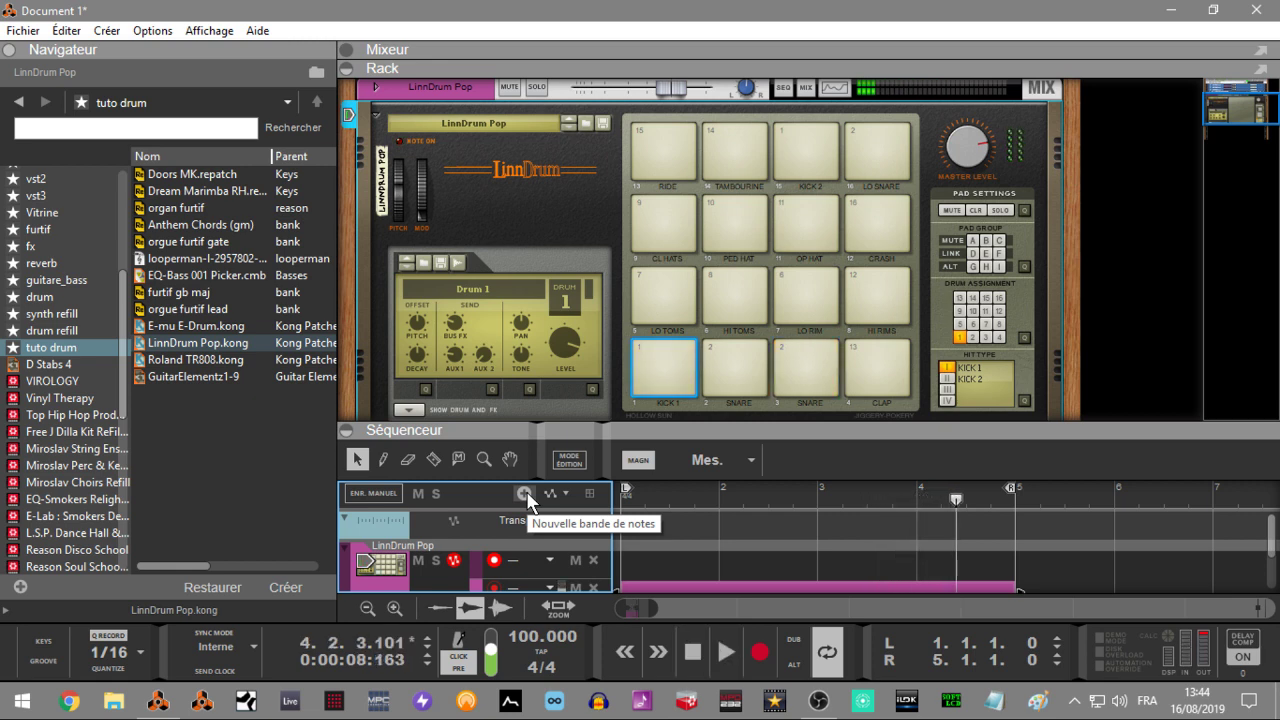
# - Record a snare pattern over bars 1 to 4 in the new LinnDrum Pop note lane
pyautogui.hotkey('ctrl', 'Return')
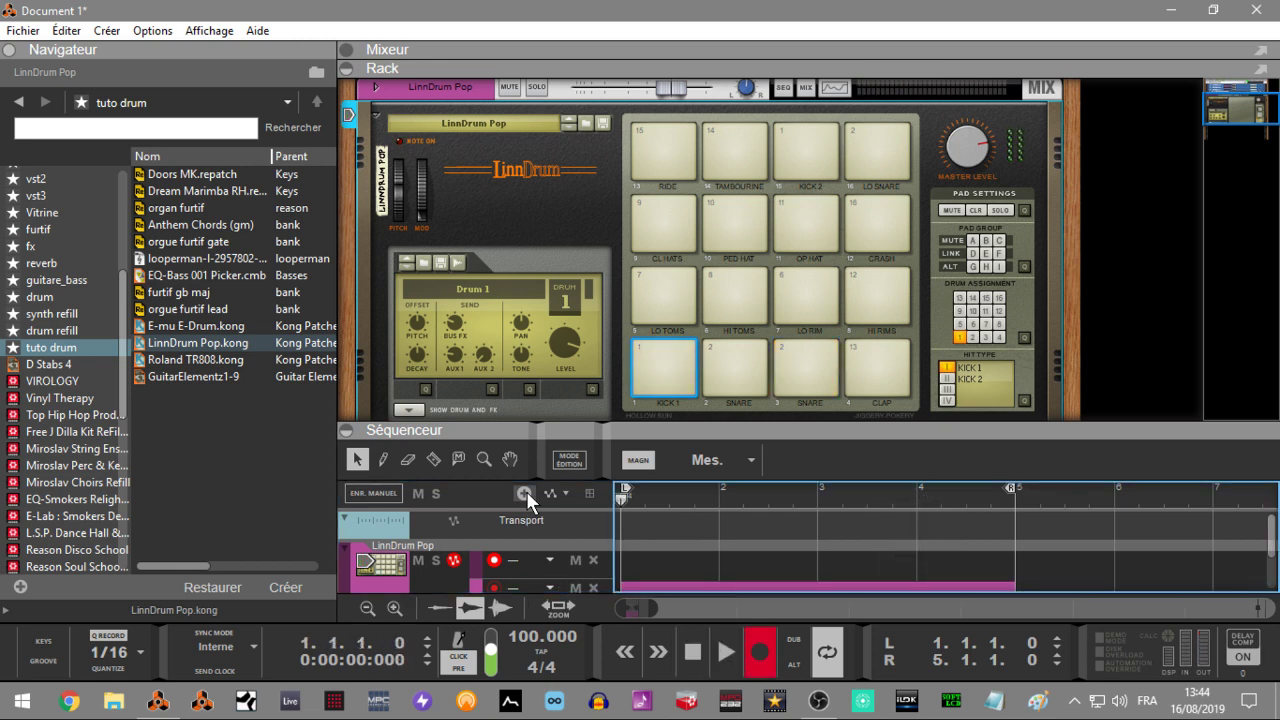
pyautogui.press('space')
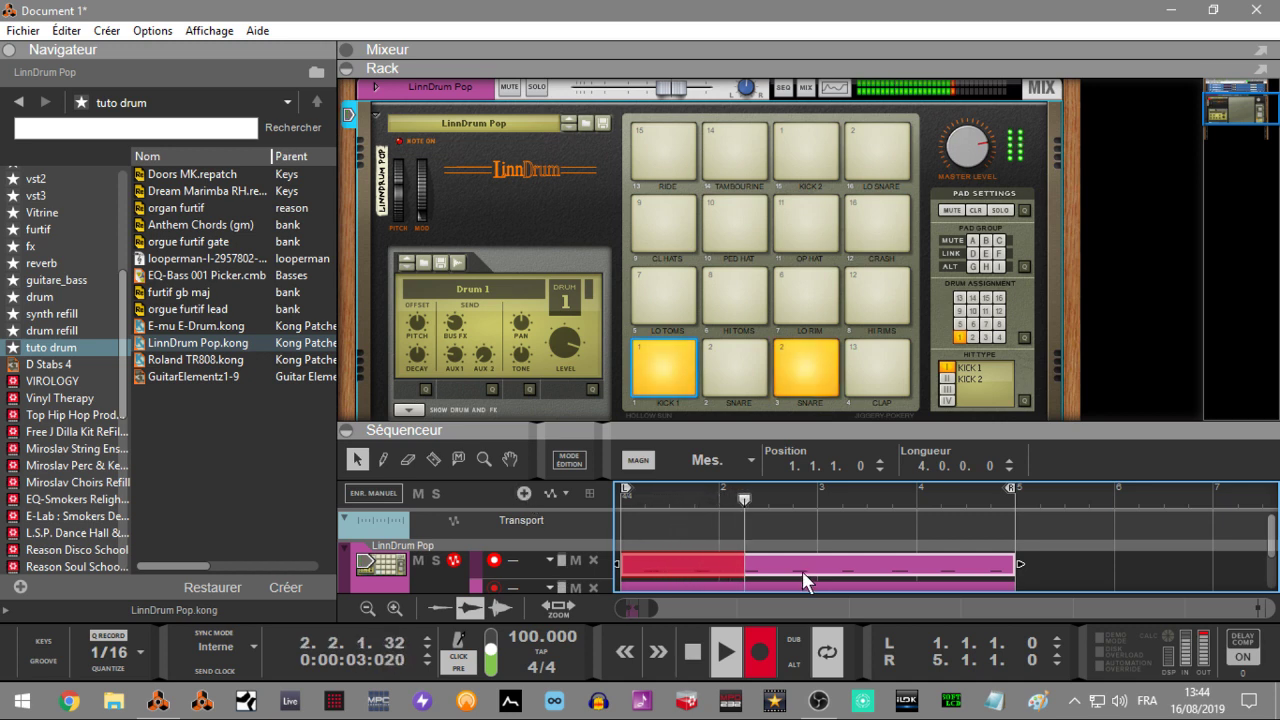
pyautogui.hotkey('ctrl', 'Return')
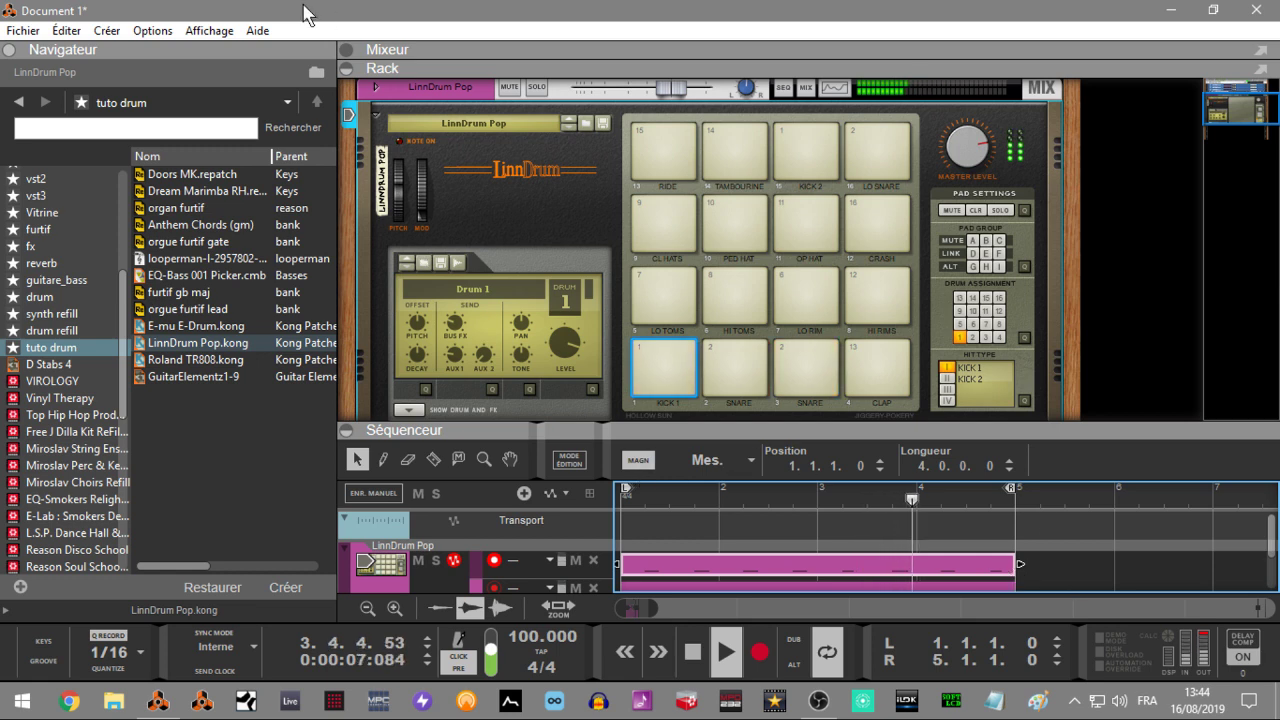
# - Duplicate the snare and kick clips to bar 5 and delete the duplicated snare clip
pyautogui.click(346, 68)
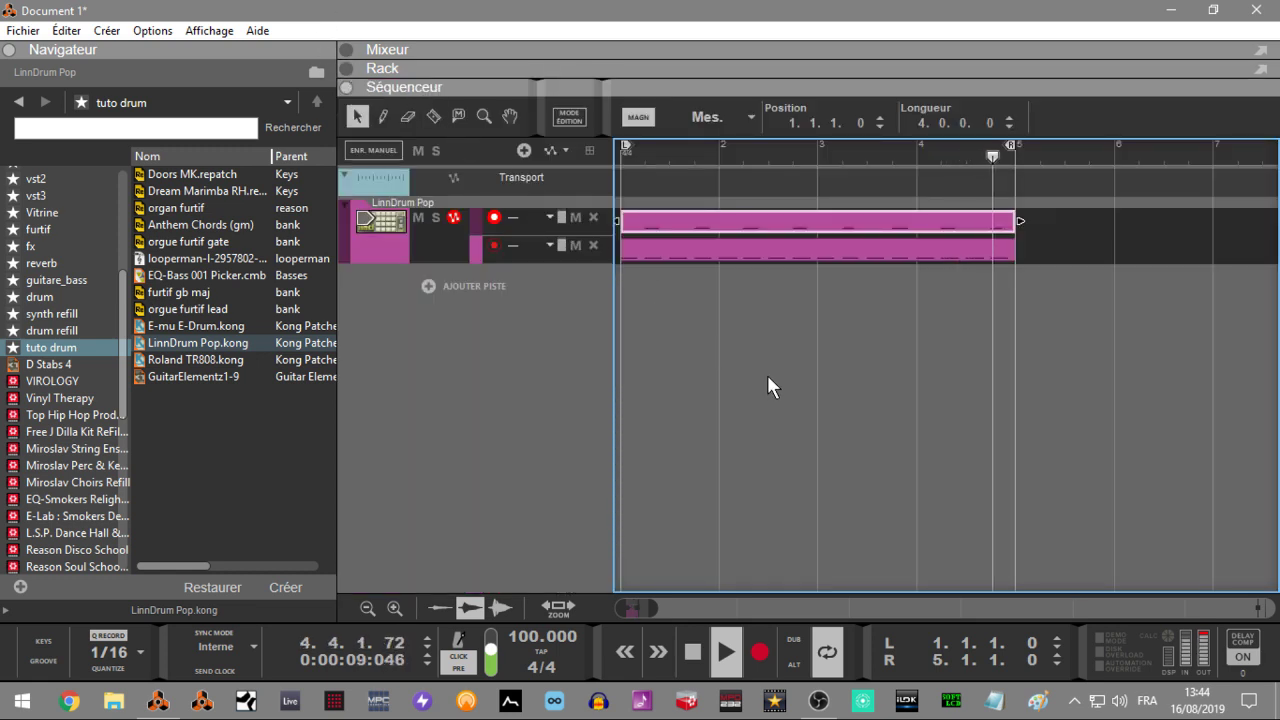
pyautogui.press('space')
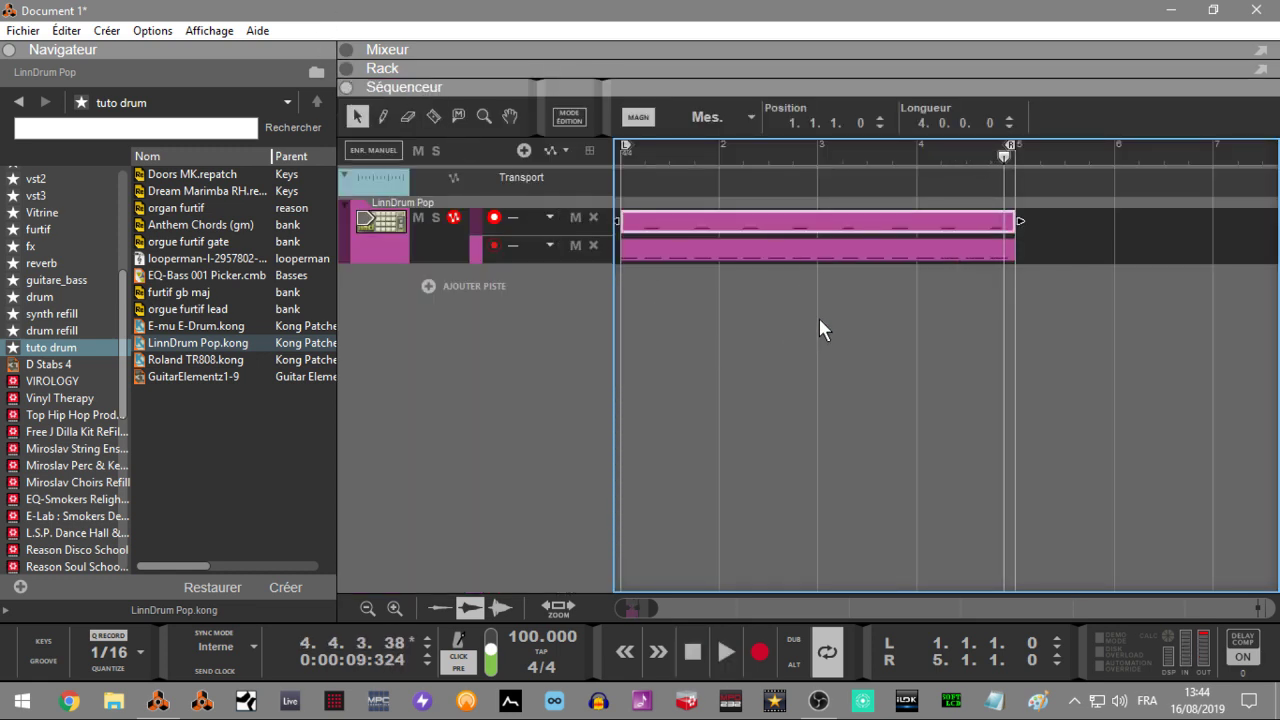
pyautogui.moveTo(862, 290); pyautogui.dragTo(872, 218)
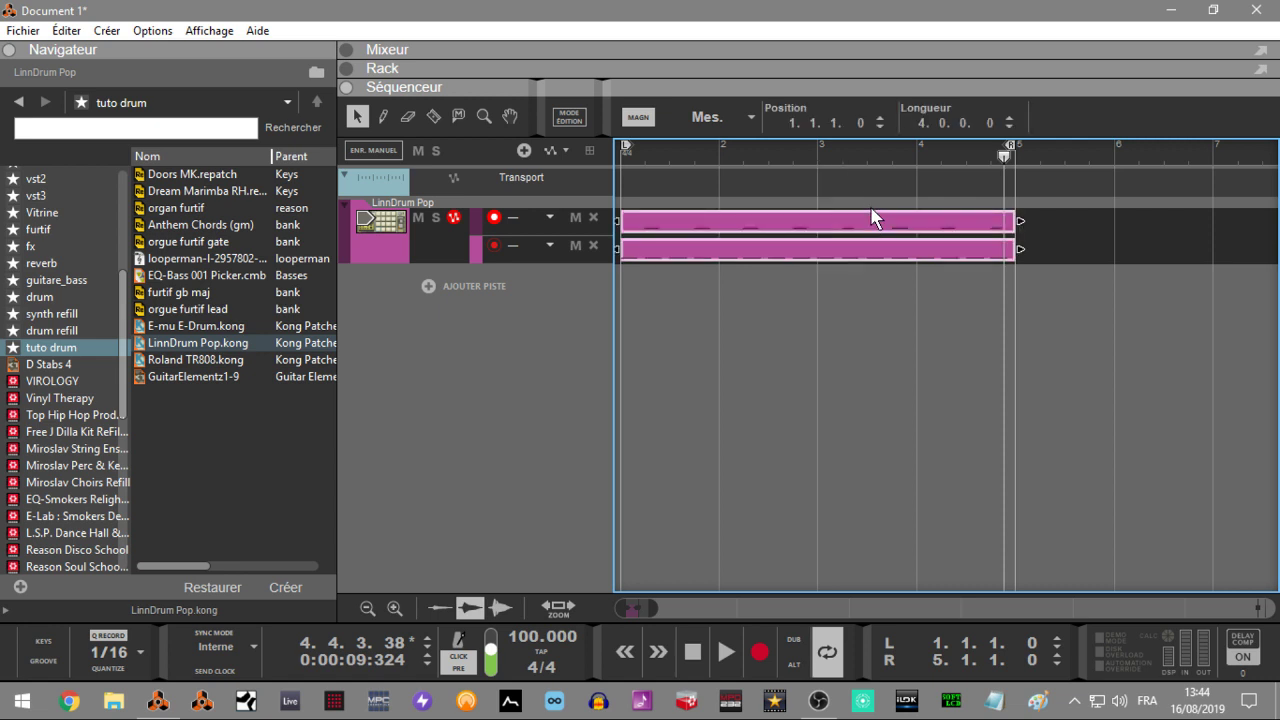
pyautogui.hotkey('ctrl', 'd')
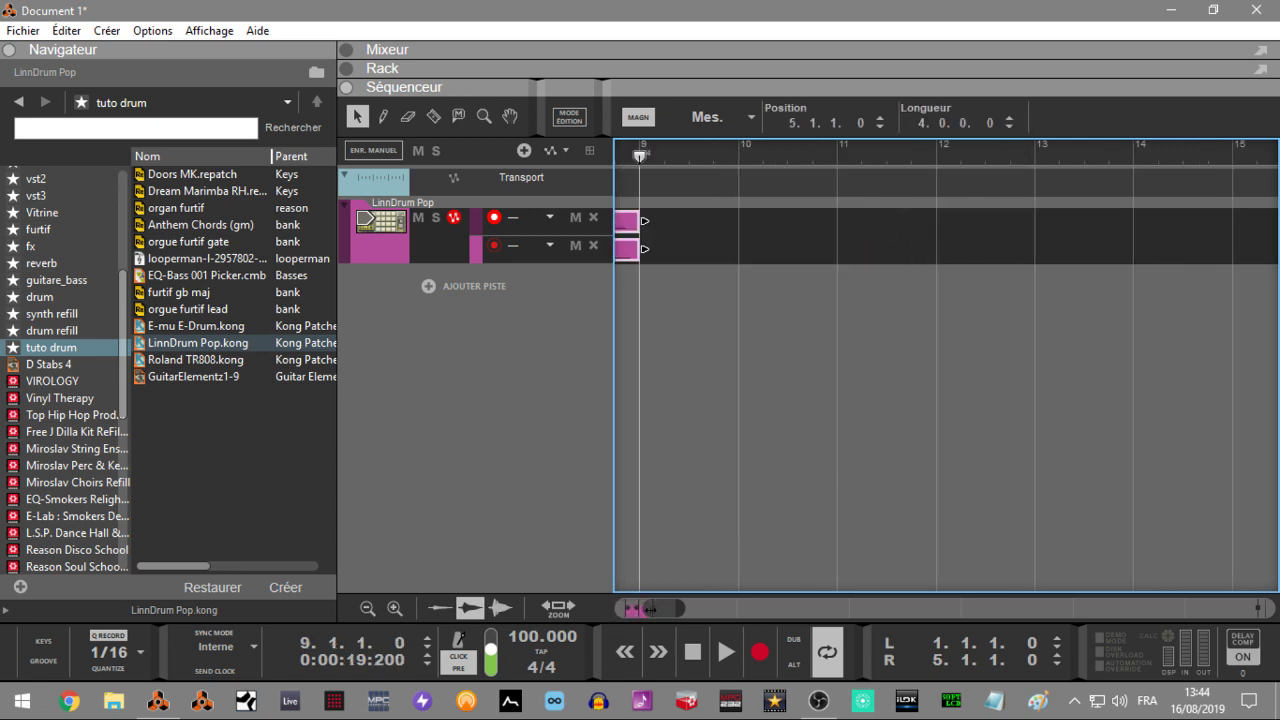
pyautogui.moveTo(650, 609); pyautogui.dragTo(585, 613)
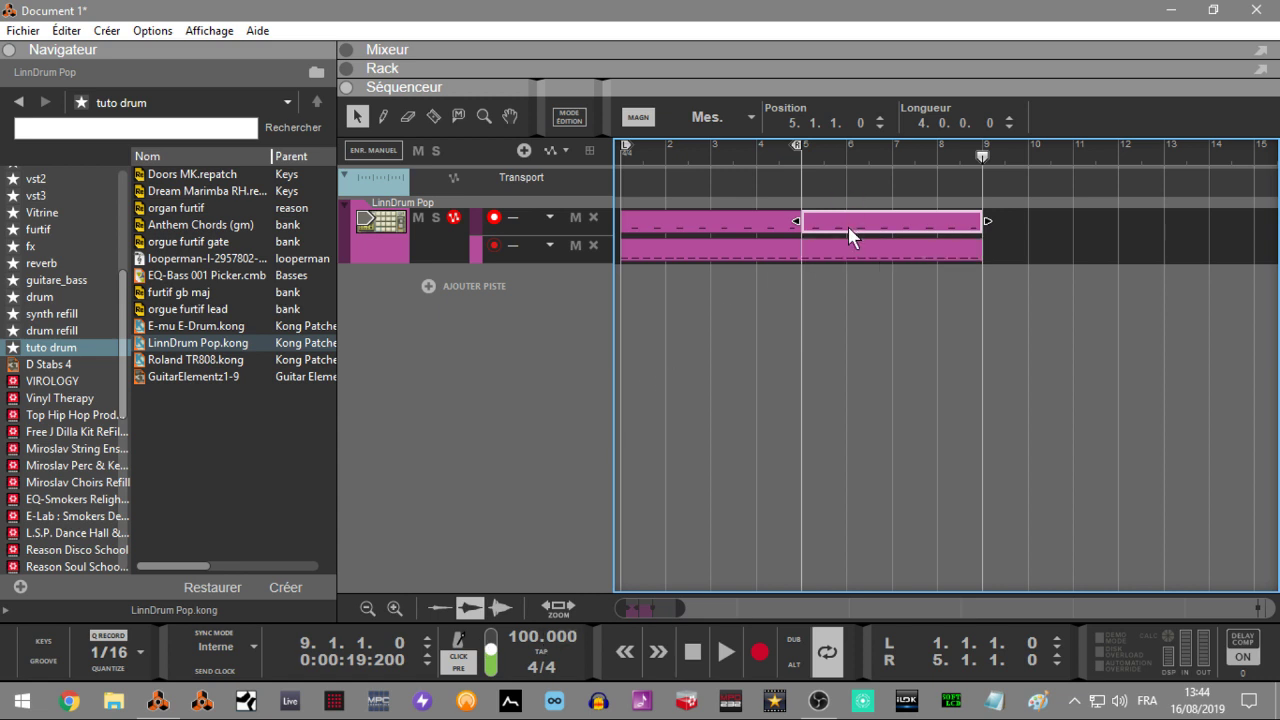
pyautogui.press('Delete')
# - Set the loop from bar 5 to bar 9 and record a new snare pattern there in LinnDrum Pop's upper note lane
pyautogui.moveTo(800, 150); pyautogui.dragTo(927, 163)
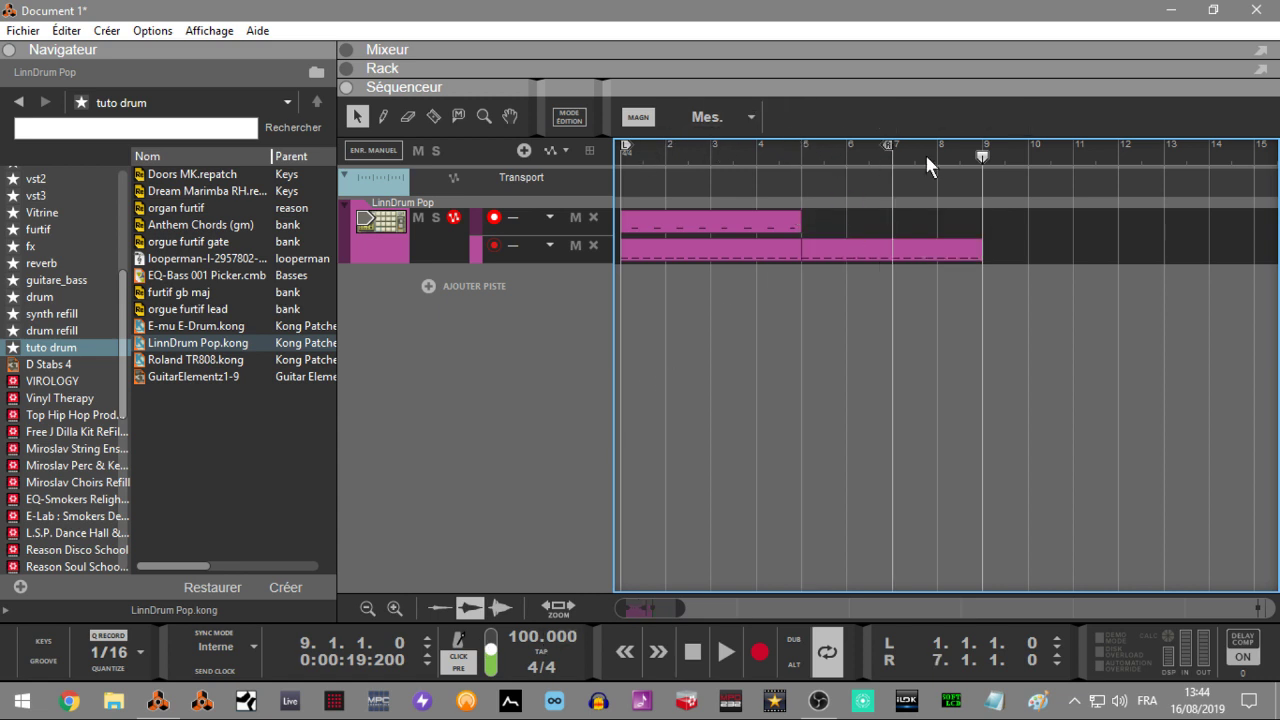
pyautogui.moveTo(625, 146); pyautogui.dragTo(809, 179)
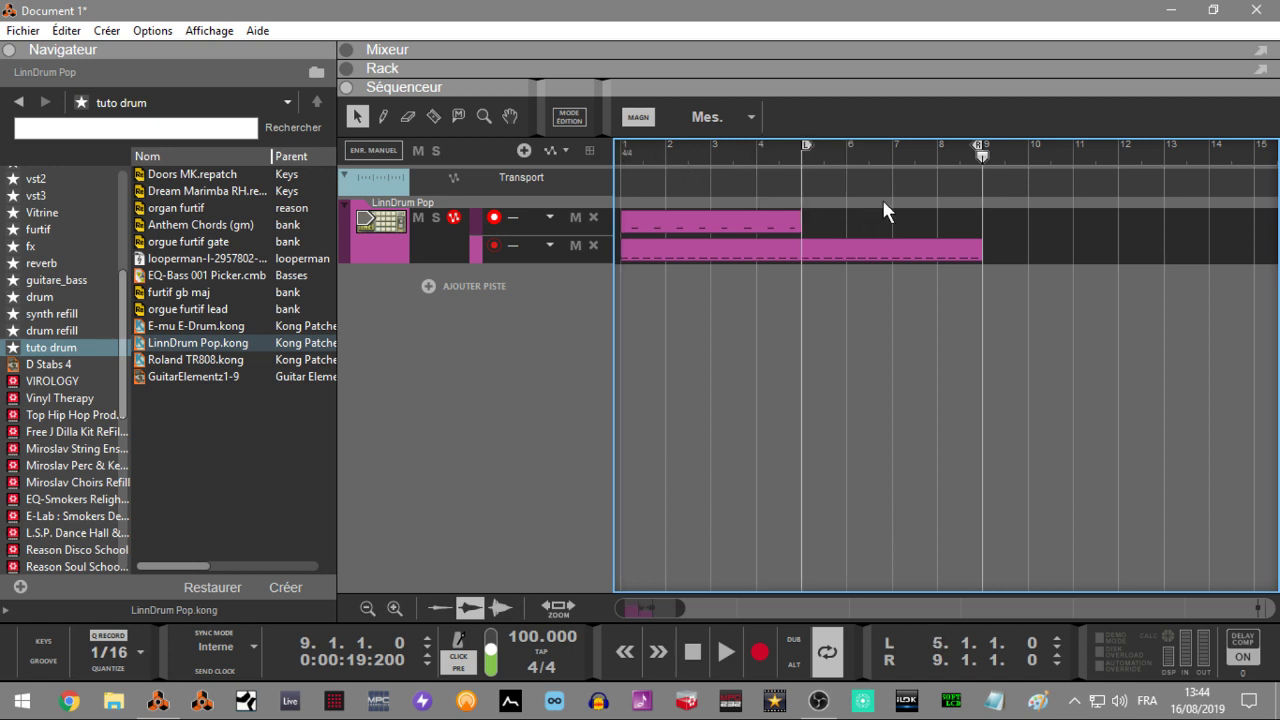
pyautogui.press('KP_0')
pyautogui.press('KP_Multiply')
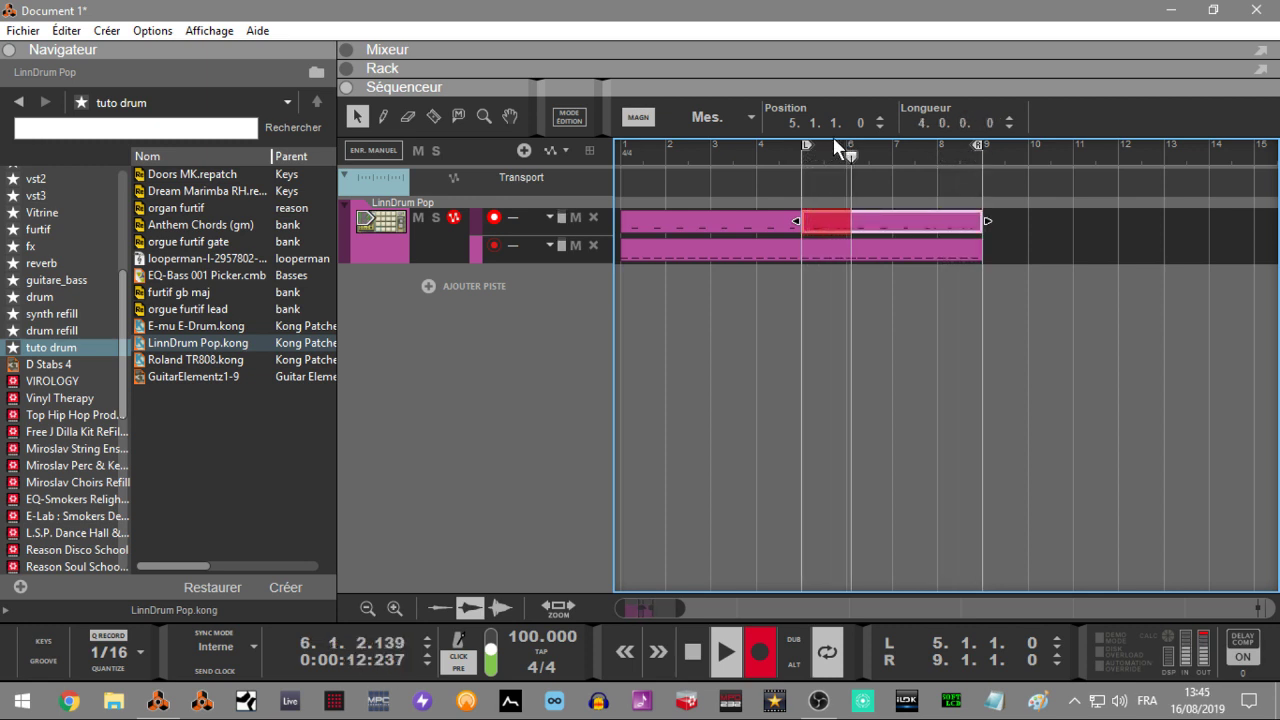
pyautogui.hotkey('ctrl', 'Return')
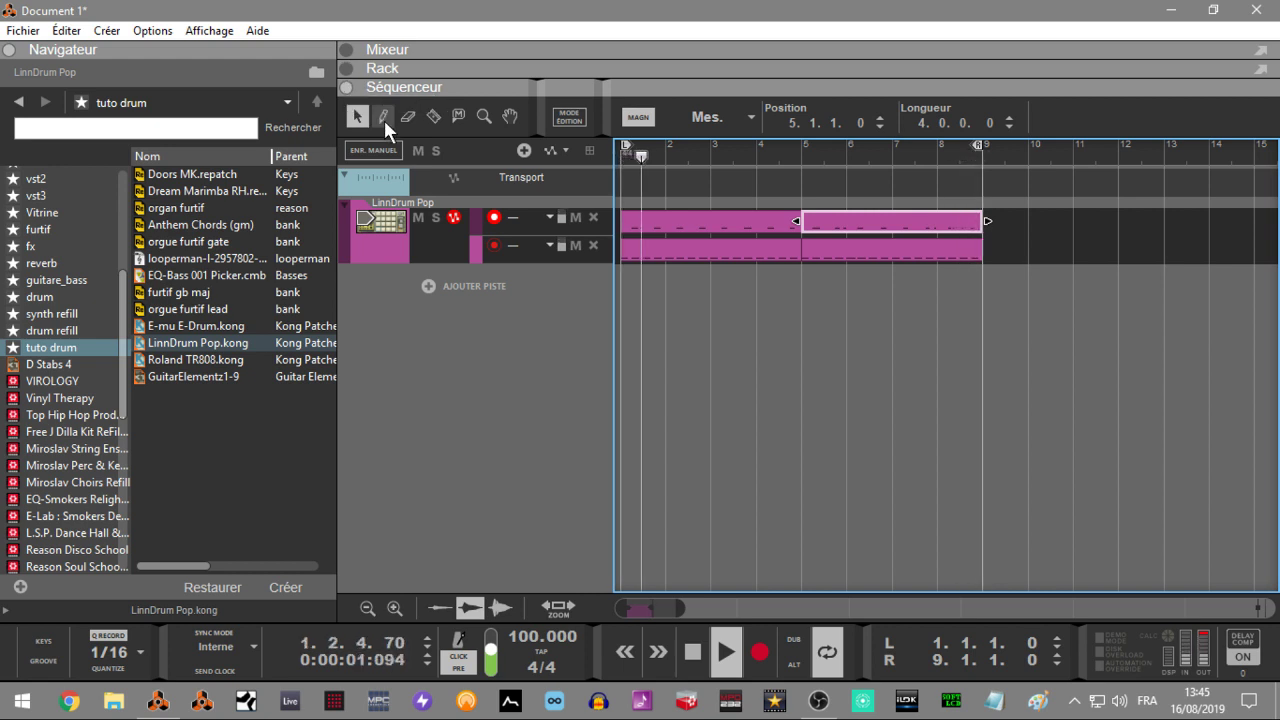
pyautogui.press('space')
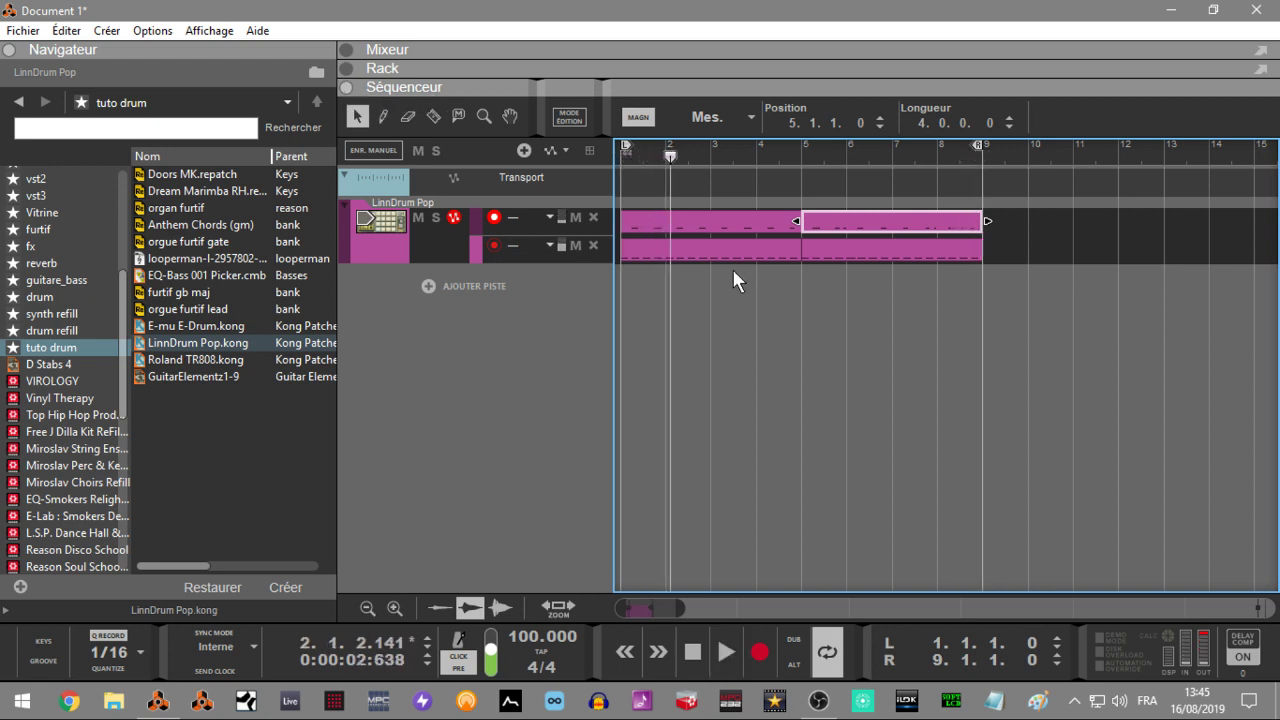
# - Show only the rack and add the Roland TR808.kong patch as a new instrument below LinnDrum Pop
pyautogui.click(354, 74)
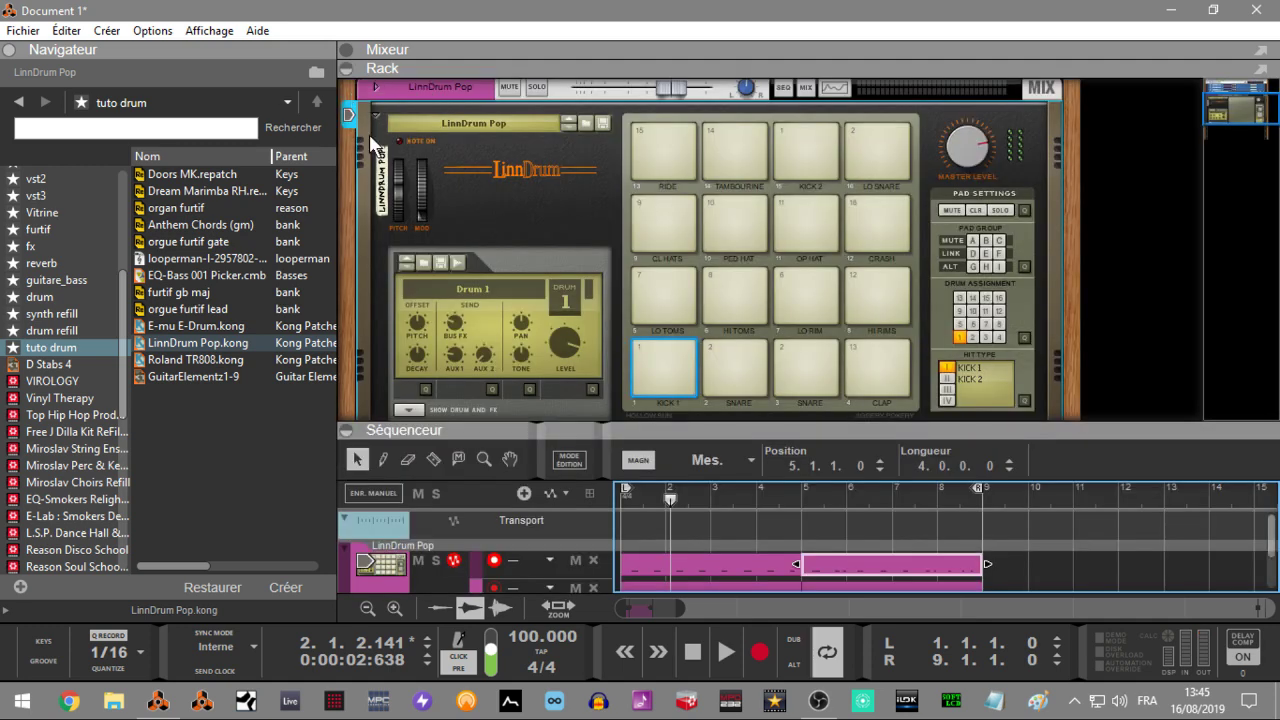
pyautogui.click(347, 432)
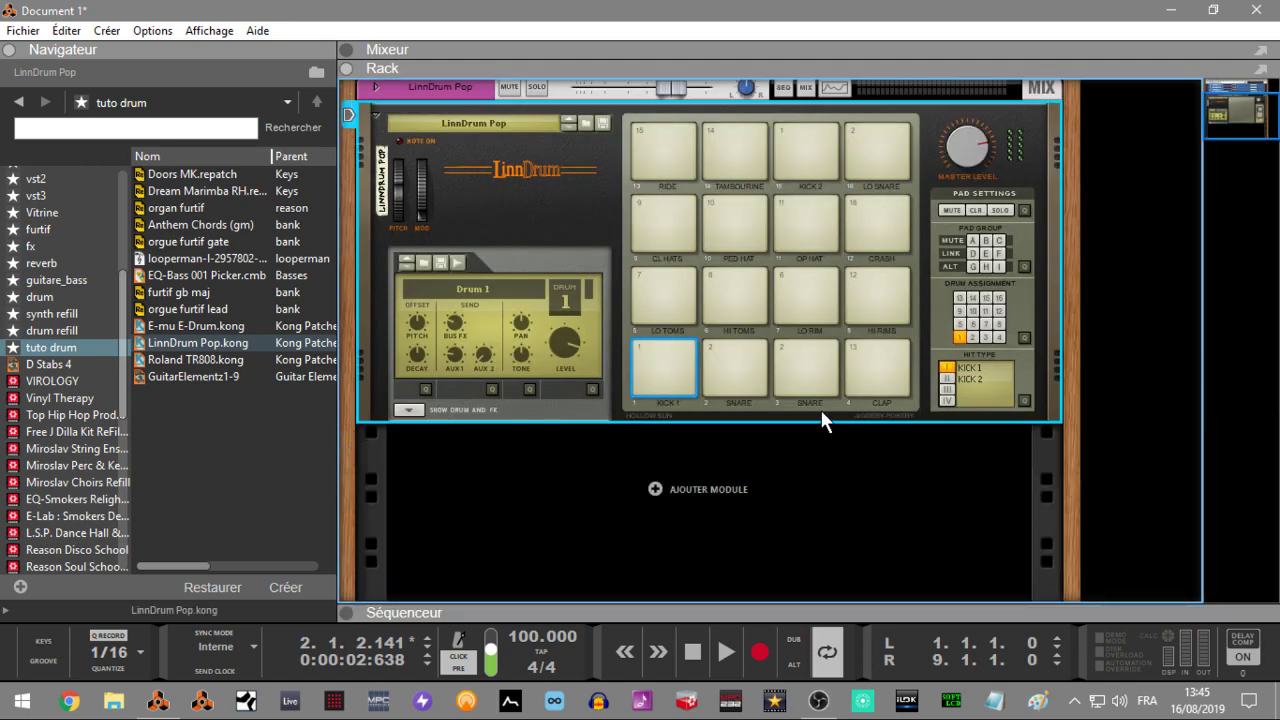
pyautogui.moveTo(1228, 118); pyautogui.dragTo(1235, 130)
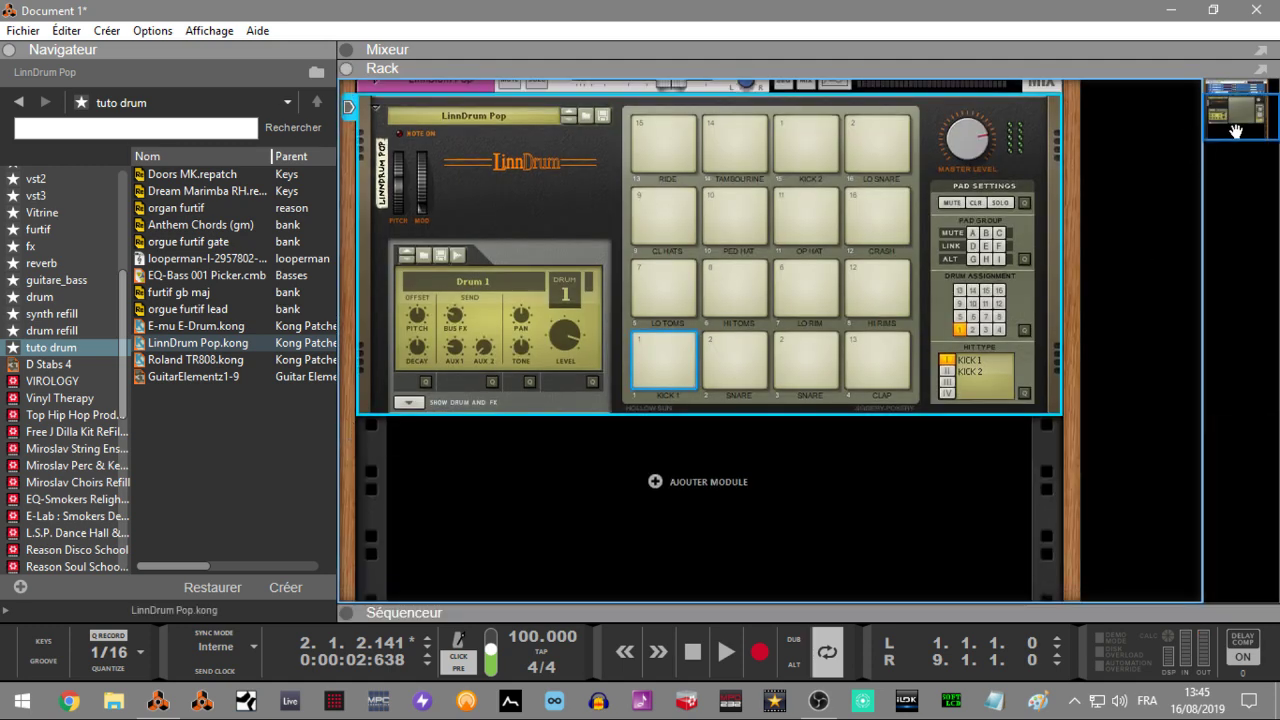
pyautogui.moveTo(195, 357)
pyautogui.mouseDown()
pyautogui.moveTo(573, 494)
pyautogui.moveTo(572, 482)
pyautogui.mouseUp()
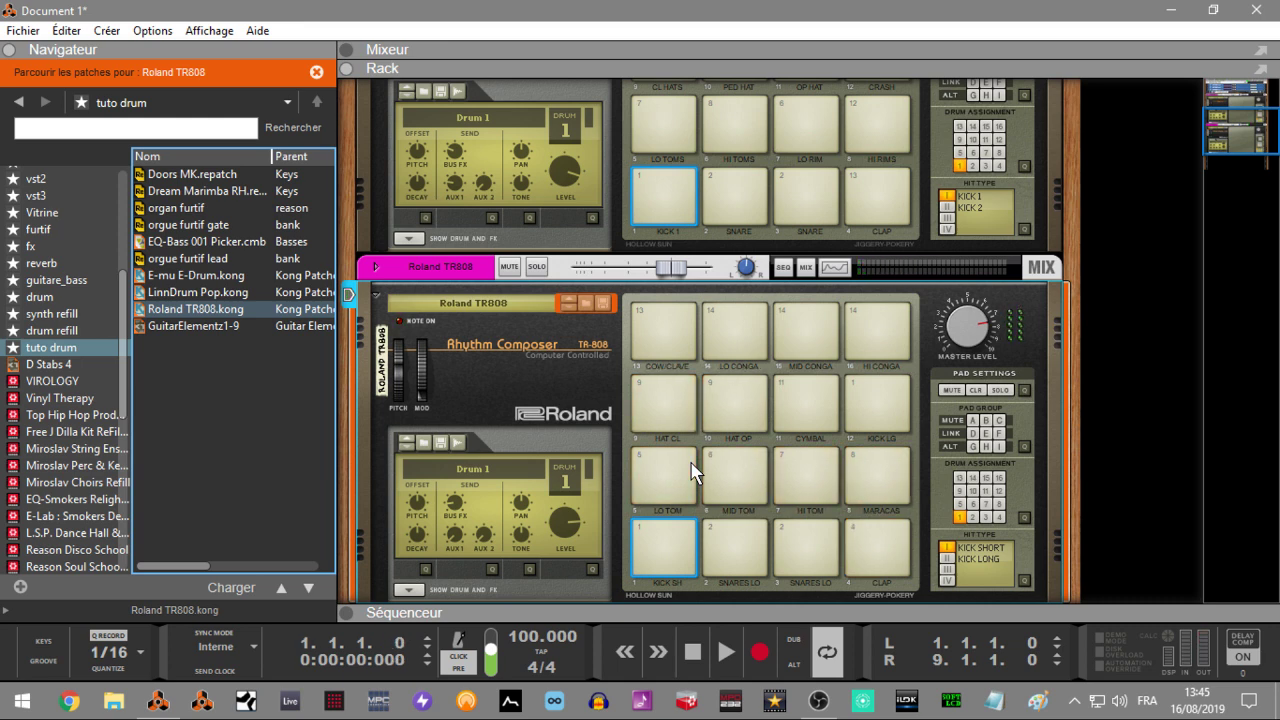
# - Record an eight-bar HAT CL pattern from bar 1 on the Roland TR808 track and show only the sequencer
pyautogui.hotkey('ctrl', 'Return')
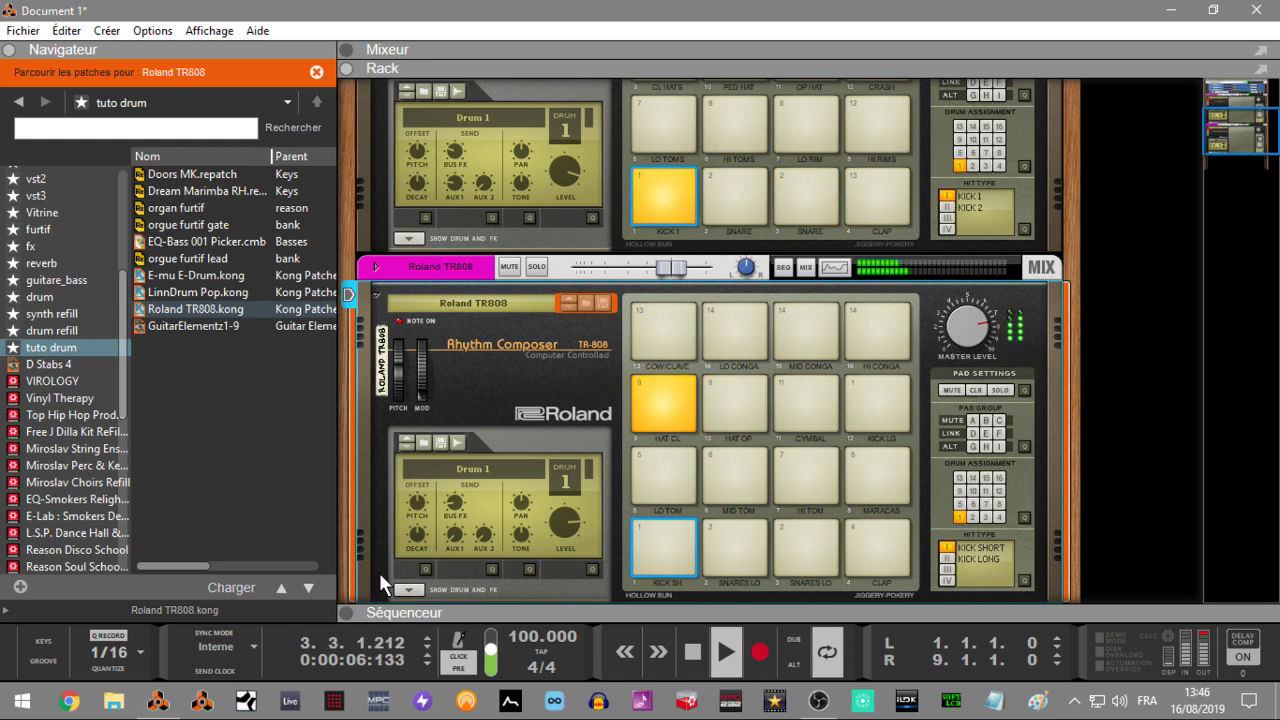
pyautogui.click(348, 611)
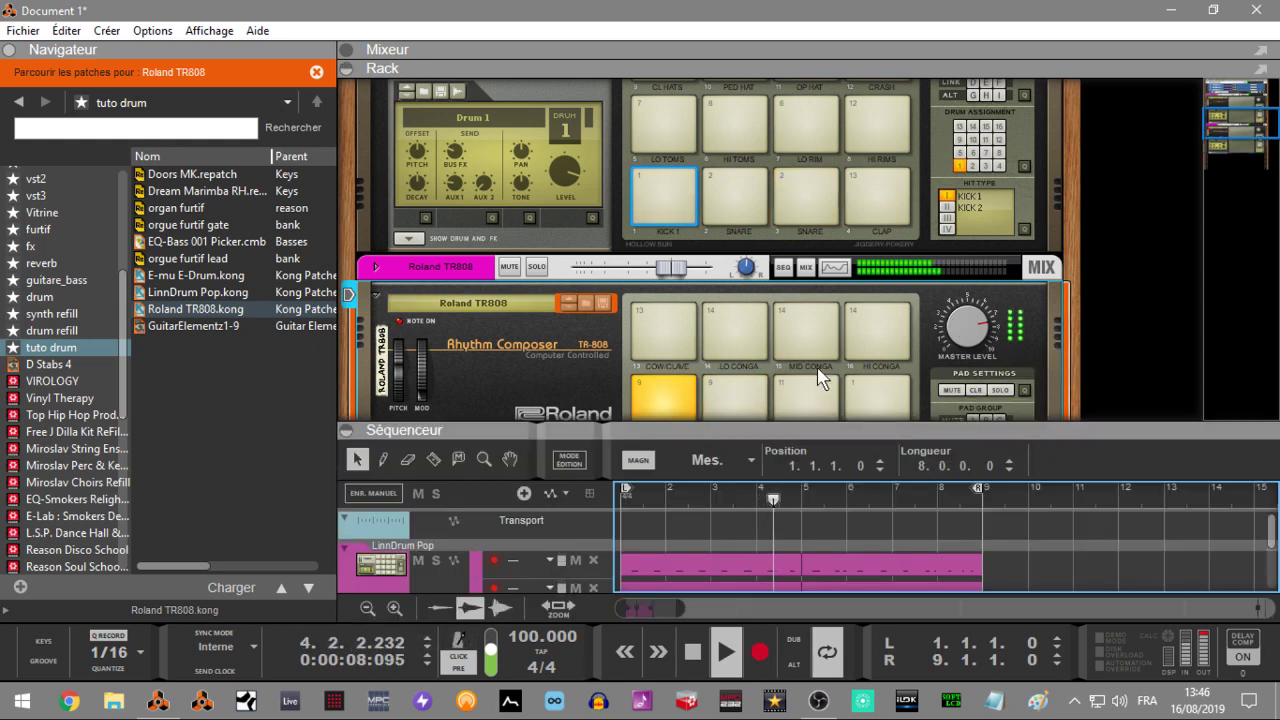
pyautogui.click(347, 71)
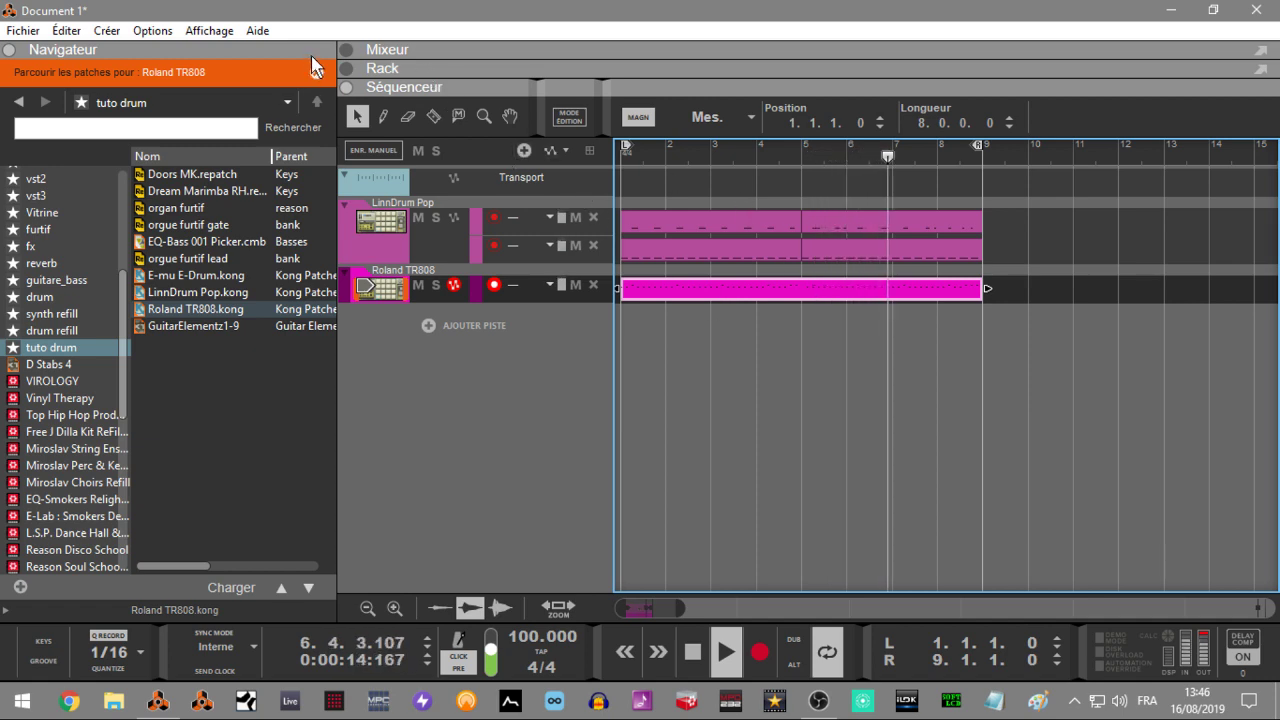
# - Show only the mixer, lower the LinnDrum Pop channel fader slightly and set the Roland TR808 level to about -2.61 dB
pyautogui.click(346, 49)
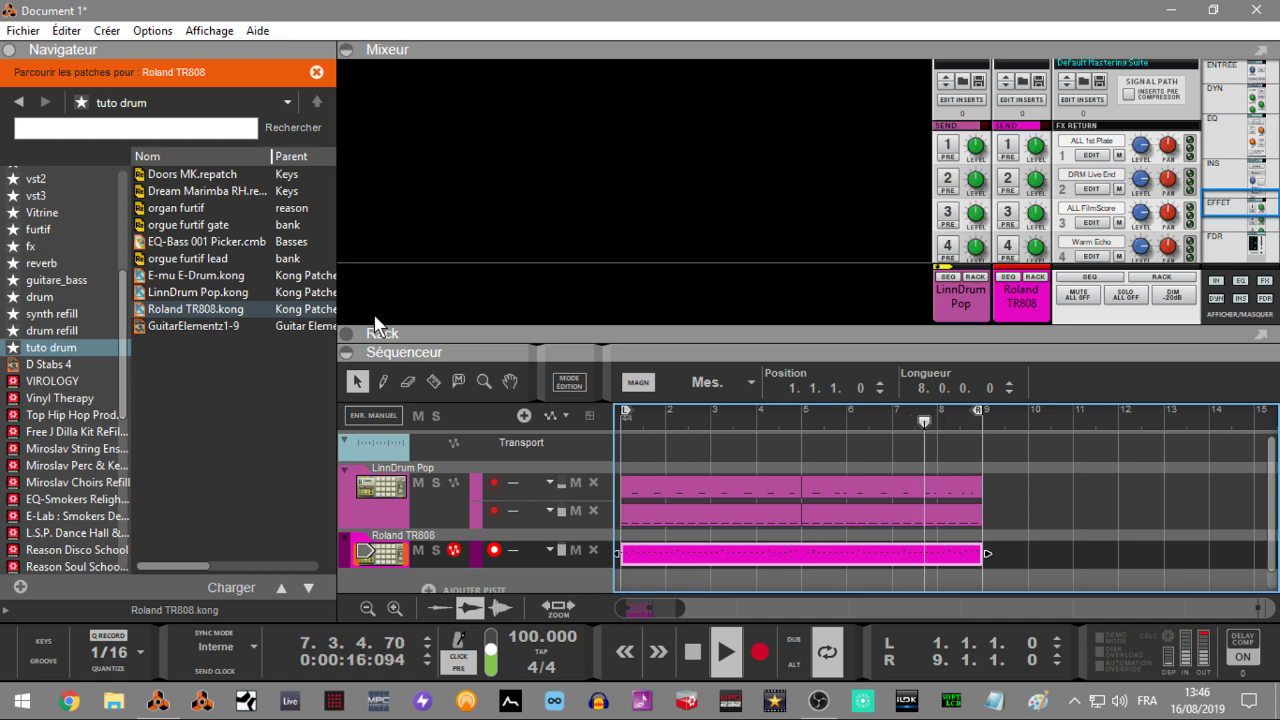
pyautogui.click(346, 333)
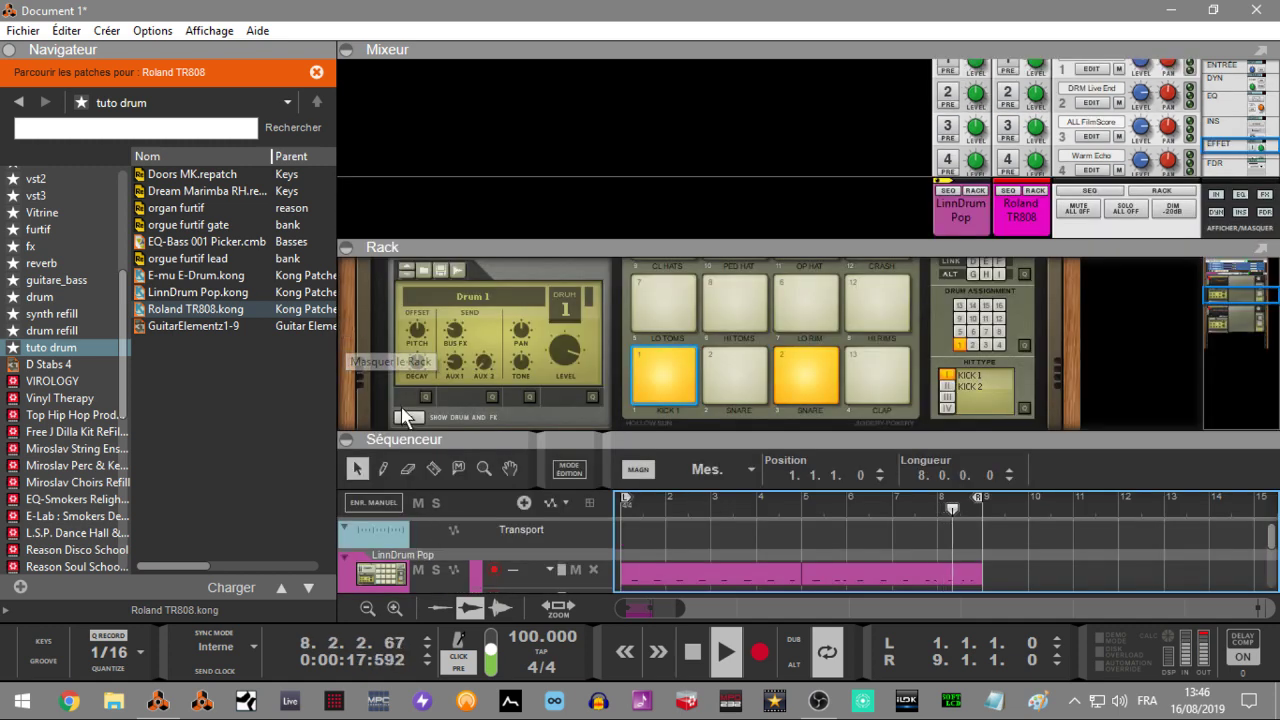
pyautogui.click(347, 439)
pyautogui.click(348, 333)
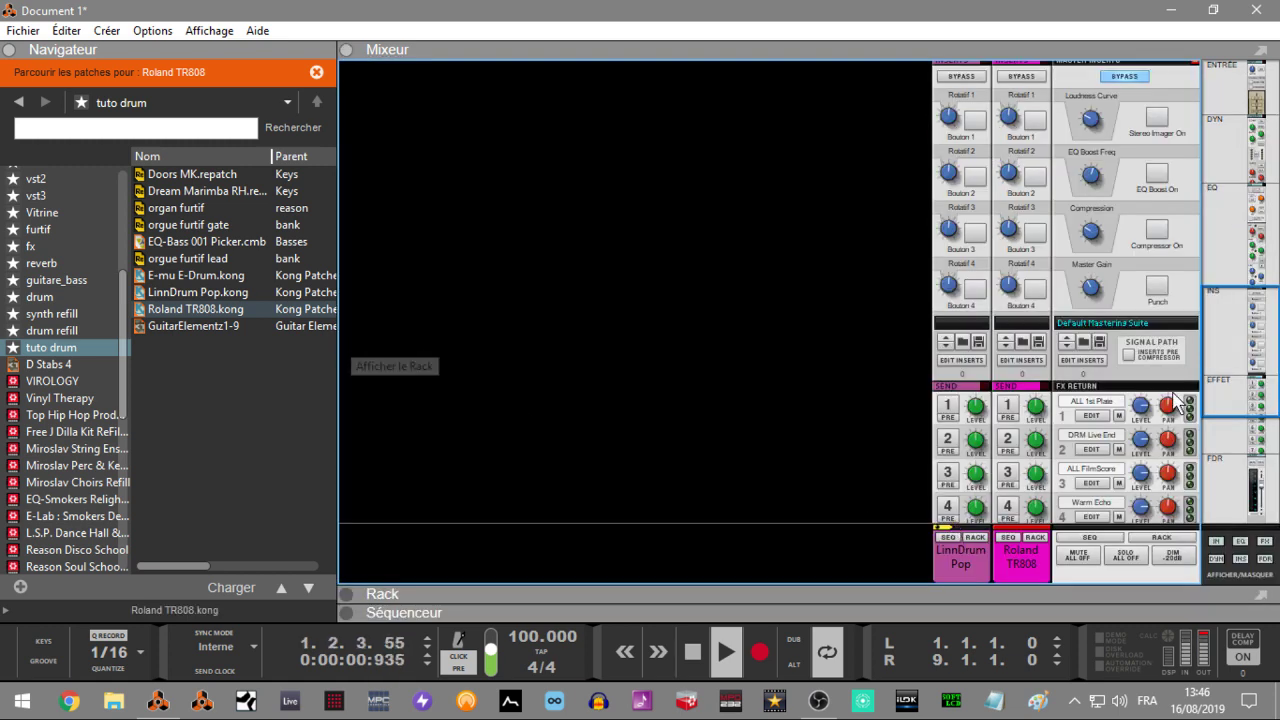
pyautogui.click(1186, 342)
pyautogui.click(1232, 474)
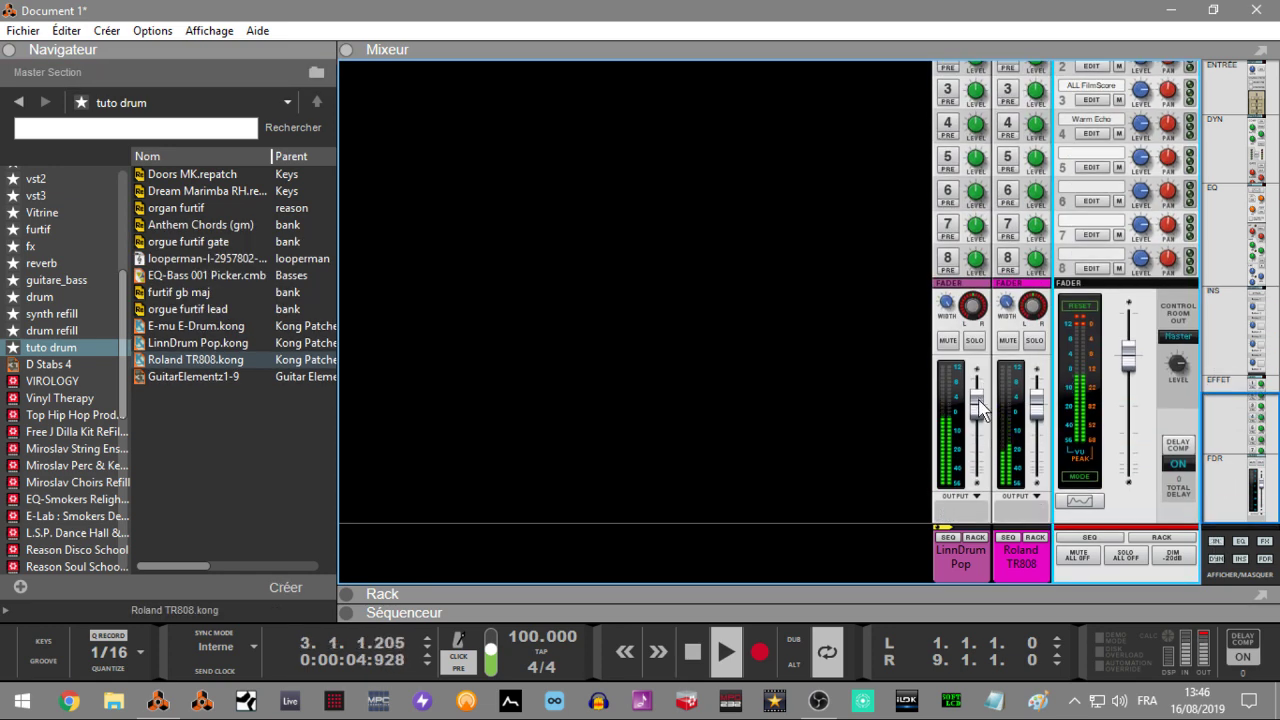
pyautogui.moveTo(986, 405); pyautogui.dragTo(1048, 424)
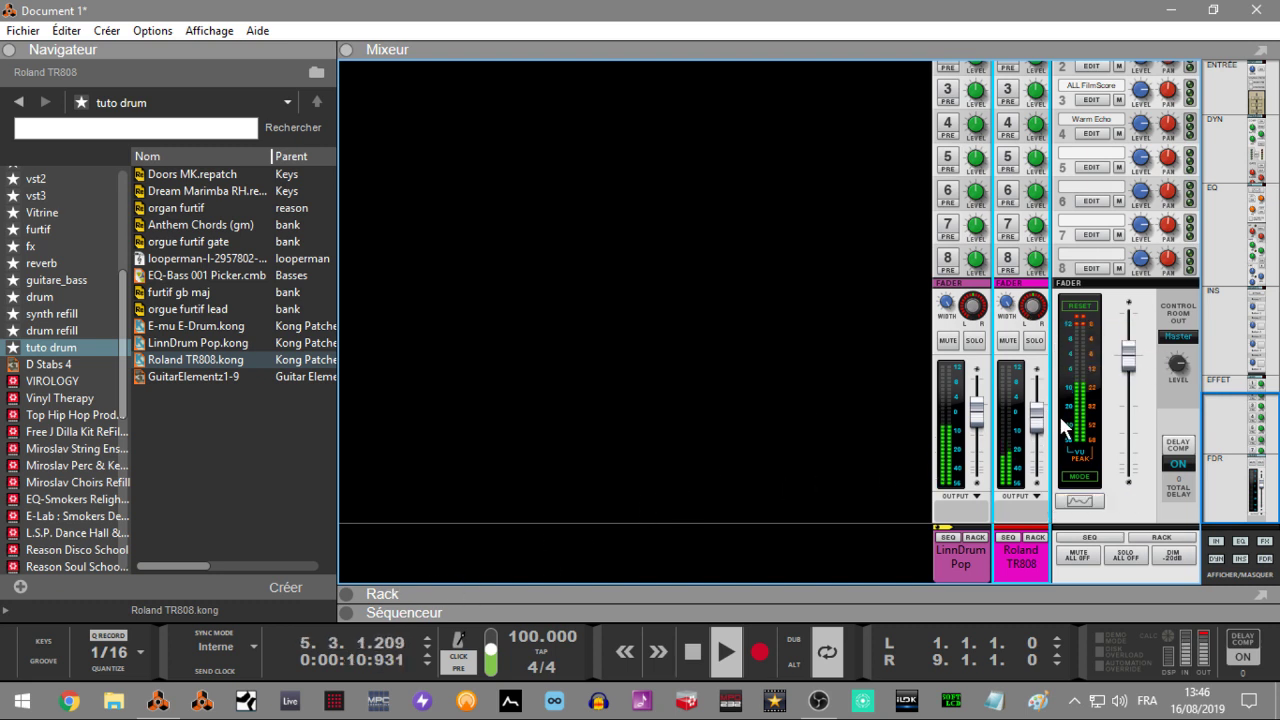
pyautogui.moveTo(1040, 410); pyautogui.dragTo(1040, 422)
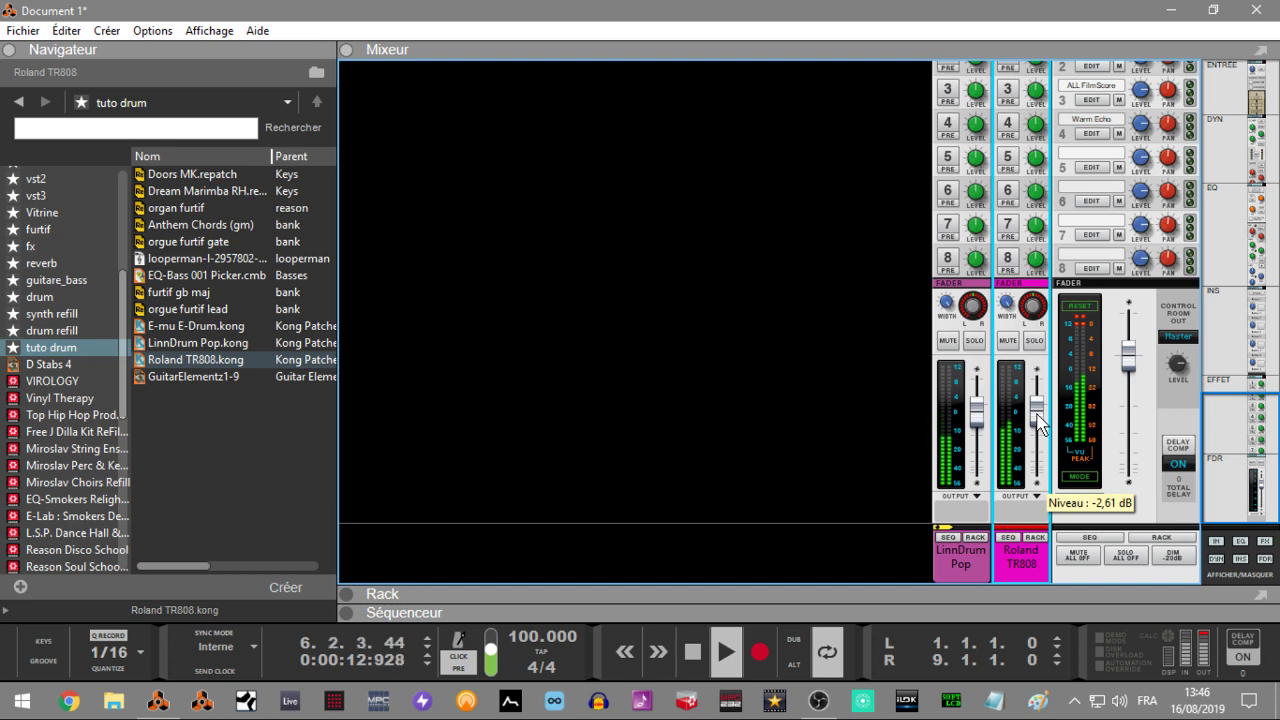
# - Show only the rack and fold the LinnDrum Pop and Roland TR808 devices
pyautogui.click(346, 594)
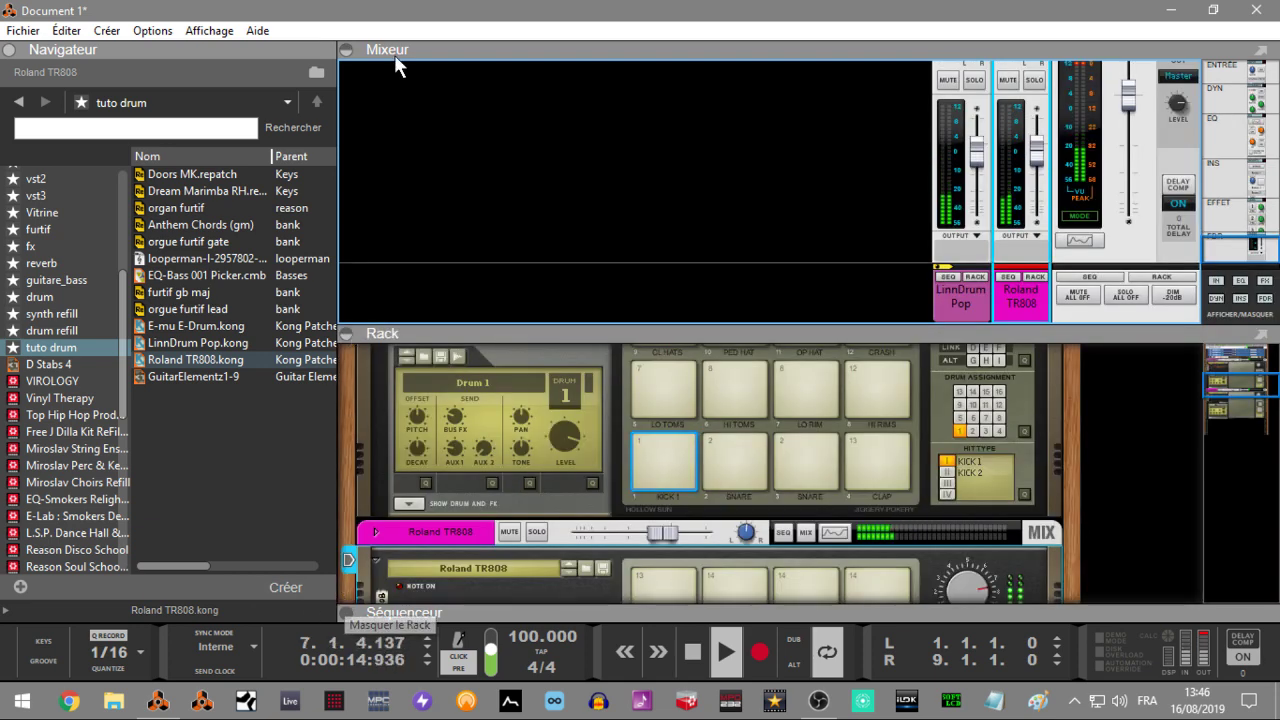
pyautogui.click(349, 50)
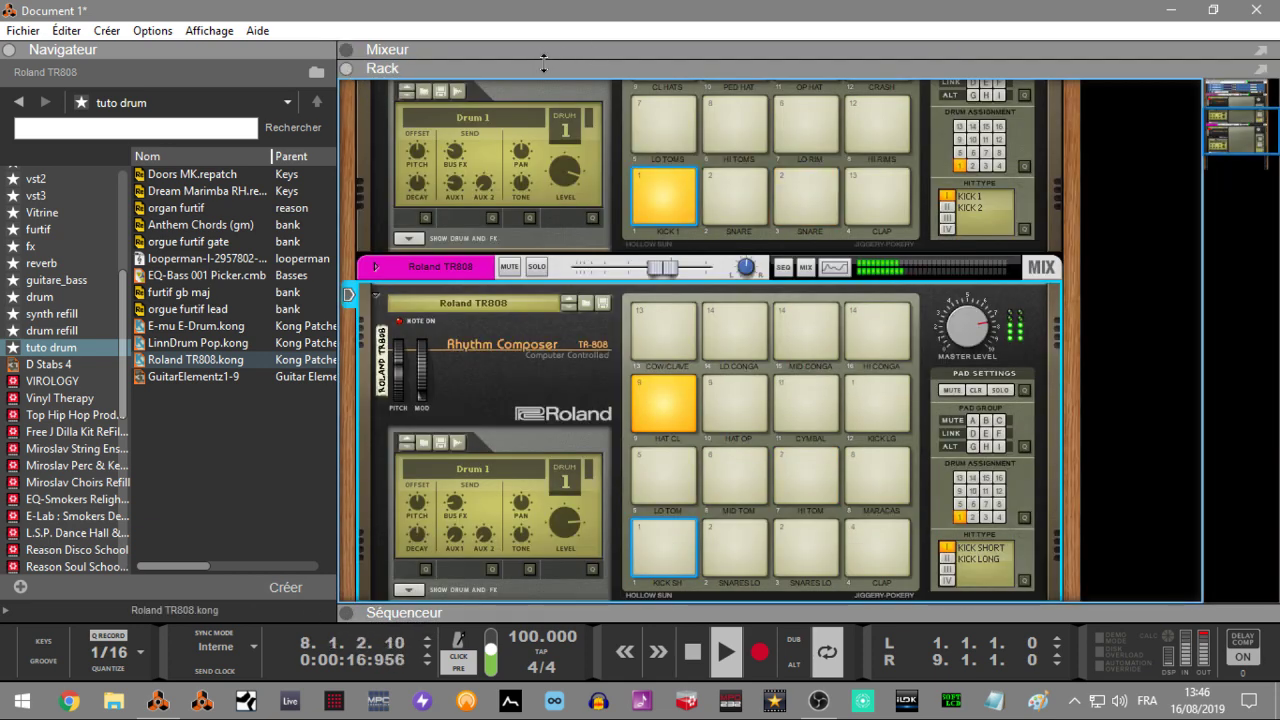
pyautogui.moveTo(1236, 139); pyautogui.dragTo(1236, 113)
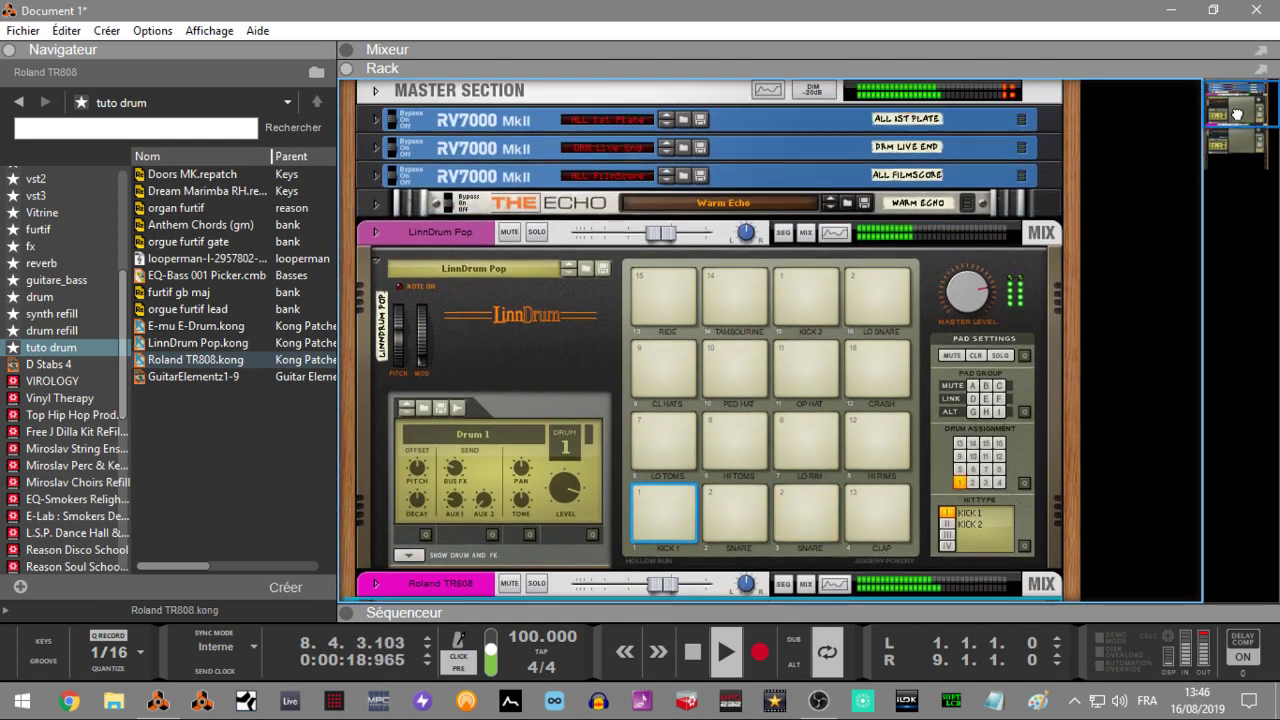
pyautogui.click(376, 271)
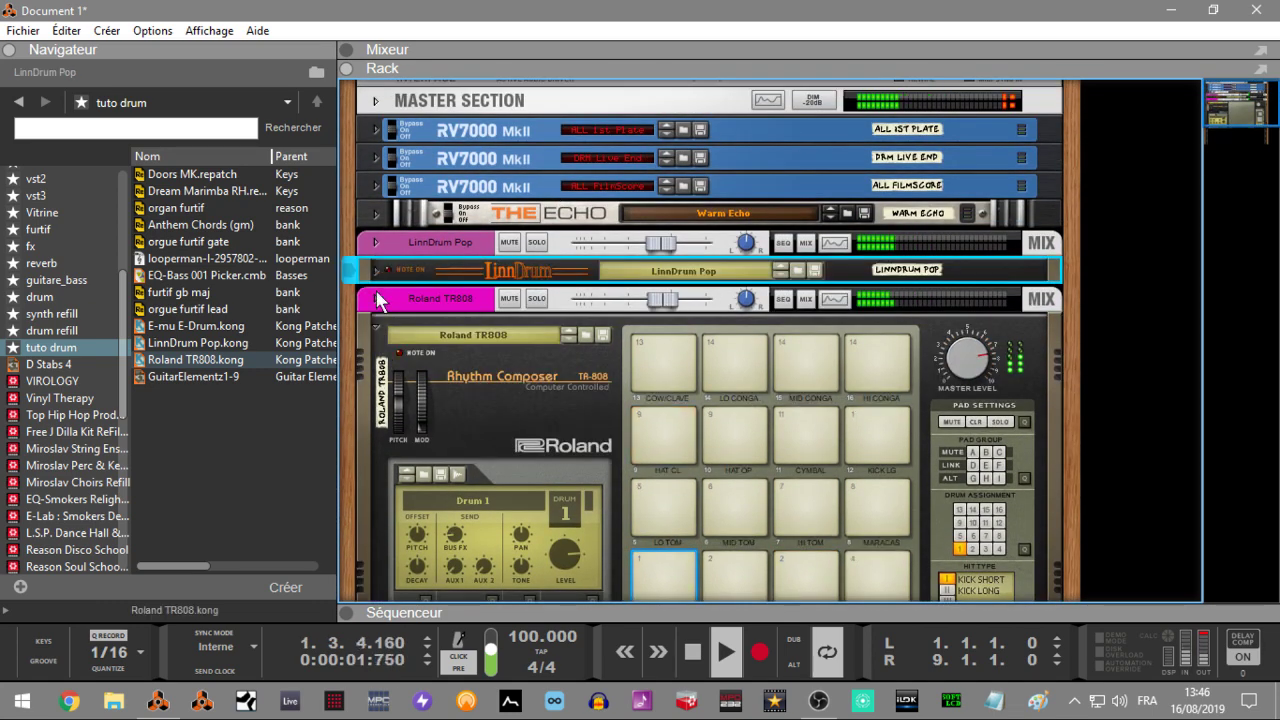
pyautogui.click(376, 326)
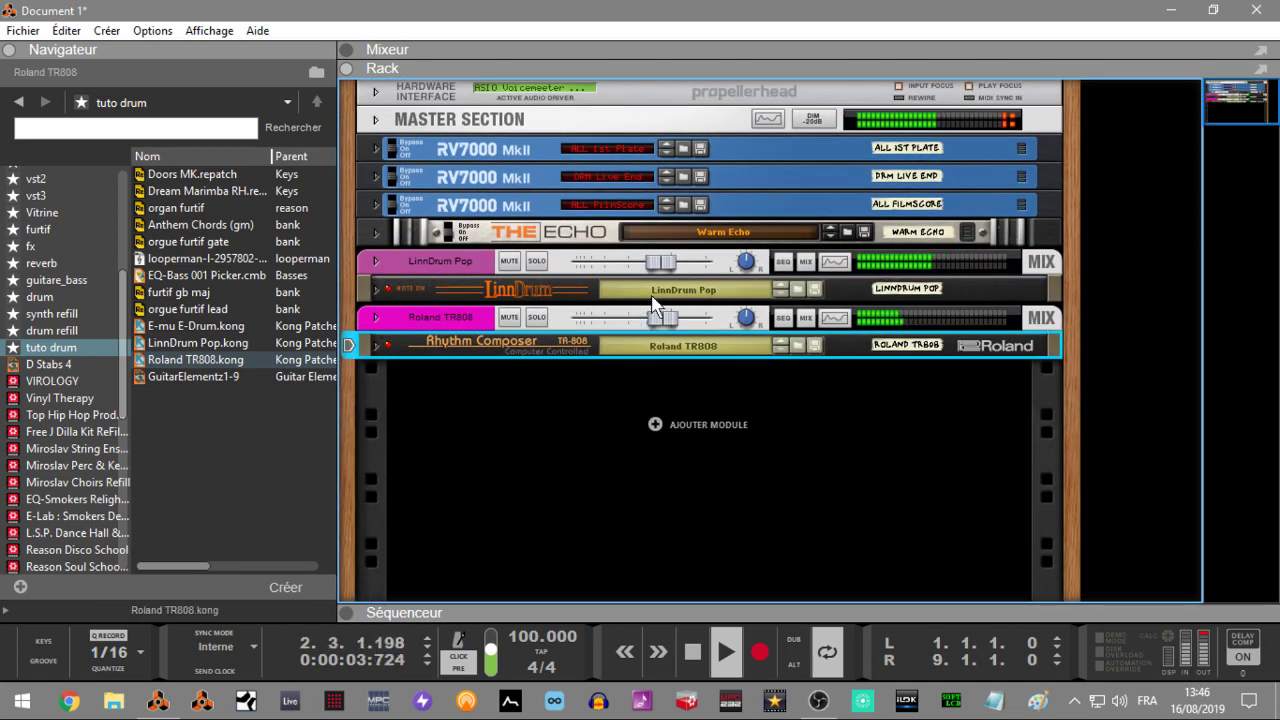
# - Unfold the Roland TR808, play the beat from bar 1 while checking the HAT CL pad's drum level, and fold the device again
pyautogui.click(346, 613)
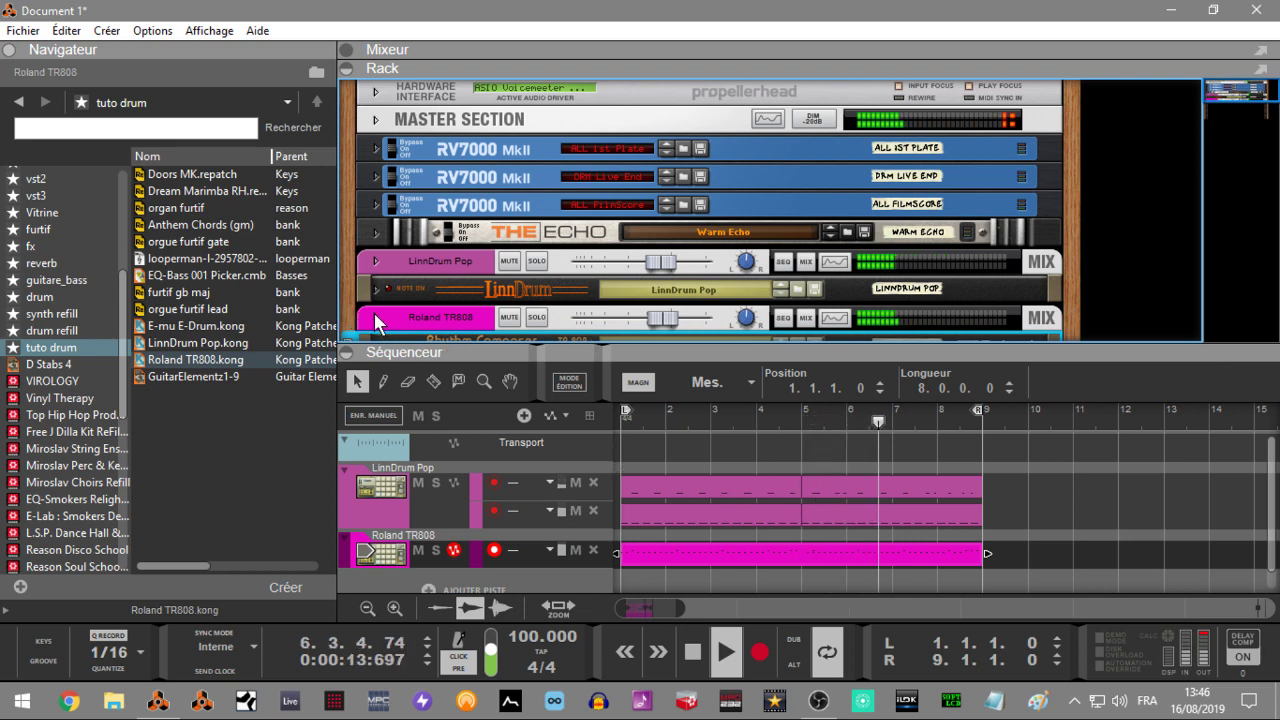
pyautogui.click(345, 350)
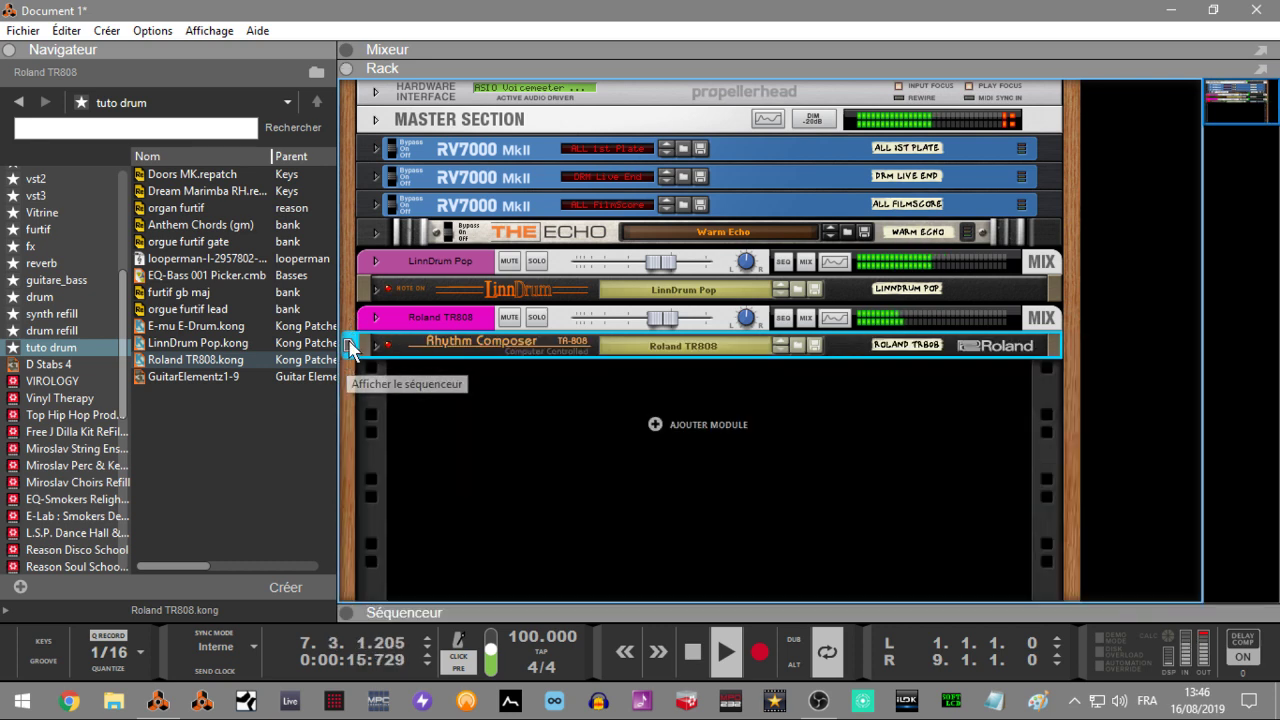
pyautogui.click(377, 345)
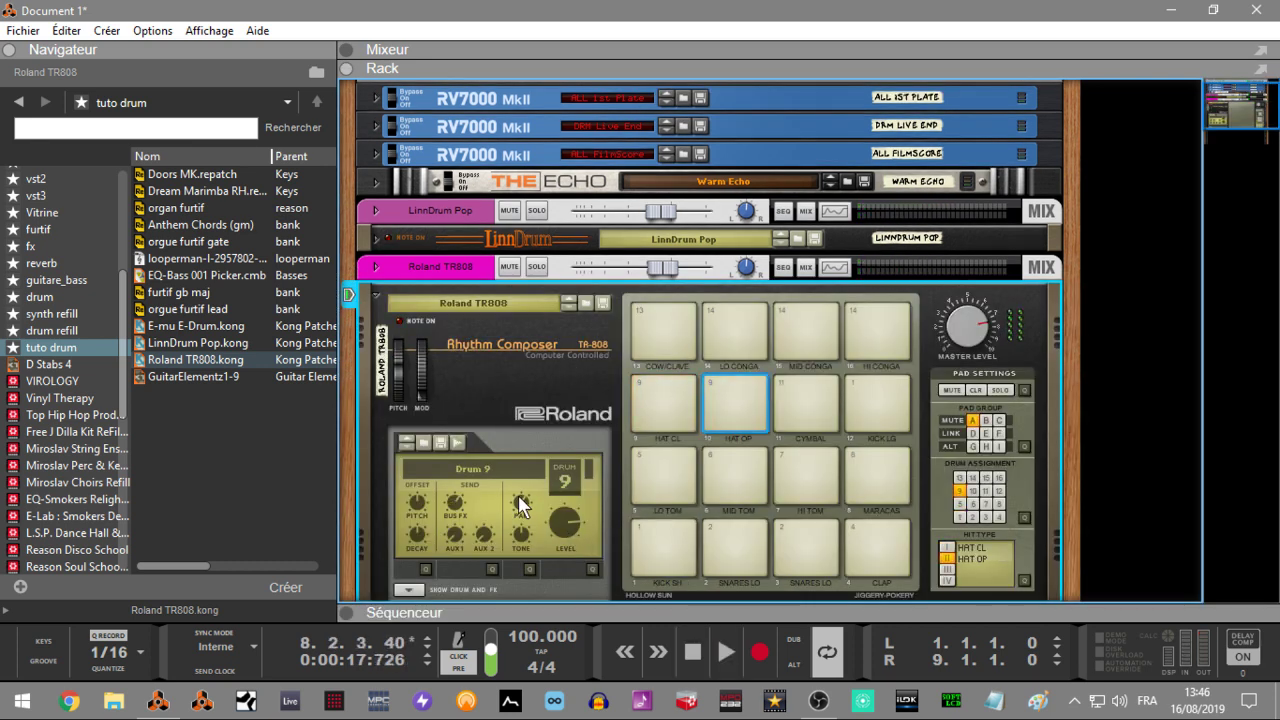
pyautogui.moveTo(525, 512)
pyautogui.press('Home')
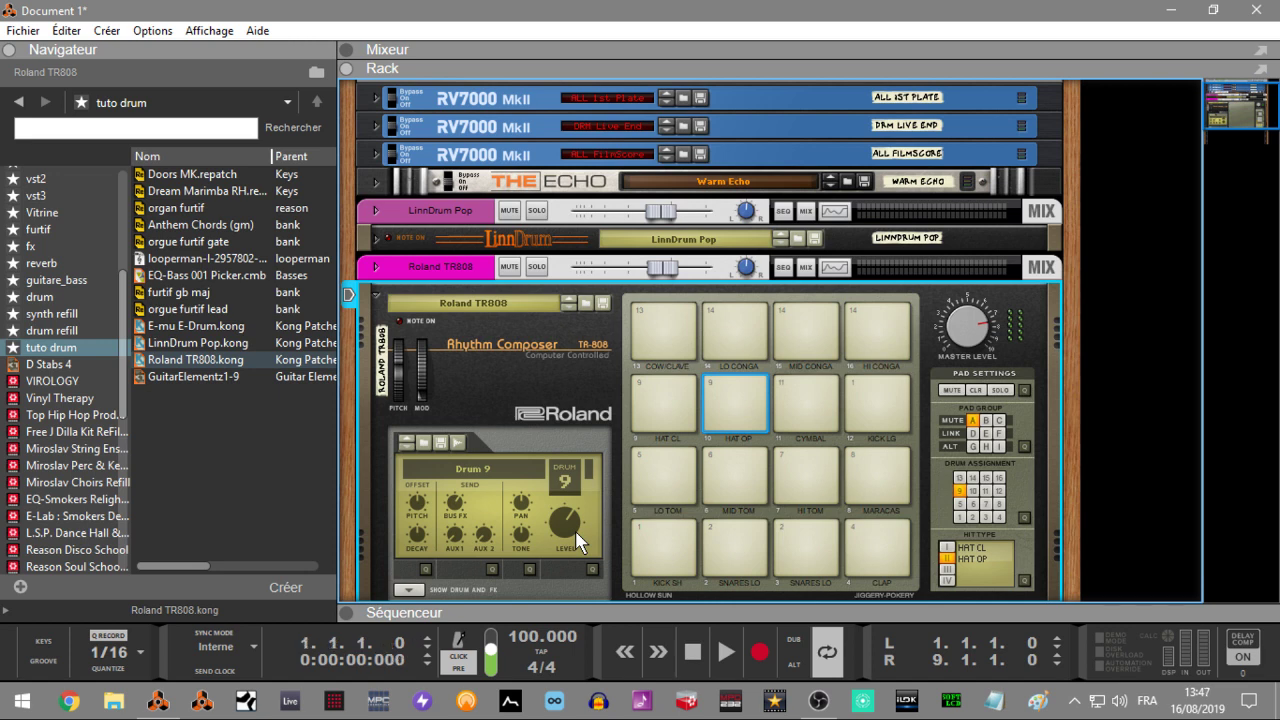
pyautogui.press('space')
pyautogui.click(676, 410)
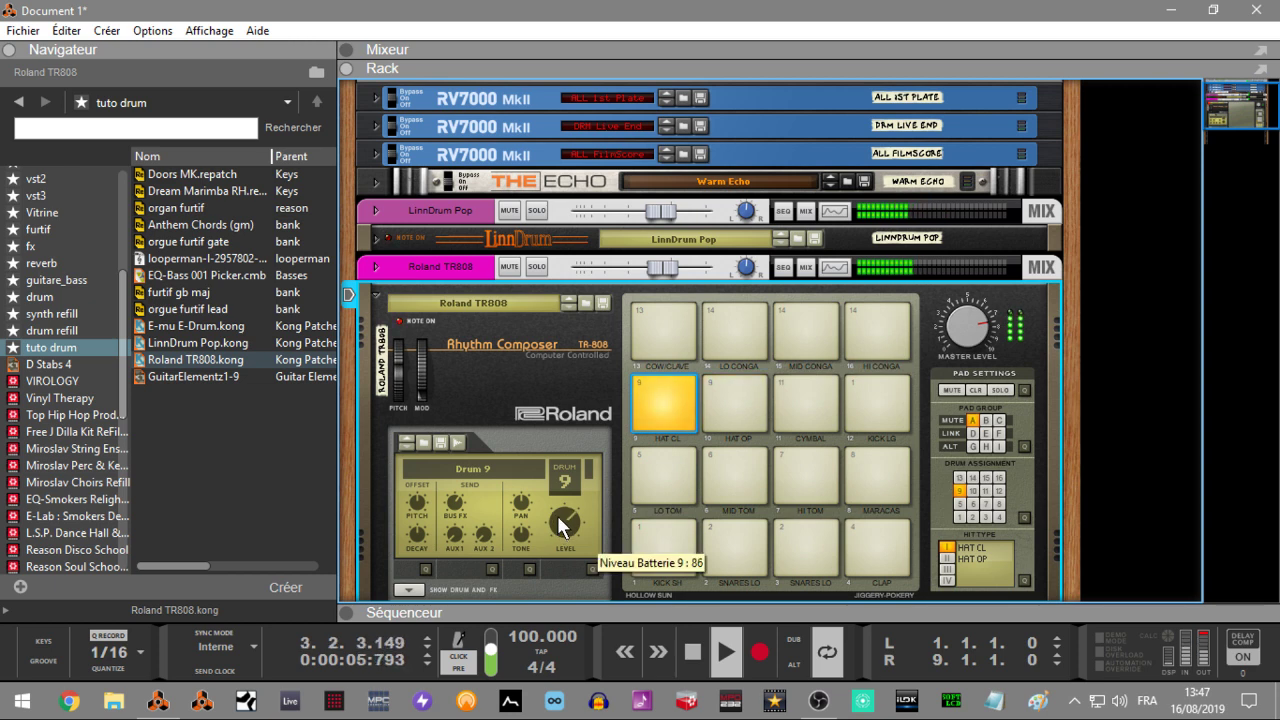
pyautogui.click(377, 295)
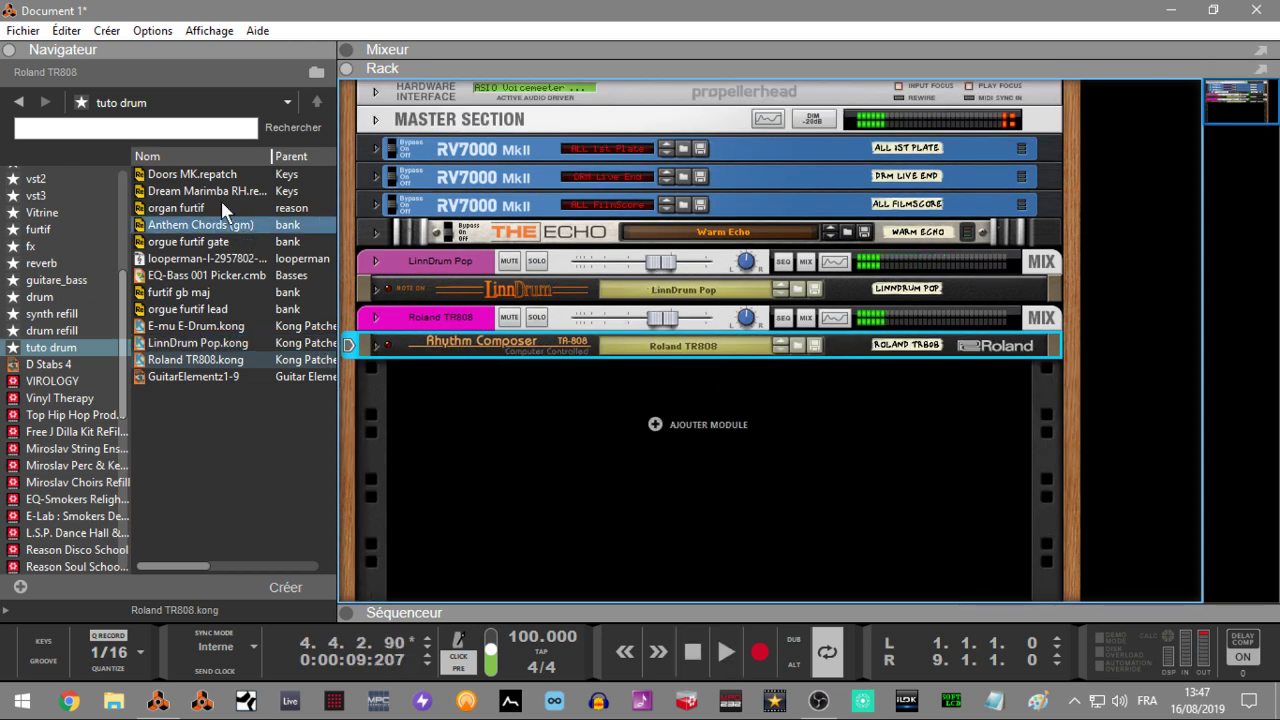
# - Add Robotic Bean's AC-1 Acoustic Clapper from the instruments as a new device below the Roland TR808
pyautogui.scroll(5, 128, 410)
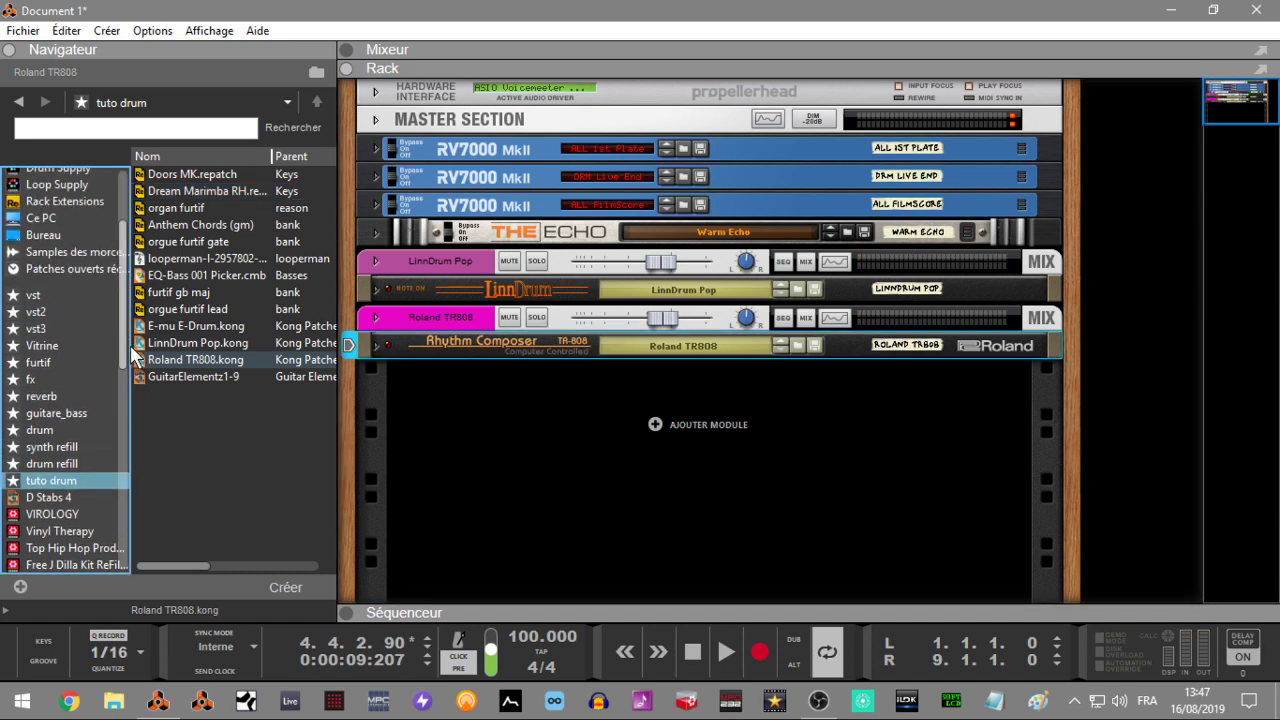
pyautogui.click(72, 174)
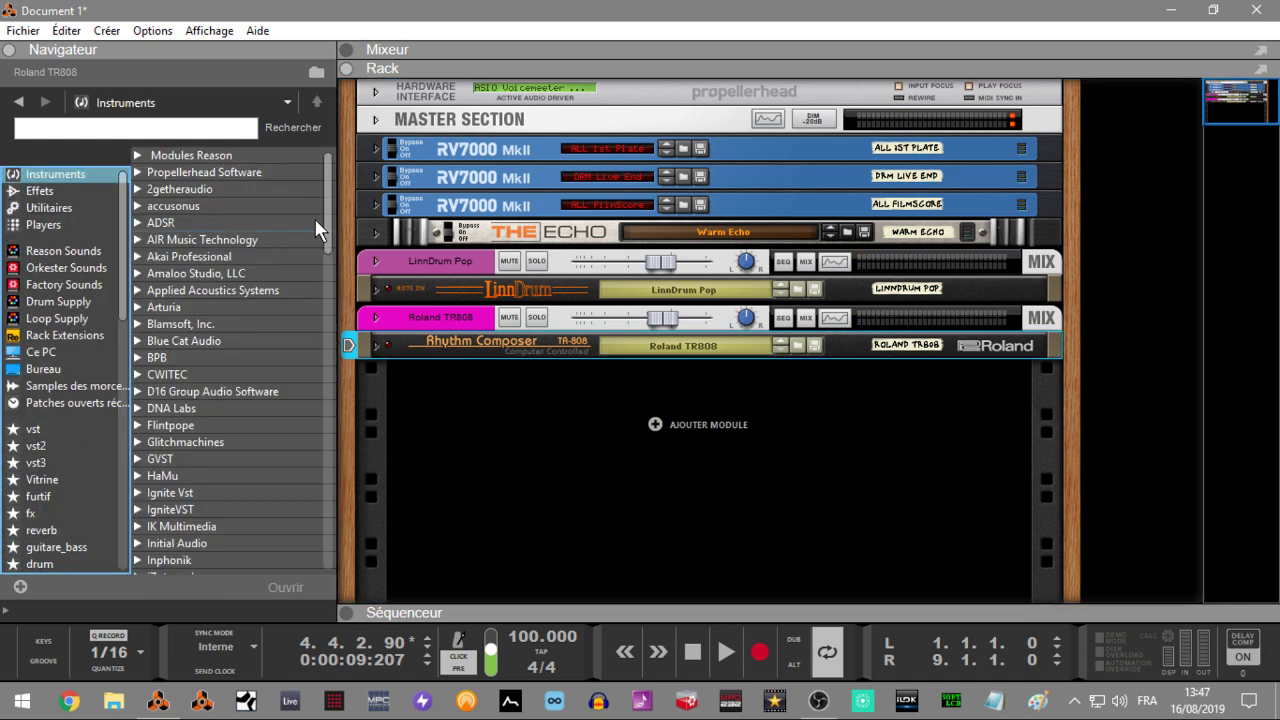
pyautogui.moveTo(328, 226); pyautogui.dragTo(359, 353)
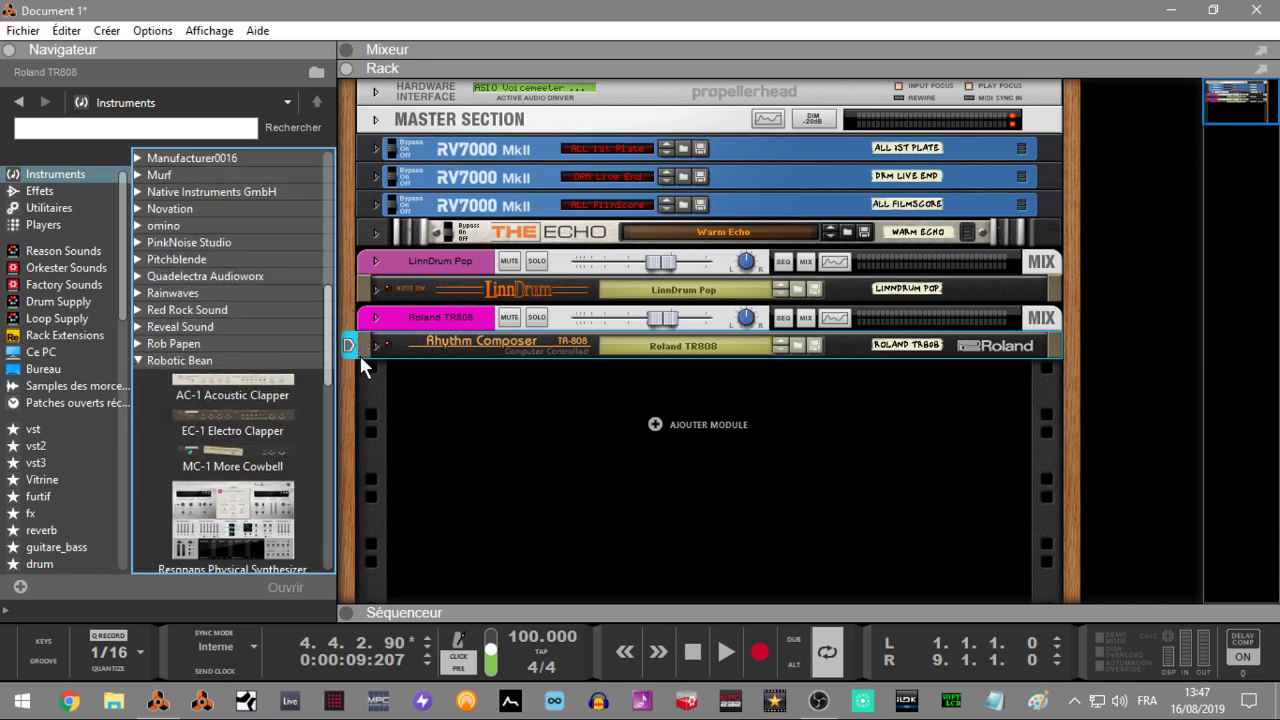
pyautogui.click(236, 389)
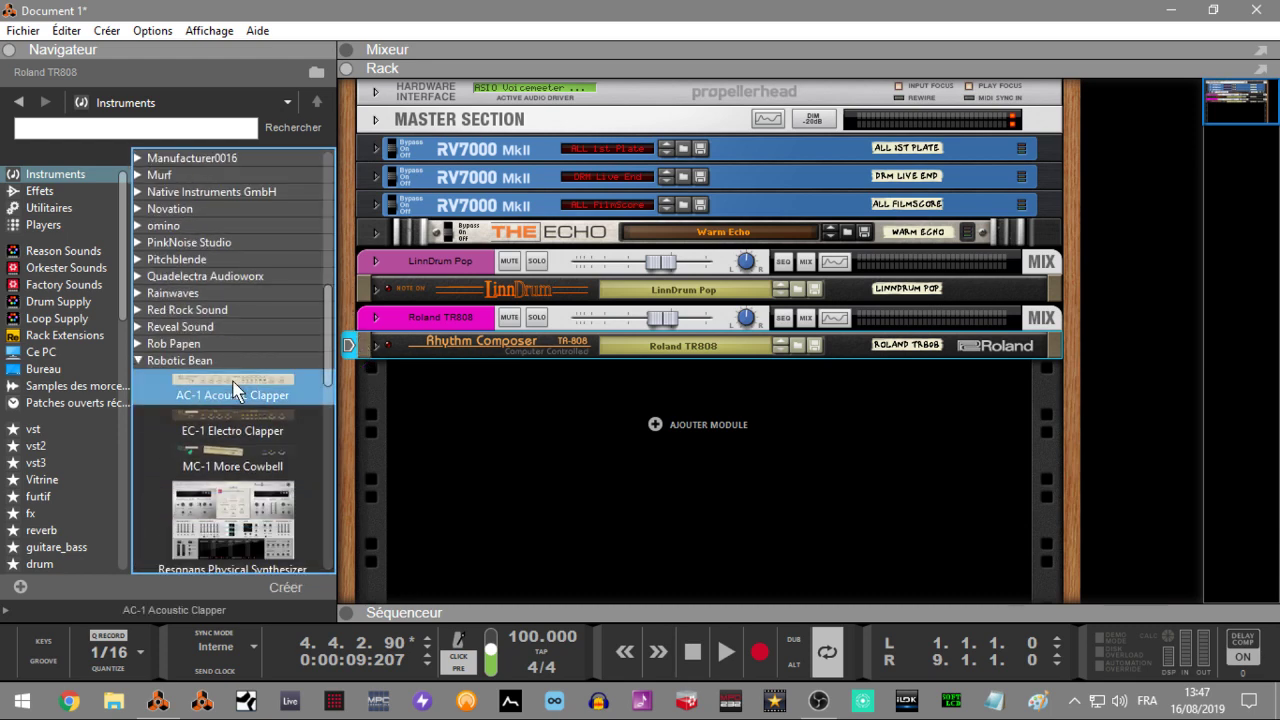
pyautogui.moveTo(236, 389); pyautogui.dragTo(743, 420)
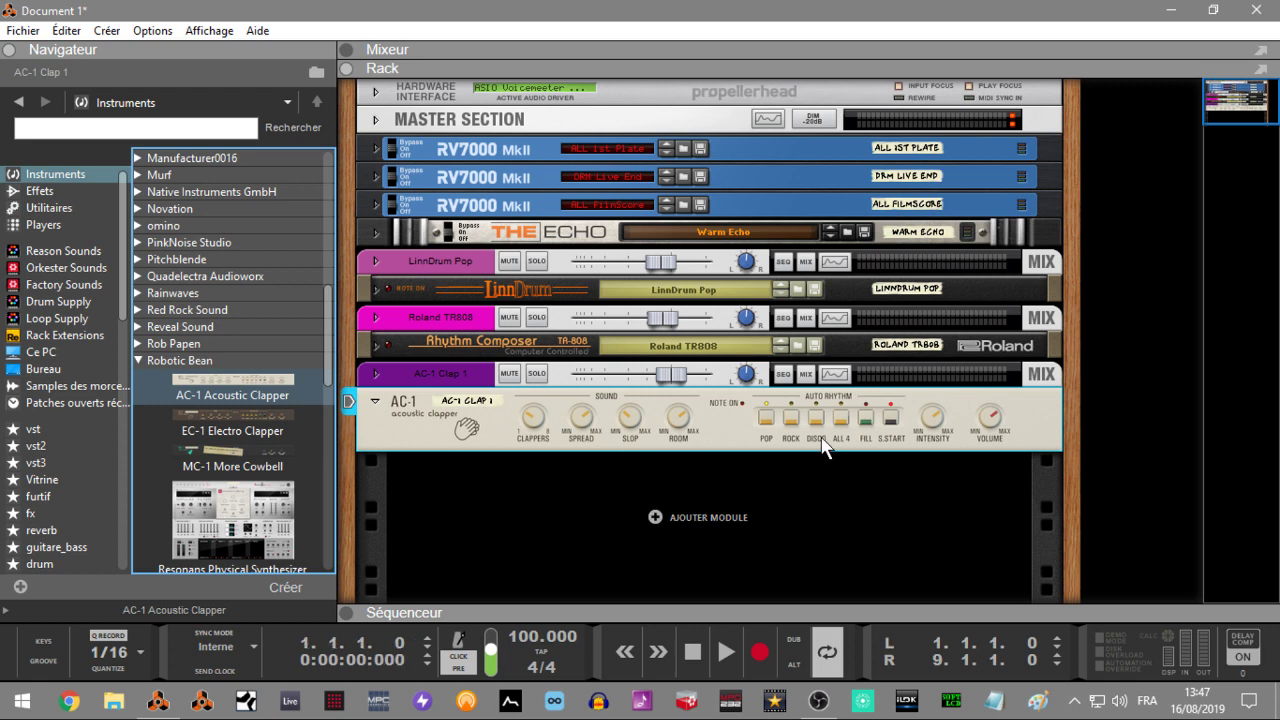
# - Audition the AC-1 clapper's auto rhythm against the beat, try its fill-in, and stop playback
pyautogui.press('space')
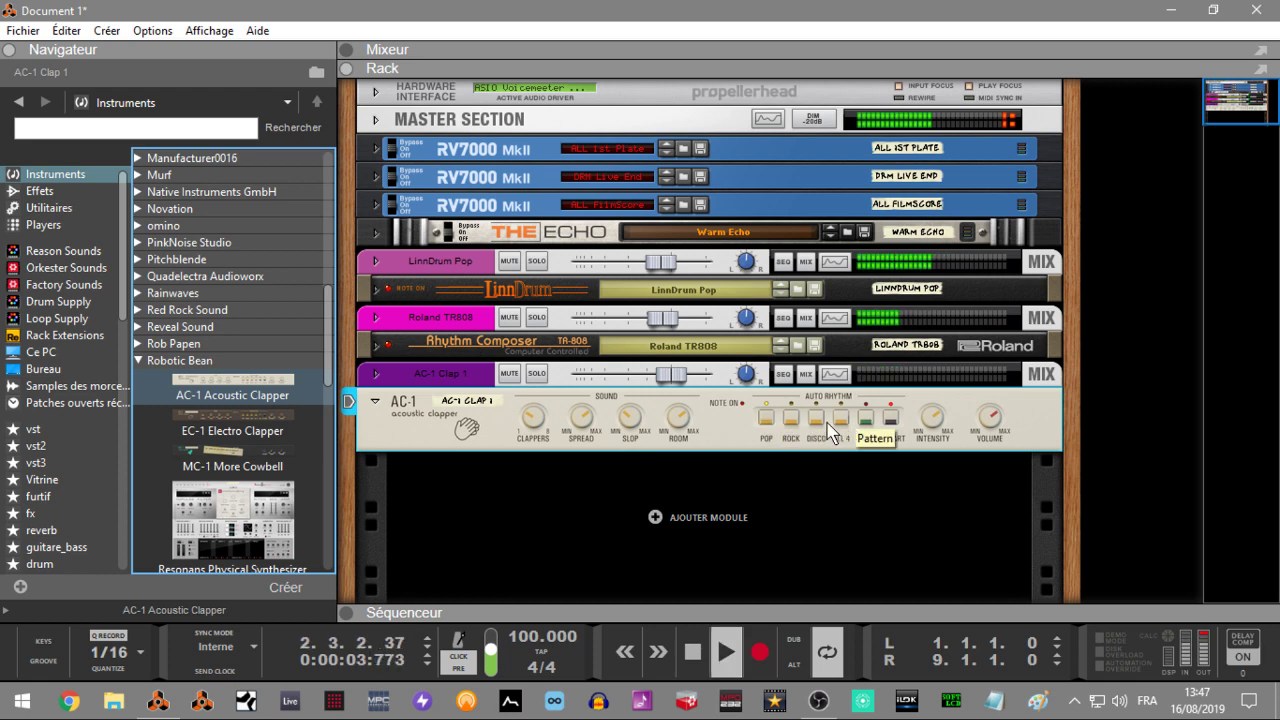
pyautogui.click(866, 424)
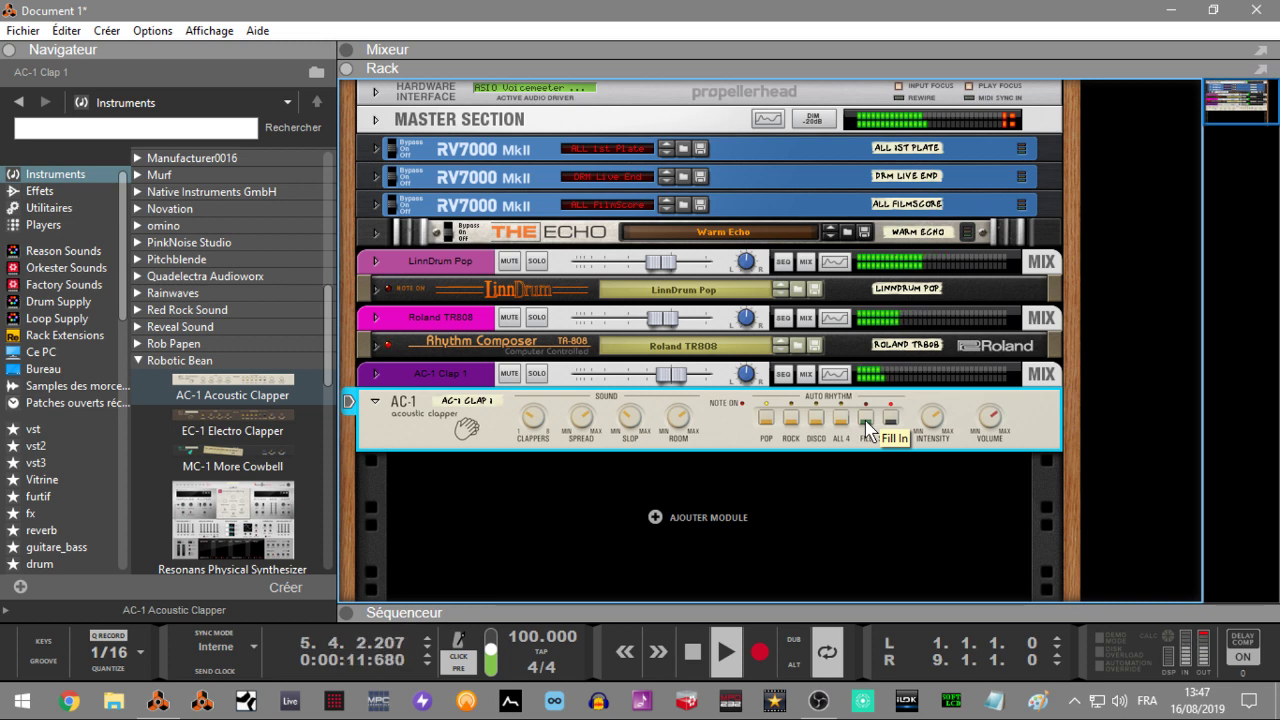
pyautogui.click(866, 420)
pyautogui.press('space')
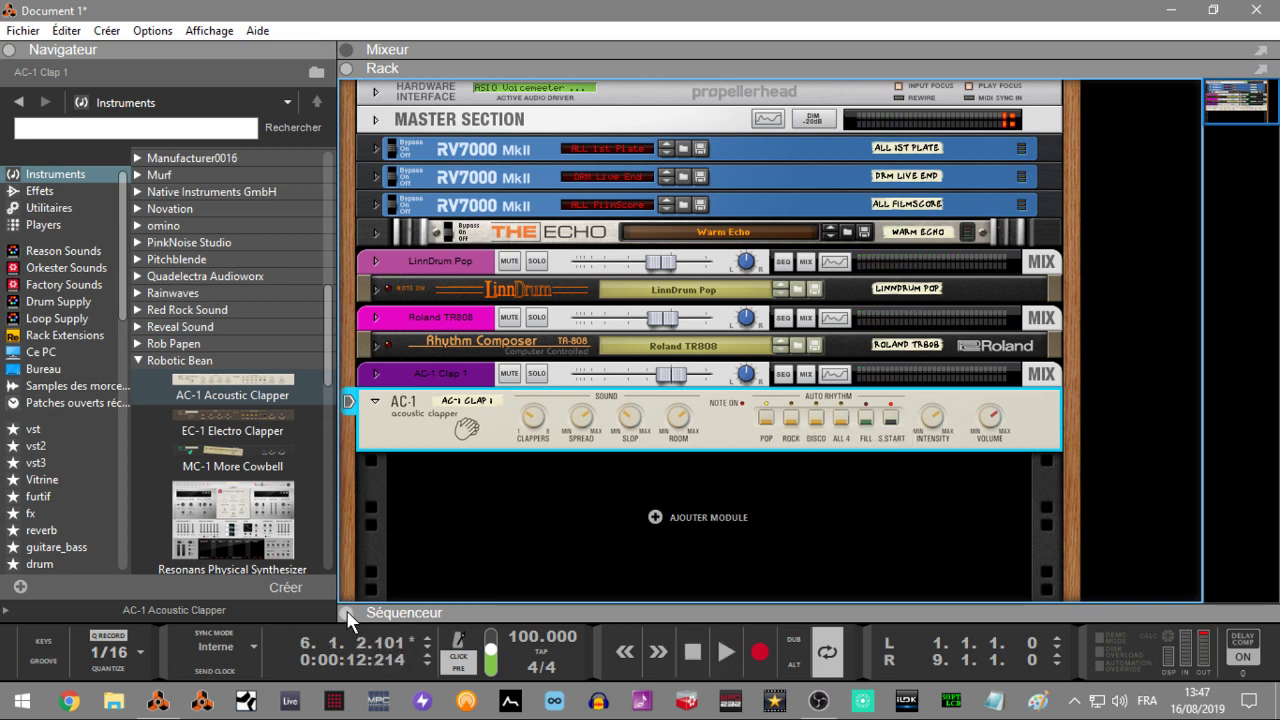
# - Show the sequencer below the rack and create an automation lane for the AC-1's Pattern parameter
pyautogui.click(347, 613)
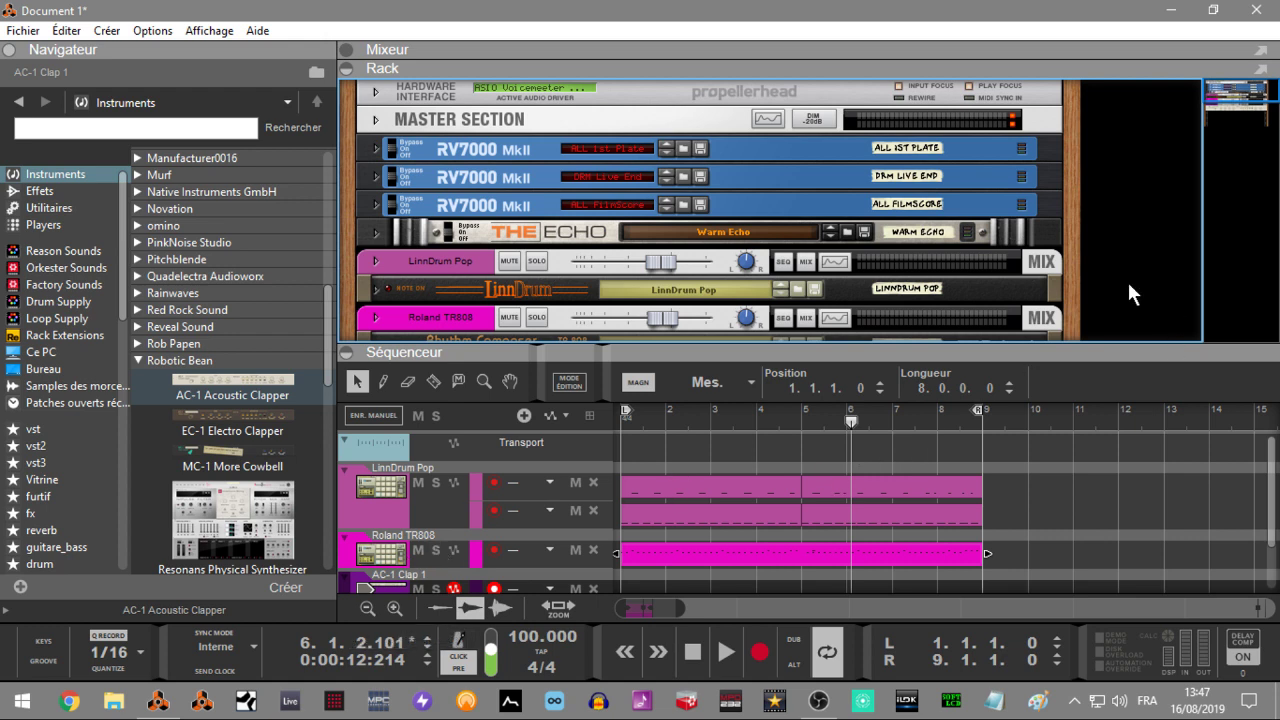
pyautogui.moveTo(1220, 90); pyautogui.dragTo(1218, 108)
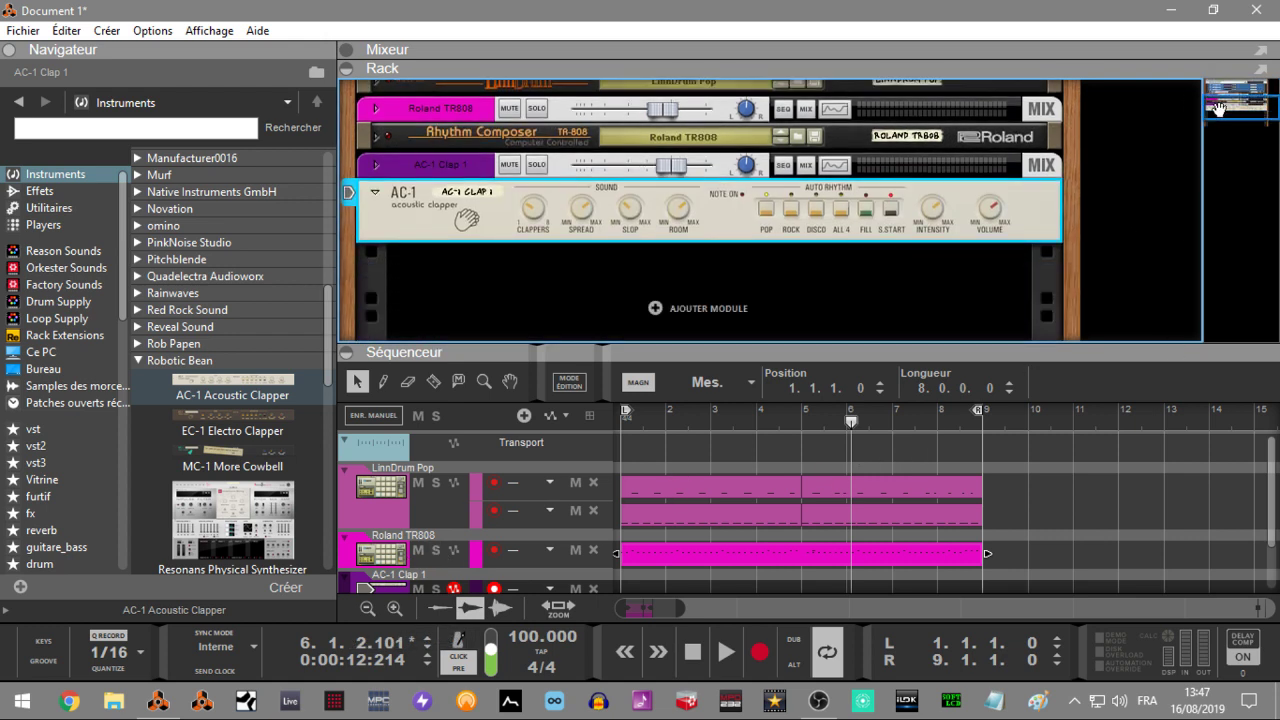
pyautogui.rightClick(768, 218)
pyautogui.click(810, 222)
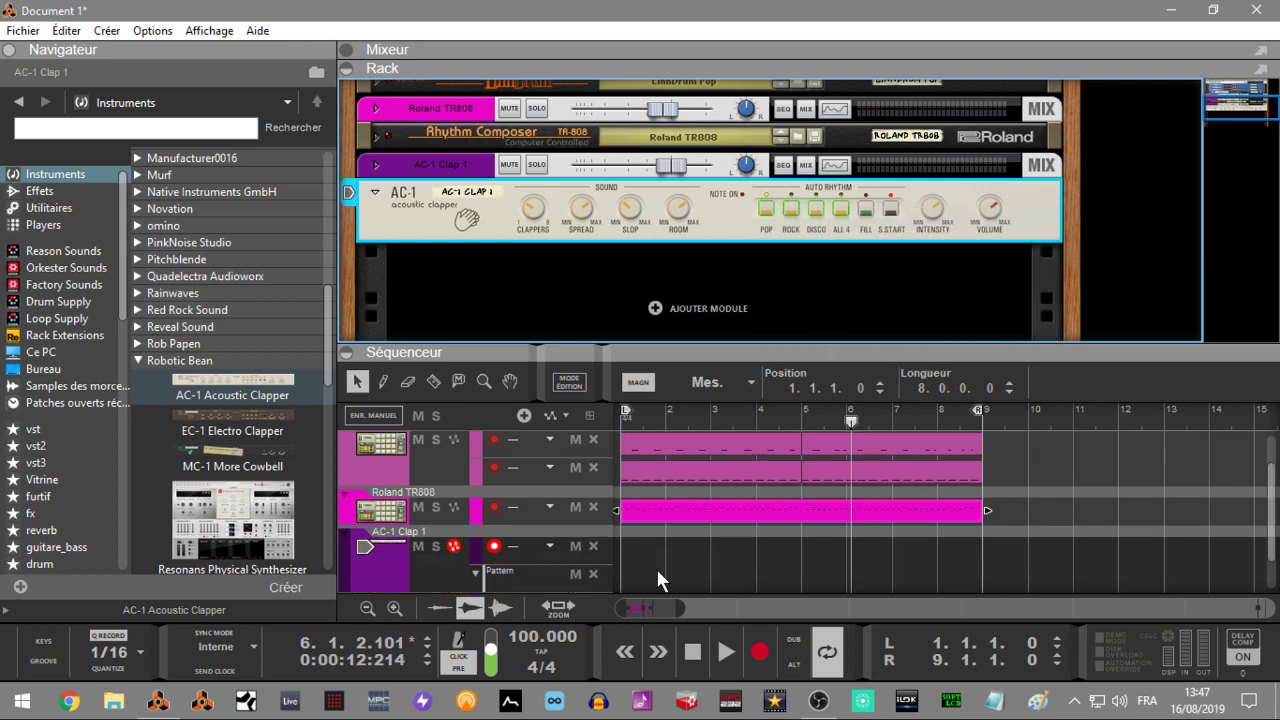
# - Record AC-1 pattern changes from POP to ROCK and DISCO through bar 8, and extend the automation clip's start back to bar 1
pyautogui.press('space')
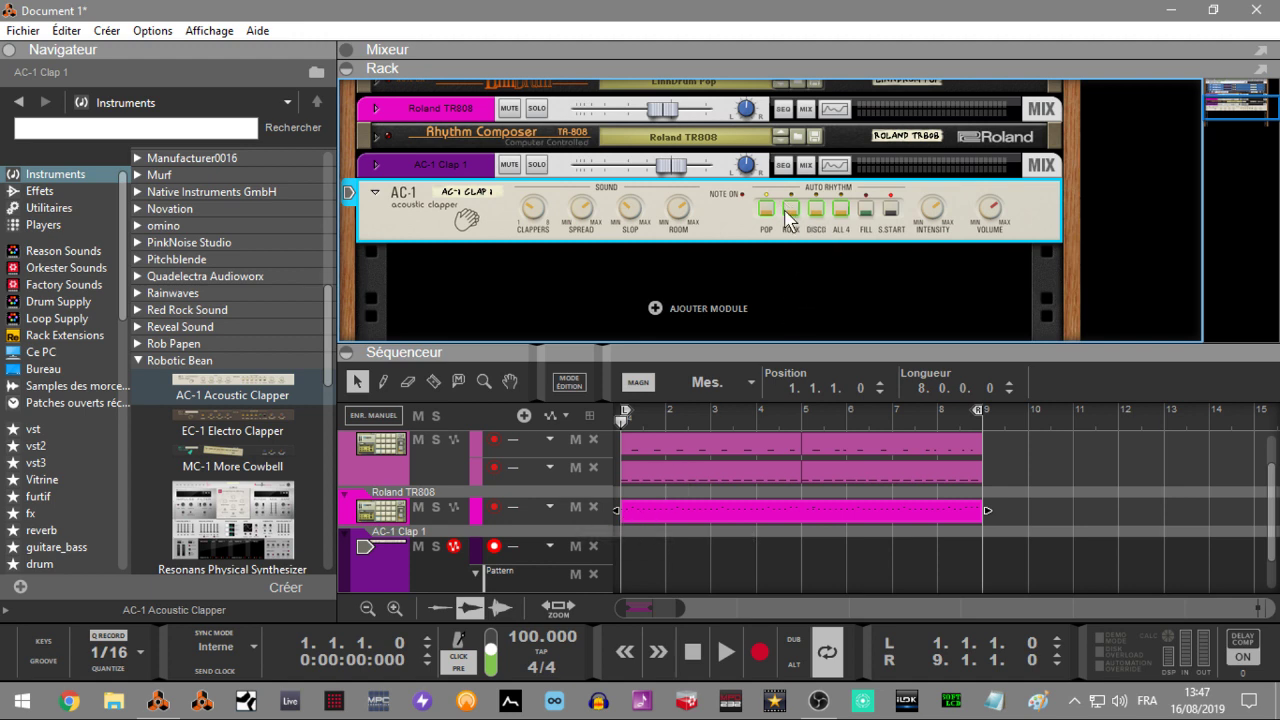
pyautogui.hotkey('ctrl', 'Return')
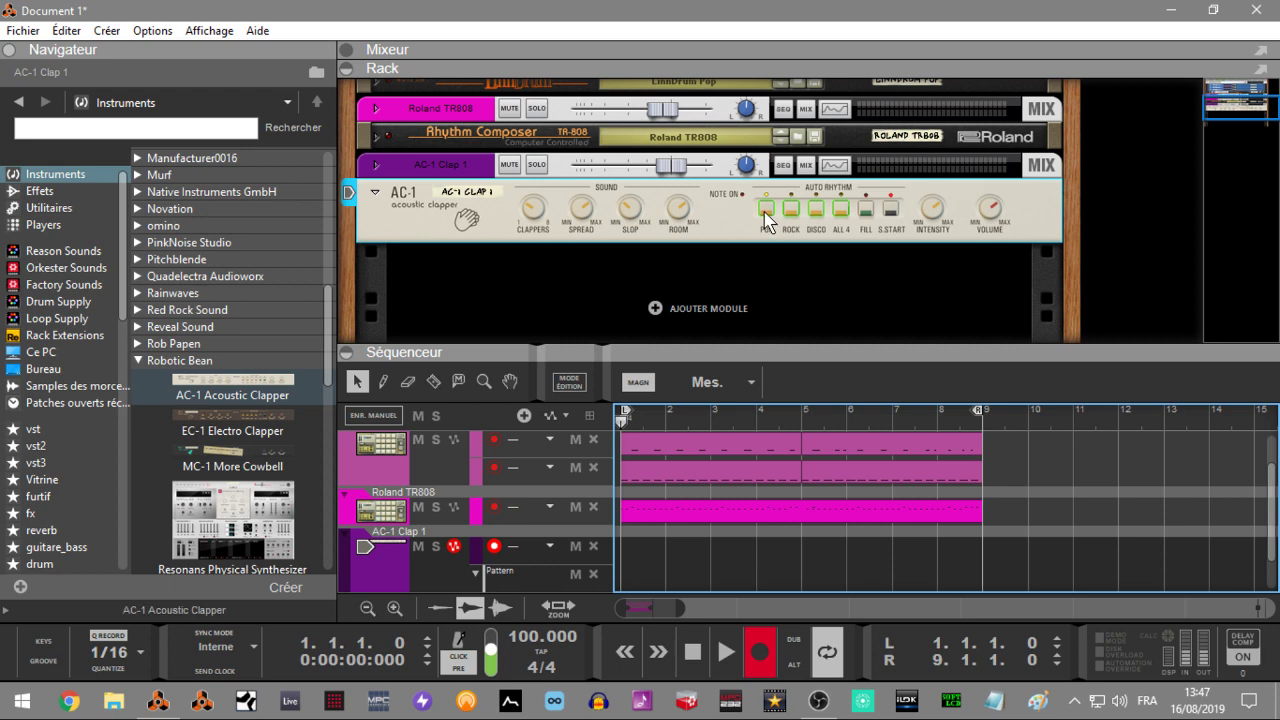
pyautogui.click(765, 210)
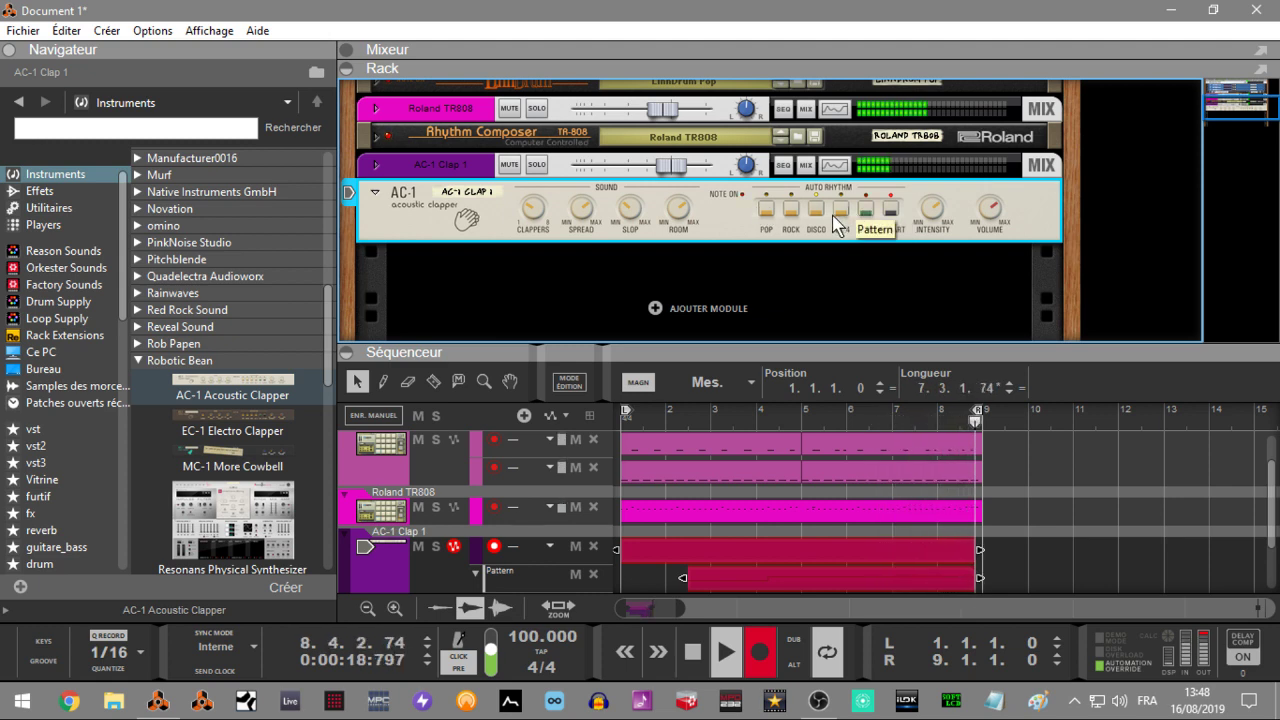
pyautogui.press('space')
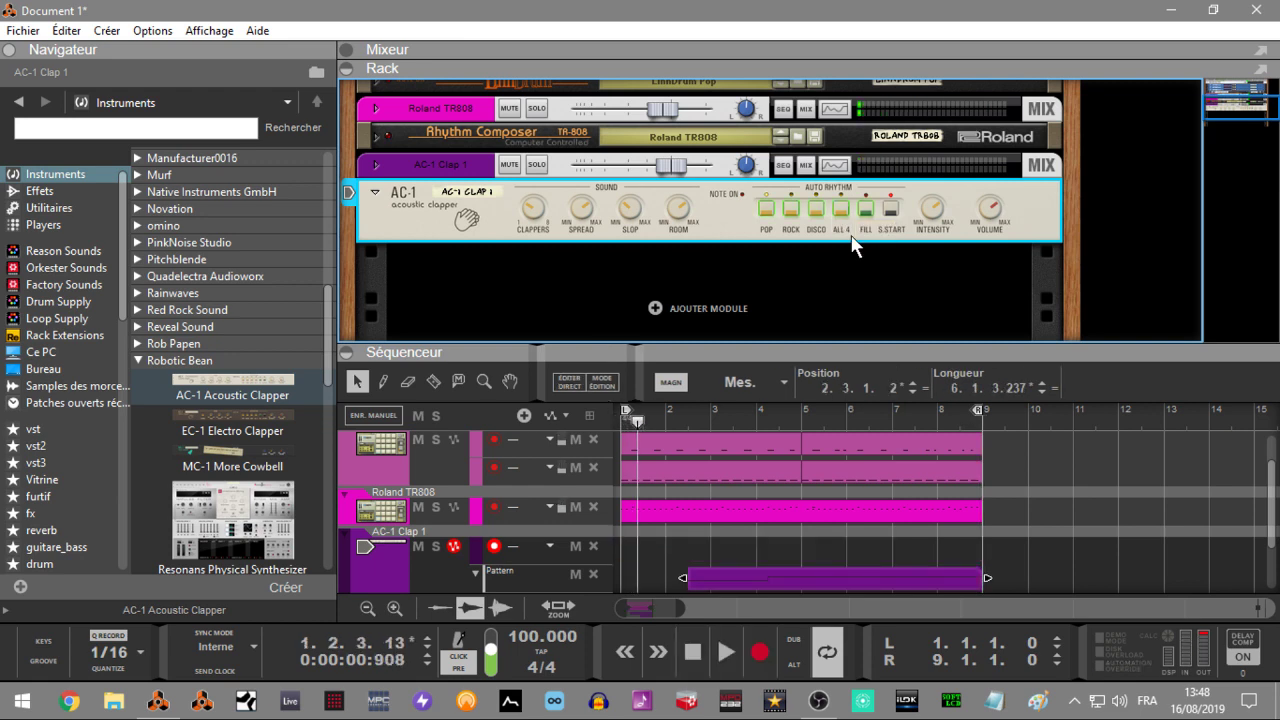
pyautogui.press('space')
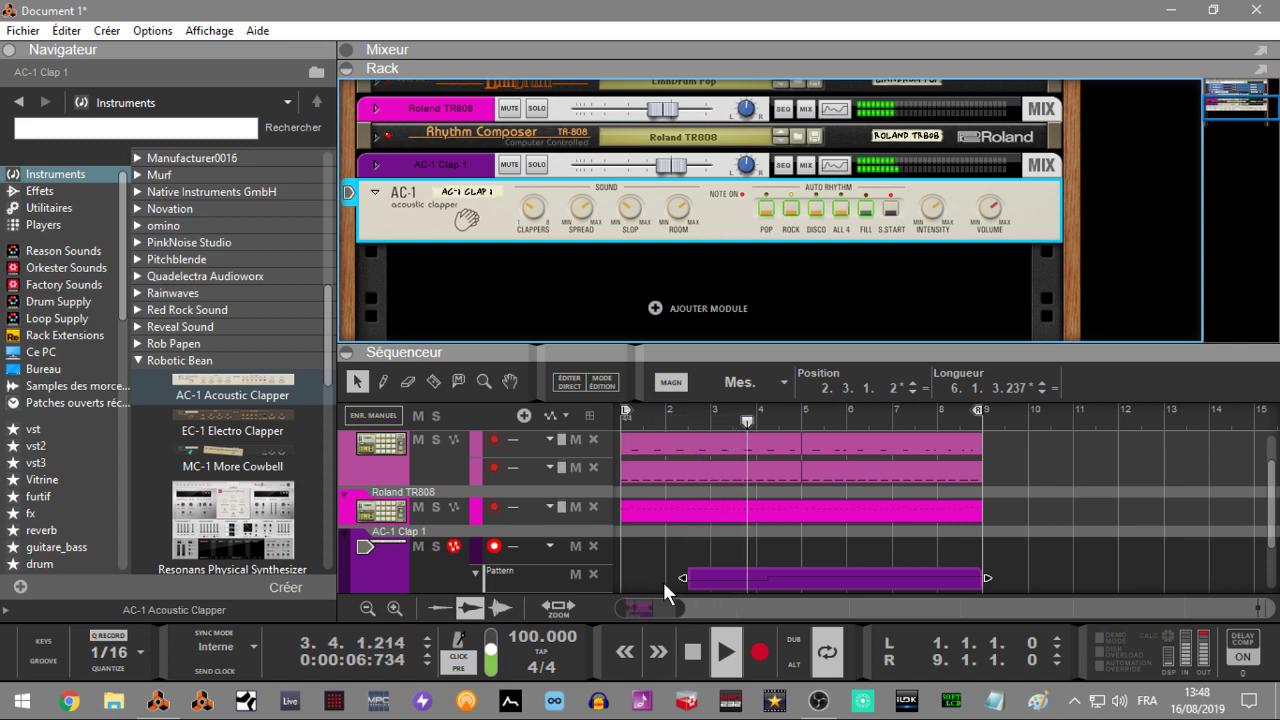
pyautogui.moveTo(682, 578); pyautogui.dragTo(622, 578)
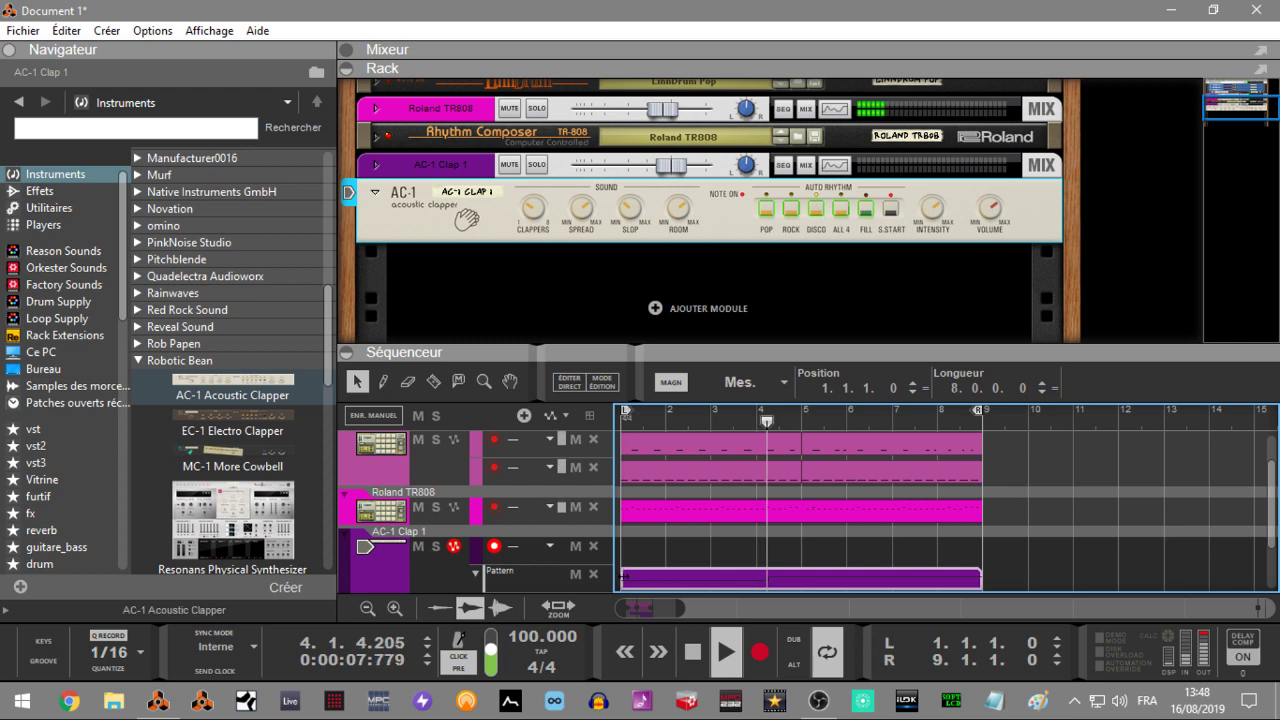
# - During playback, set the AC-1 volume to 2.76 dB, intensity to 86% and slop to 41%, and lower the room amount
pyautogui.click(989, 208)
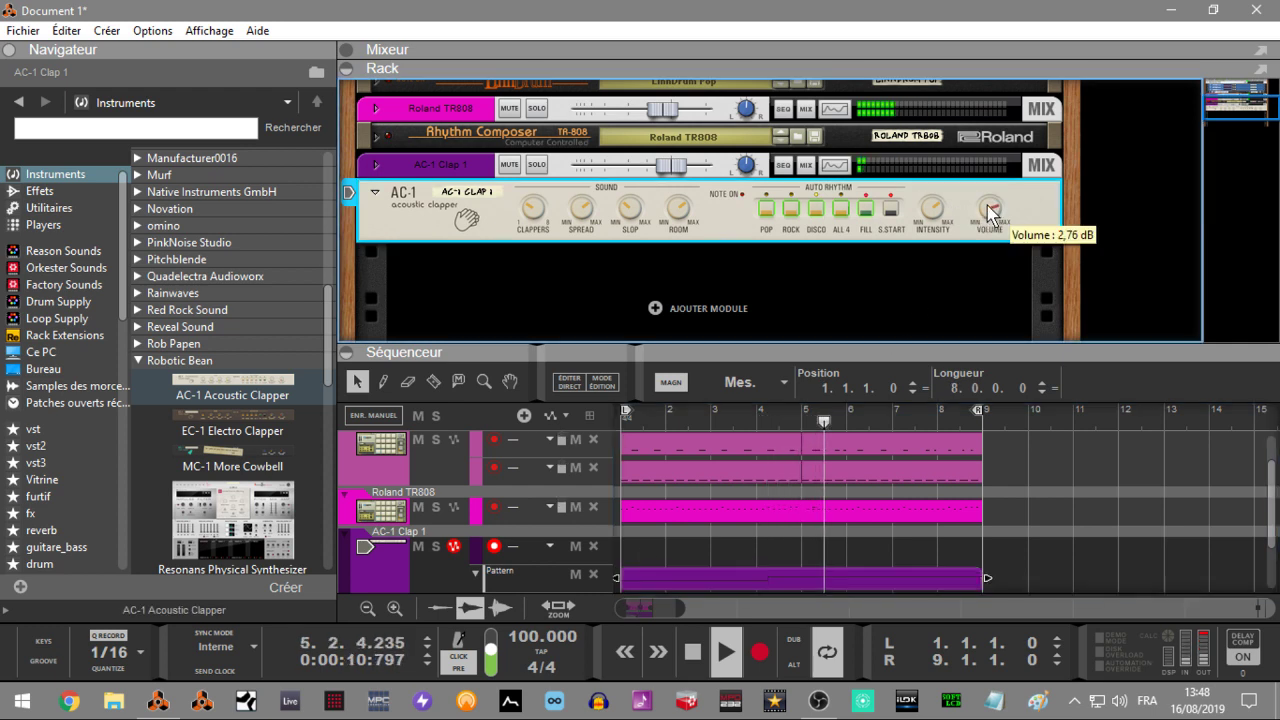
pyautogui.moveTo(929, 216); pyautogui.dragTo(925, 203)
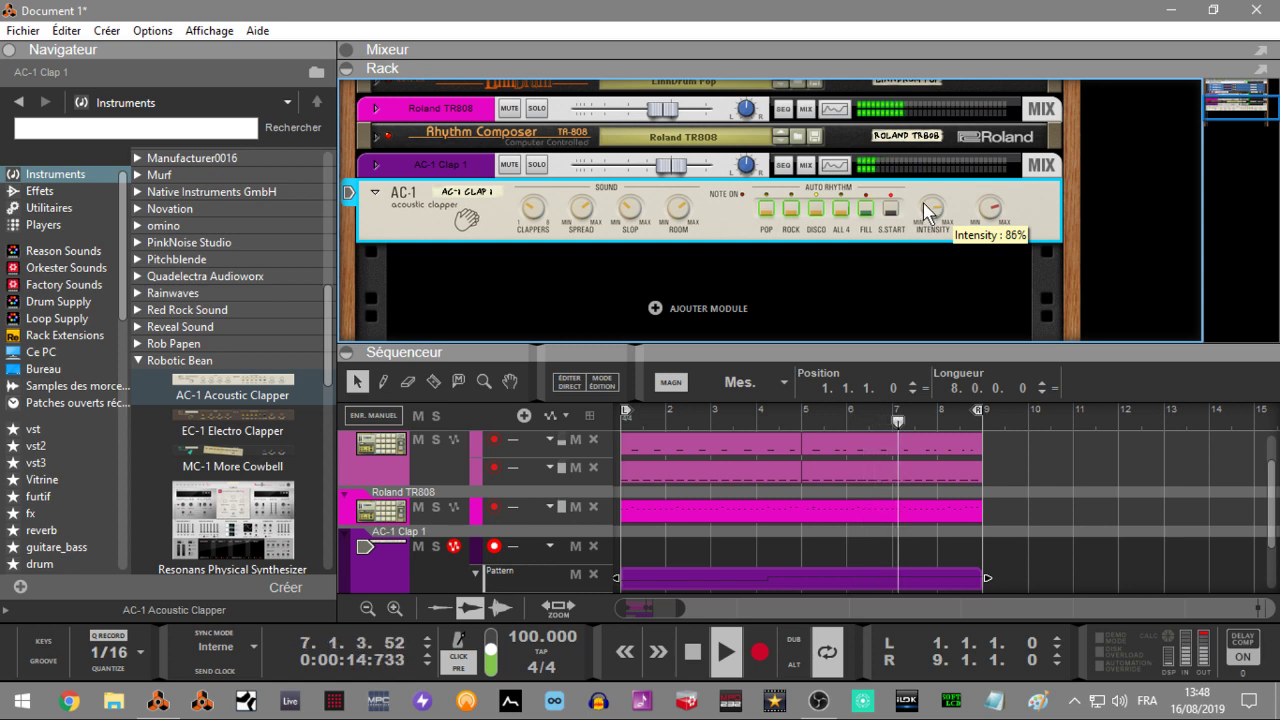
pyautogui.moveTo(680, 206); pyautogui.dragTo(637, 204)
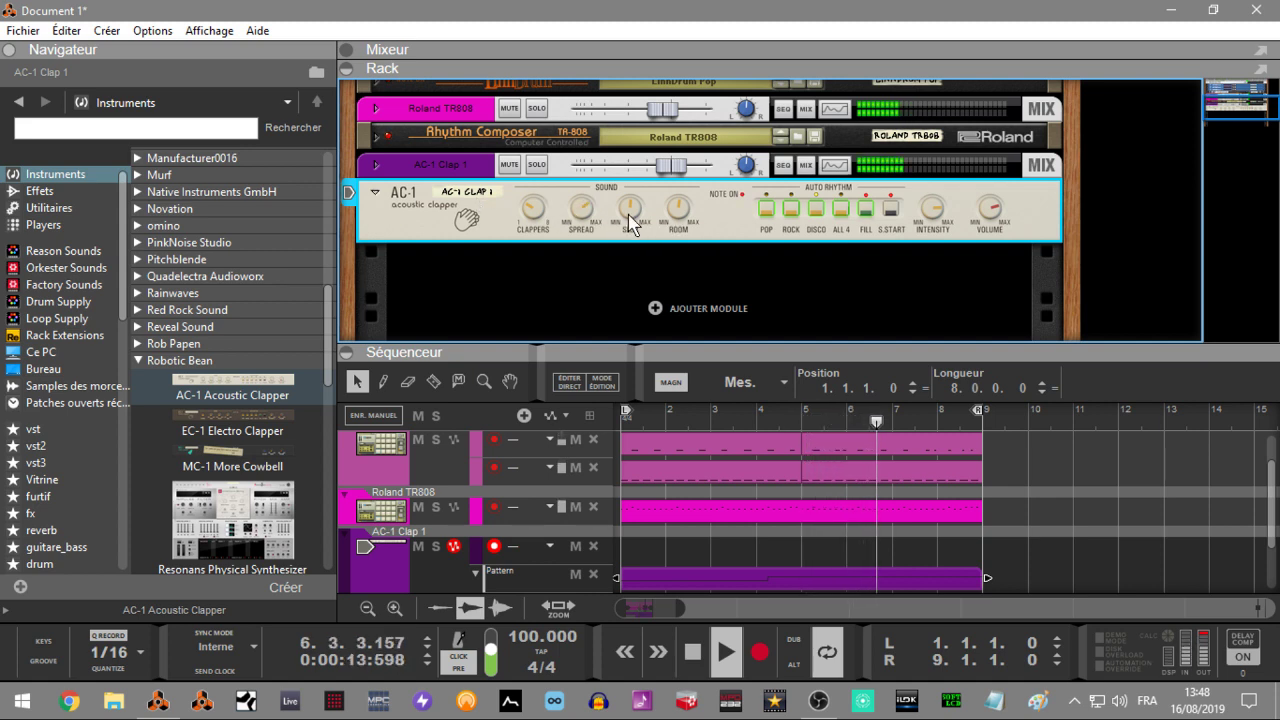
pyautogui.moveTo(629, 210)
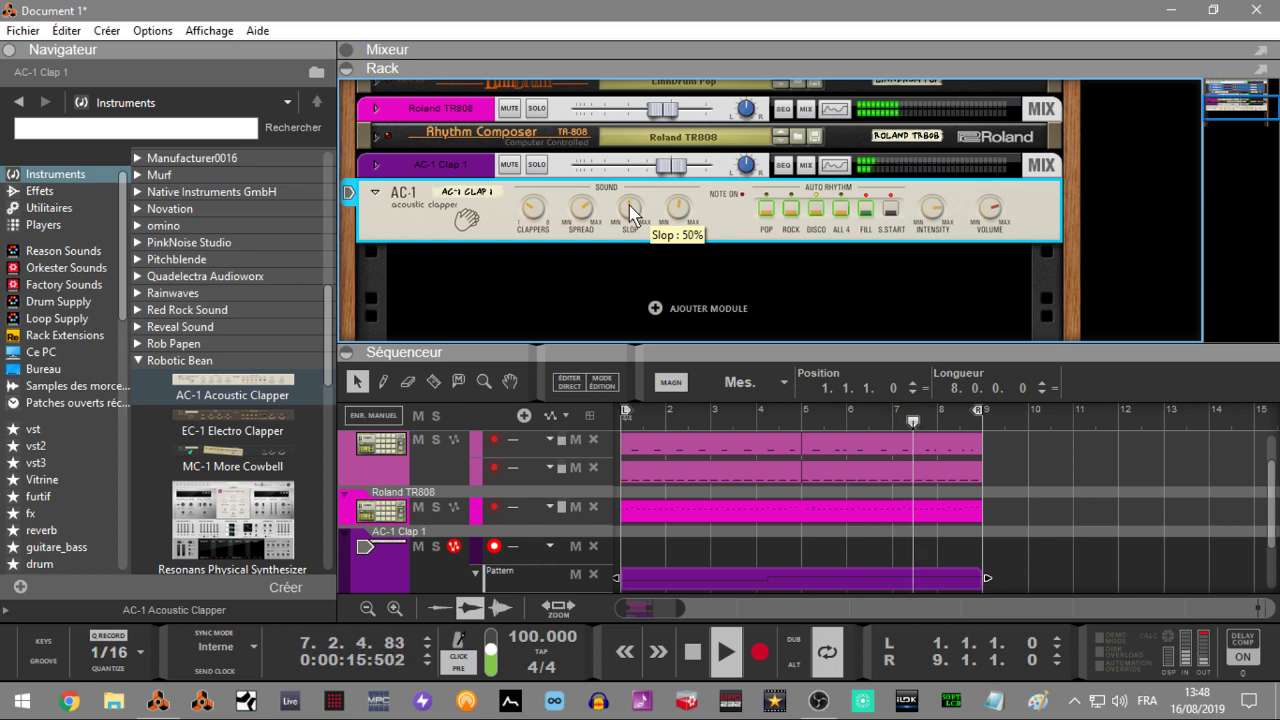
pyautogui.moveTo(629, 212); pyautogui.dragTo(658, 205)
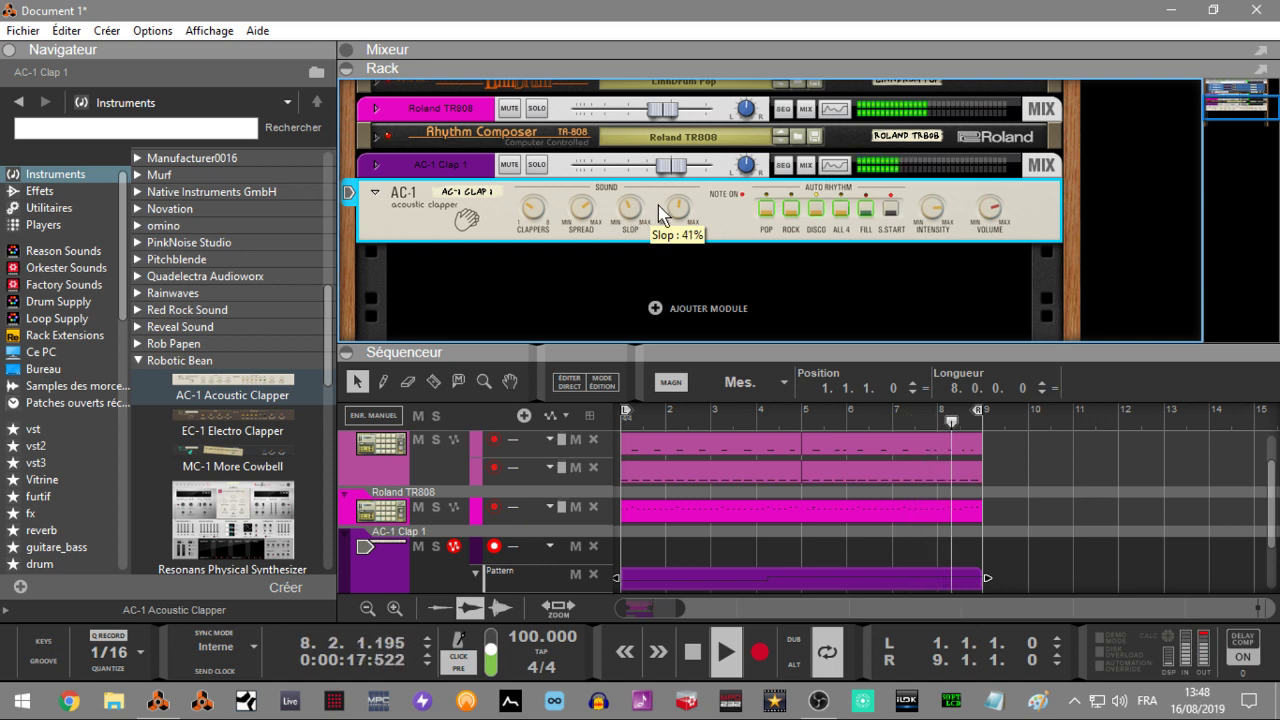
pyautogui.moveTo(988, 216)
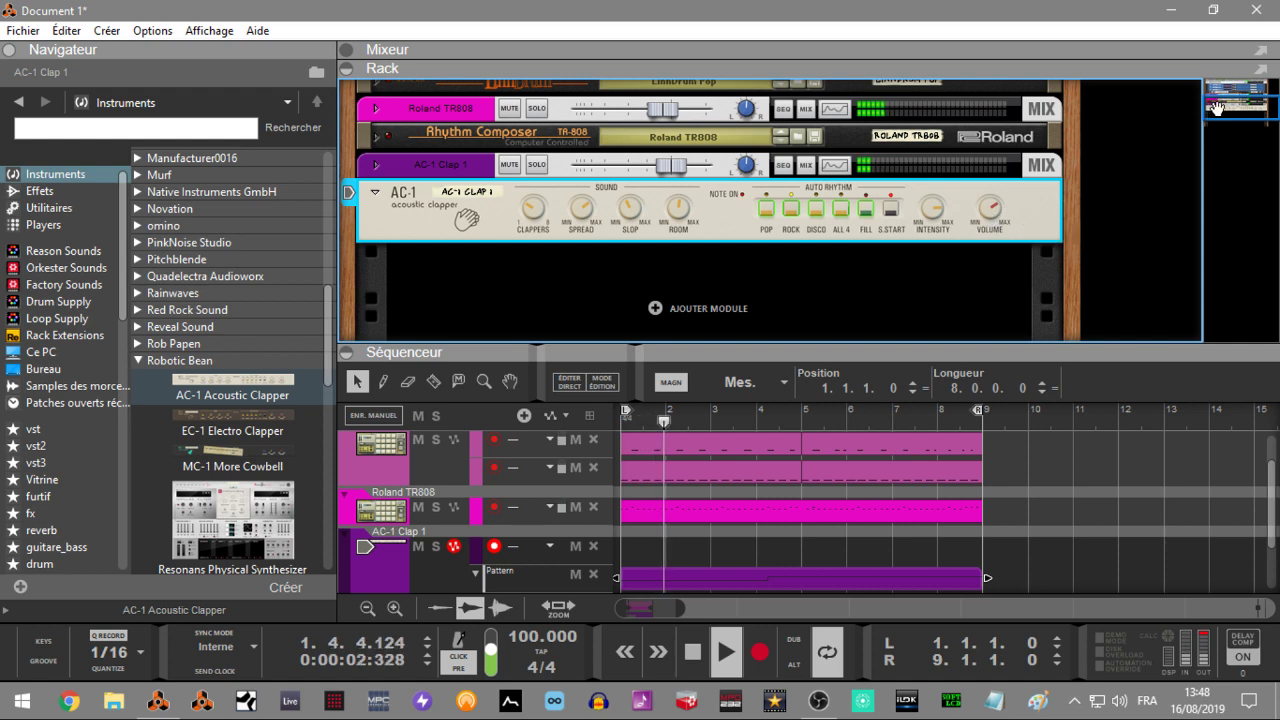
# - Fold the AC-1 device in the rack and stop playback
pyautogui.moveTo(1216, 107); pyautogui.dragTo(1216, 98)
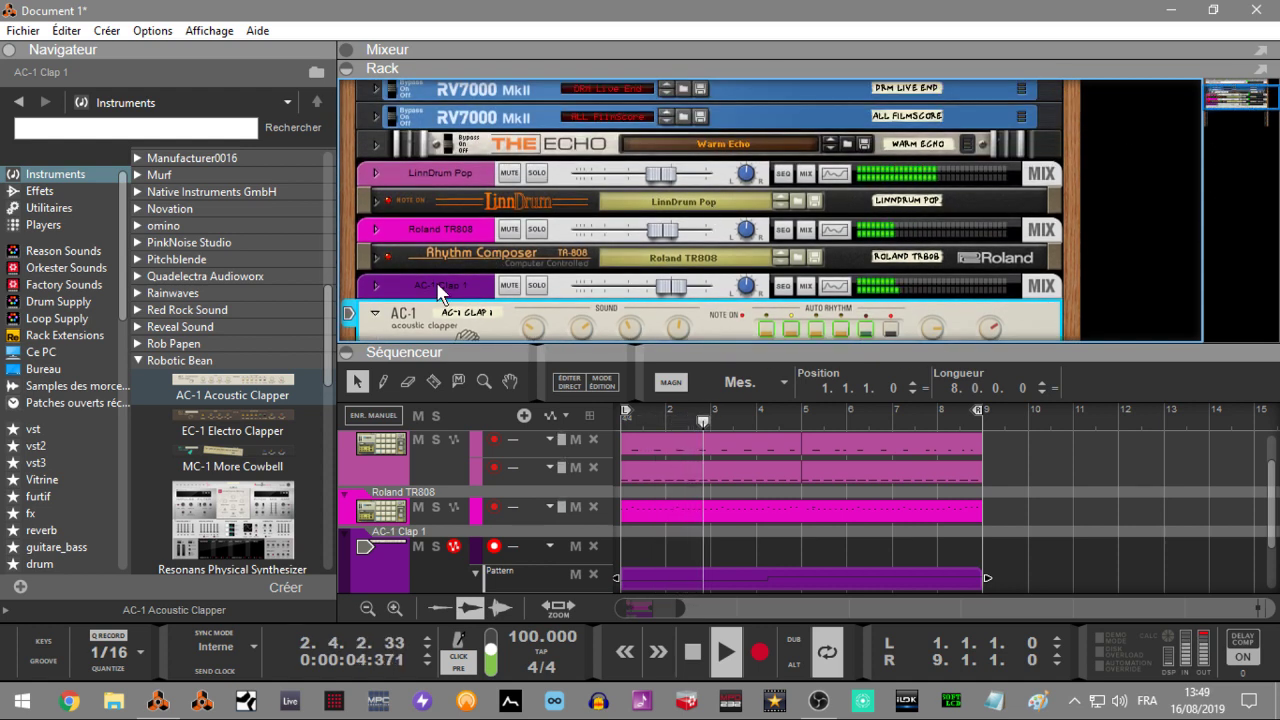
pyautogui.click(375, 313)
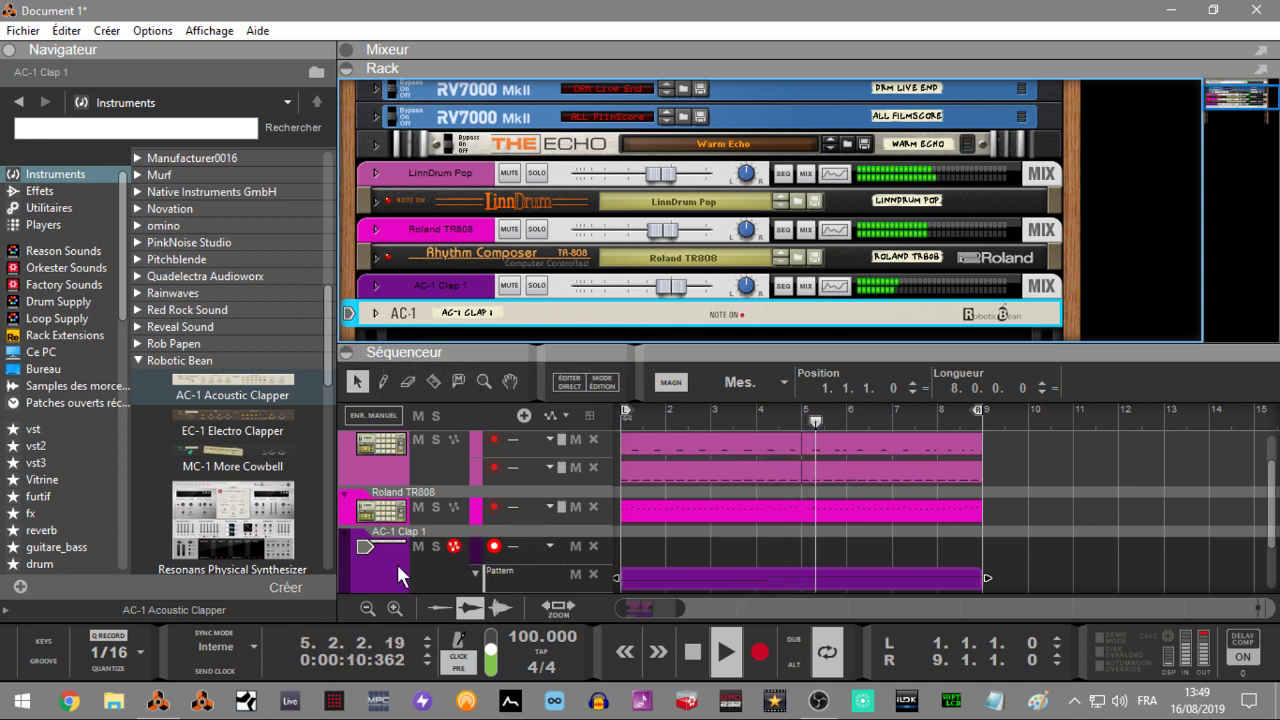
pyautogui.press('space')
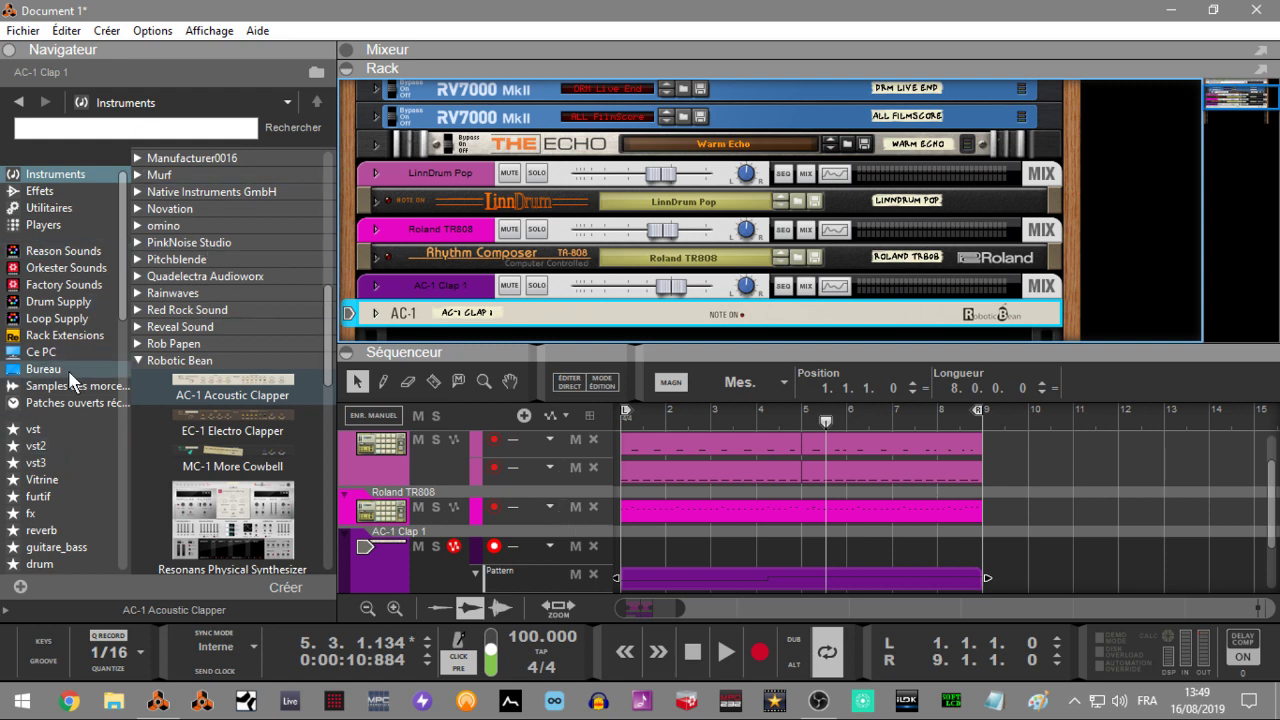
# - Add the GuitarElementz1-9 patch from the tuto drum favourites to the empty rack space below the AC-1
pyautogui.scroll(-5, 138, 345)
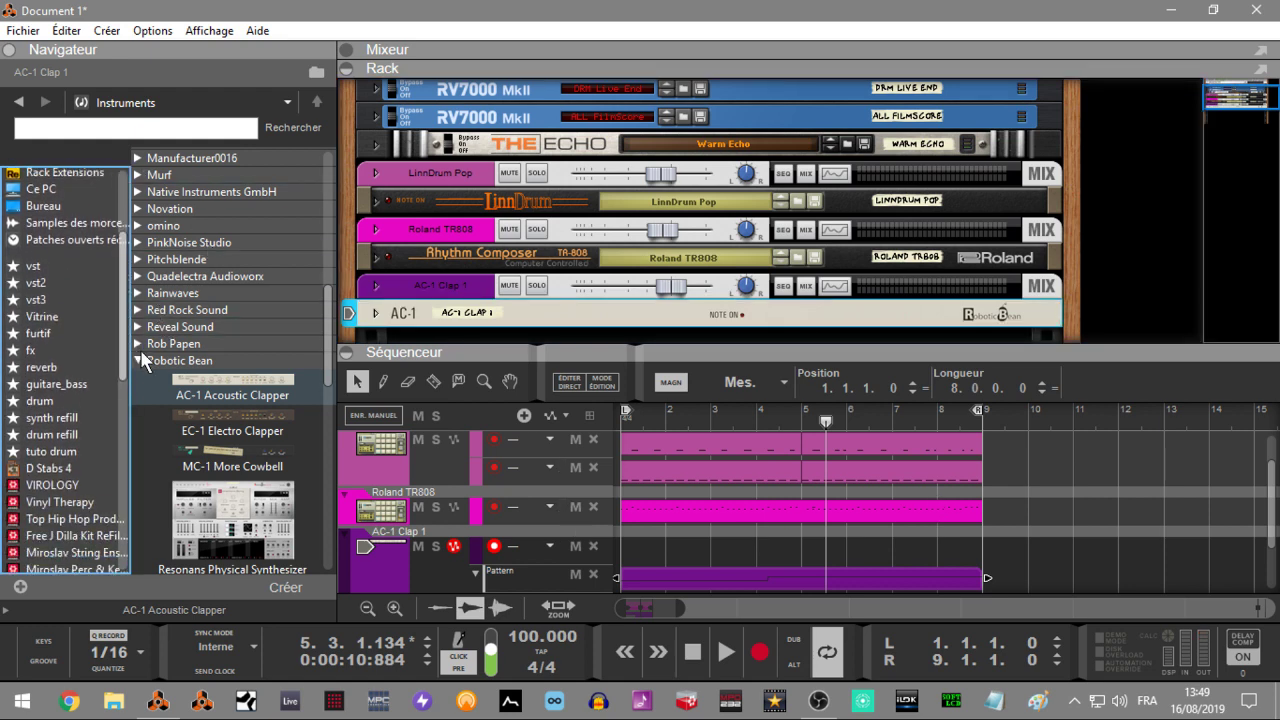
pyautogui.click(50, 356)
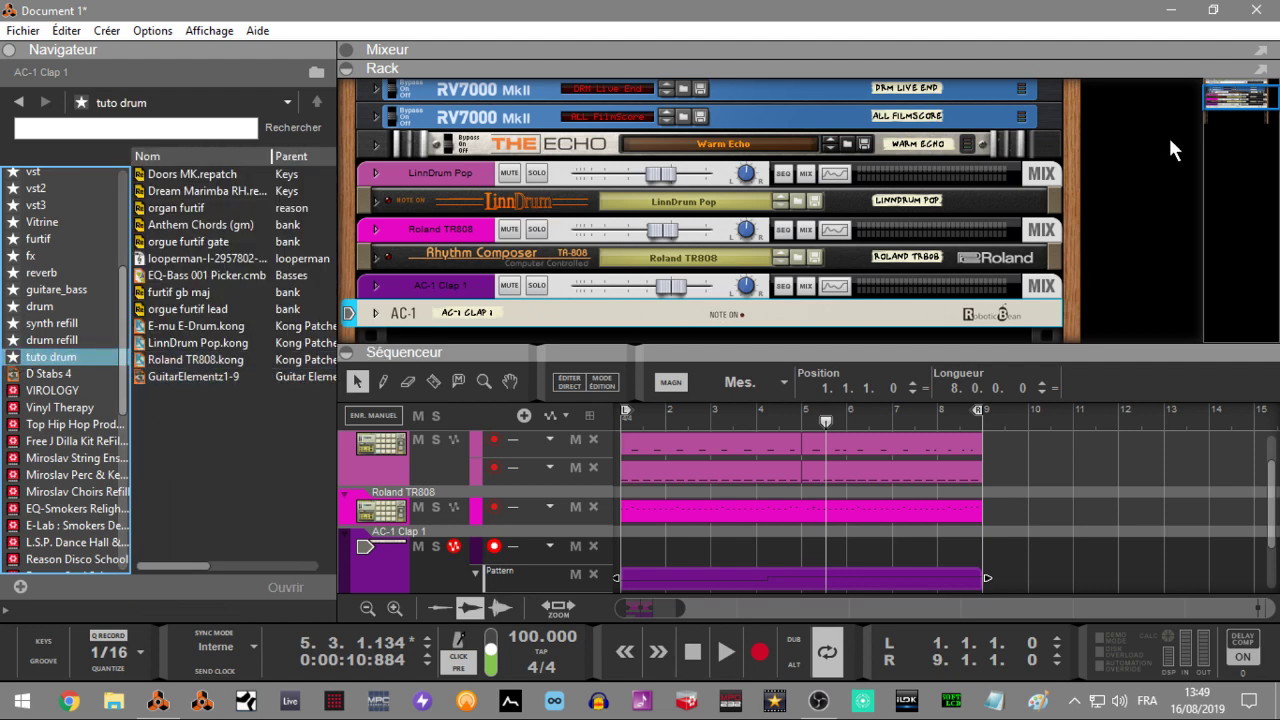
pyautogui.moveTo(1243, 95); pyautogui.dragTo(1236, 120)
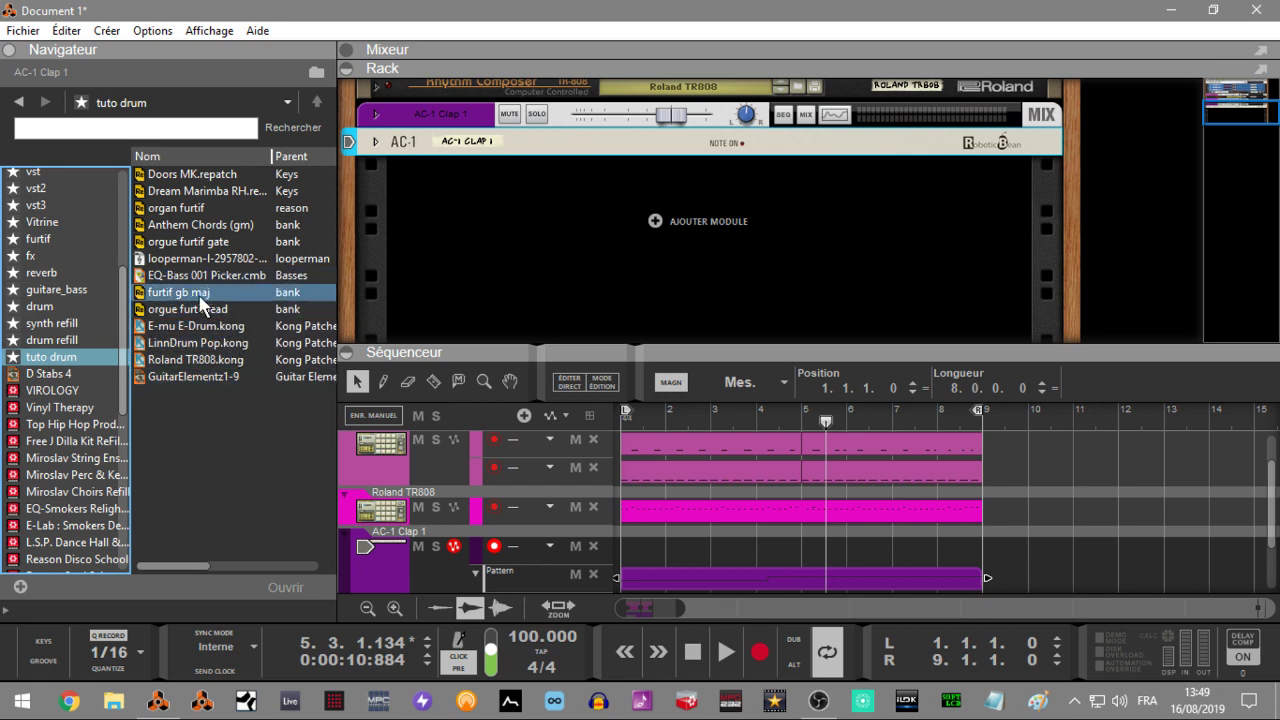
pyautogui.moveTo(191, 376)
pyautogui.mouseDown()
pyautogui.moveTo(400, 286)
pyautogui.moveTo(617, 274)
pyautogui.moveTo(614, 262)
pyautogui.mouseUp()
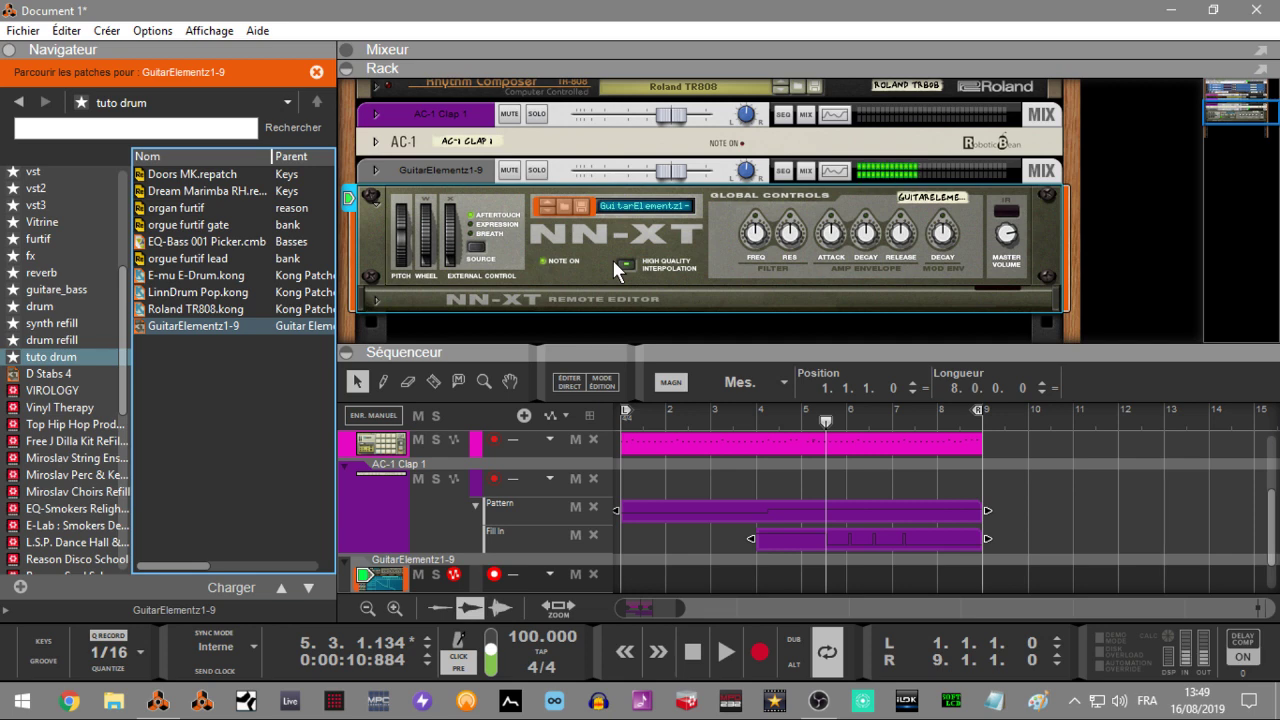
# - Record an eight-bar GuitarElementz1-9 part starting at bar 1, and switch off recording while playback continues
pyautogui.press('KP_0')
pyautogui.hotkey('ctrl', 'Return')
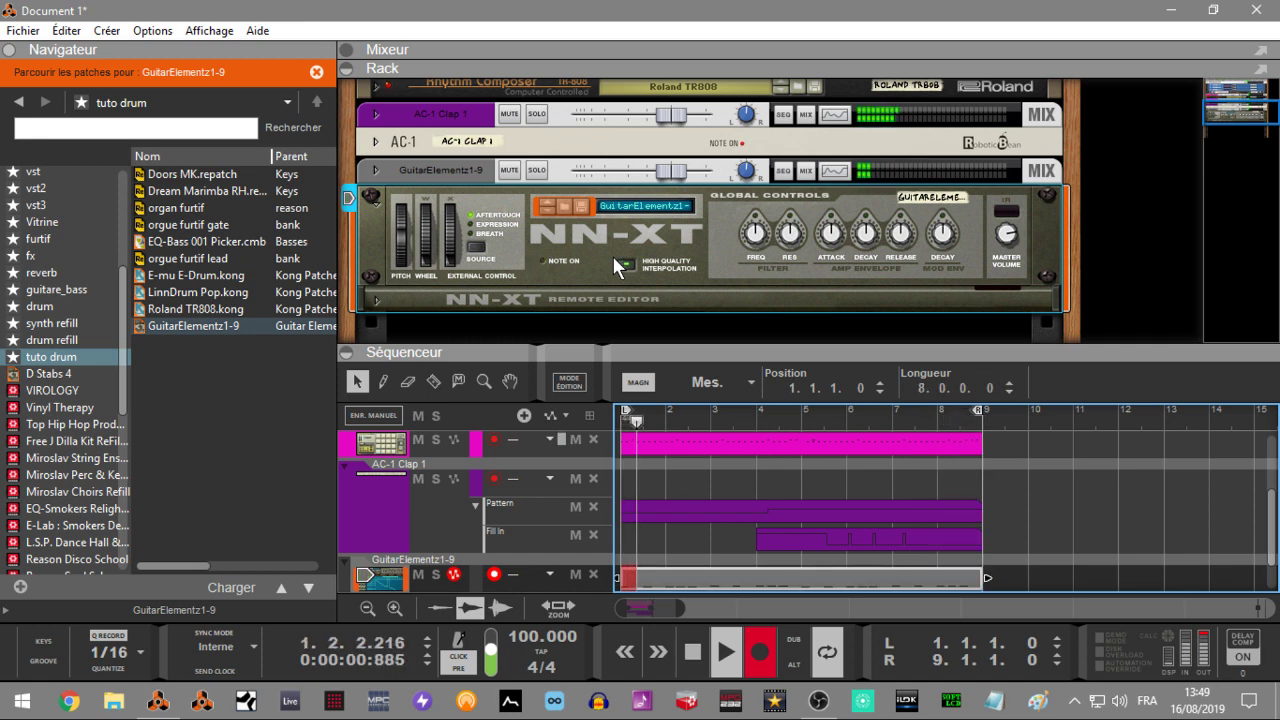
pyautogui.hotkey('ctrl', 'Return')
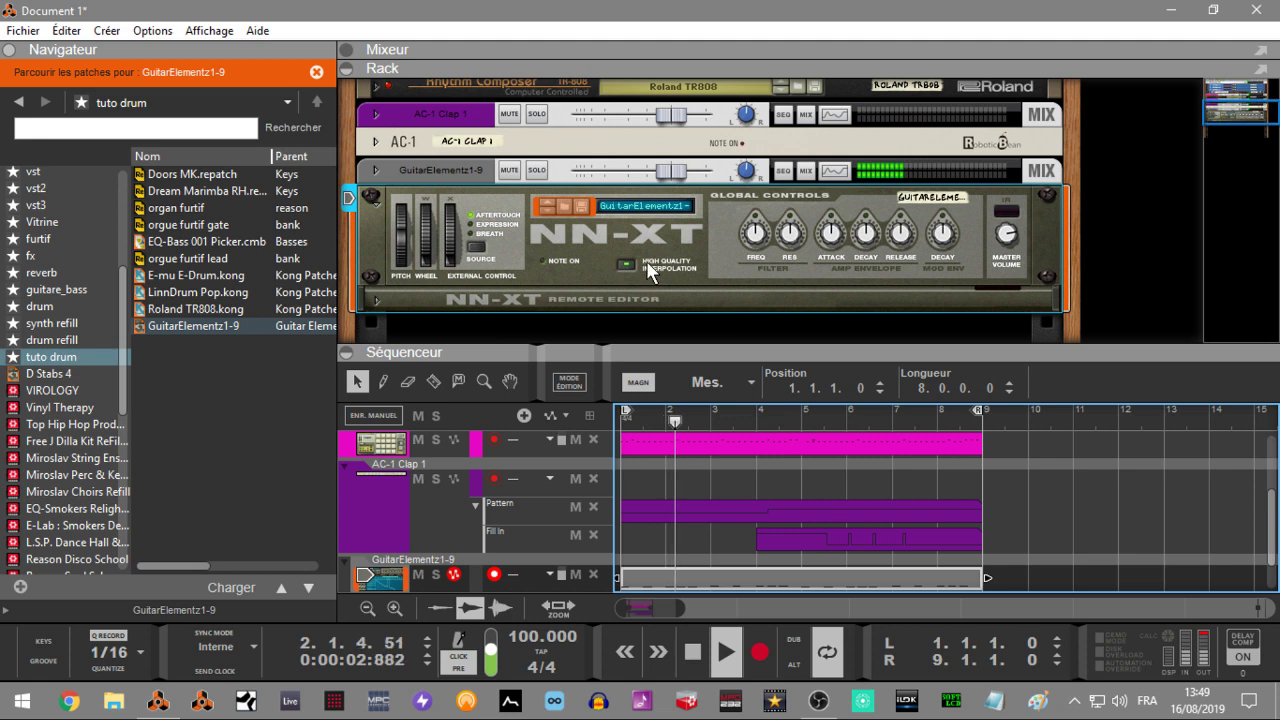
pyautogui.click(1007, 237)
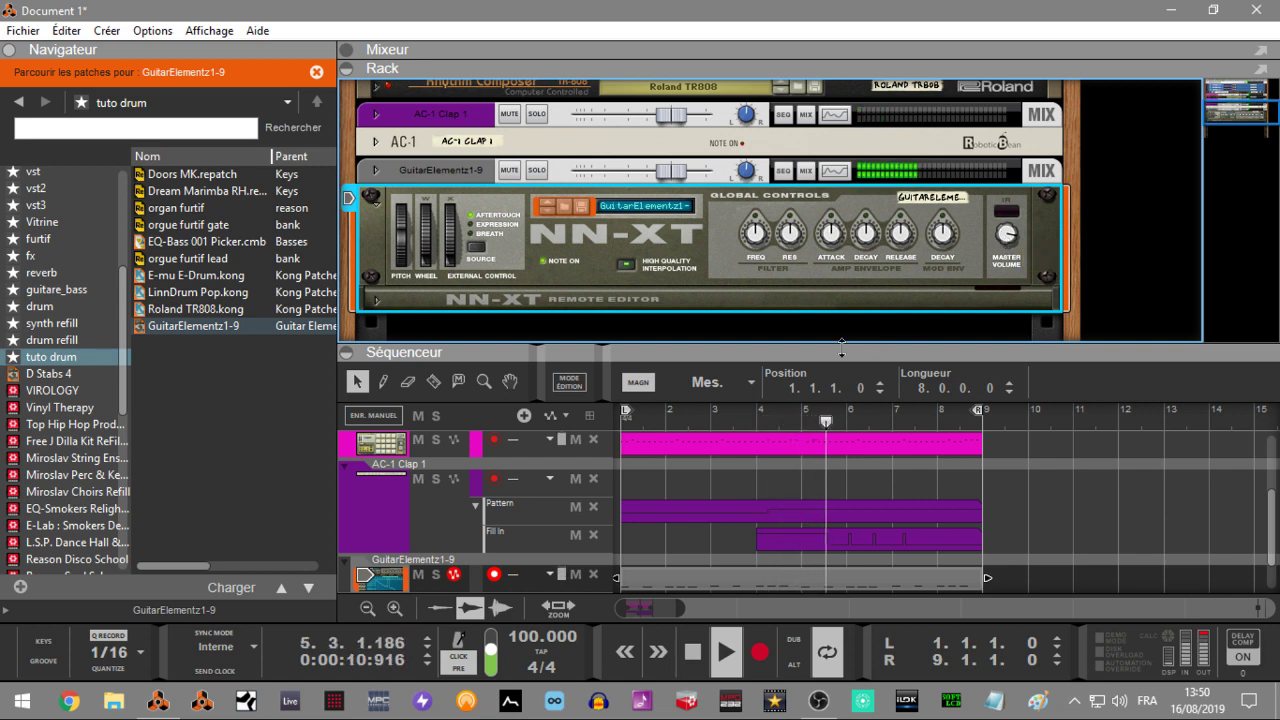
# - Delete the empty note lane from the AC-1 Clap 1 track, keeping its Pattern and Fill In automation lanes
pyautogui.click(594, 478)
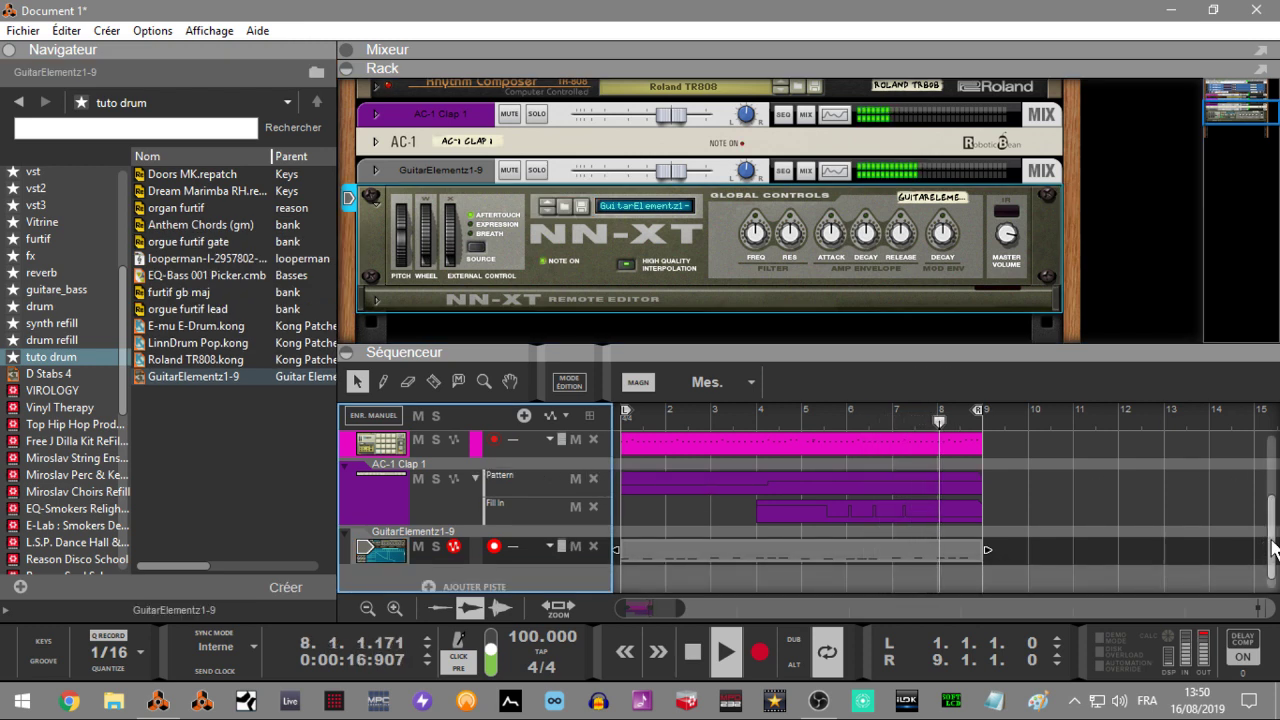
pyautogui.moveTo(1270, 540); pyautogui.dragTo(1272, 513)
pyautogui.scroll(1, 1272, 480)
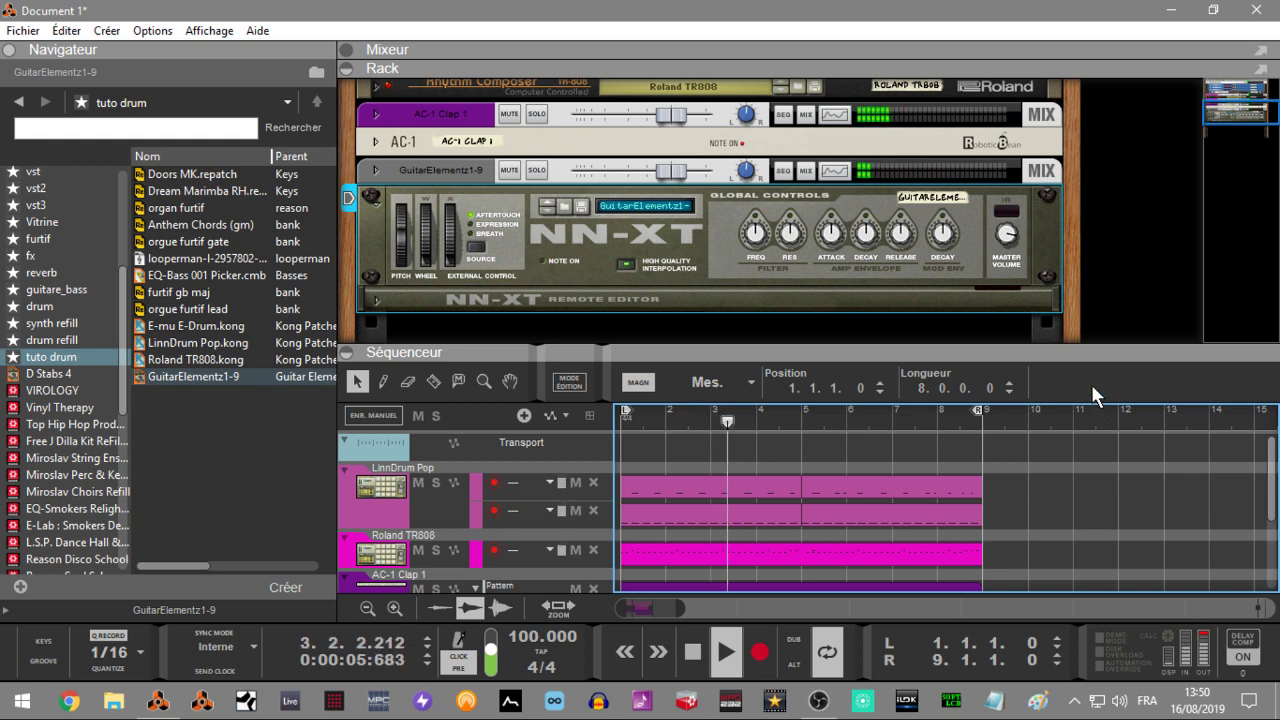
pyautogui.moveTo(1091, 350); pyautogui.dragTo(1105, 435)
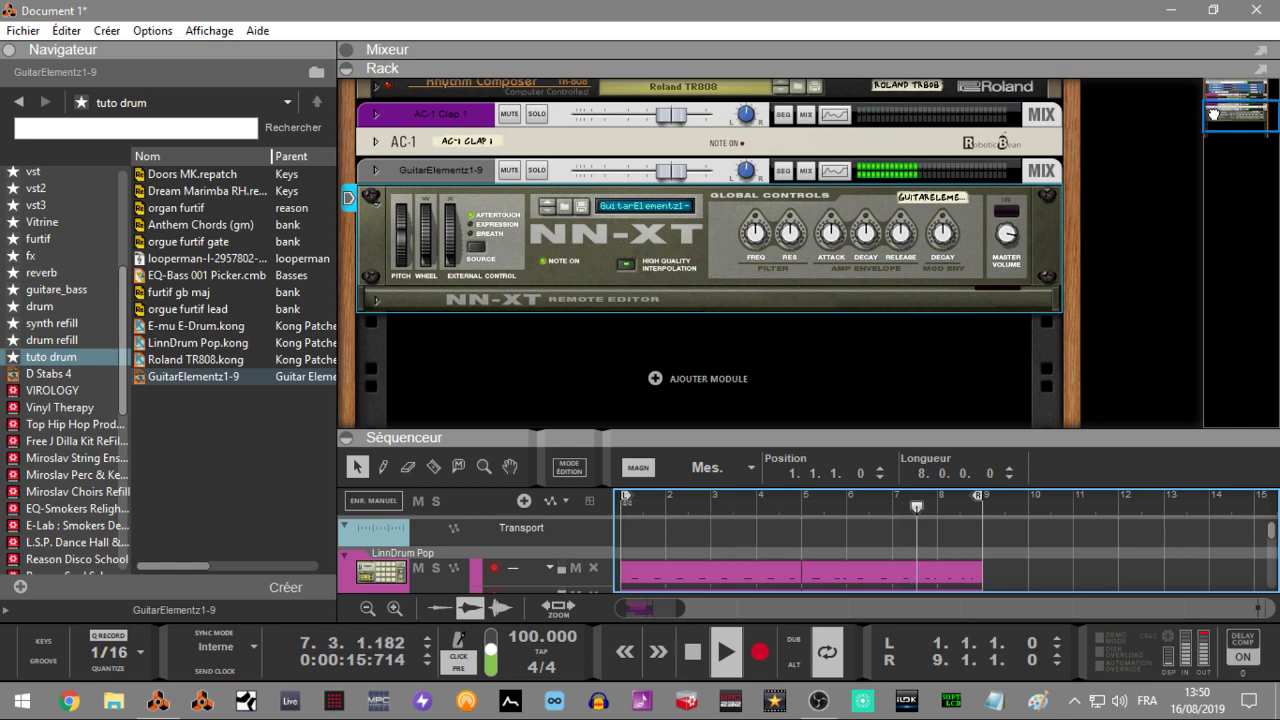
pyautogui.moveTo(1213, 113); pyautogui.dragTo(1218, 140)
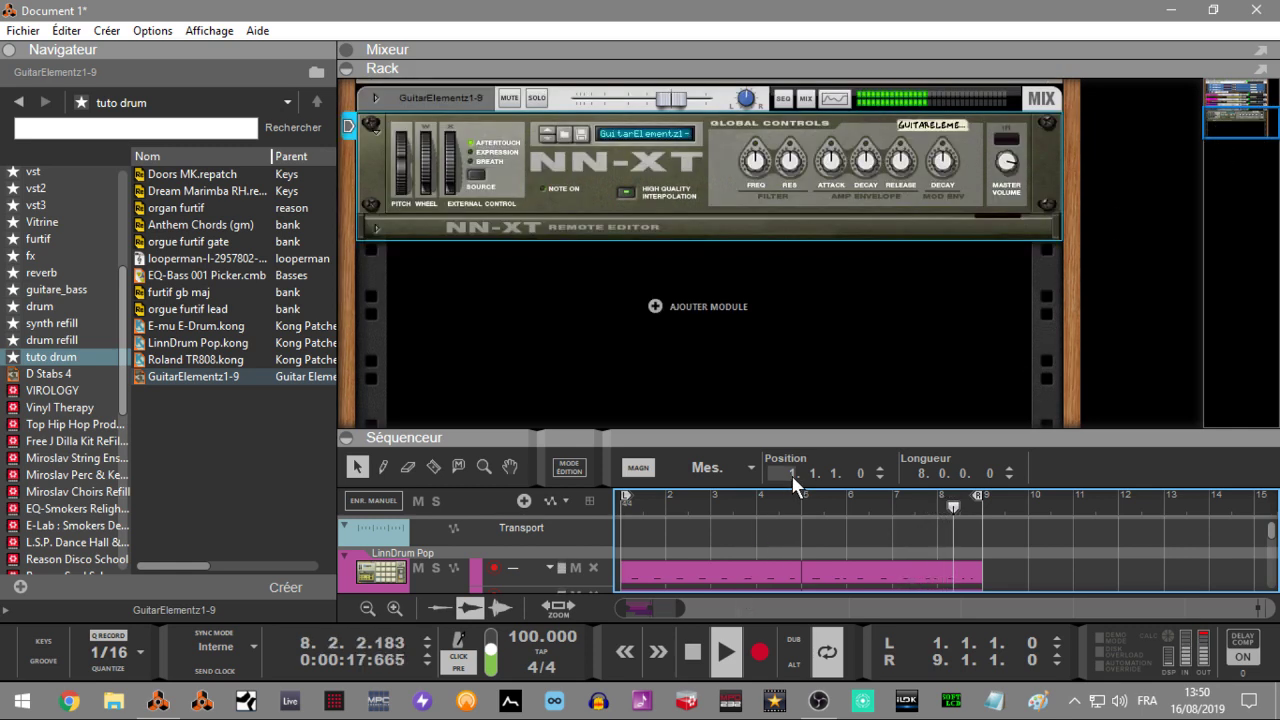
pyautogui.moveTo(799, 436); pyautogui.dragTo(799, 309)
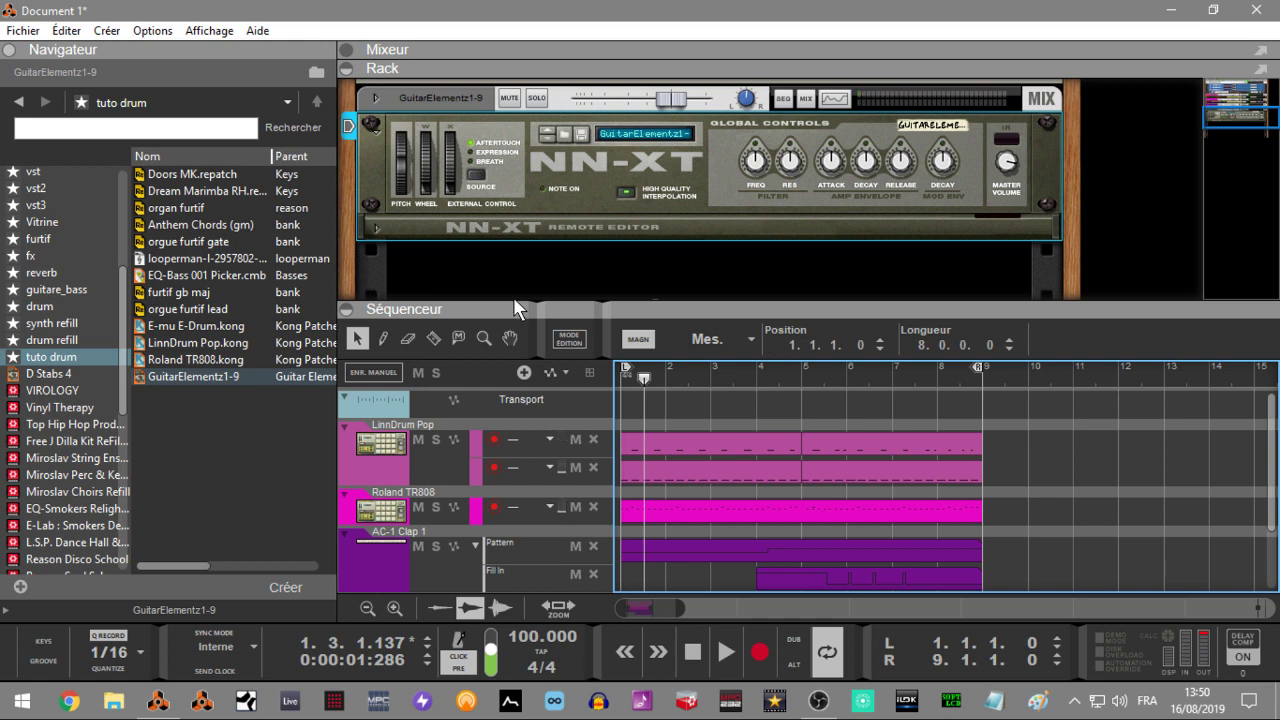
pyautogui.click(435, 340)
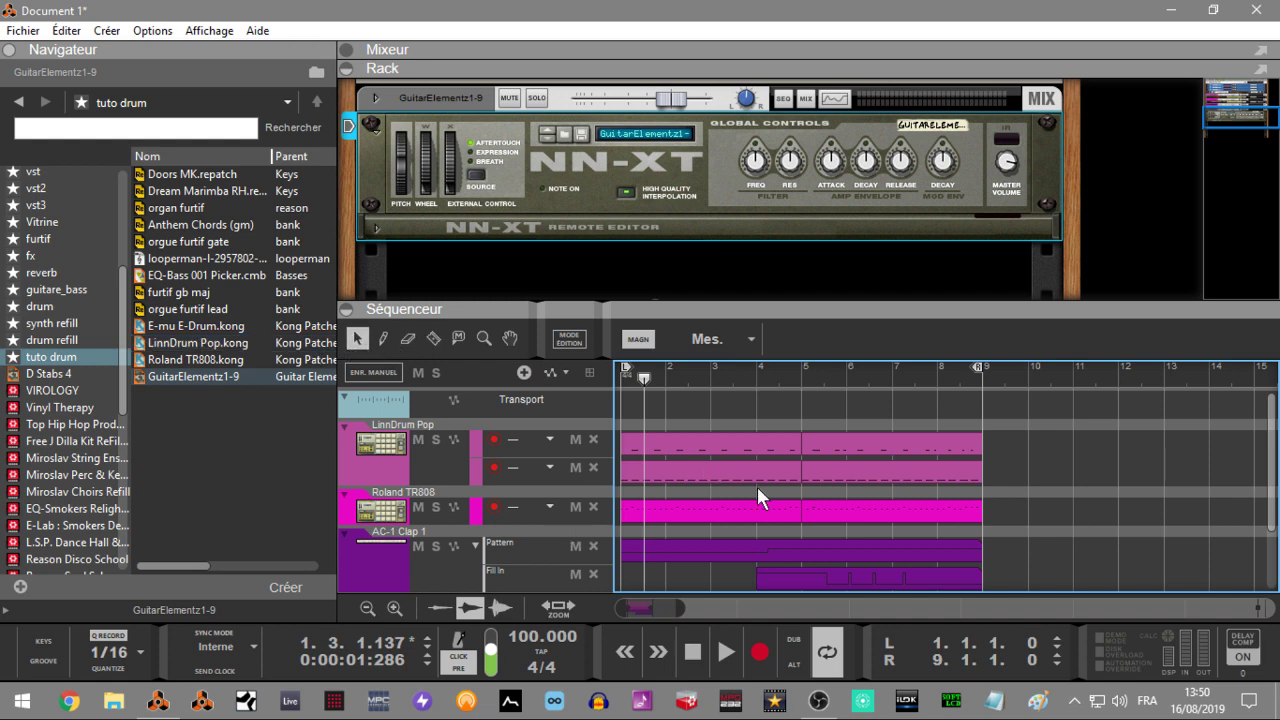
pyautogui.doubleClick(879, 502)
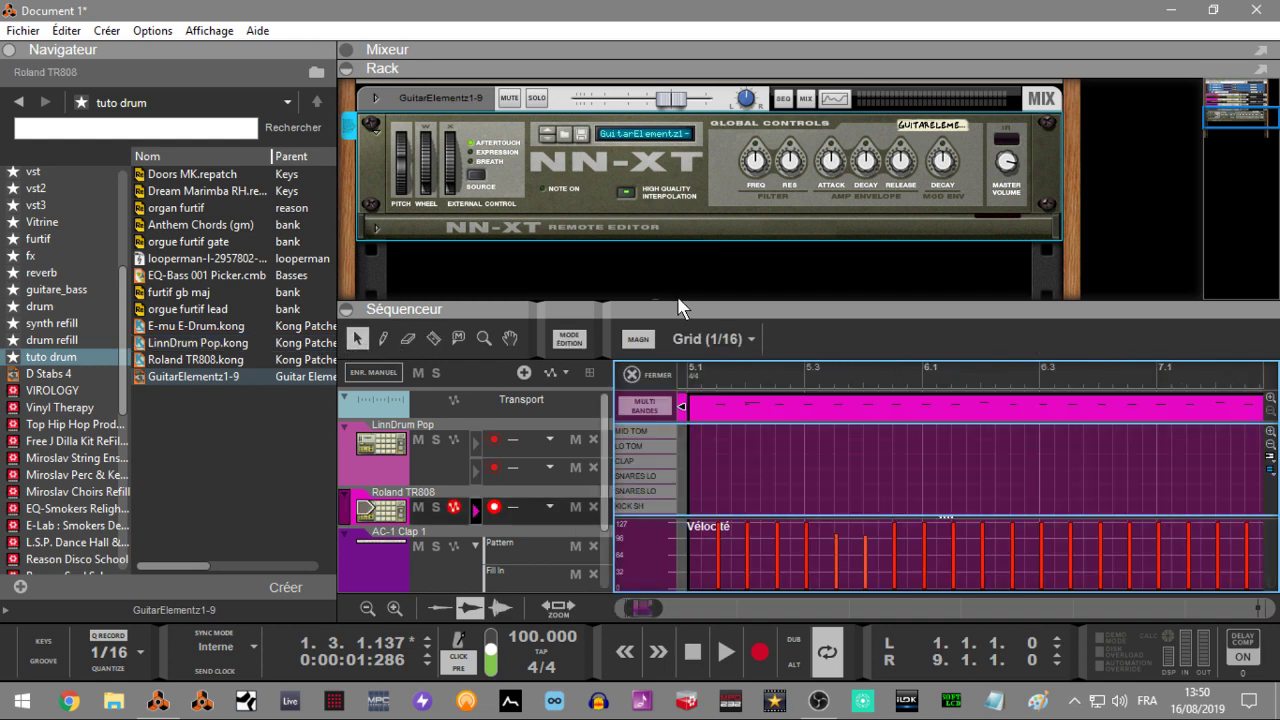
pyautogui.click(633, 375)
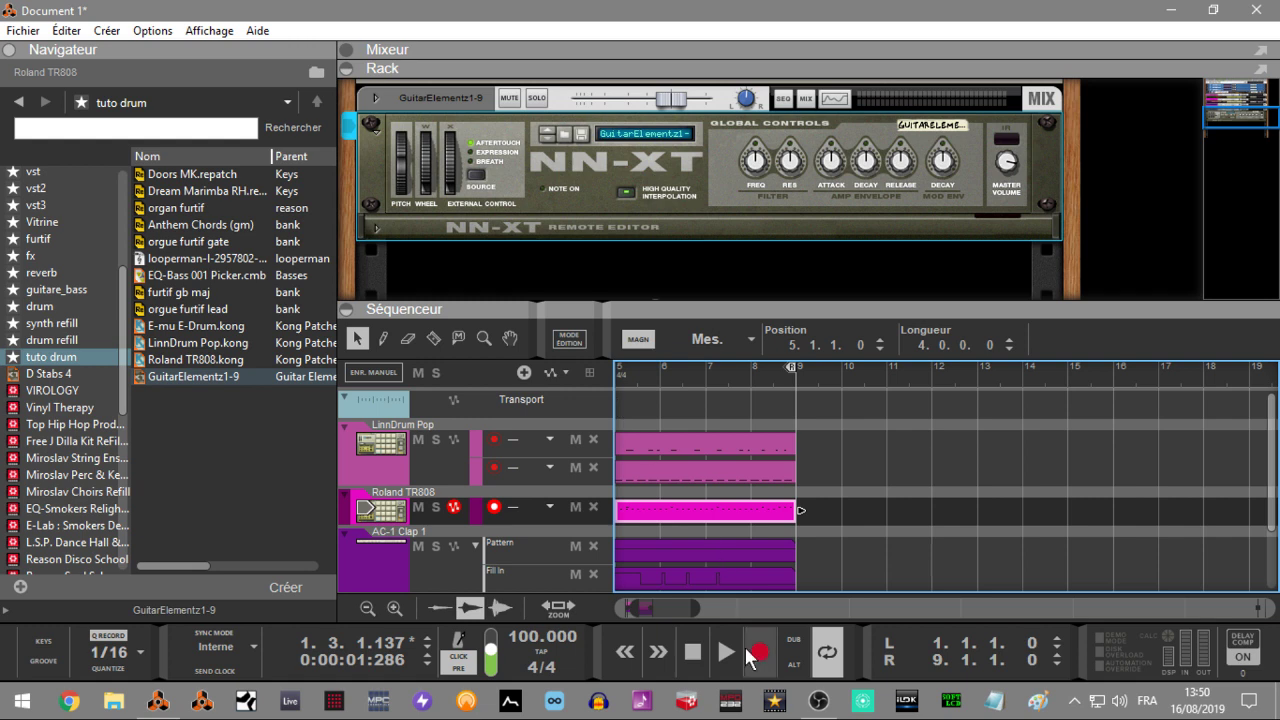
# - Hide the browser, set the loop's left locator to bar 5 and start looped playback
pyautogui.click(9, 50)
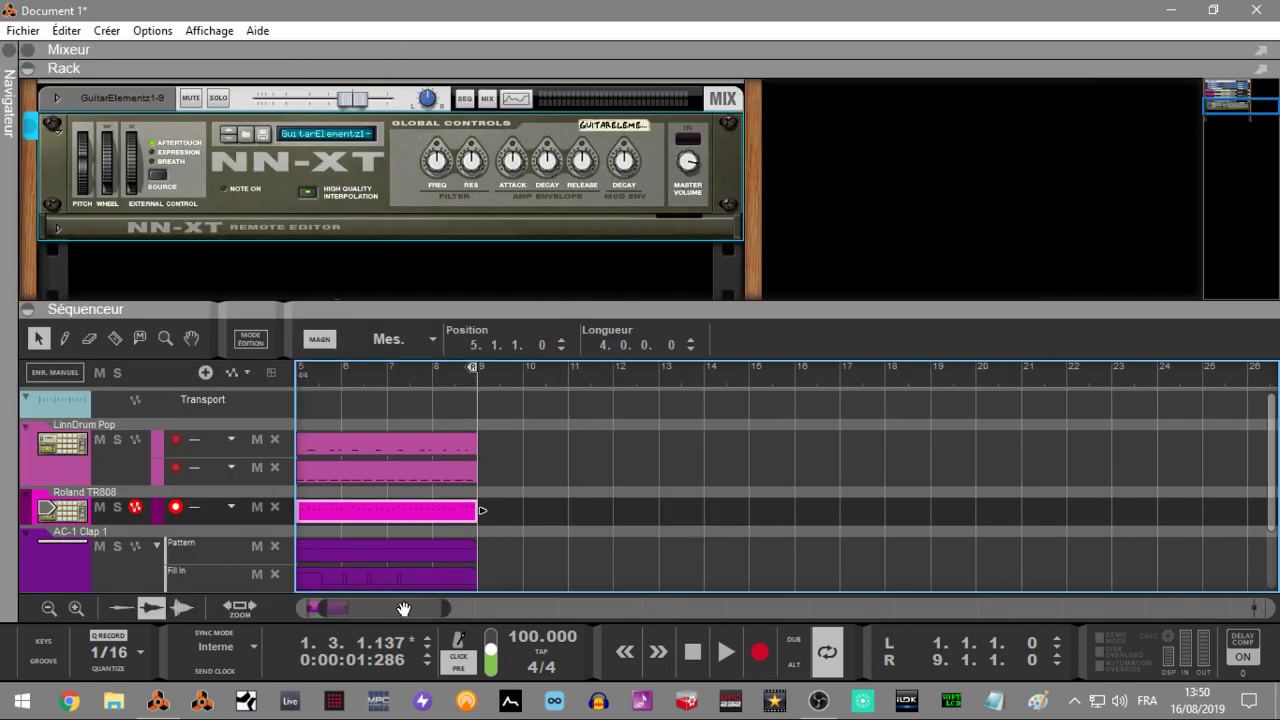
pyautogui.moveTo(404, 609); pyautogui.dragTo(378, 609)
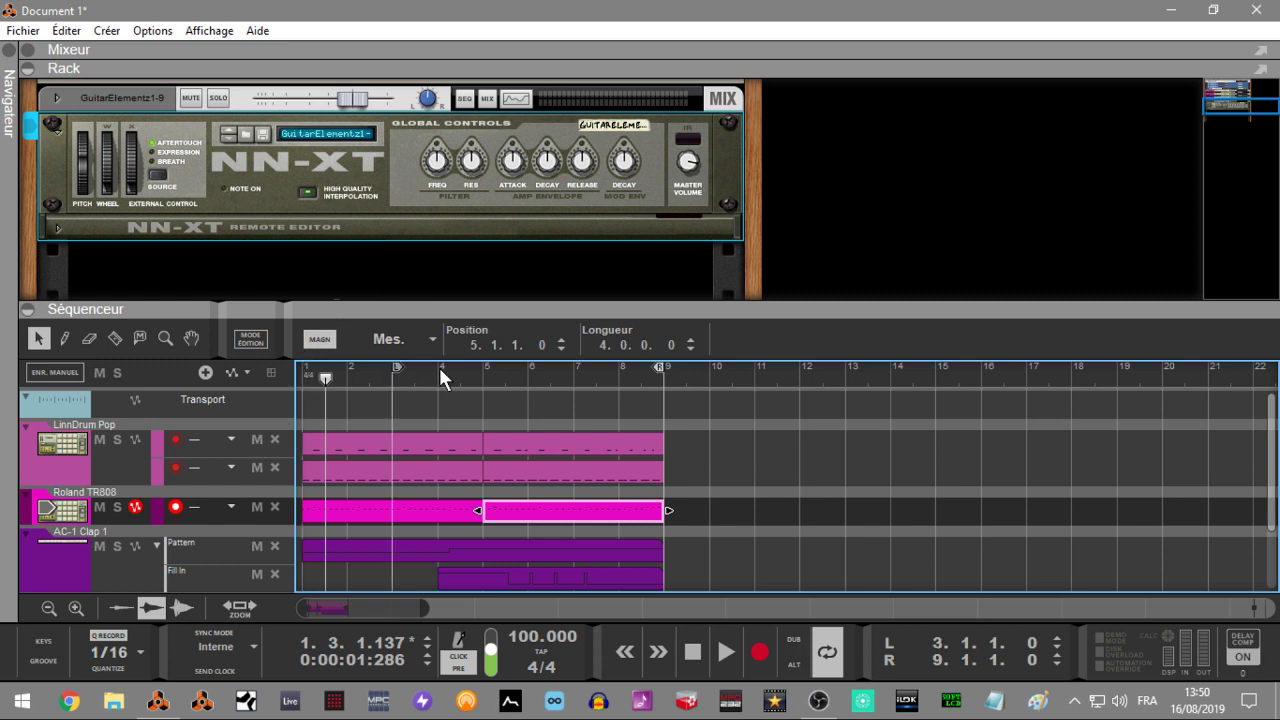
pyautogui.click(488, 374)
pyautogui.press('space')
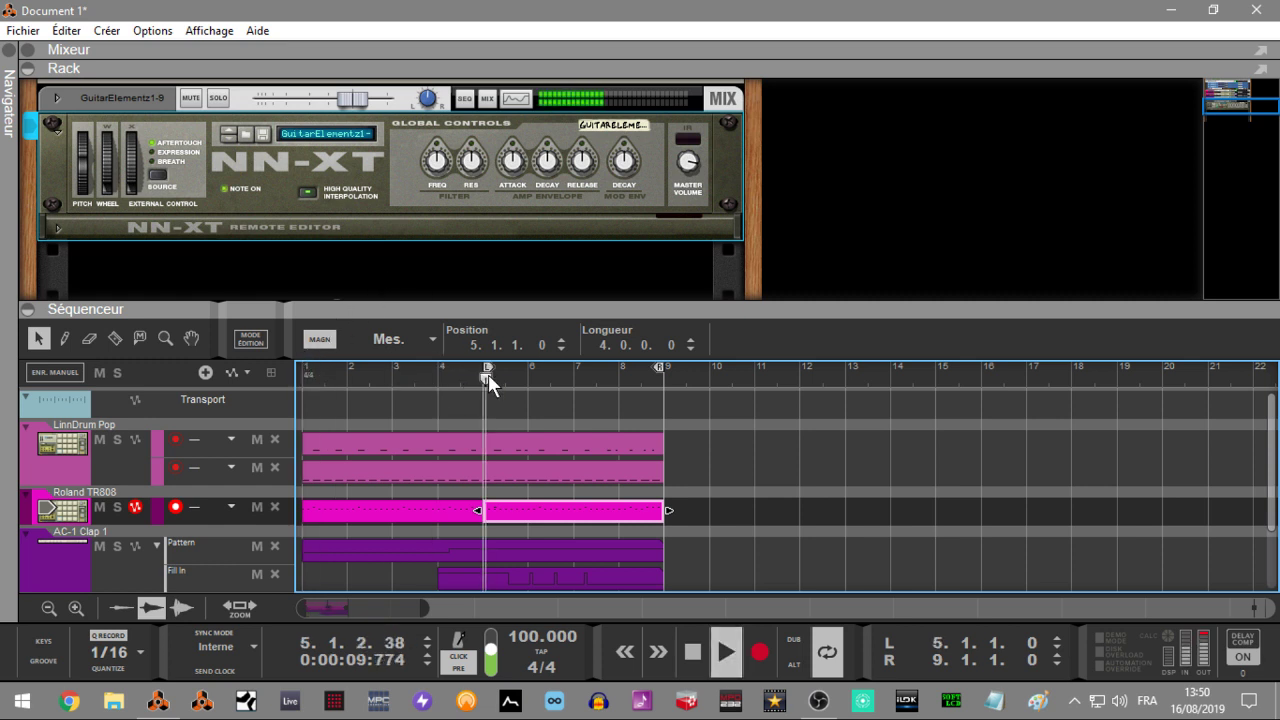
# - Solo the Roland TR808 track and open its bar 5–8 clip in an enlarged note editor, zoomed to the whole clip
pyautogui.click(114, 506)
pyautogui.doubleClick(539, 517)
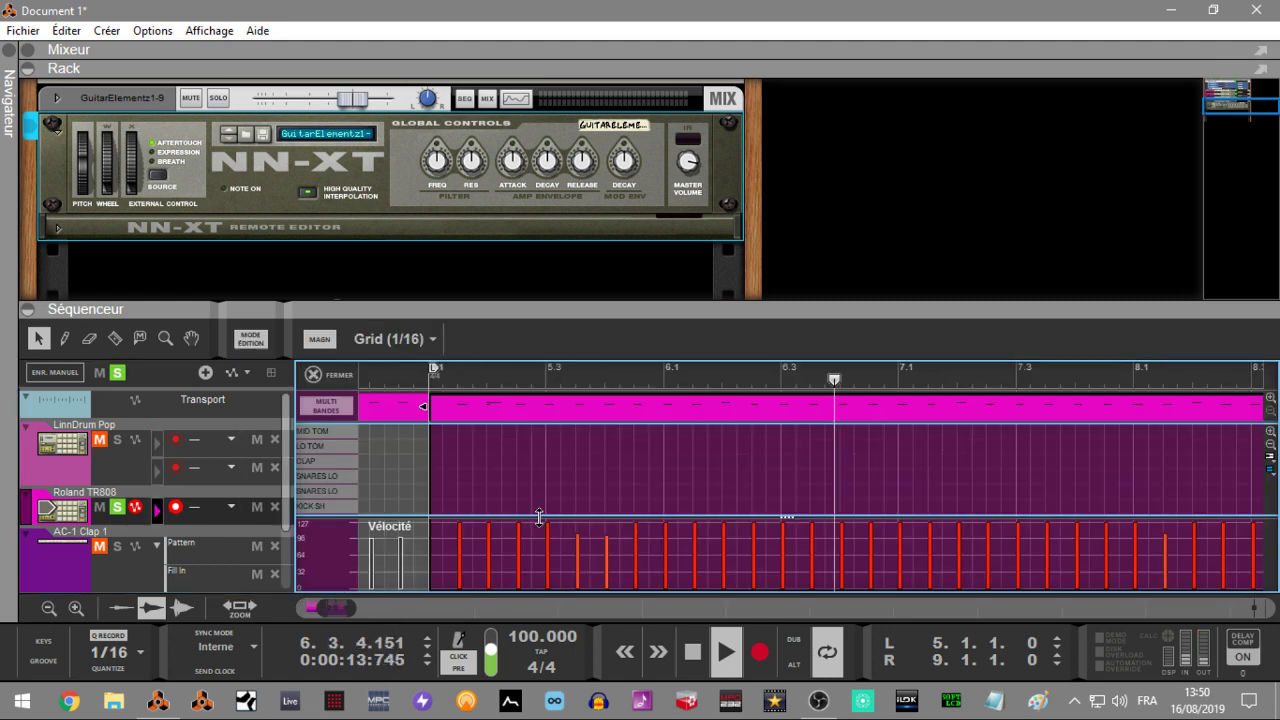
pyautogui.click(30, 76)
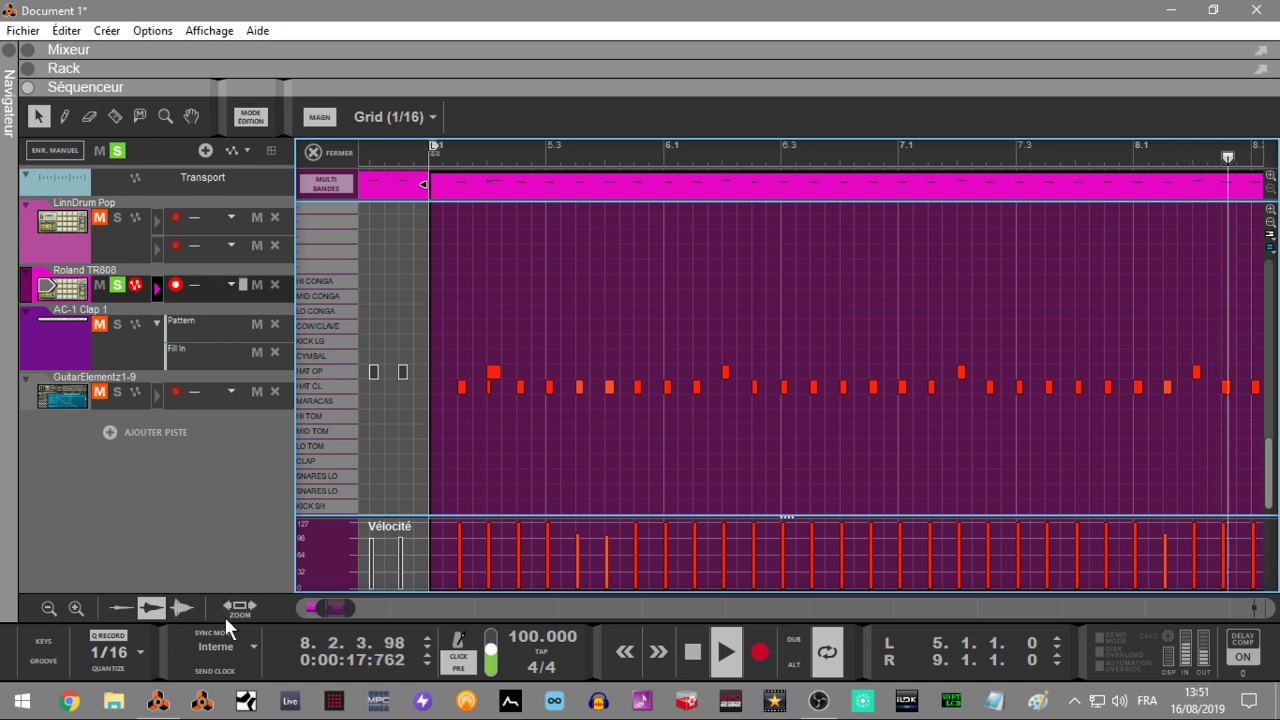
pyautogui.click(235, 607)
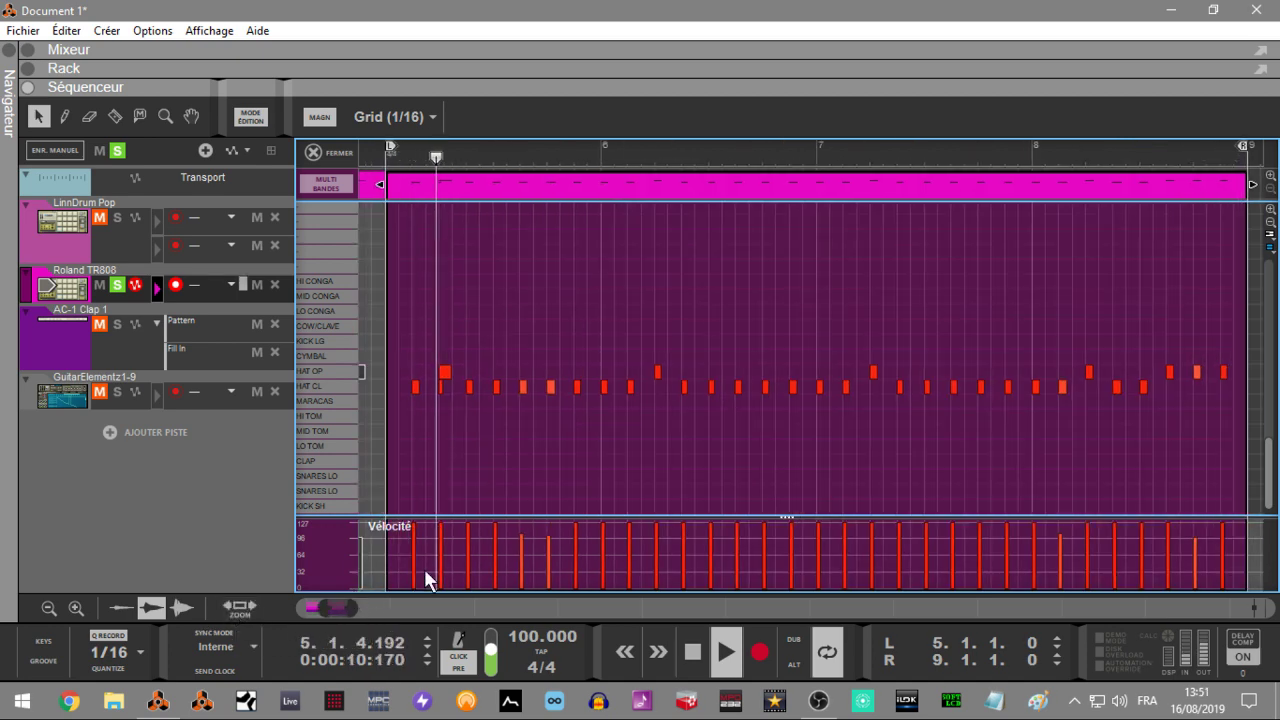
pyautogui.press('space')
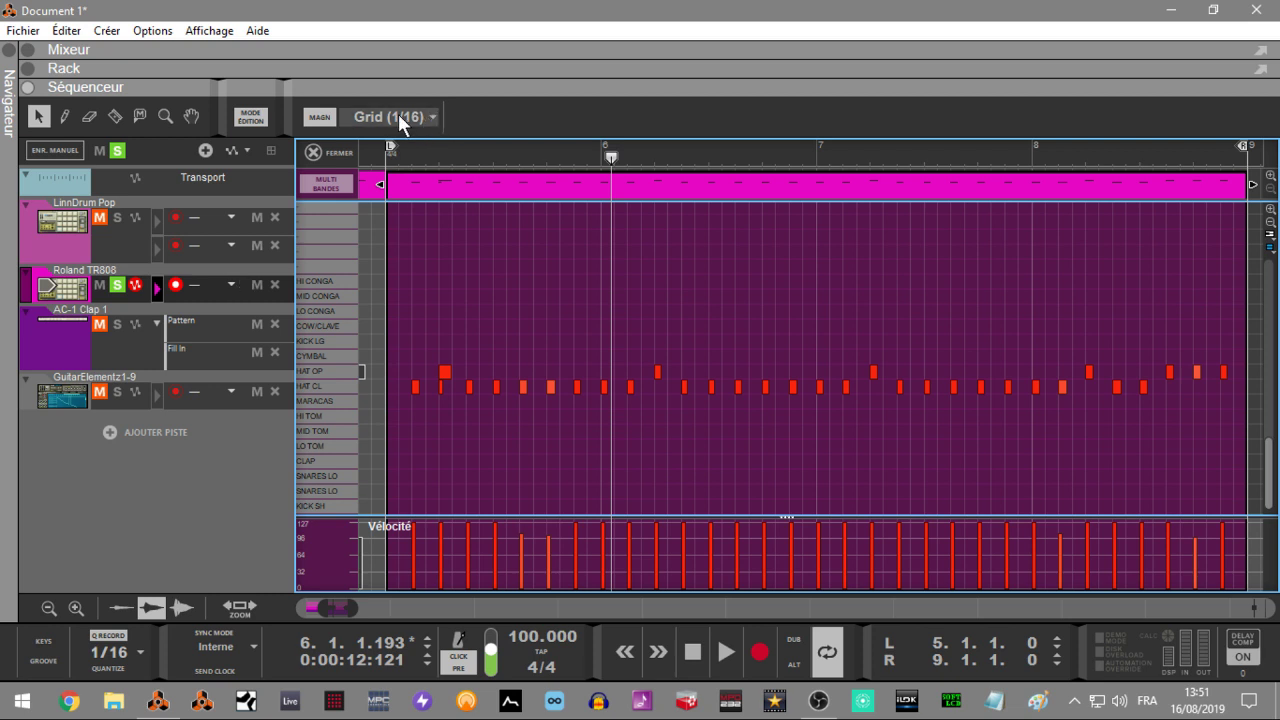
# - Set the snap value to 1/32 and replace the HAT CL note at 6.1.3 with a 1/32 note
pyautogui.click(429, 117)
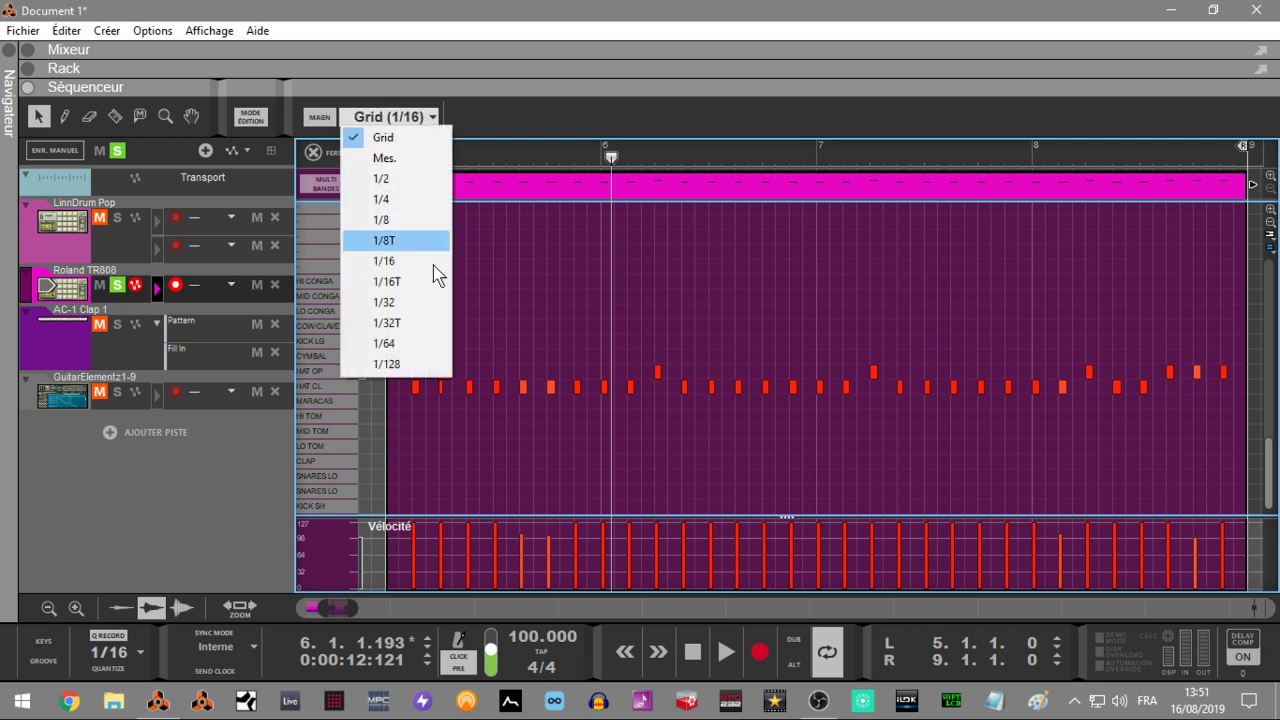
pyautogui.click(412, 302)
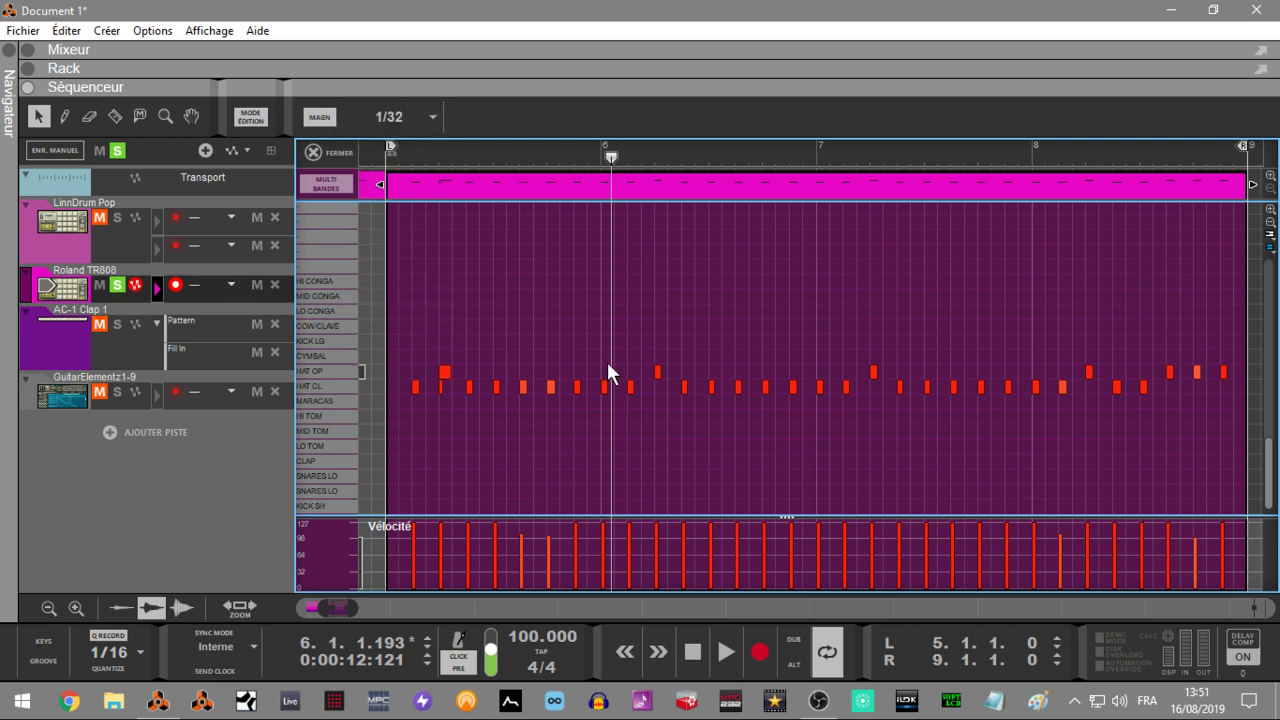
pyautogui.keyDown('alt'); pyautogui.click(631, 386); pyautogui.keyUp('alt')
pyautogui.keyDown('alt'); pyautogui.click(630, 385); pyautogui.keyUp('alt')
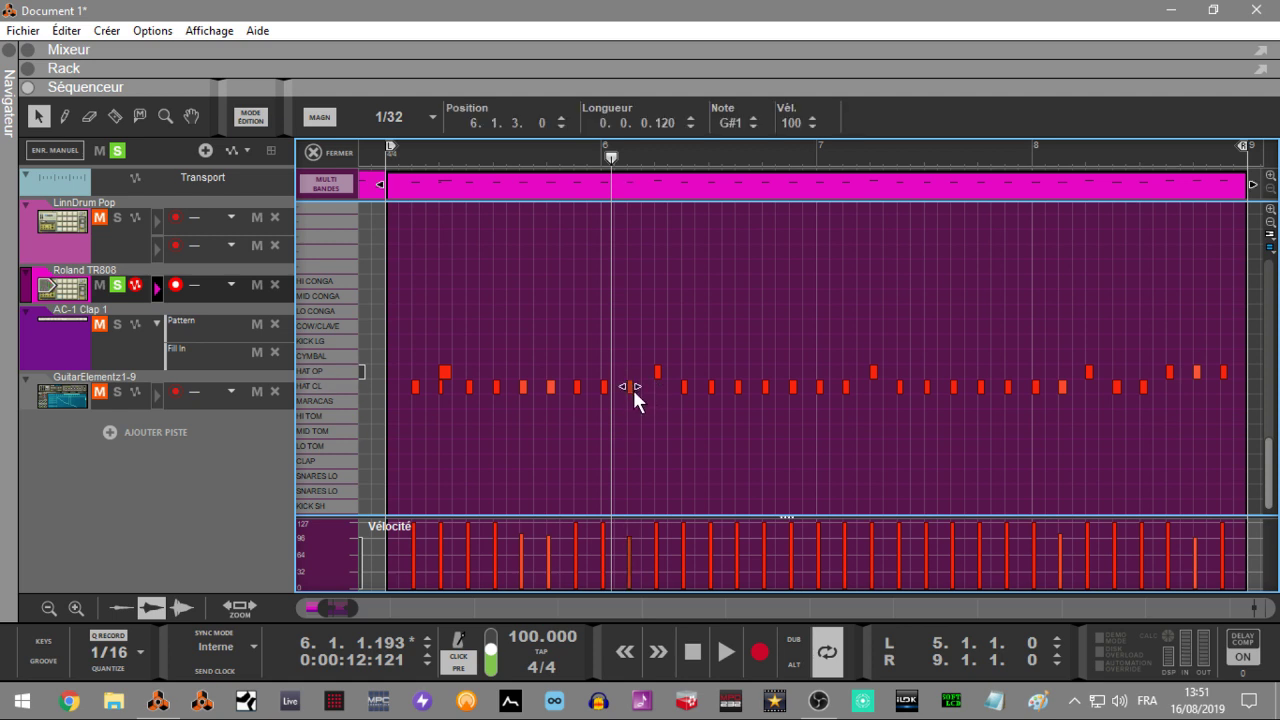
# - Add three consecutive 1/32 HAT CL notes from 6.1.3.120 to 6.1.4.120 and play back the four-note roll
pyautogui.moveTo(634, 388); pyautogui.dragTo(639, 391)
pyautogui.click(646, 380)
pyautogui.click(641, 388)
pyautogui.click(645, 399)
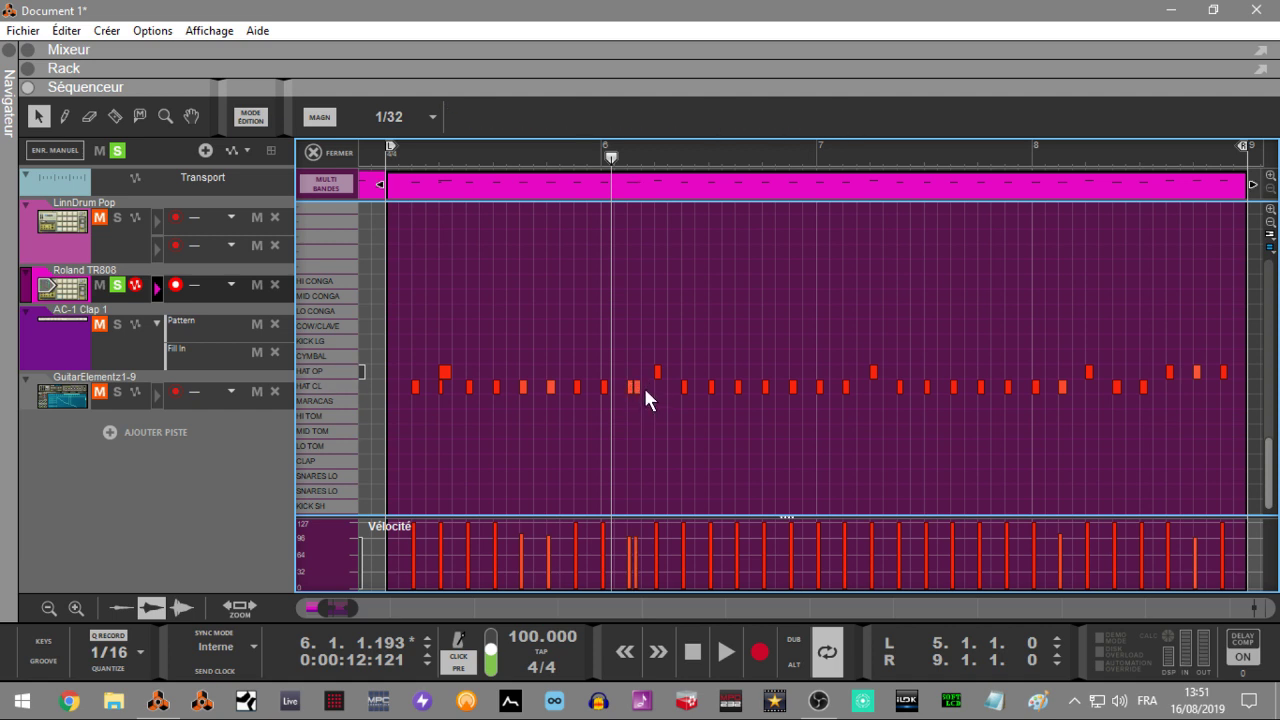
pyautogui.doubleClick(644, 387)
pyautogui.click(646, 408)
pyautogui.doubleClick(648, 386)
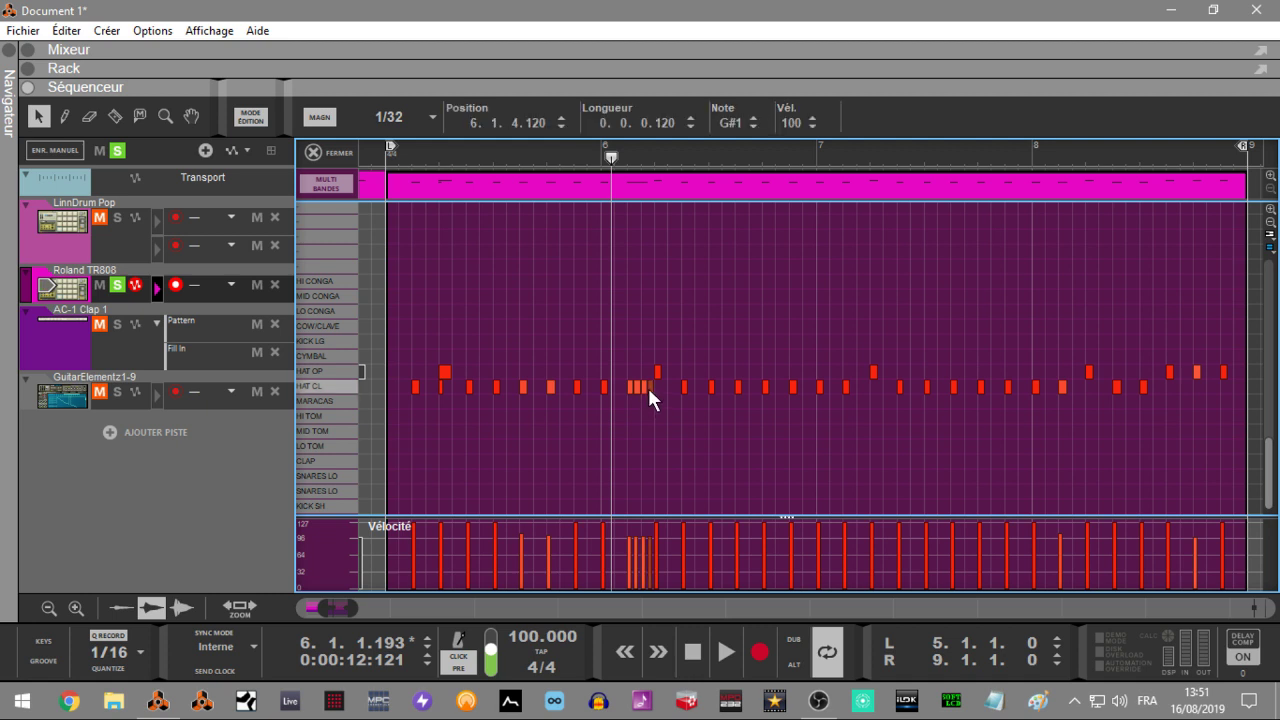
pyautogui.press('space')
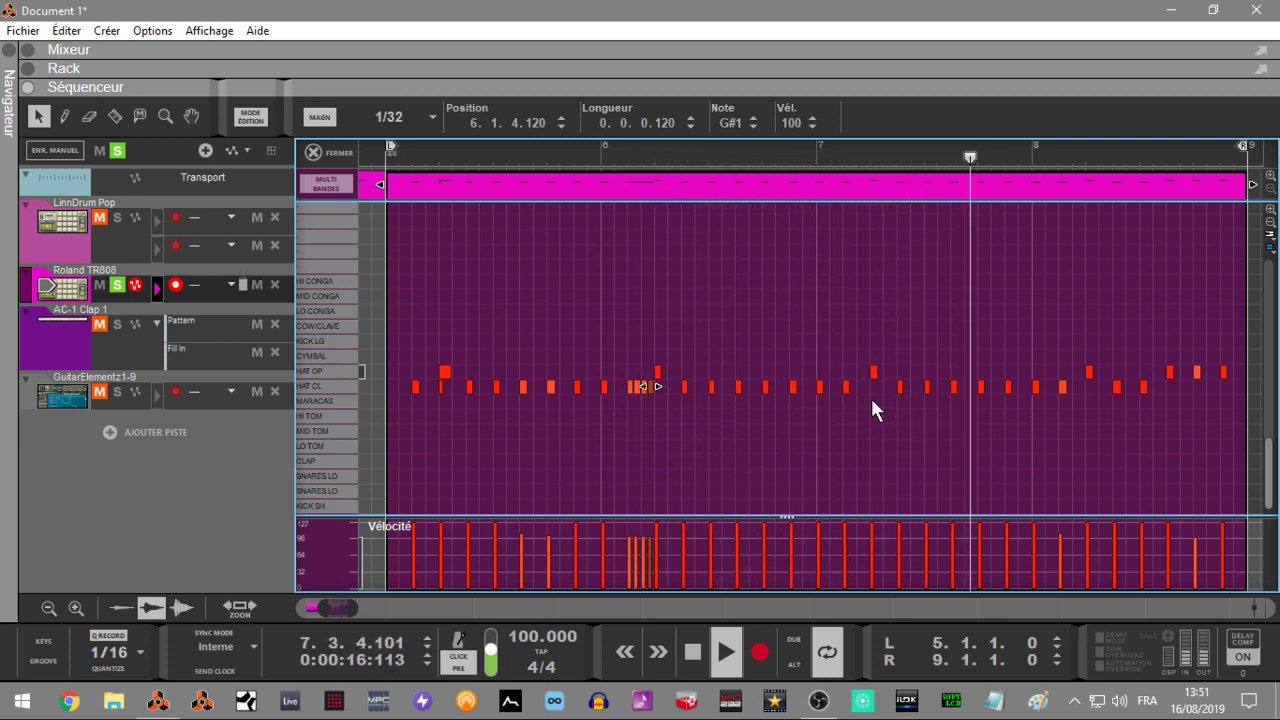
pyautogui.press('space')
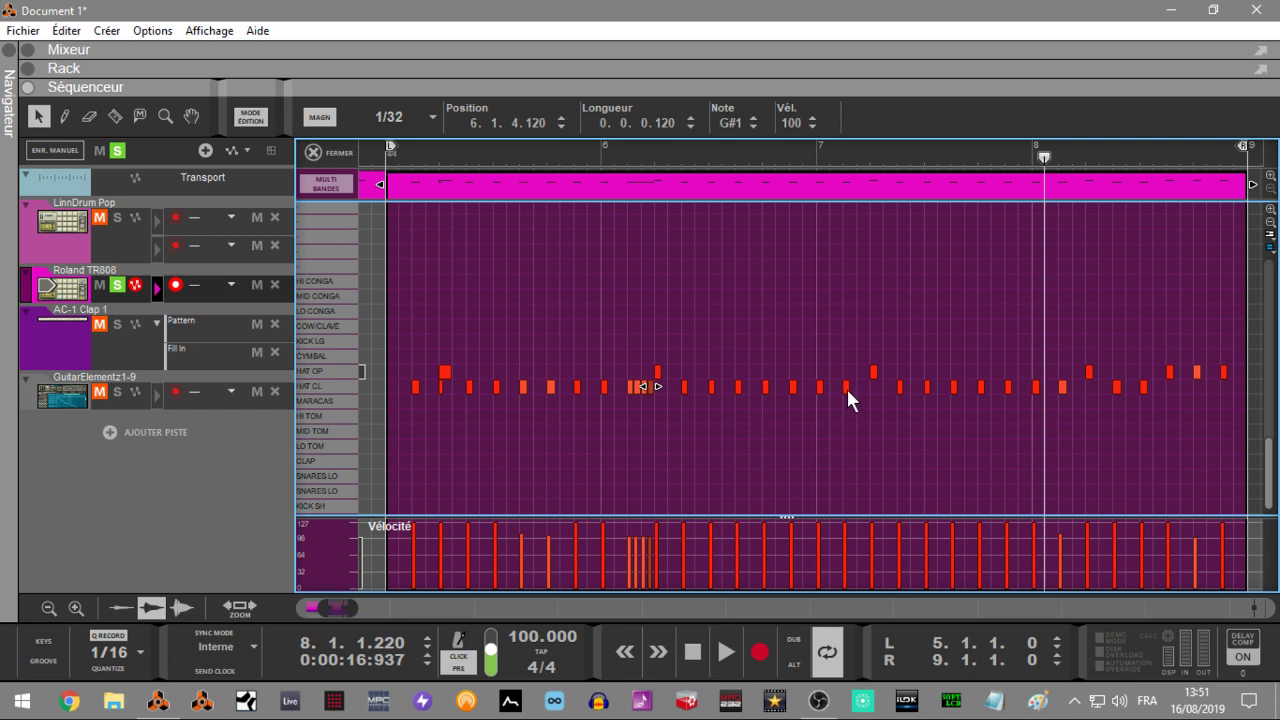
# - Replace the HAT CL note at 8.1.3 with a roll of four consecutive 1/32 notes
pyautogui.click(1060, 385)
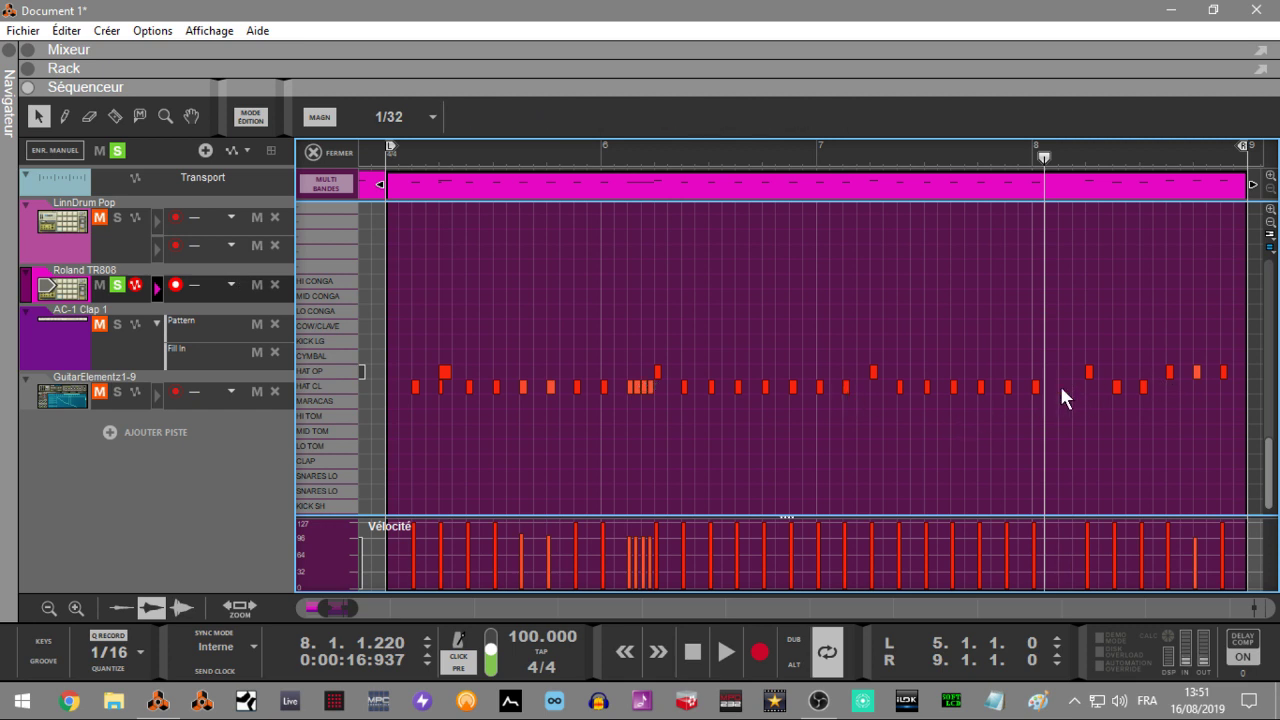
pyautogui.click(1062, 388)
pyautogui.click(1068, 388)
pyautogui.click(1064, 386)
pyautogui.click(1066, 400)
pyautogui.doubleClick(1068, 382)
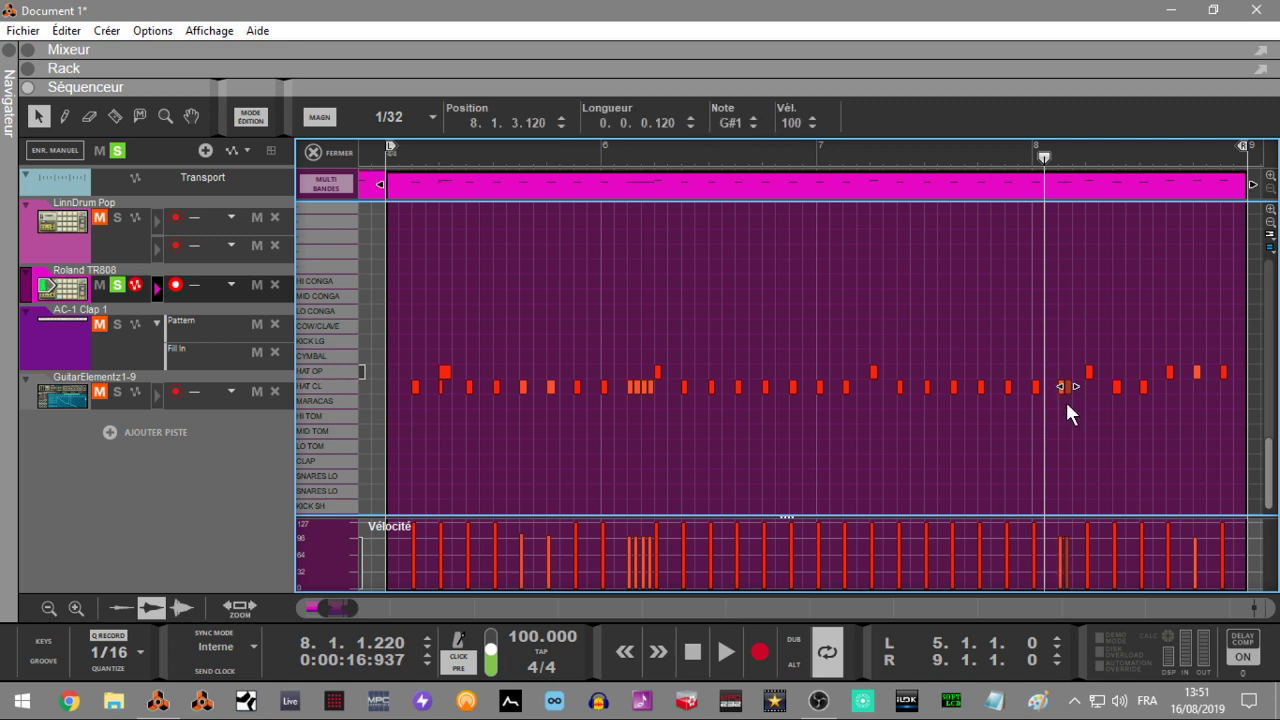
pyautogui.click(1065, 399)
pyautogui.doubleClick(1075, 382)
pyautogui.click(1072, 398)
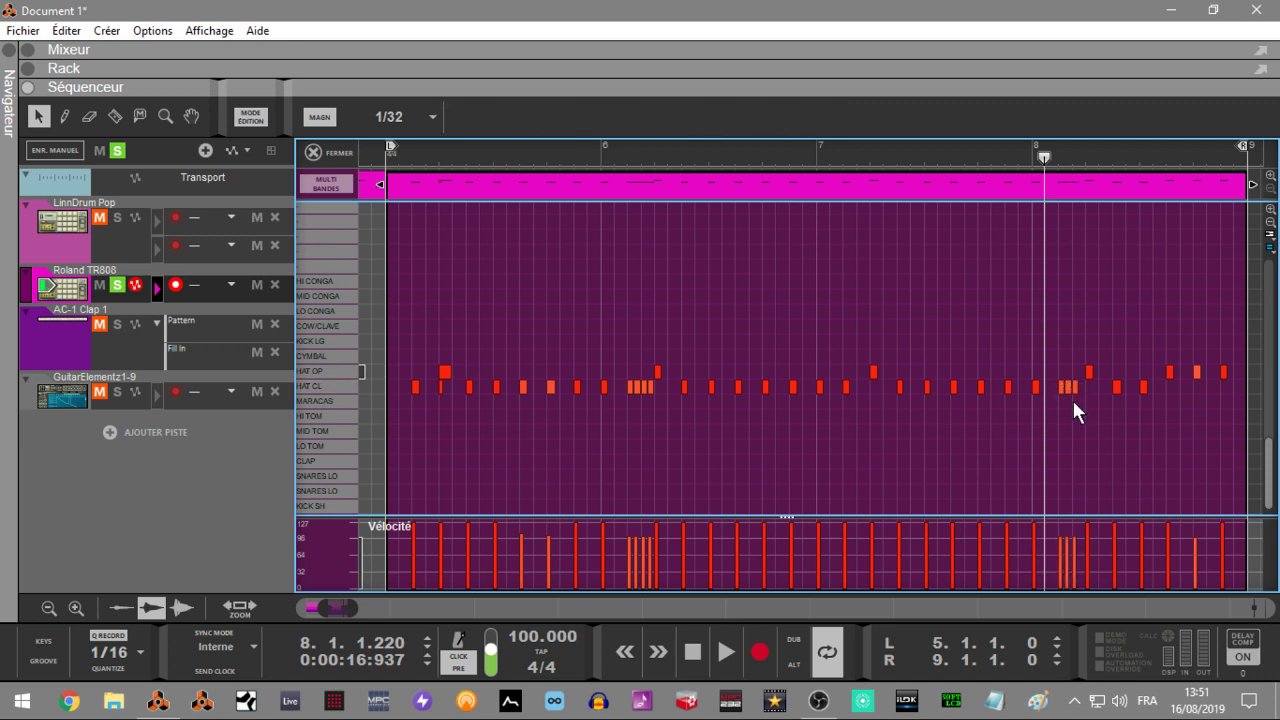
pyautogui.doubleClick(1083, 385)
pyautogui.click(1091, 406)
# - During playback, delete the short HAT CL note at 5.2.1 beneath the open hi-hat
pyautogui.press('space')
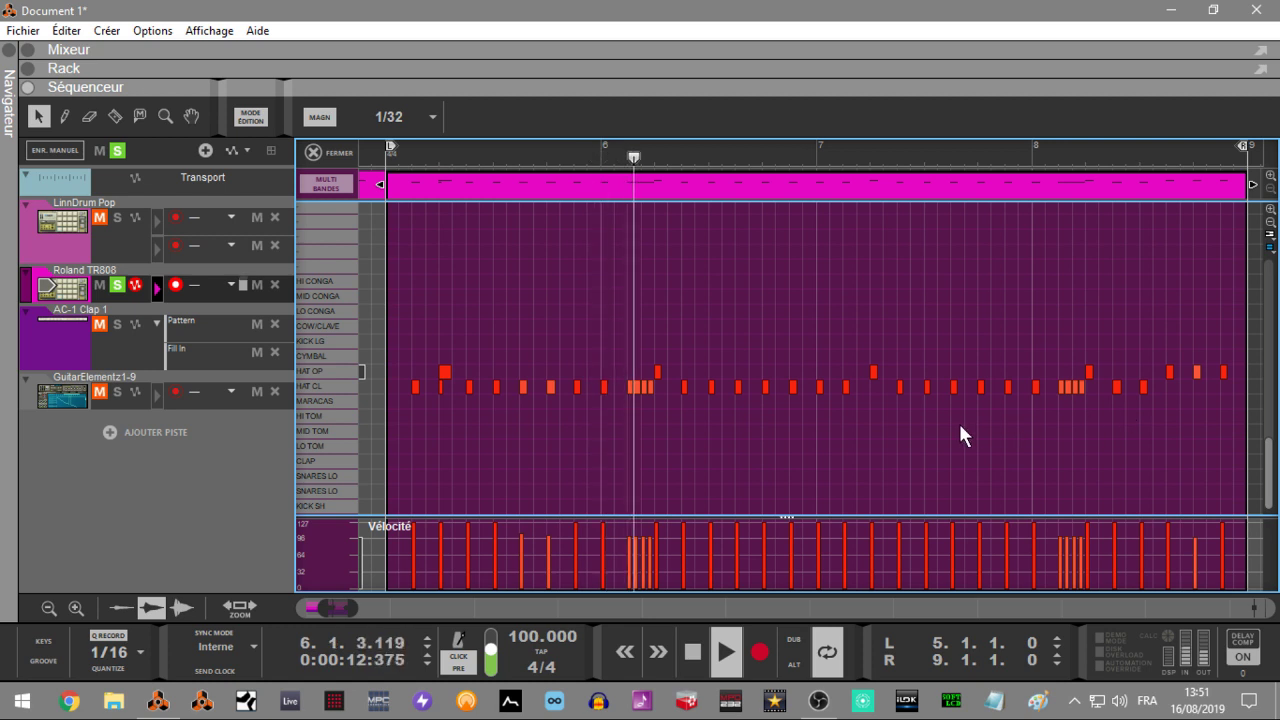
pyautogui.click(440, 387)
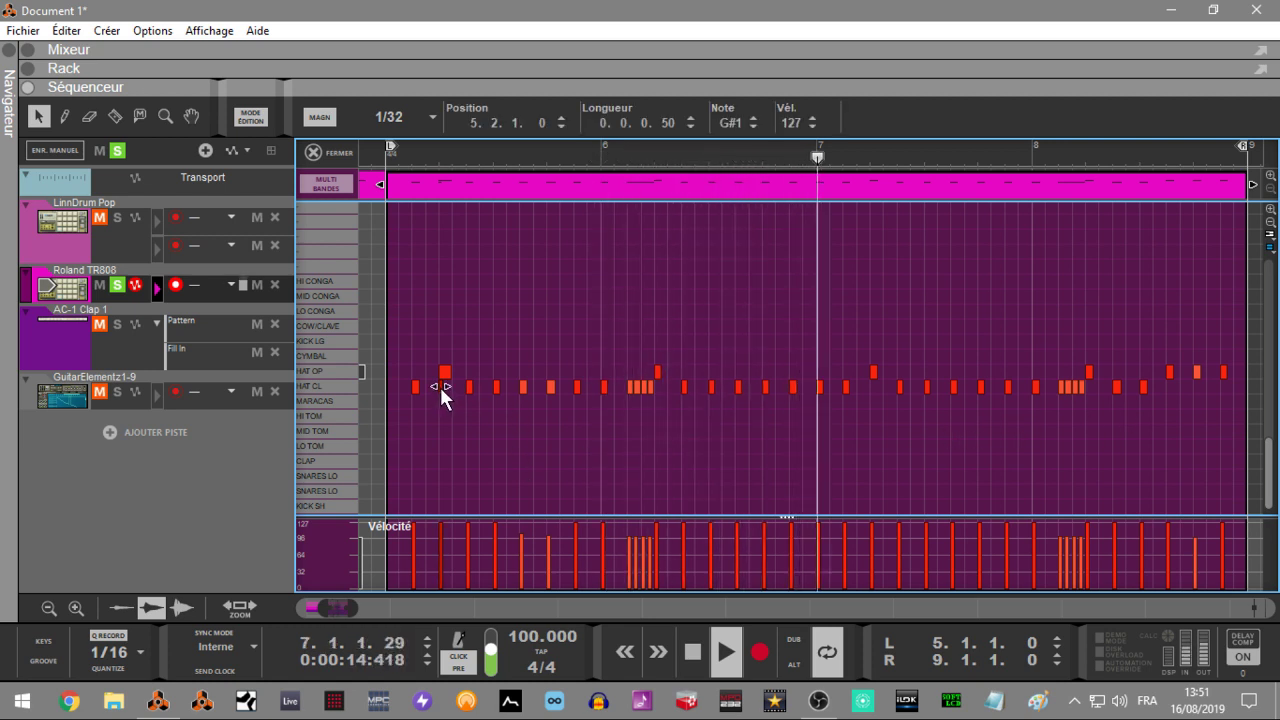
pyautogui.press('Delete')
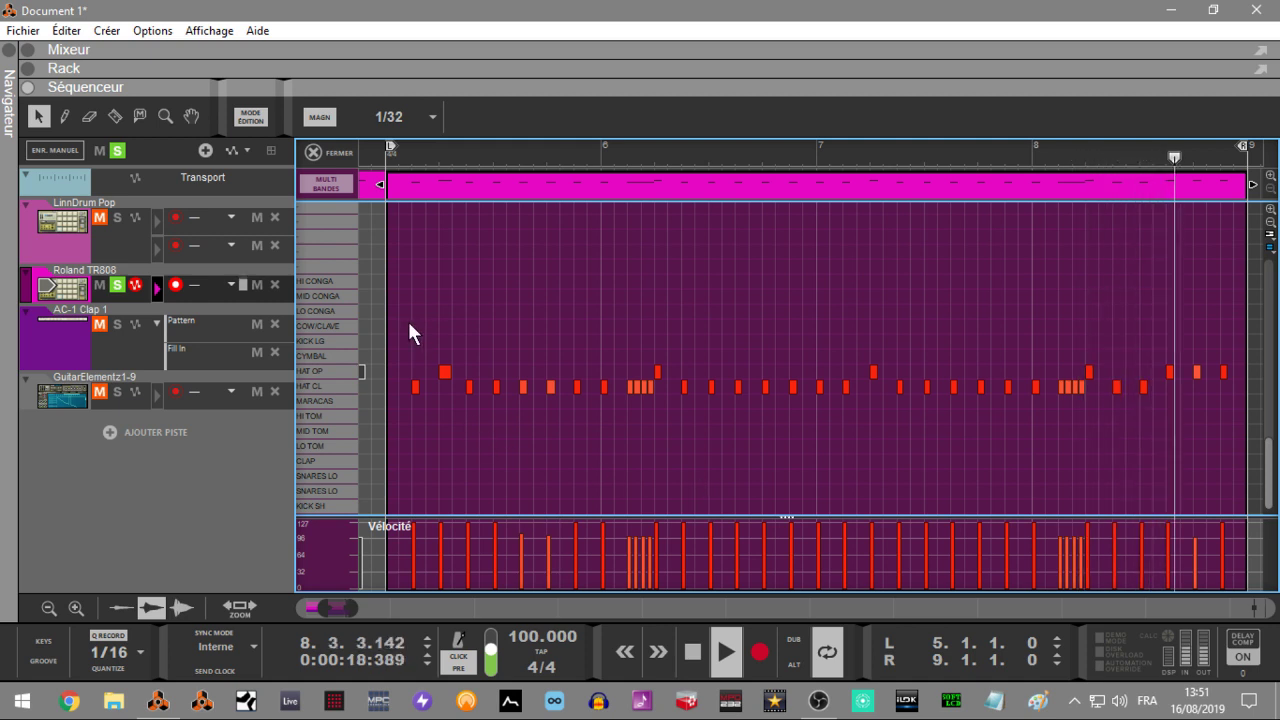
# - Unsolo the Roland TR808 track, return to the arrangement and move the left loop locator to bar 1
pyautogui.click(119, 285)
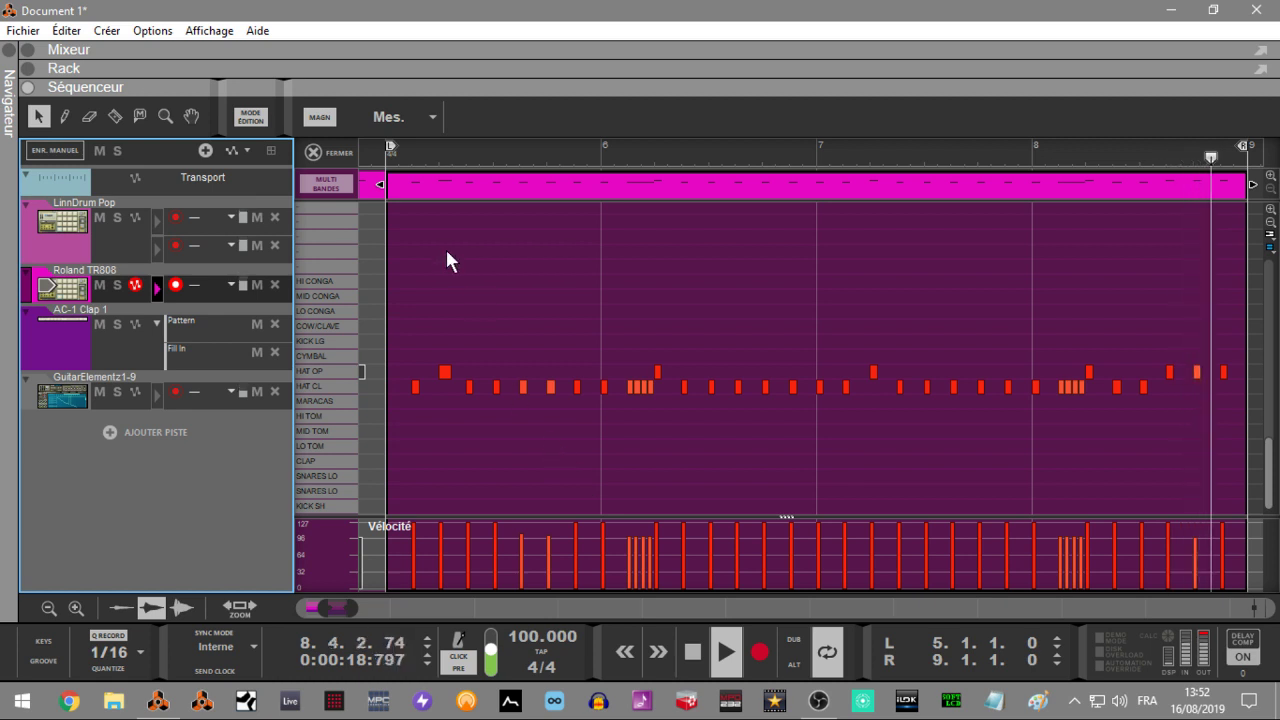
pyautogui.click(314, 152)
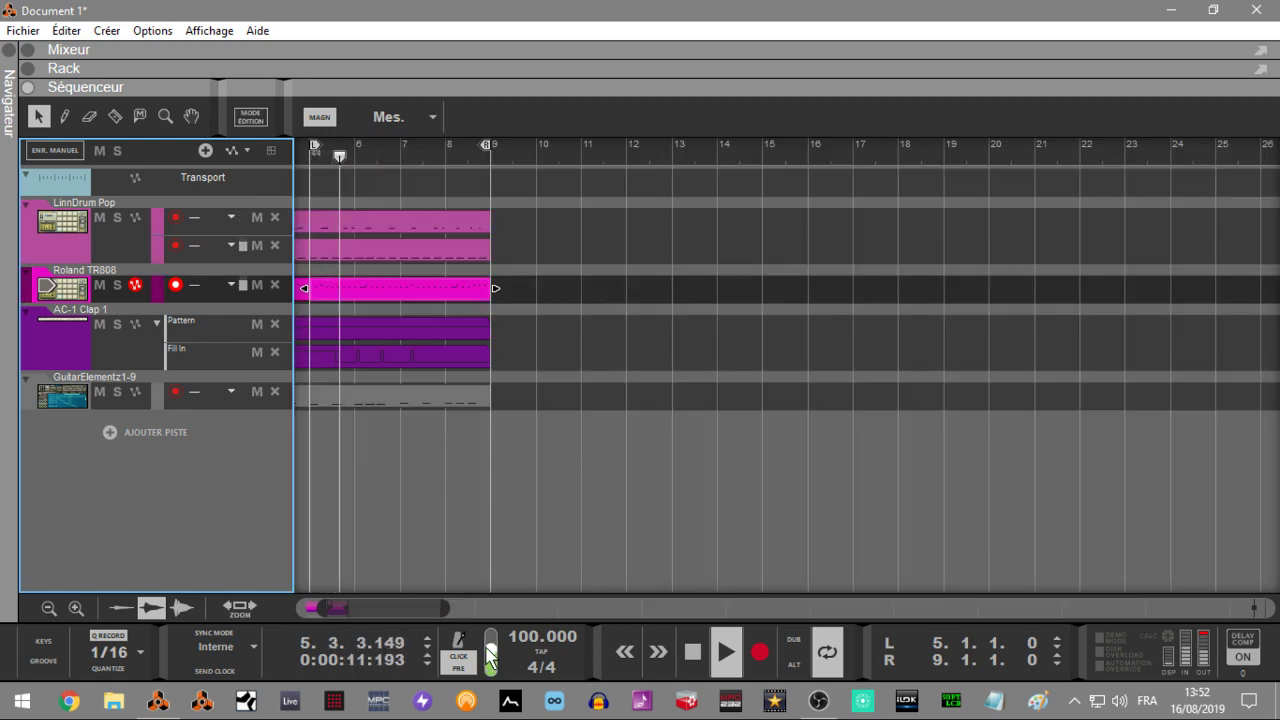
pyautogui.moveTo(408, 607); pyautogui.dragTo(380, 607)
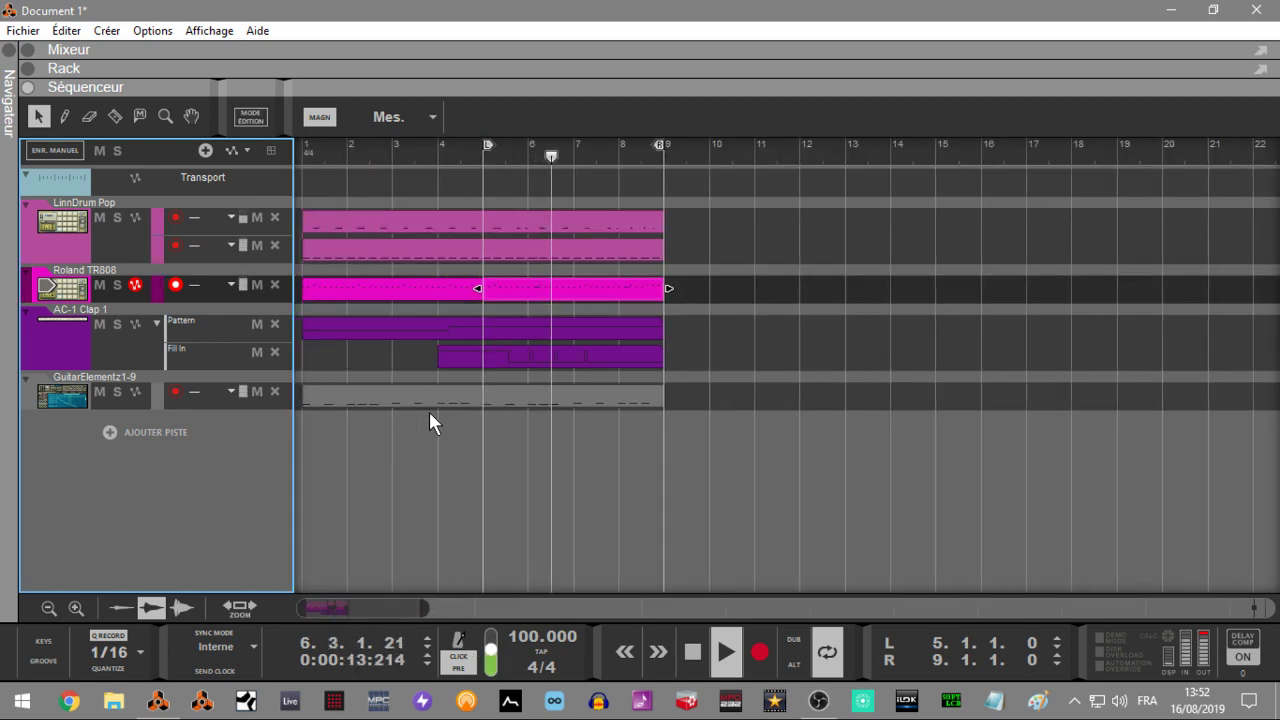
pyautogui.moveTo(488, 146); pyautogui.dragTo(194, 149)
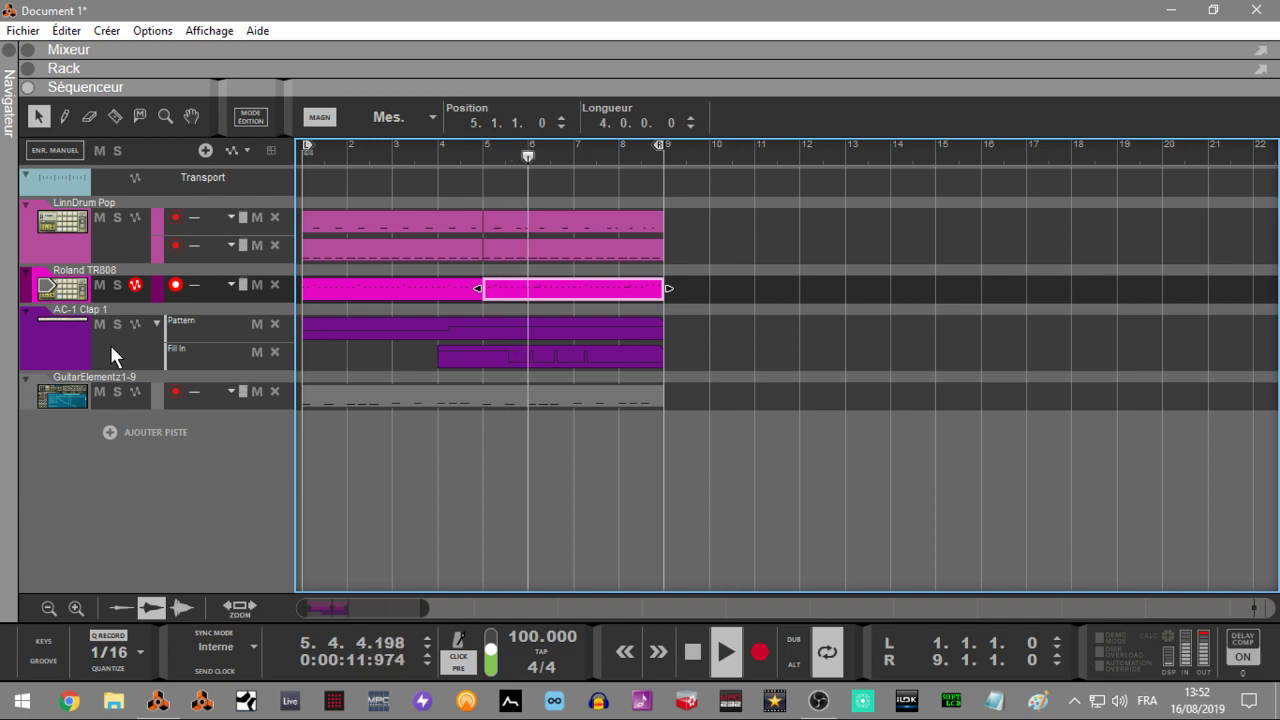
# - Add a second note lane to the GuitarElementz1-9 track and record an eight-bar part on it from bar 1
pyautogui.click(73, 397)
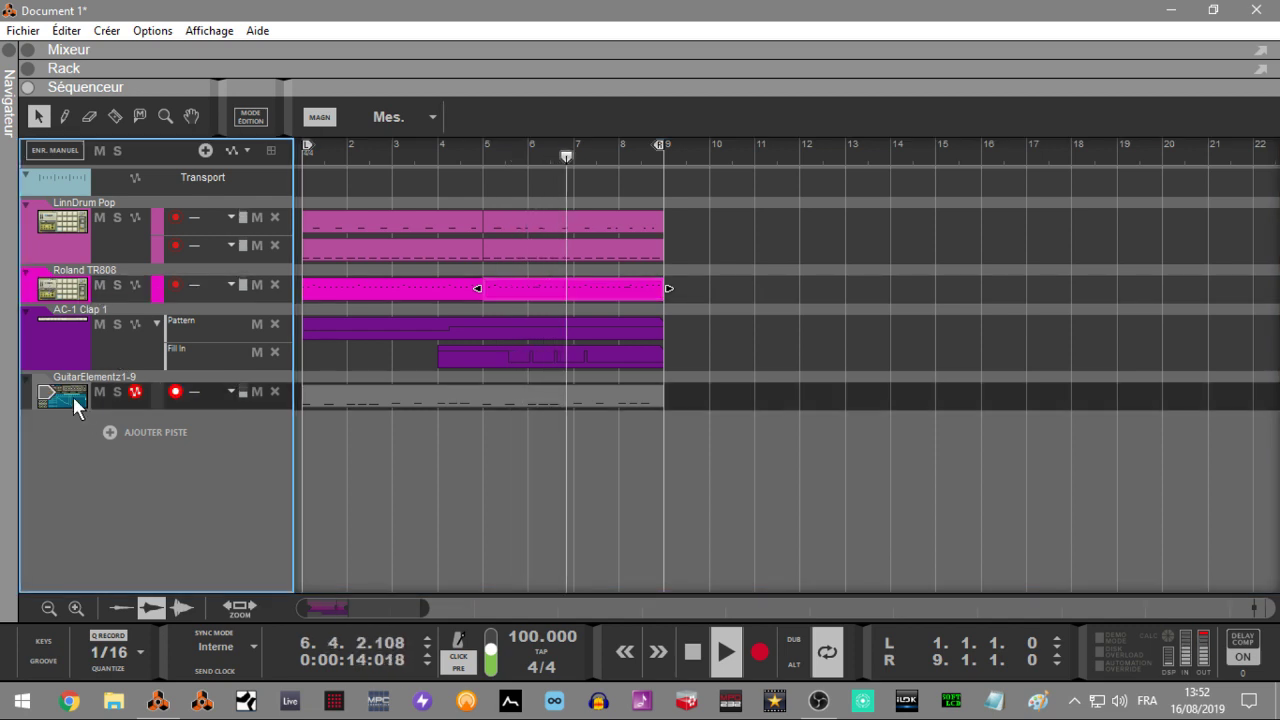
pyautogui.click(204, 150)
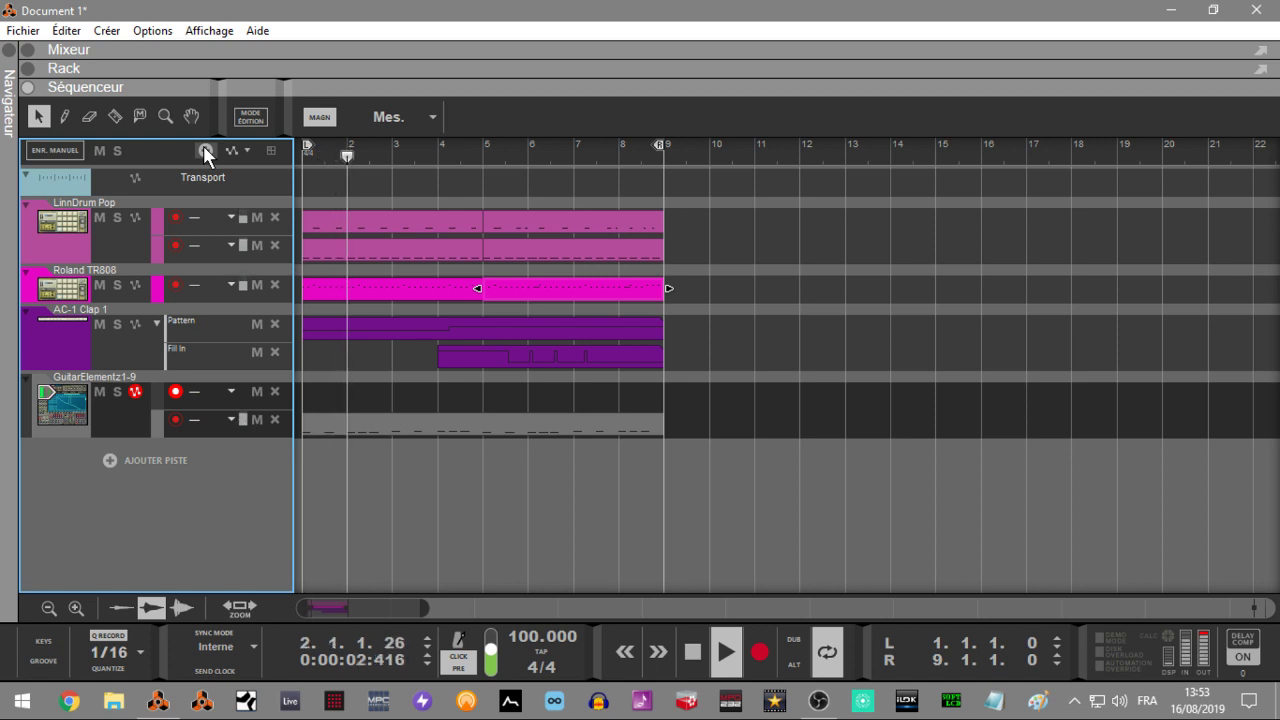
pyautogui.press('space')
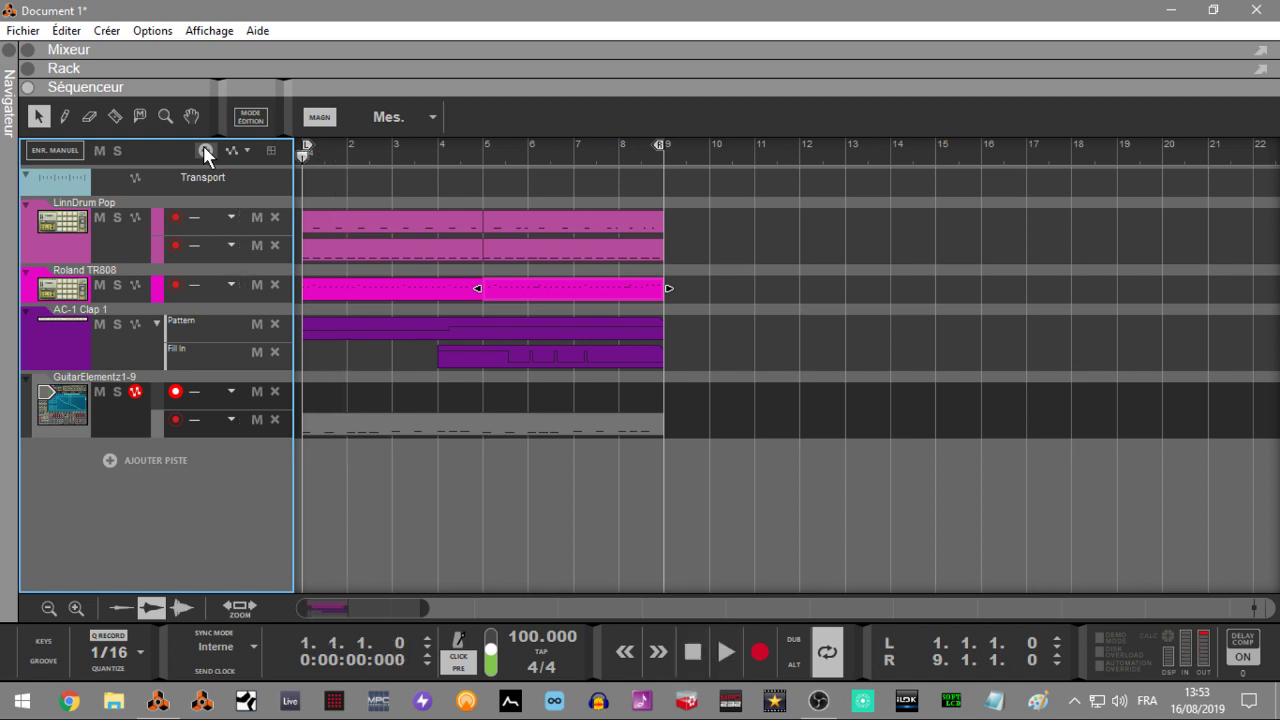
pyautogui.hotkey('ctrl', 'Return')
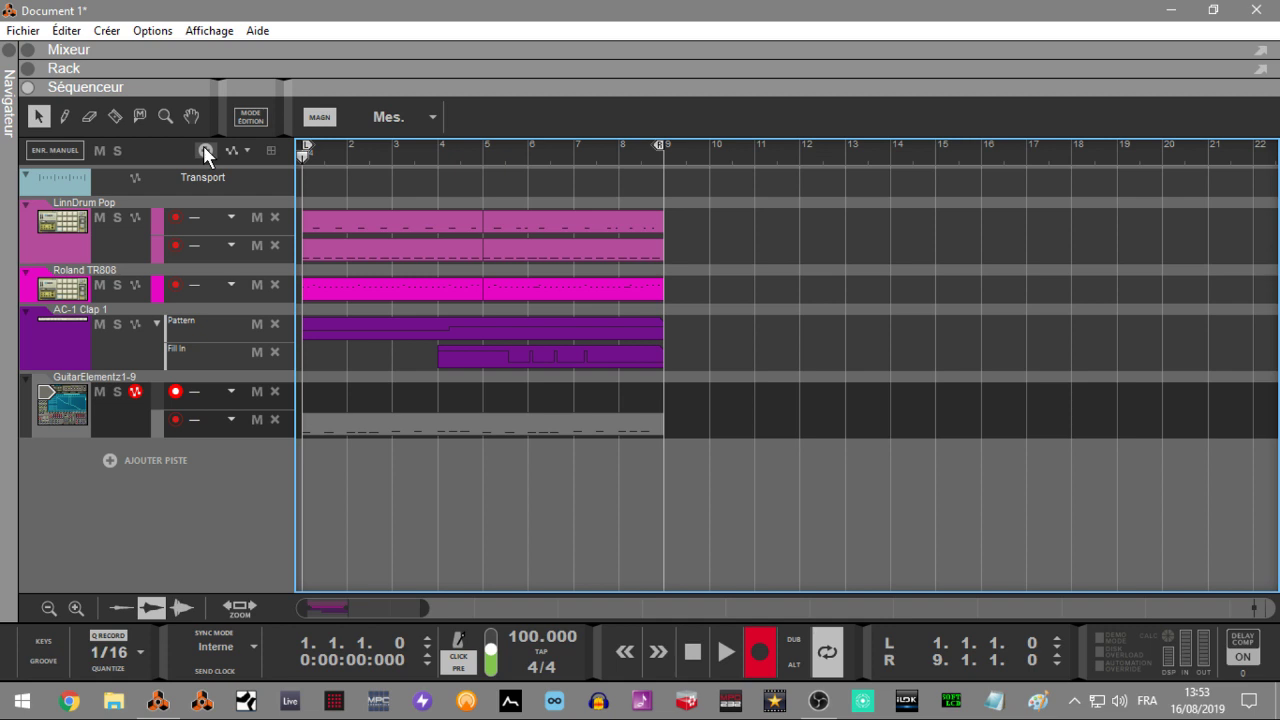
pyautogui.press('space')
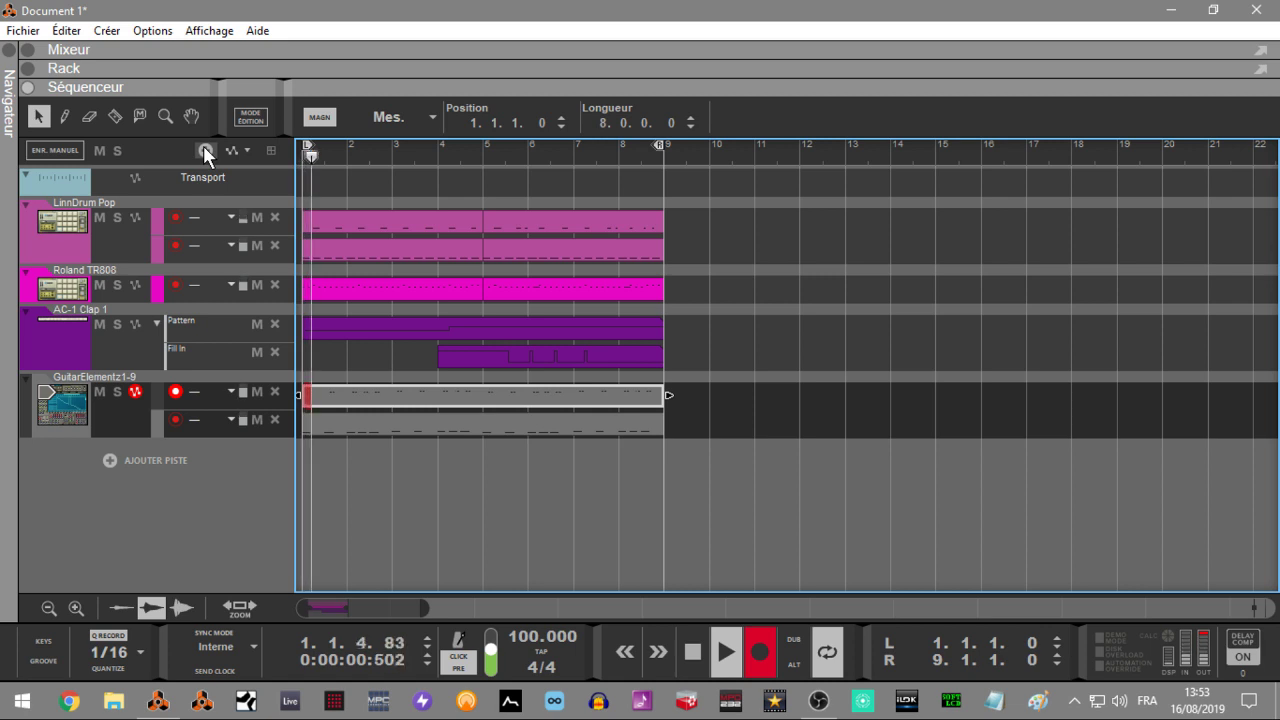
pyautogui.click(765, 668)
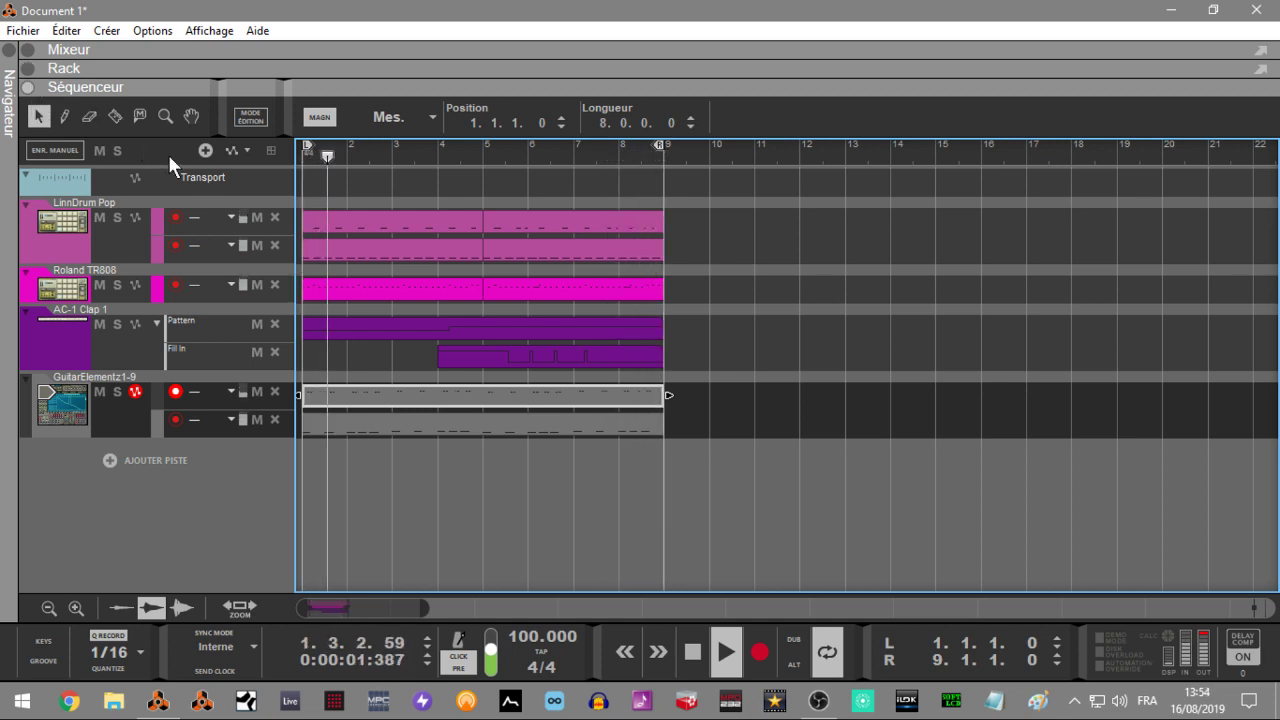
# - Browse the Synapse Audio instruments and add The Legend synthesizer to the rack below the NN-XT
pyautogui.click(28, 68)
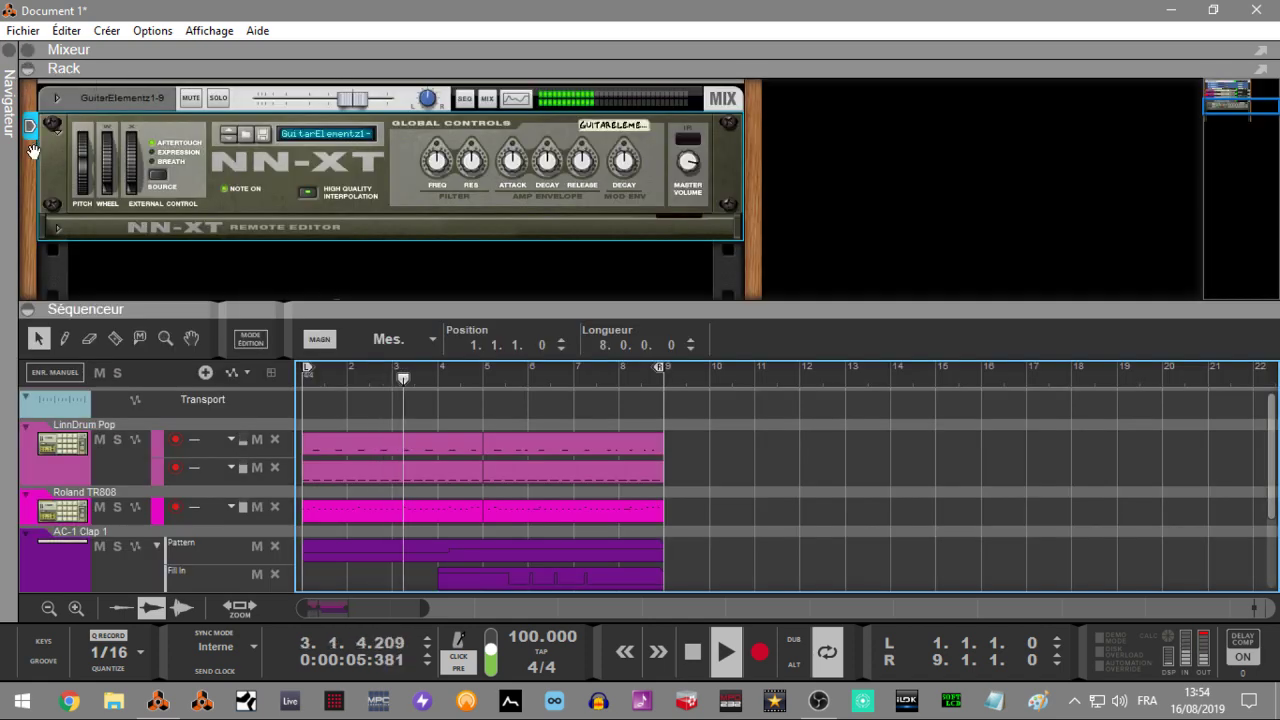
pyautogui.click(28, 309)
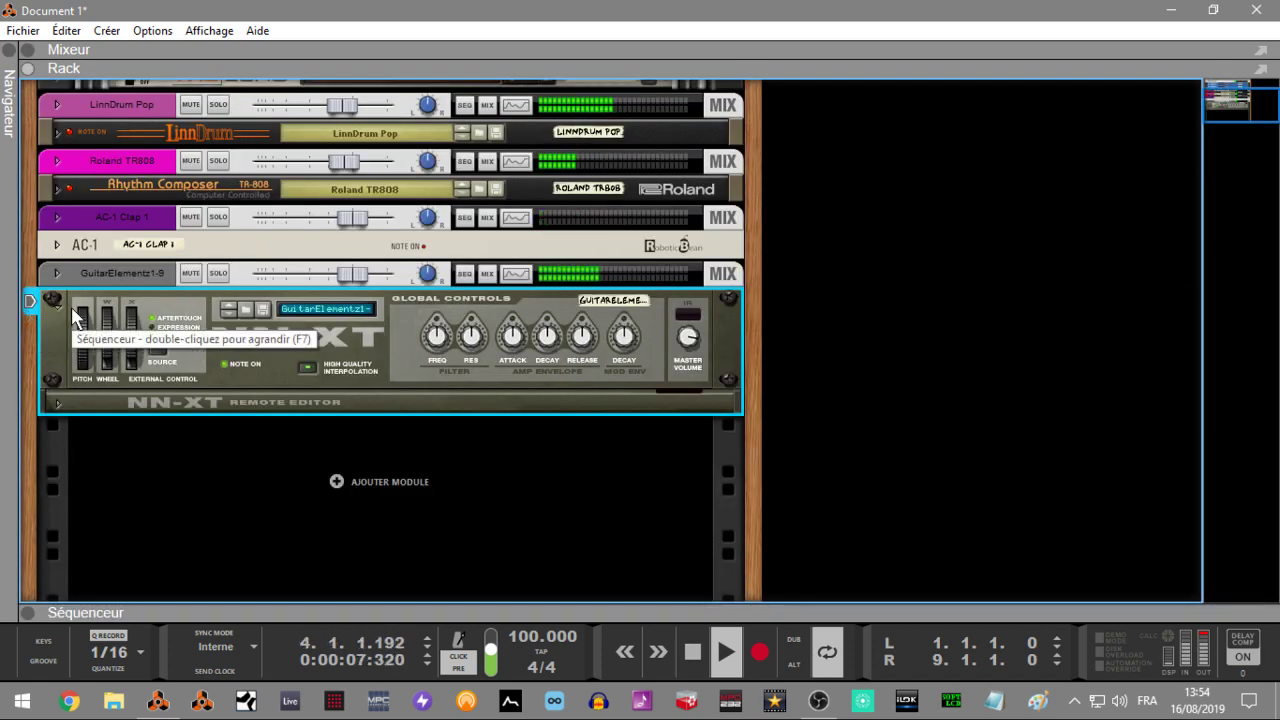
pyautogui.click(9, 55)
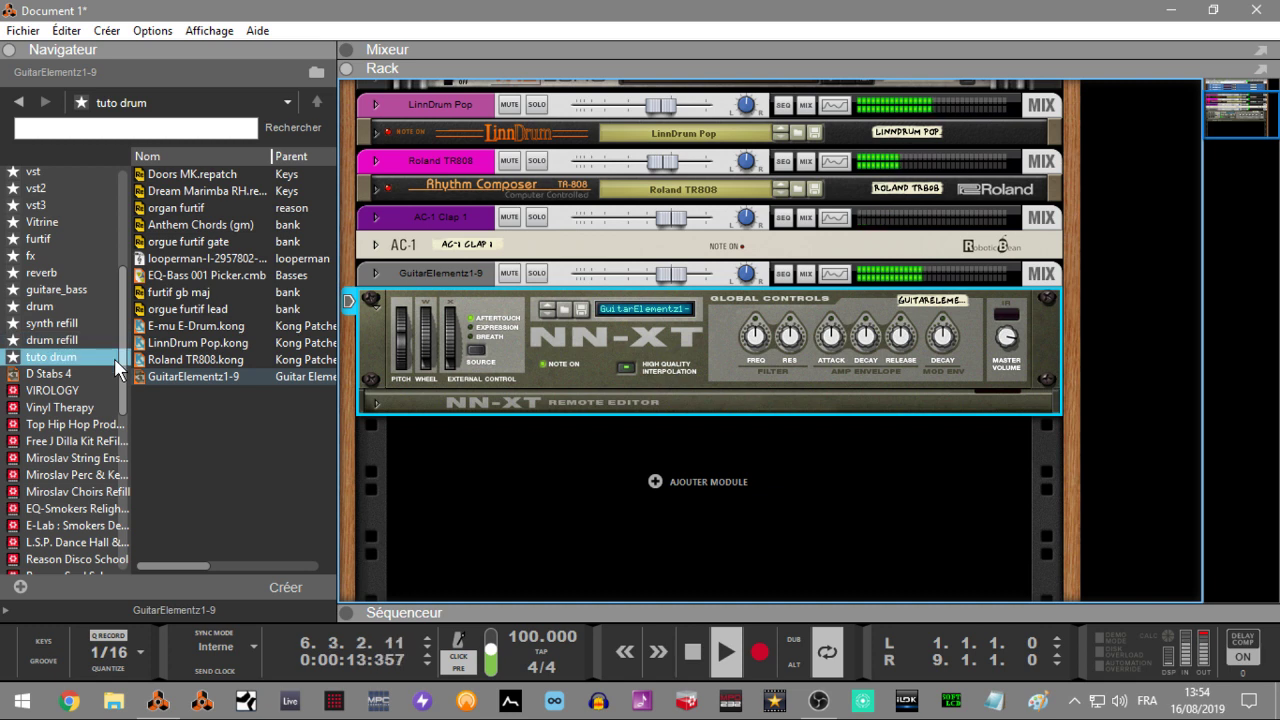
pyautogui.moveTo(115, 352); pyautogui.dragTo(125, 158)
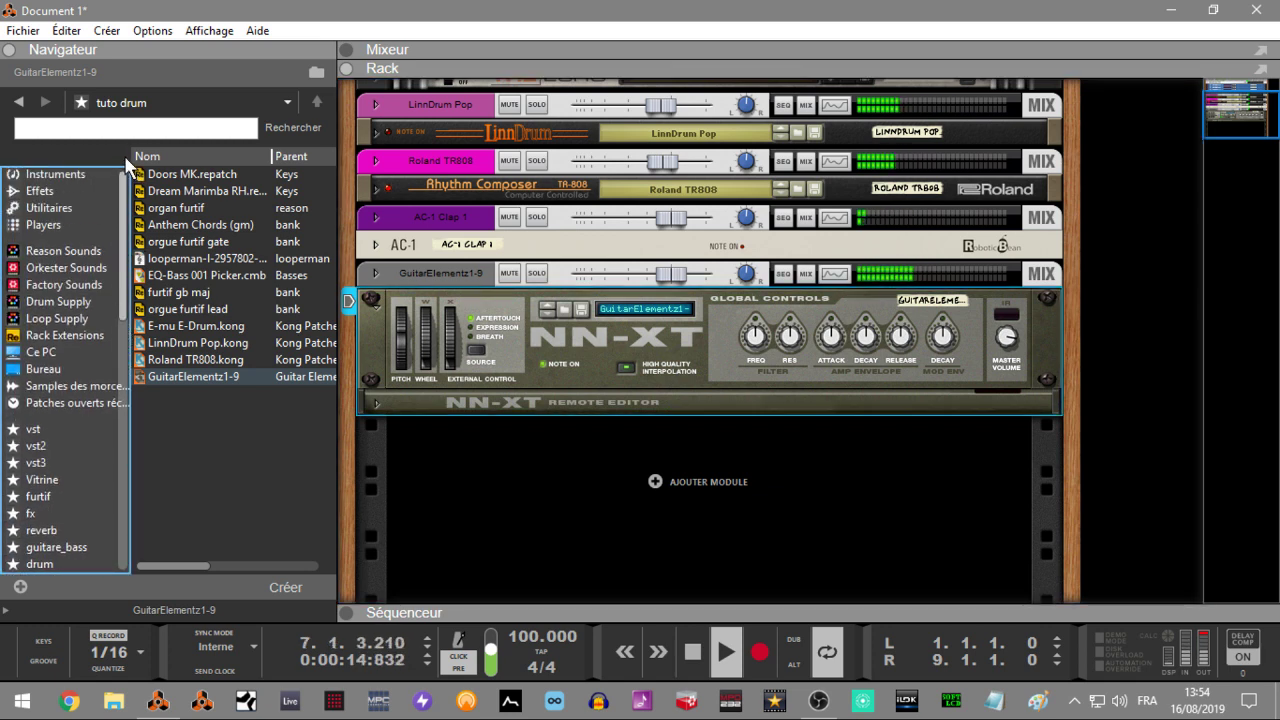
pyautogui.click(50, 173)
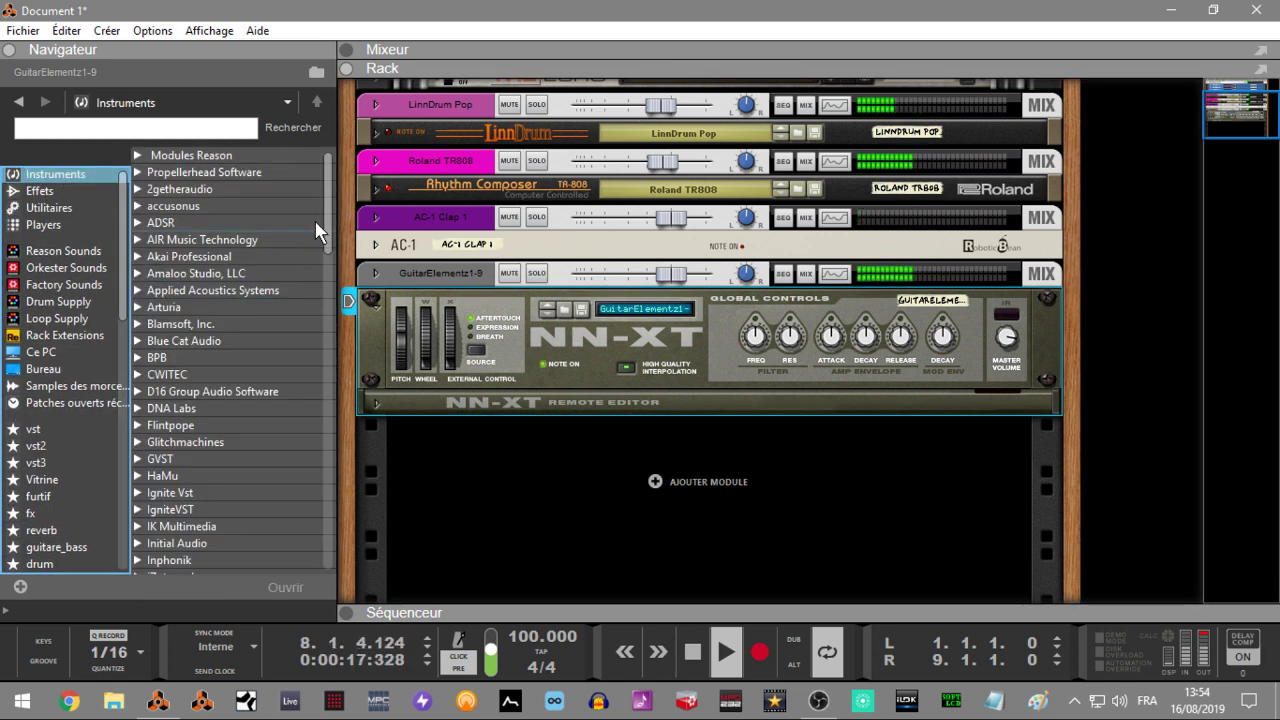
pyautogui.moveTo(328, 216); pyautogui.dragTo(357, 452)
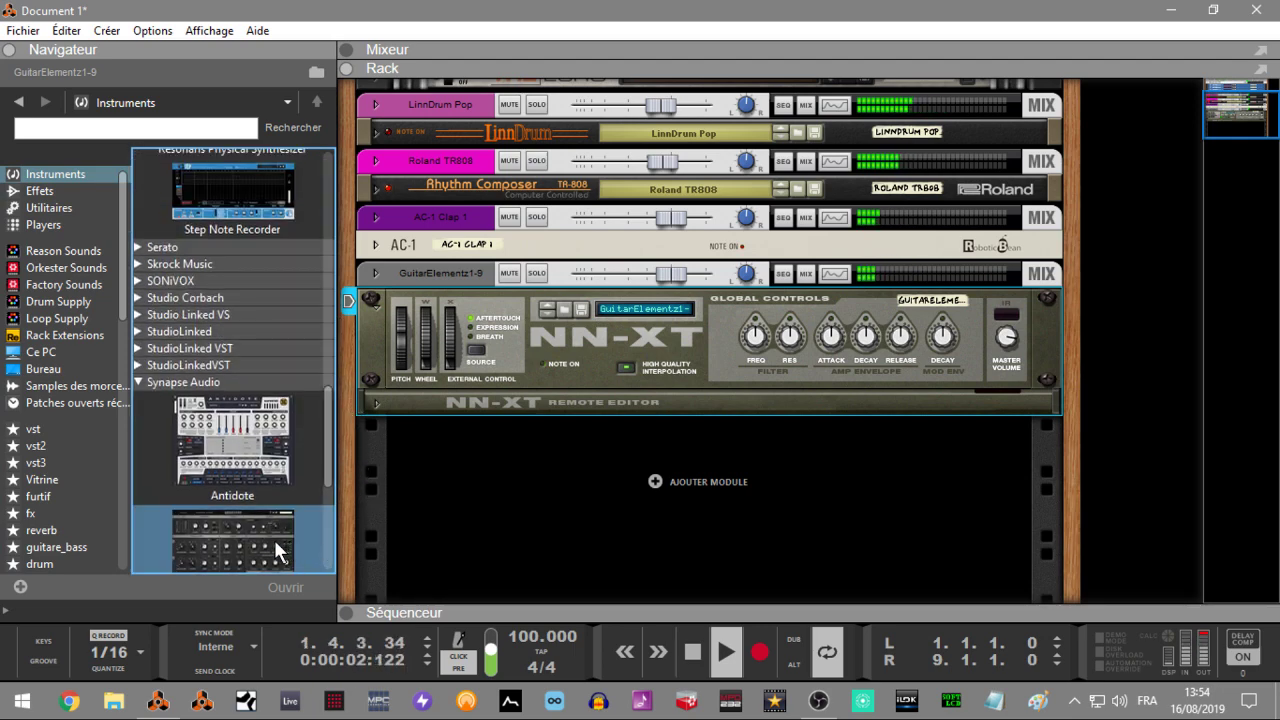
pyautogui.moveTo(274, 539)
pyautogui.mouseDown()
pyautogui.moveTo(740, 515)
pyautogui.moveTo(774, 501)
pyautogui.mouseUp()
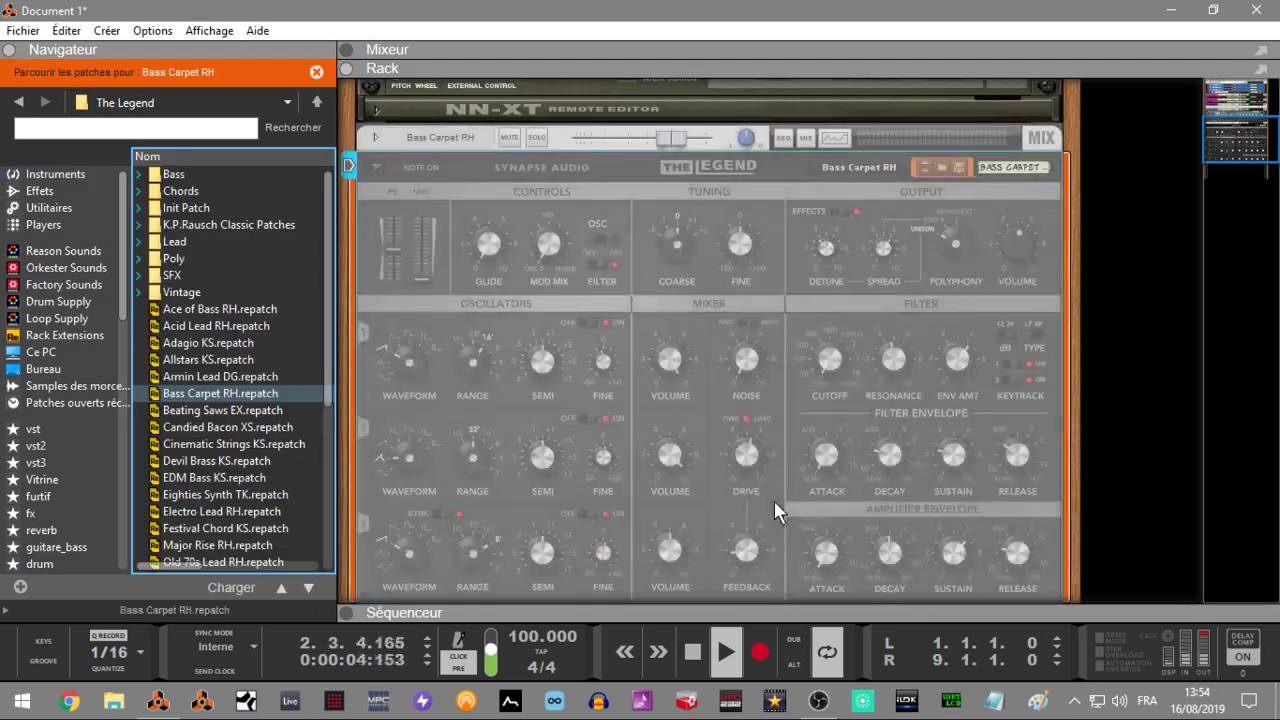
# - Audition The Legend's lead patches Acid Lead RH and Adagio KS against the beat, and load Allstars KS
pyautogui.press('space')
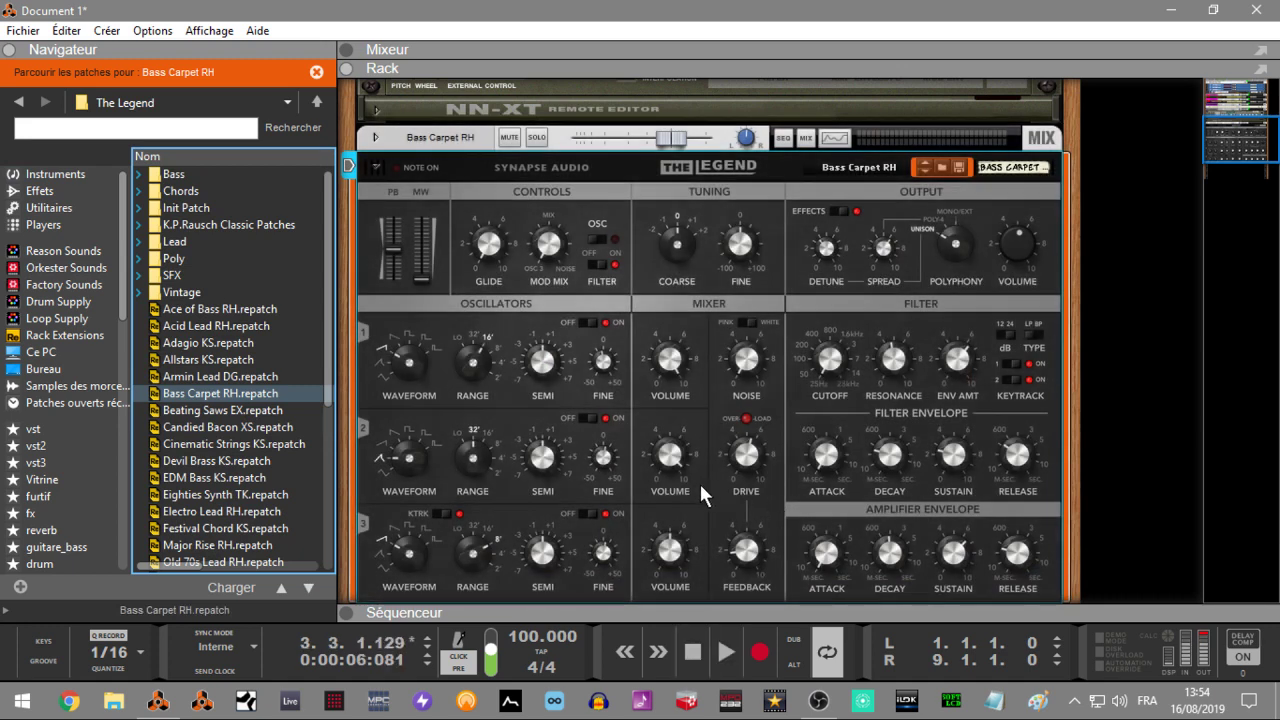
pyautogui.moveTo(683, 465)
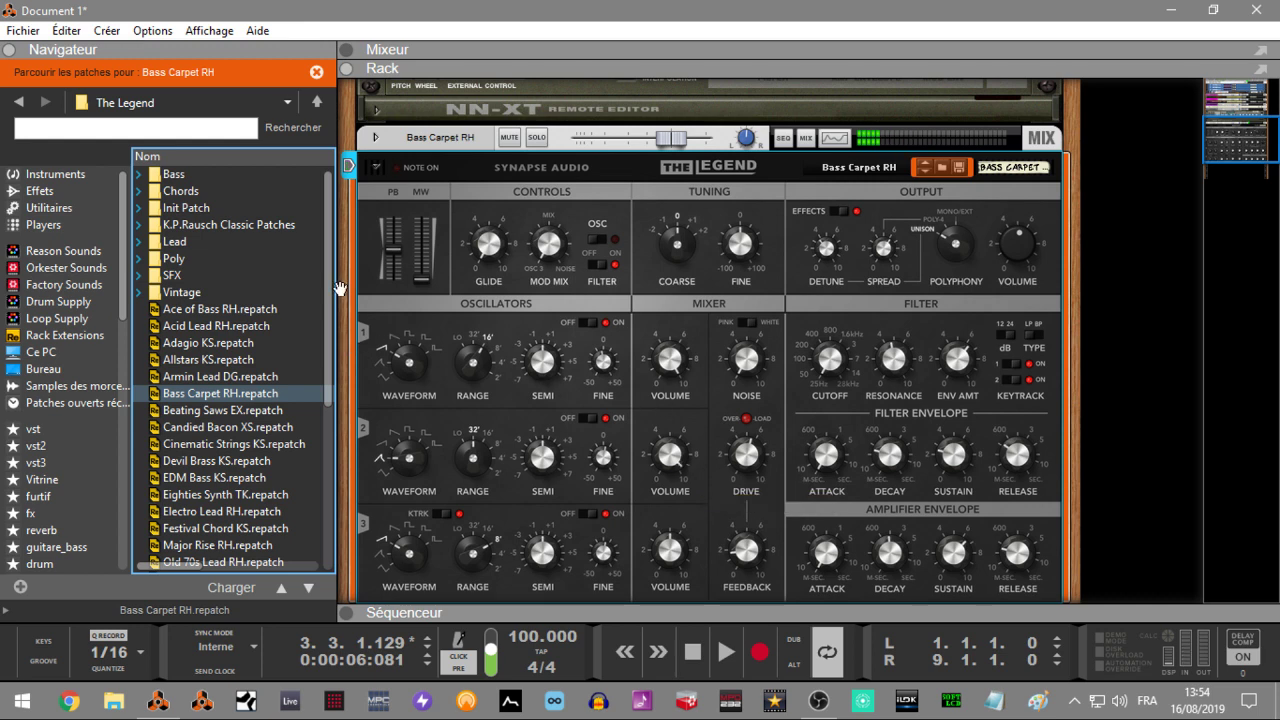
pyautogui.click(142, 243)
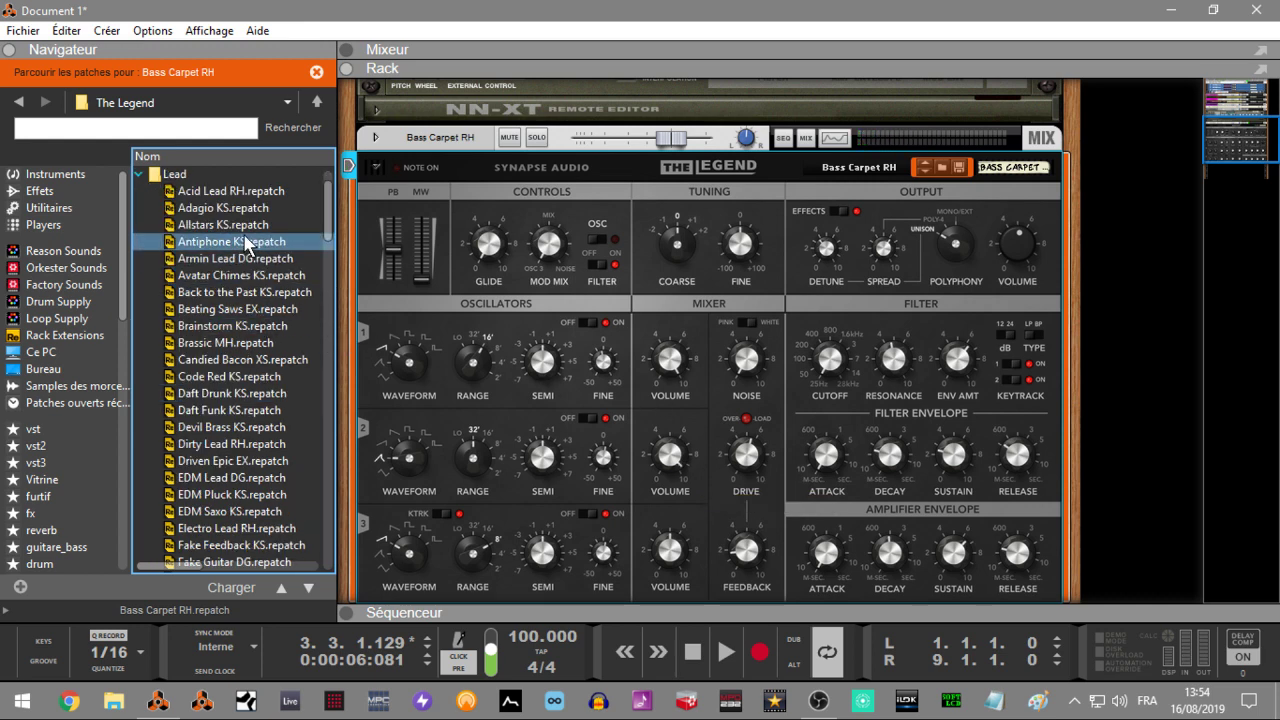
pyautogui.click(230, 191)
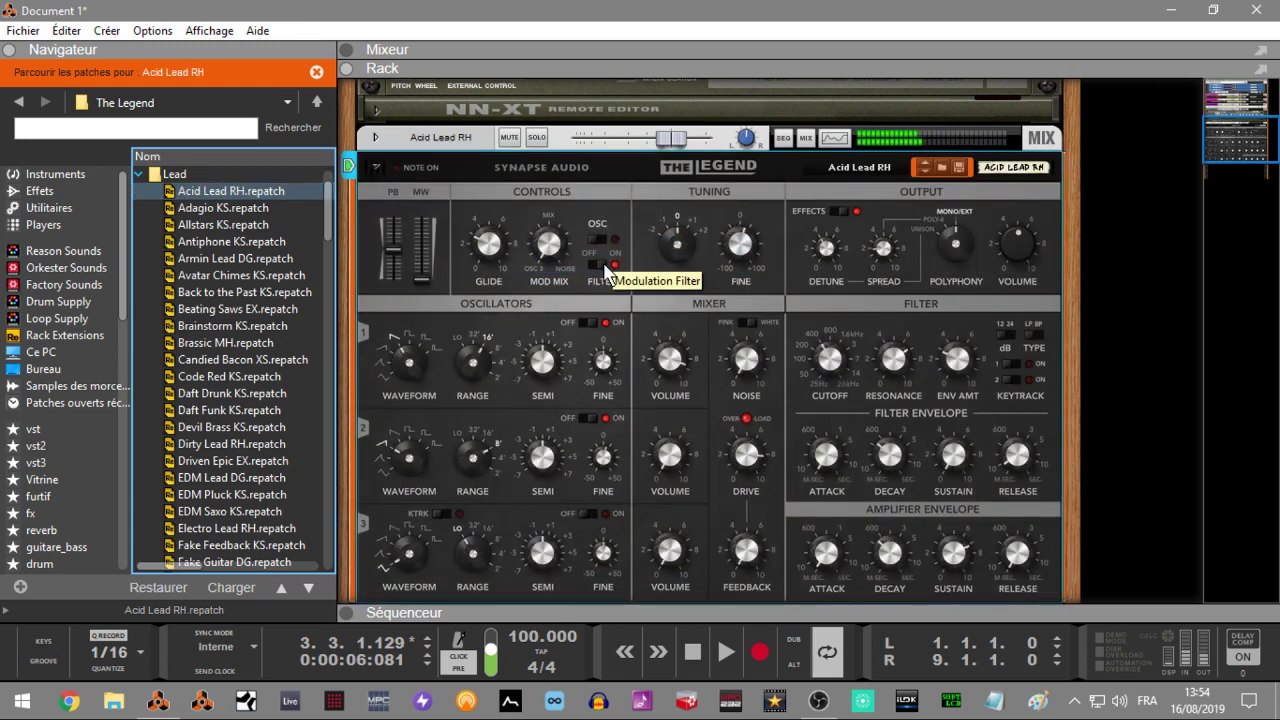
pyautogui.press('space')
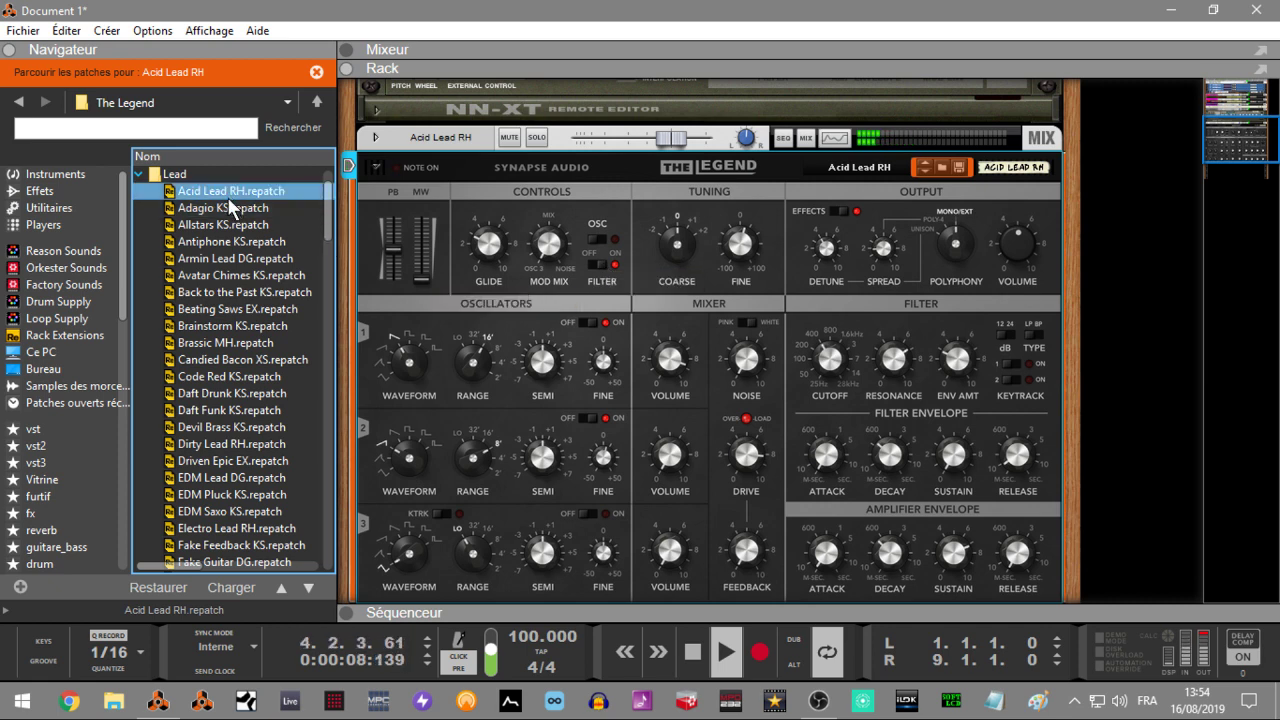
pyautogui.moveTo(222, 208); pyautogui.dragTo(571, 266)
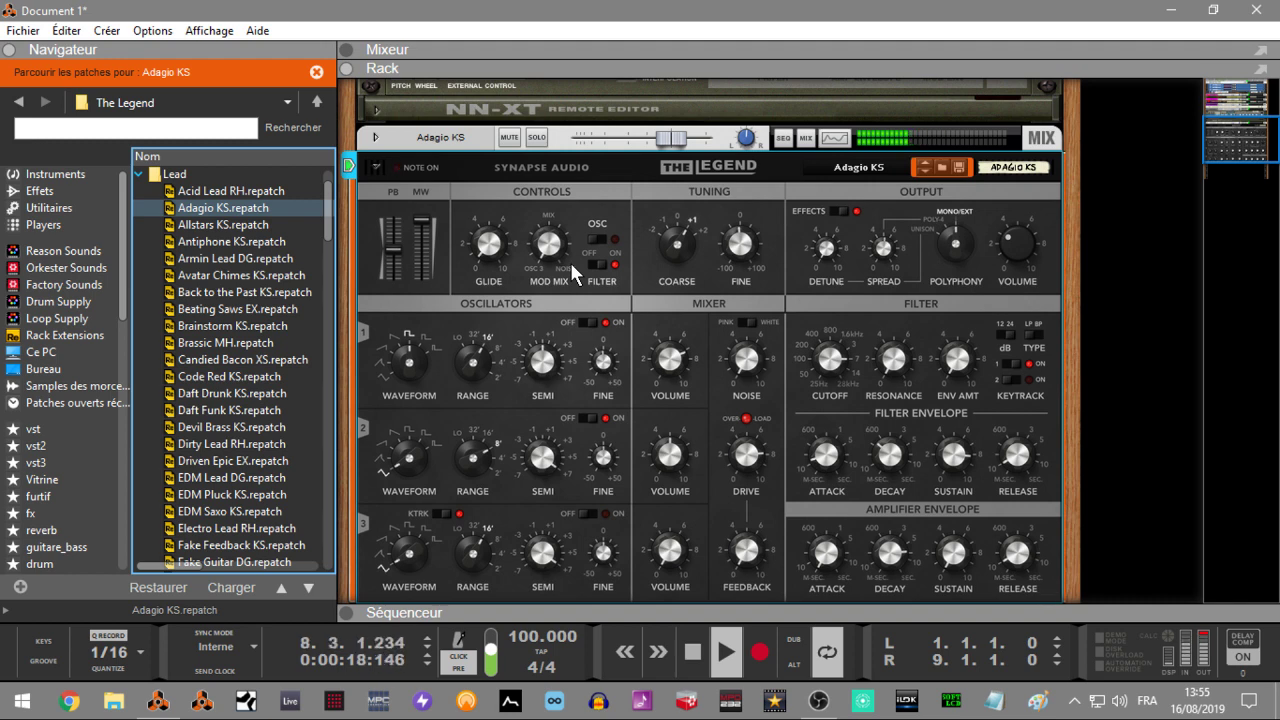
pyautogui.click(240, 225)
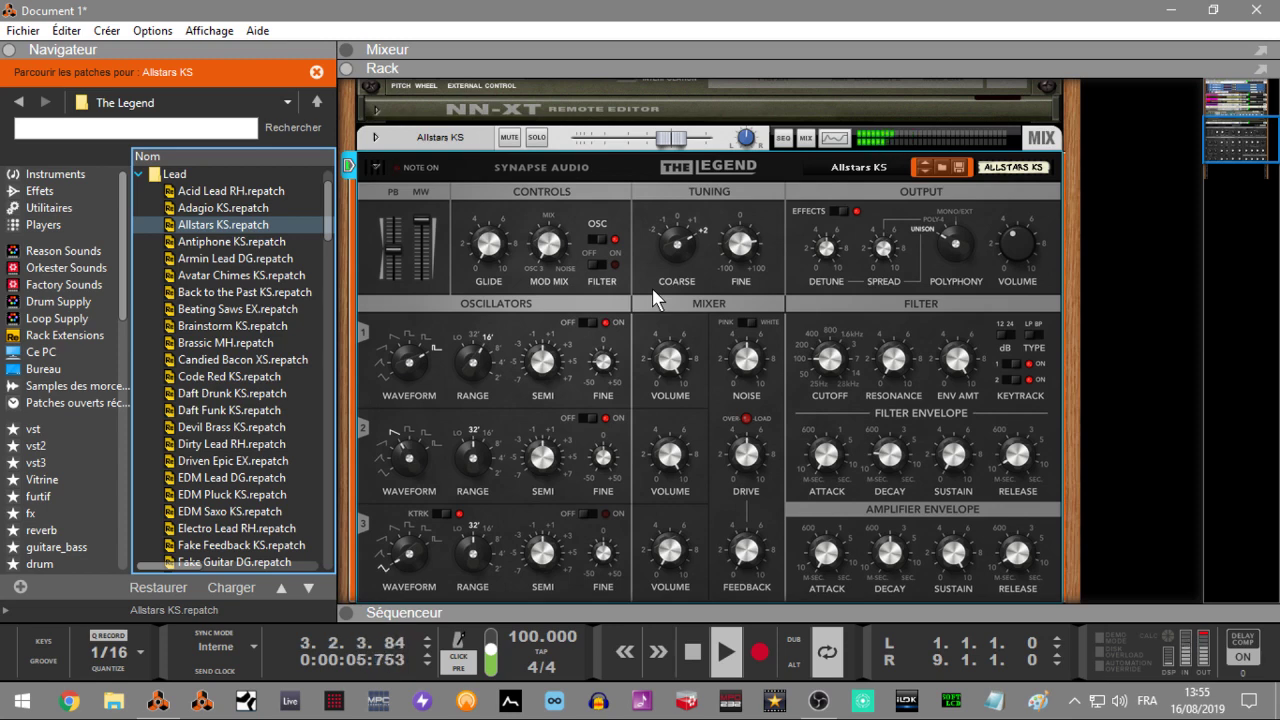
# - Return to bar 1 and record an eight-bar Allstars KS lead part over the loop
pyautogui.press('space')
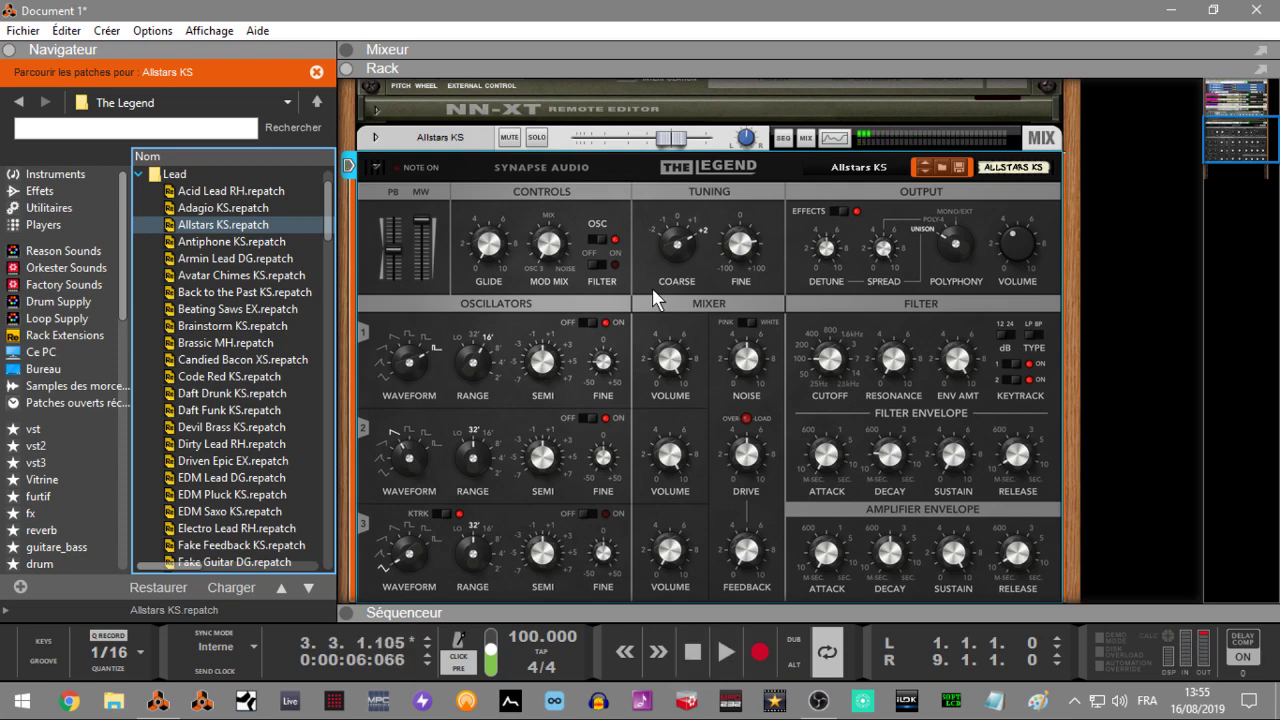
pyautogui.click(655, 298)
pyautogui.hotkey('ctrl', 'Return')
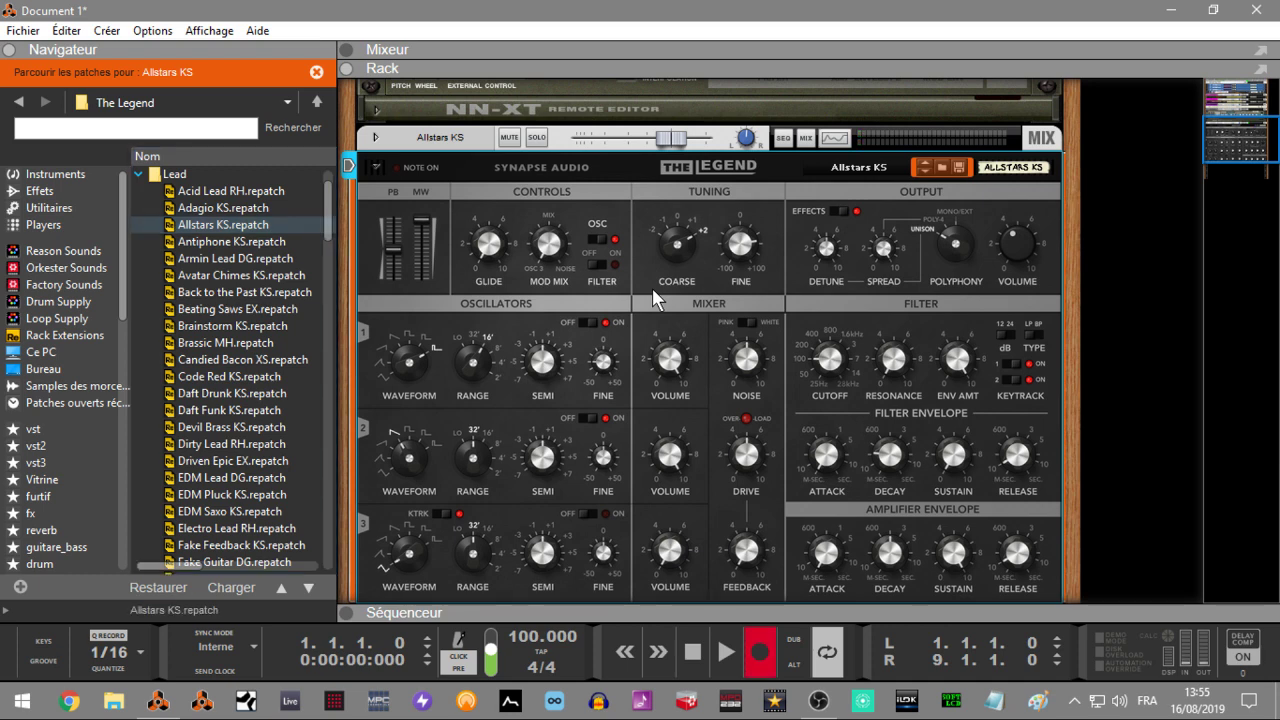
pyautogui.press('space')
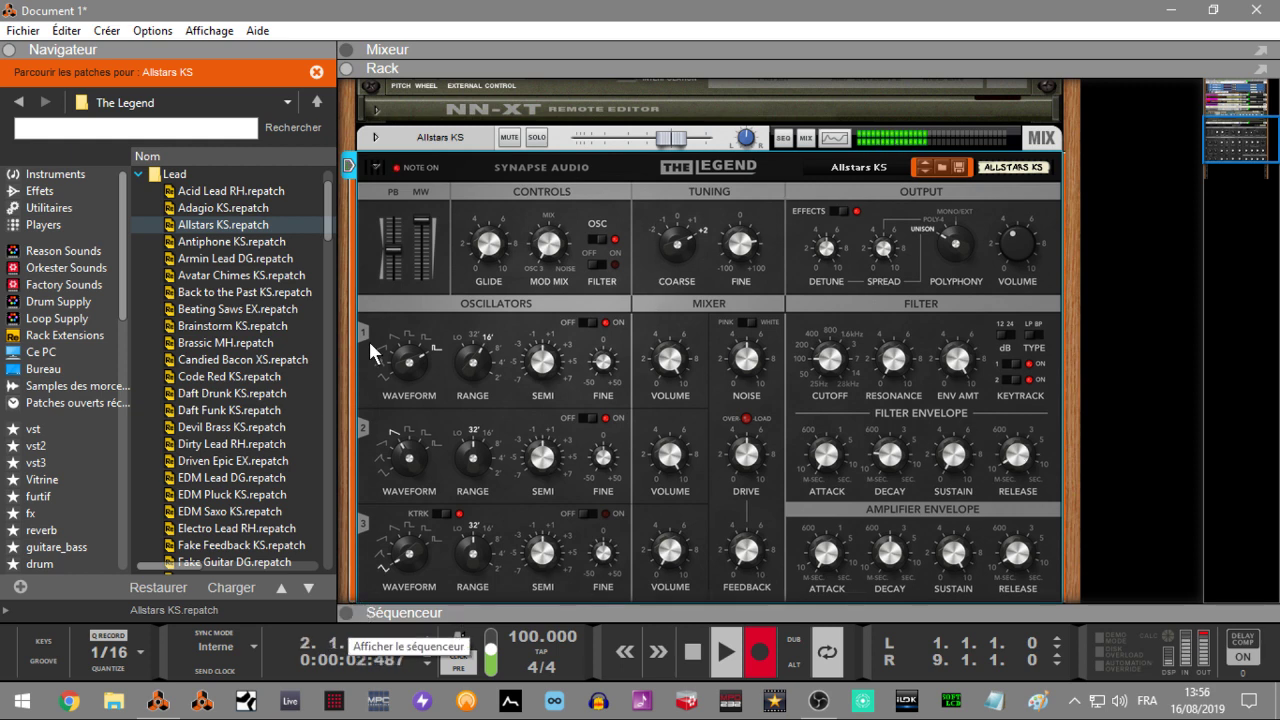
# - Fold The Legend in the rack and show the sequencer at full height with all tracks
pyautogui.click(377, 168)
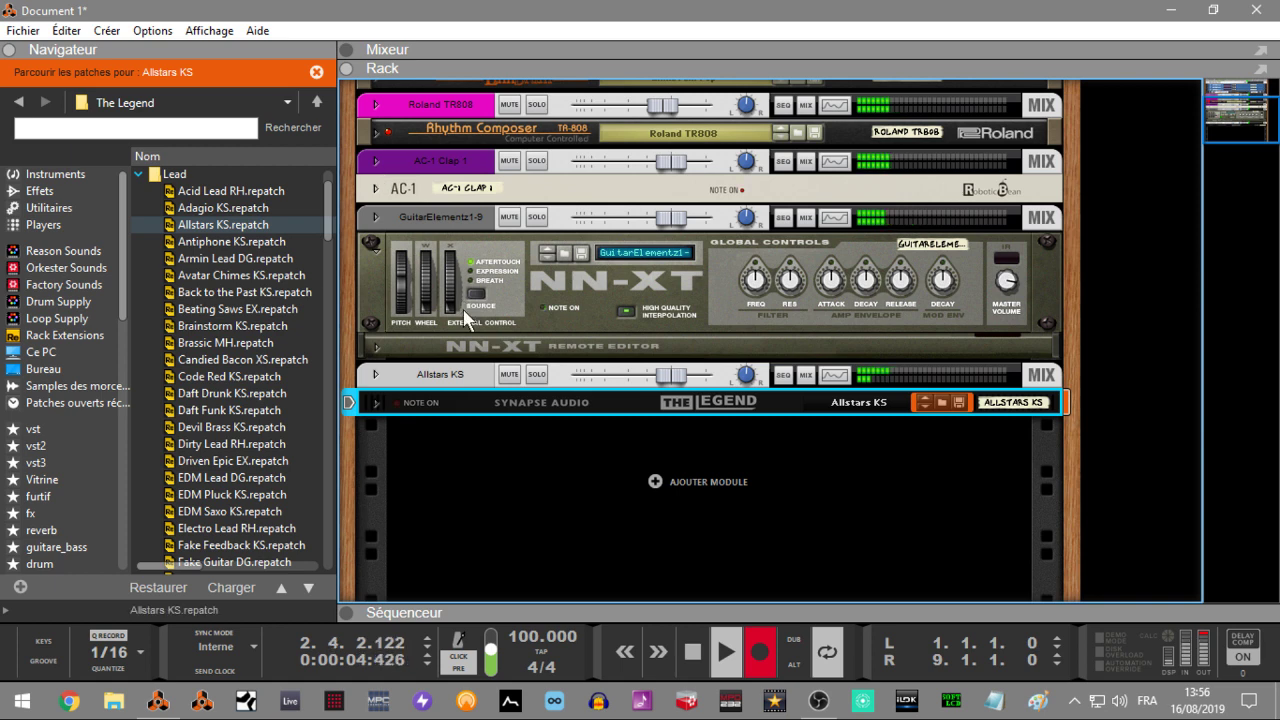
pyautogui.click(353, 610)
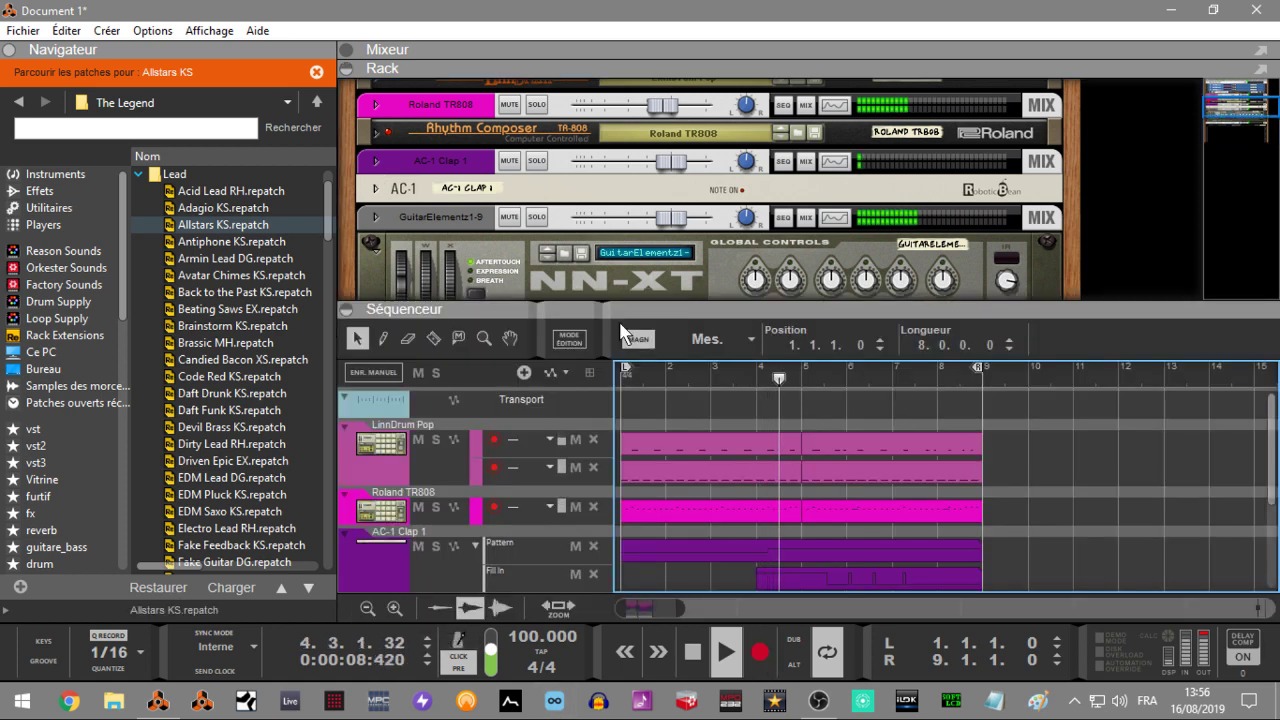
pyautogui.click(346, 69)
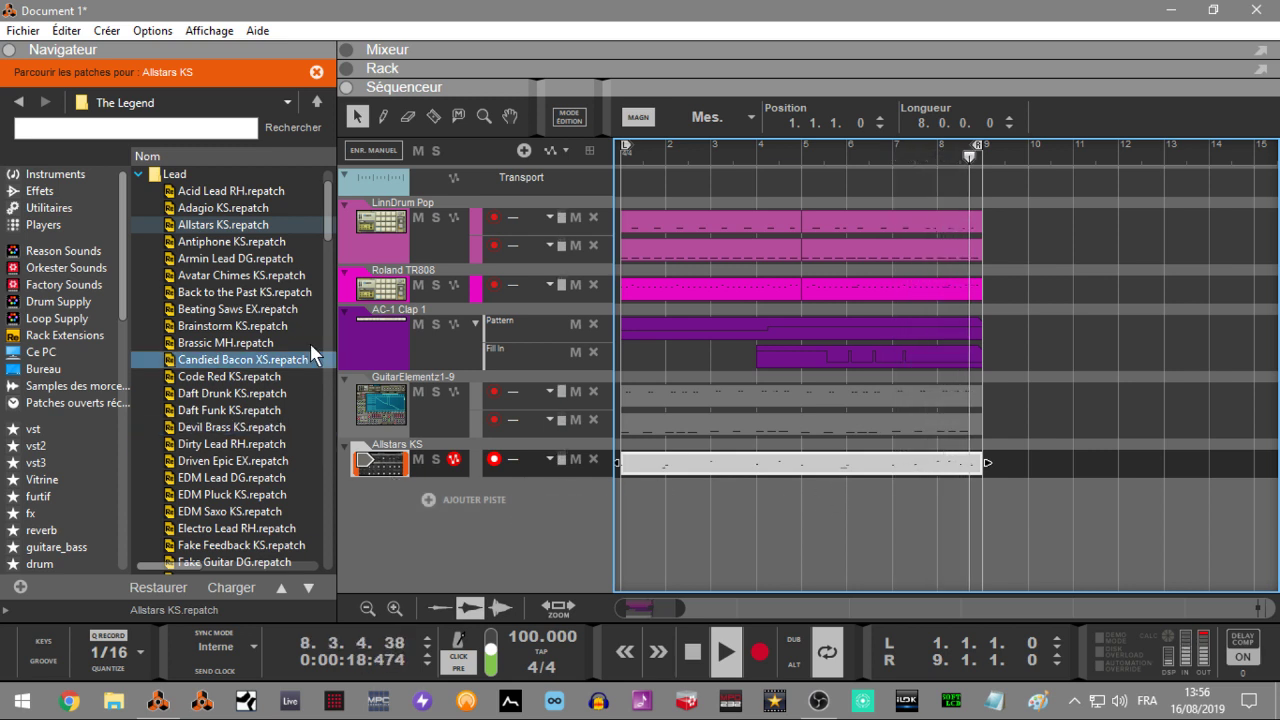
# - Look further through The Legend's lead patches, stop playback and display the mixer above the sequencer
pyautogui.moveTo(324, 225); pyautogui.dragTo(329, 268)
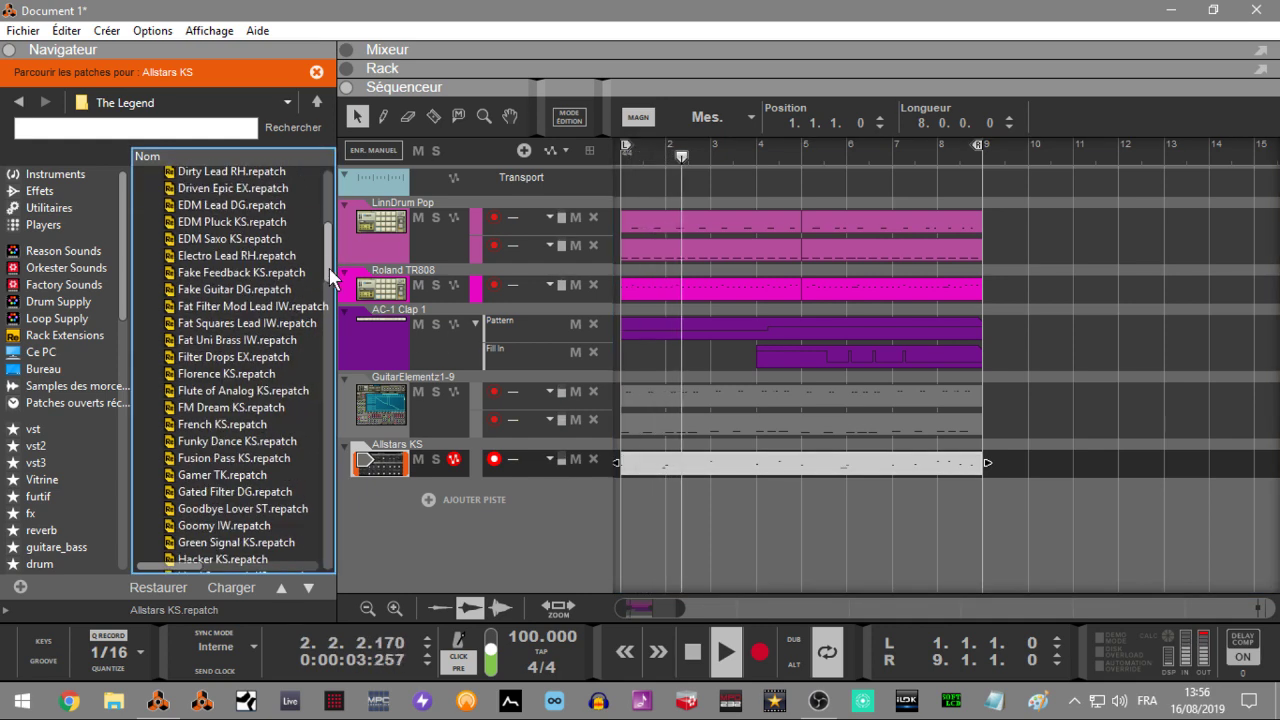
pyautogui.click(320, 186)
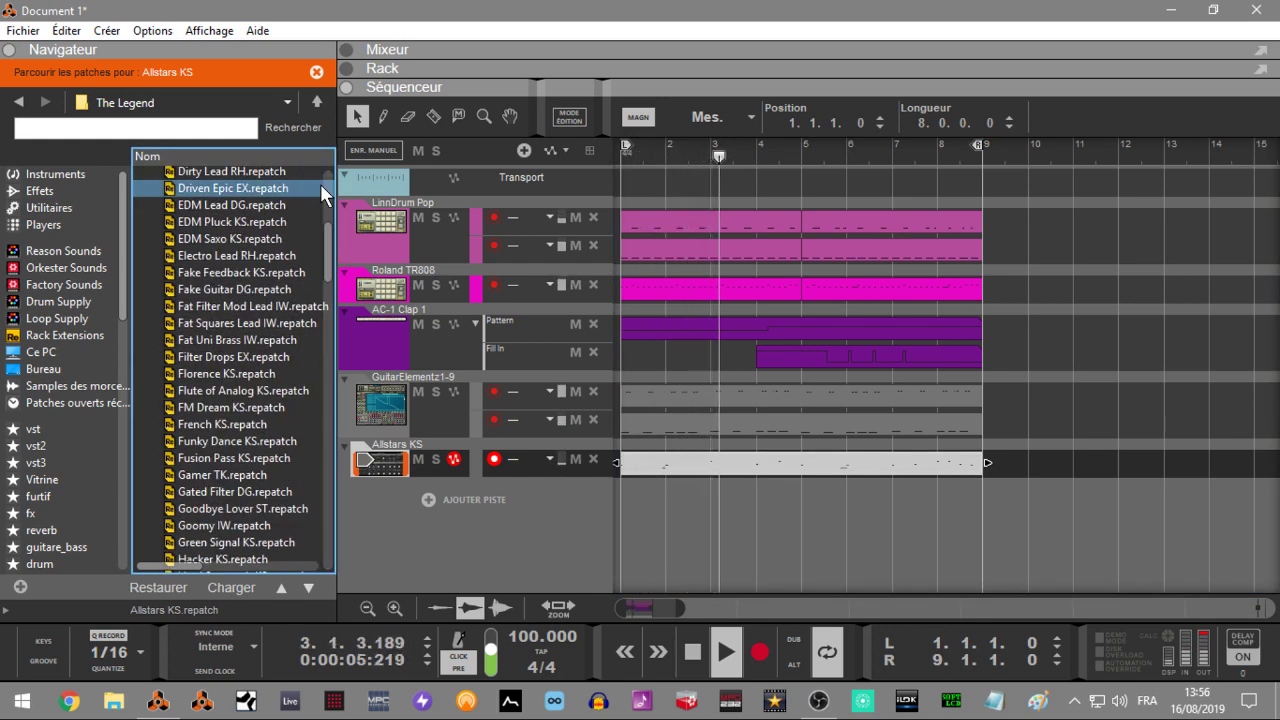
pyautogui.click(347, 70)
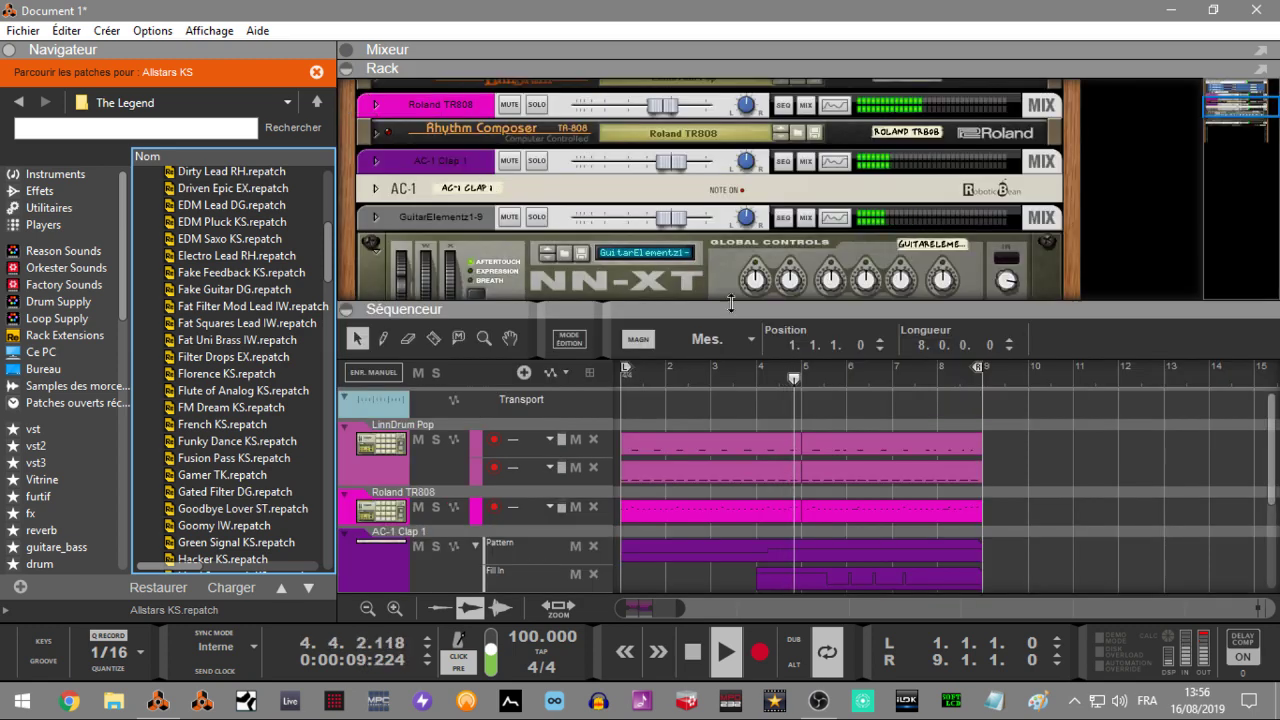
pyautogui.click(345, 309)
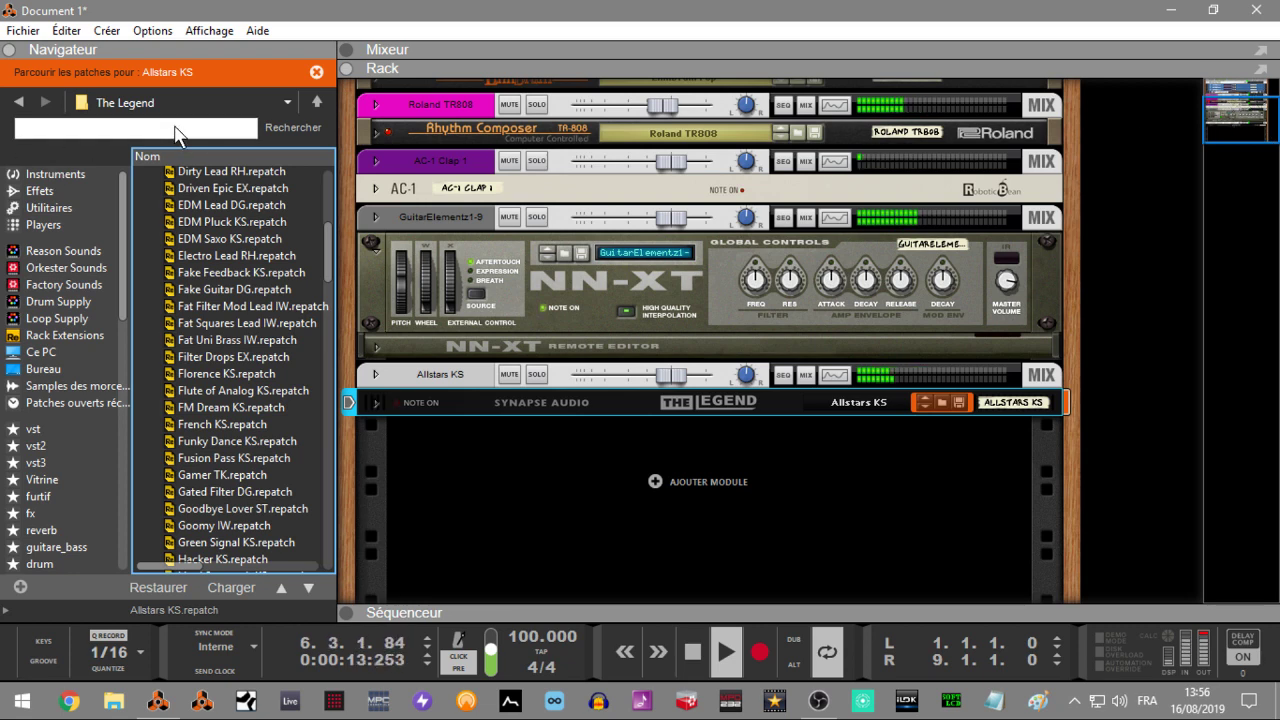
pyautogui.click(347, 68)
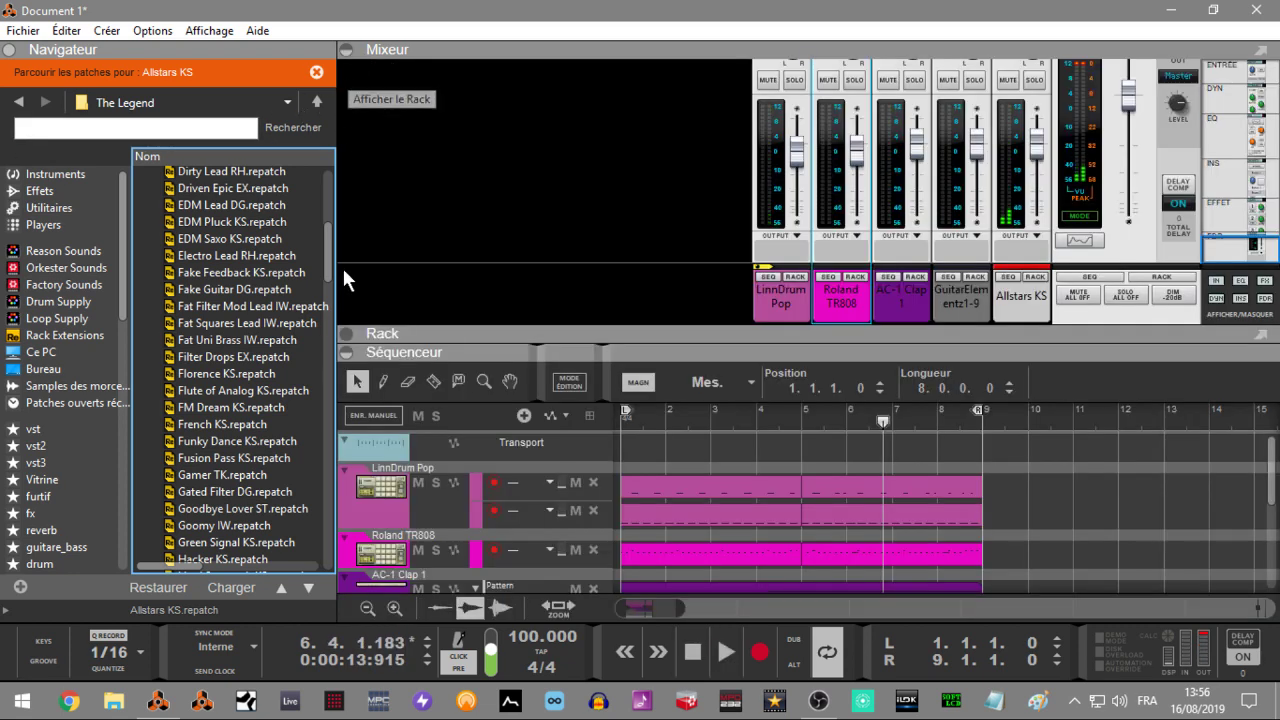
# - Hide the mixer, display the rack above the sequencer and unfold The Legend with its Allstars KS patch
pyautogui.click(345, 49)
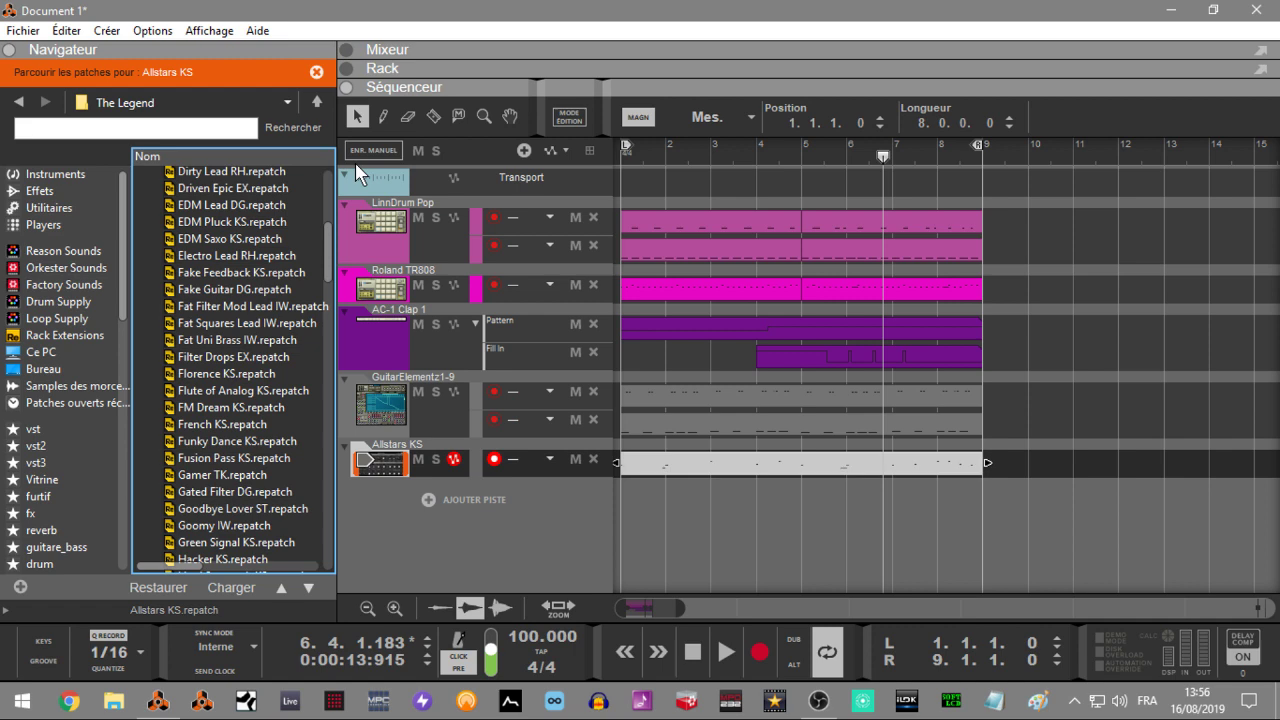
pyautogui.click(347, 68)
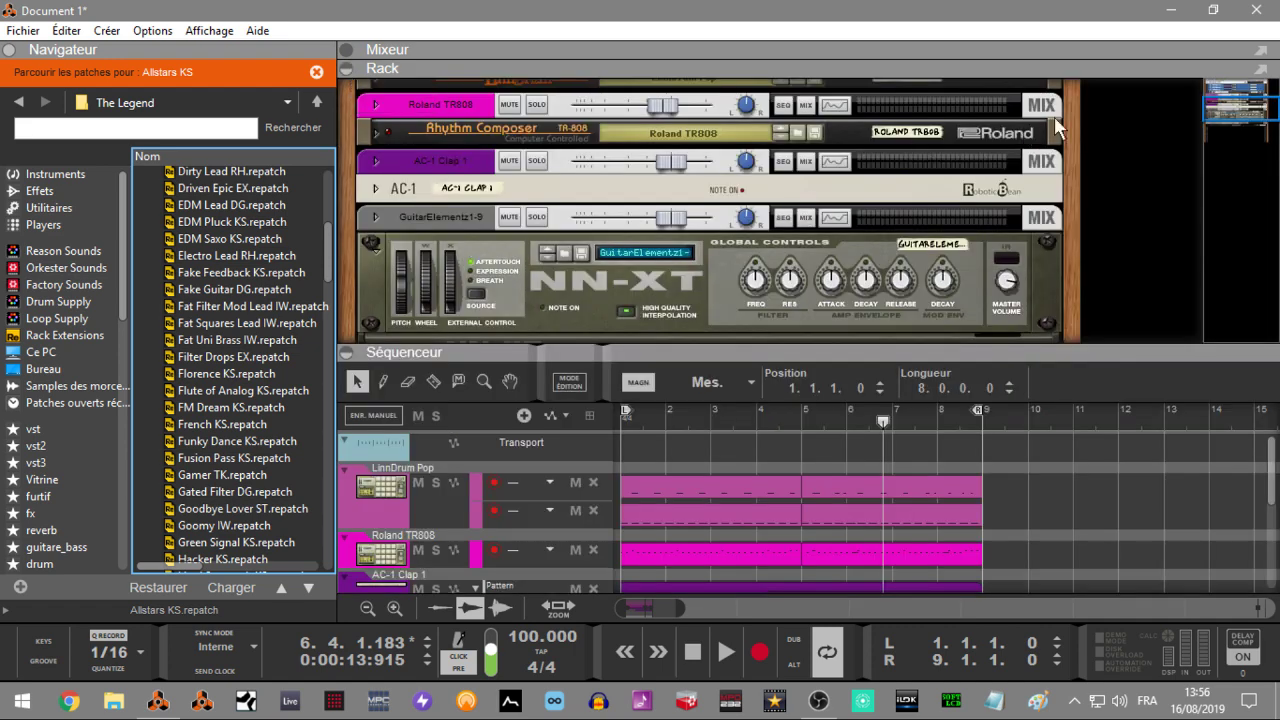
pyautogui.moveTo(1252, 106); pyautogui.dragTo(1235, 145)
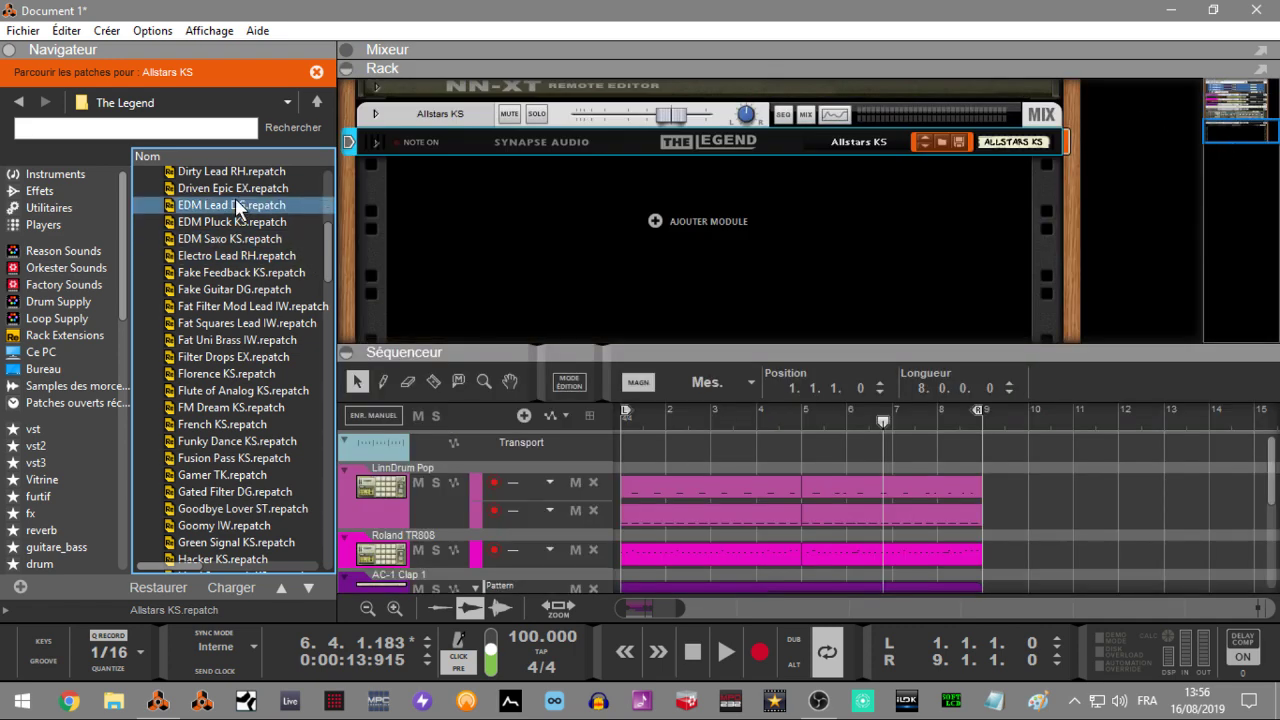
pyautogui.click(377, 144)
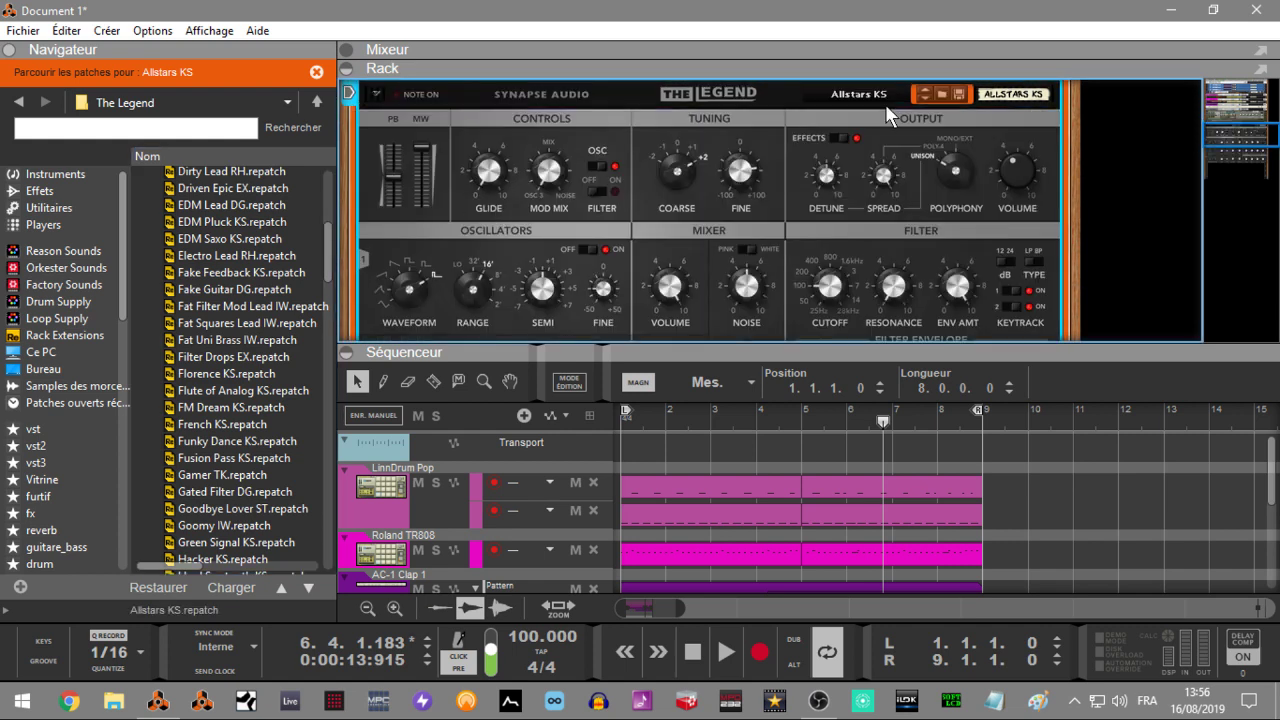
pyautogui.rightClick(795, 105)
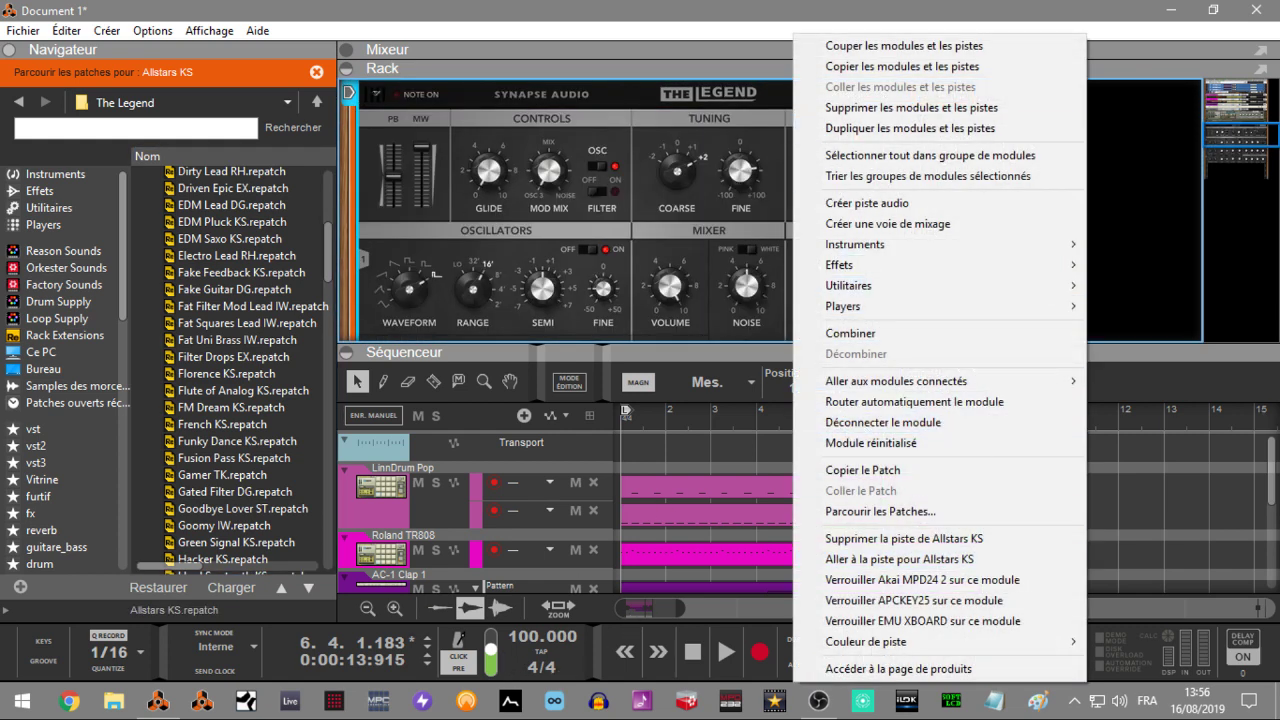
pyautogui.click(1221, 130)
pyautogui.moveTo(1221, 130); pyautogui.dragTo(1222, 140)
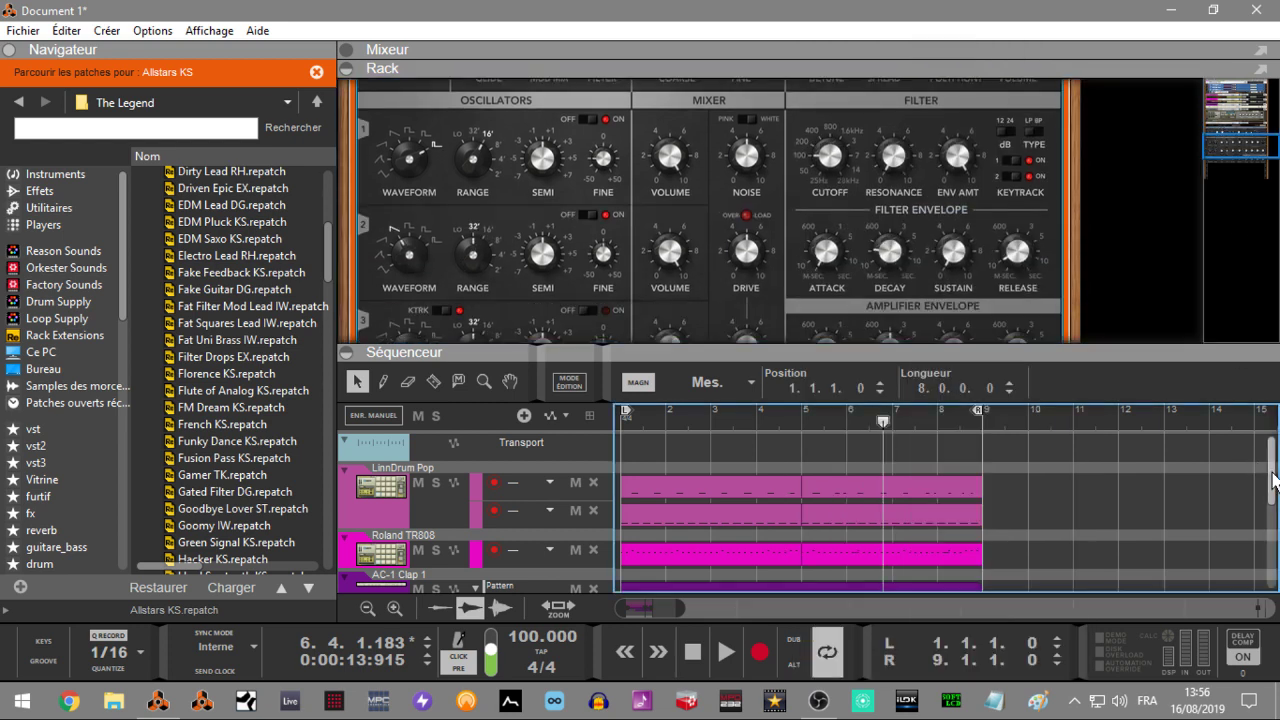
# - Bounce the eight-bar Allstars KS lead clip in place to audio
pyautogui.scroll(-5, 1272, 472)
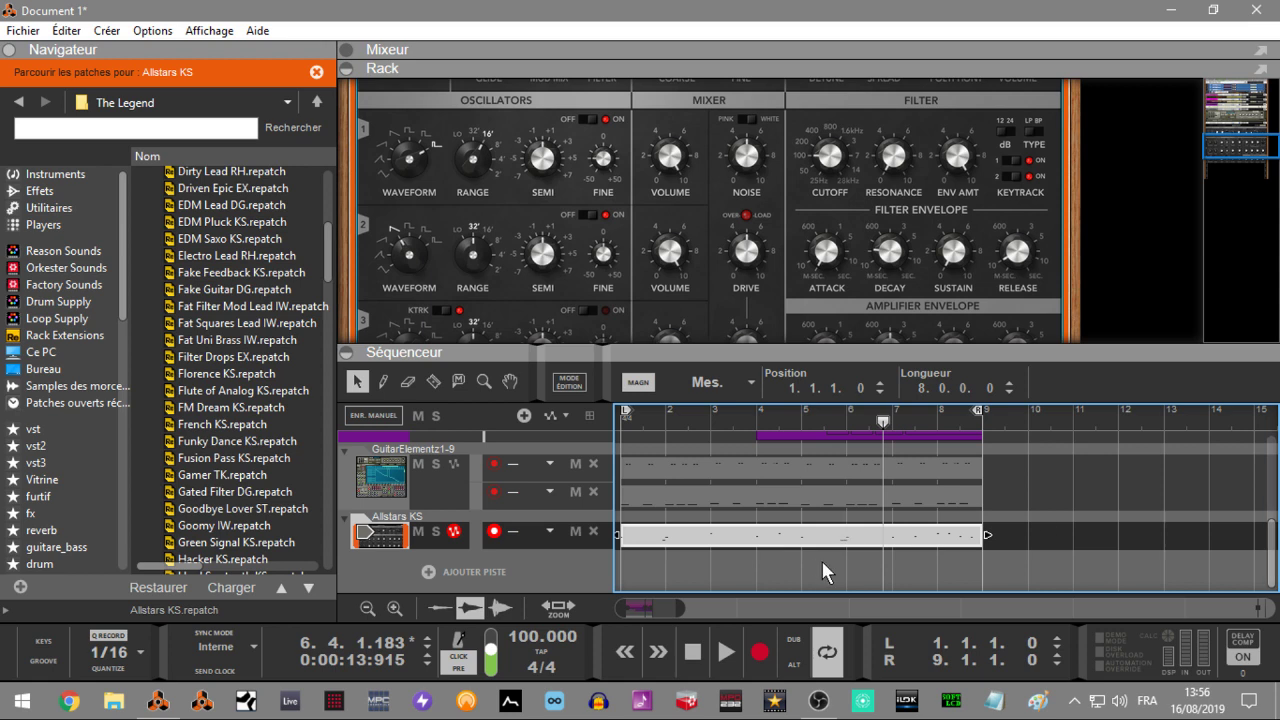
pyautogui.rightClick(845, 543)
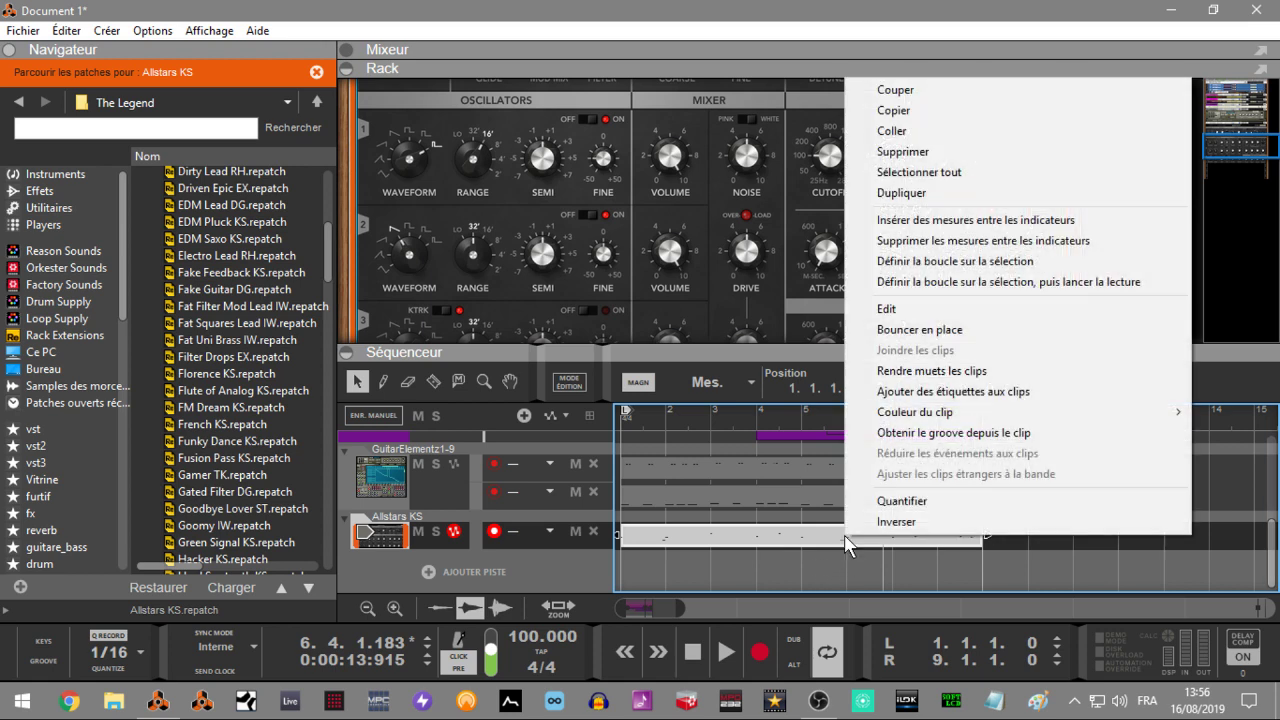
pyautogui.click(946, 336)
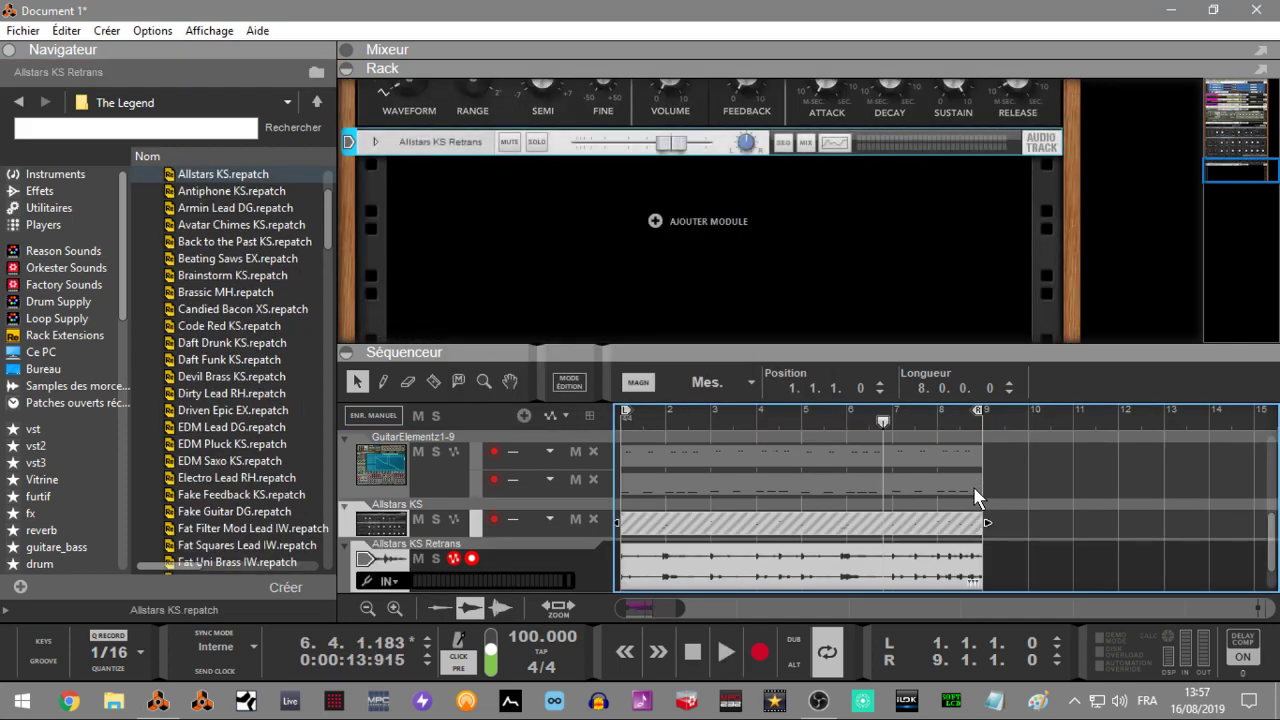
# - Delete the original Allstars KS instrument track and its device, keeping the bounced audio track
pyautogui.click(437, 537)
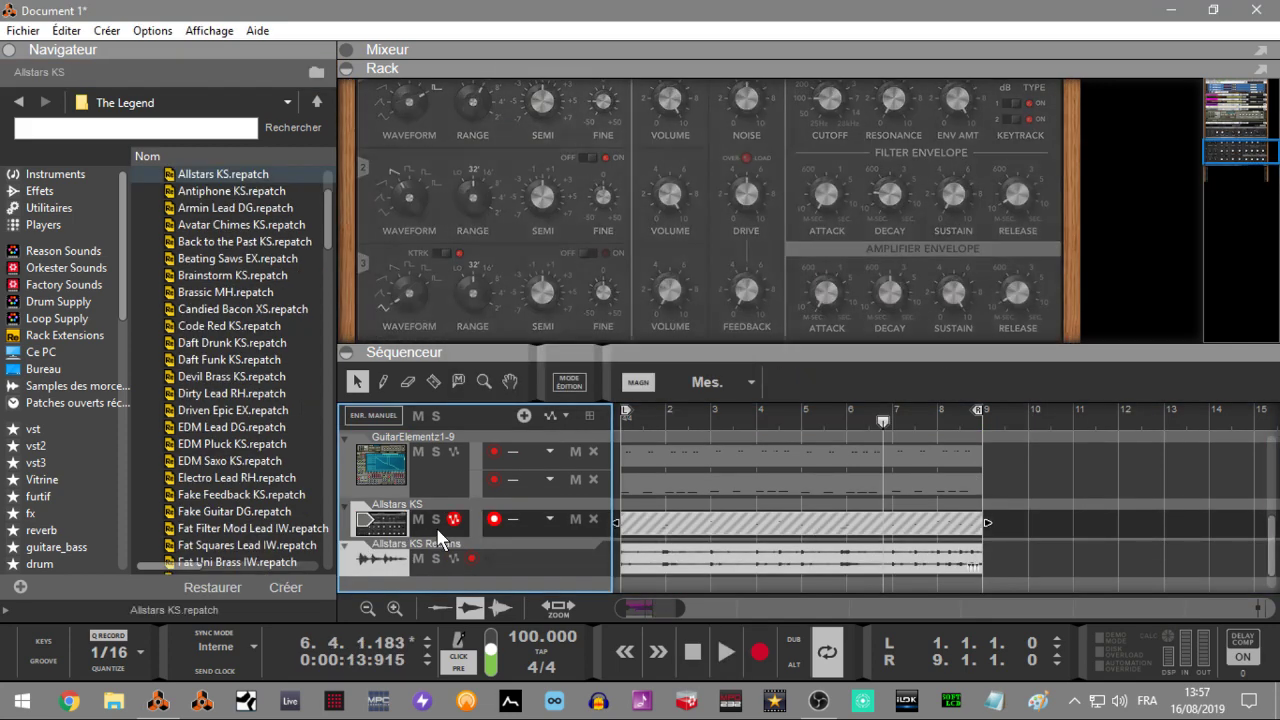
pyautogui.press('Delete')
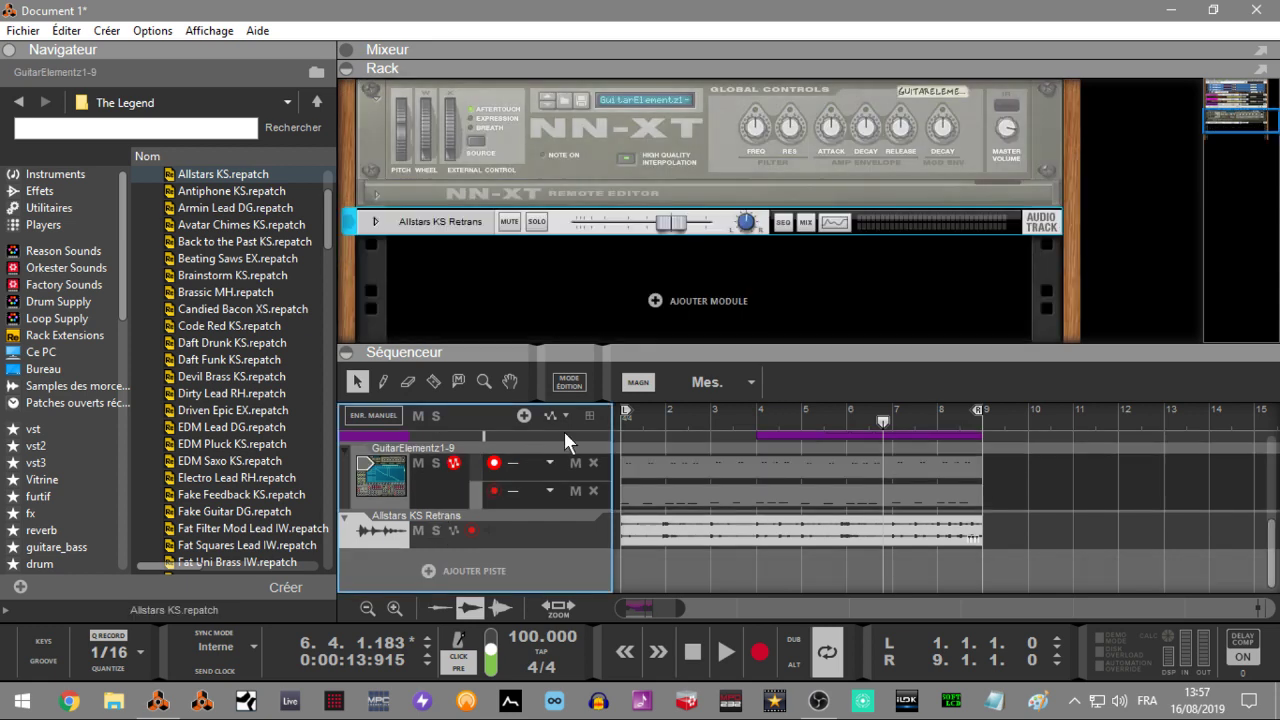
pyautogui.moveTo(1233, 118); pyautogui.dragTo(1230, 104)
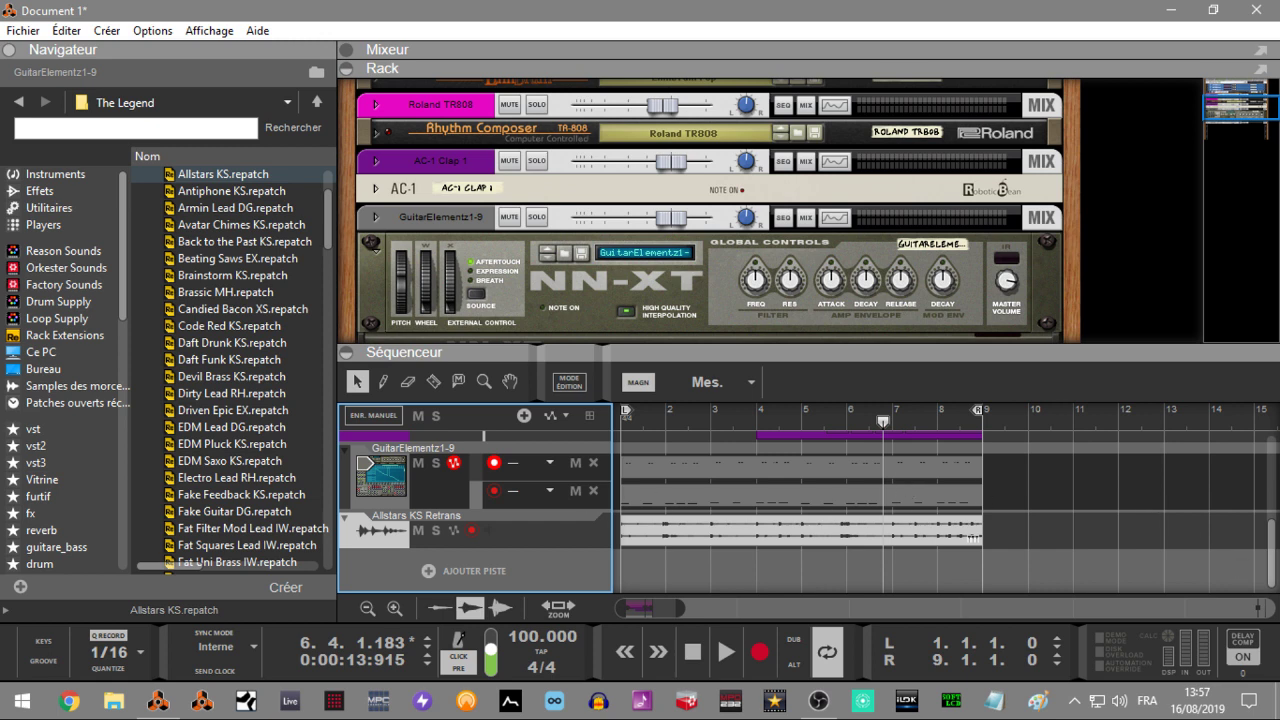
# - Try to bounce the AC-1 Clap 1 Pattern and Fill In clips in place, and solo the AC-1 Clap 1 track
pyautogui.scroll(3, 1005, 505)
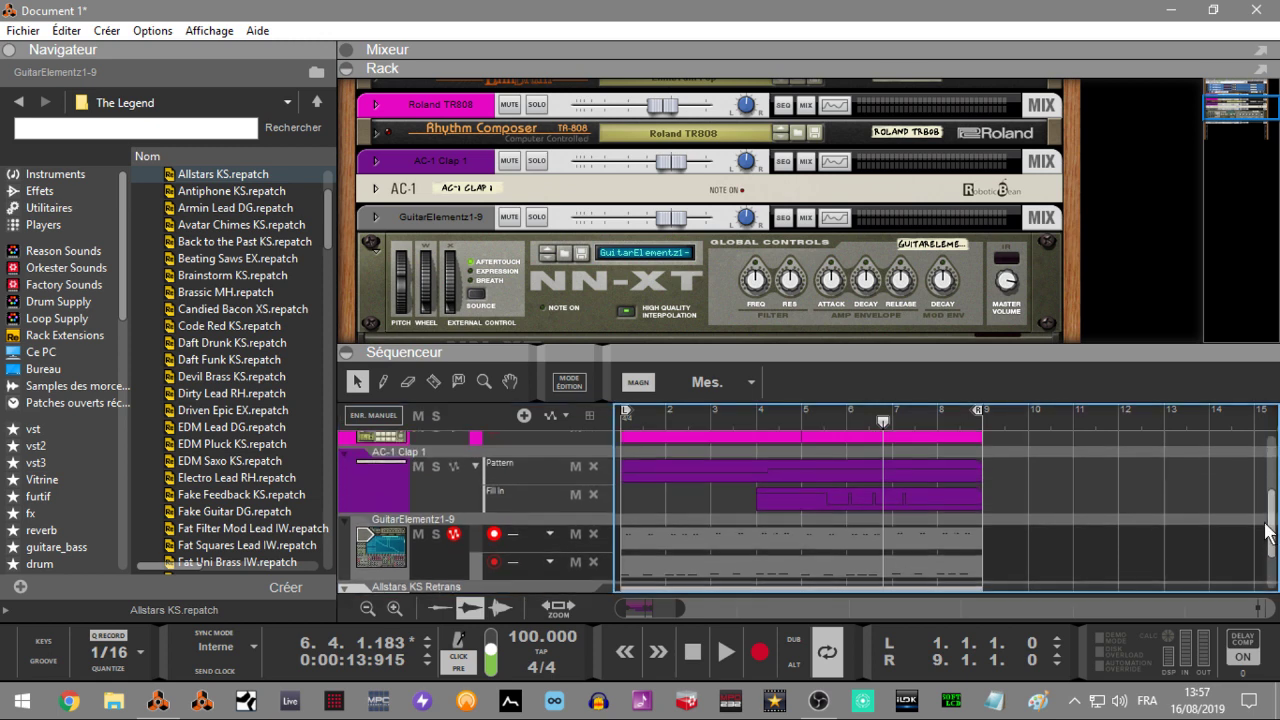
pyautogui.moveTo(1021, 497); pyautogui.dragTo(546, 514)
pyautogui.rightClick(754, 505)
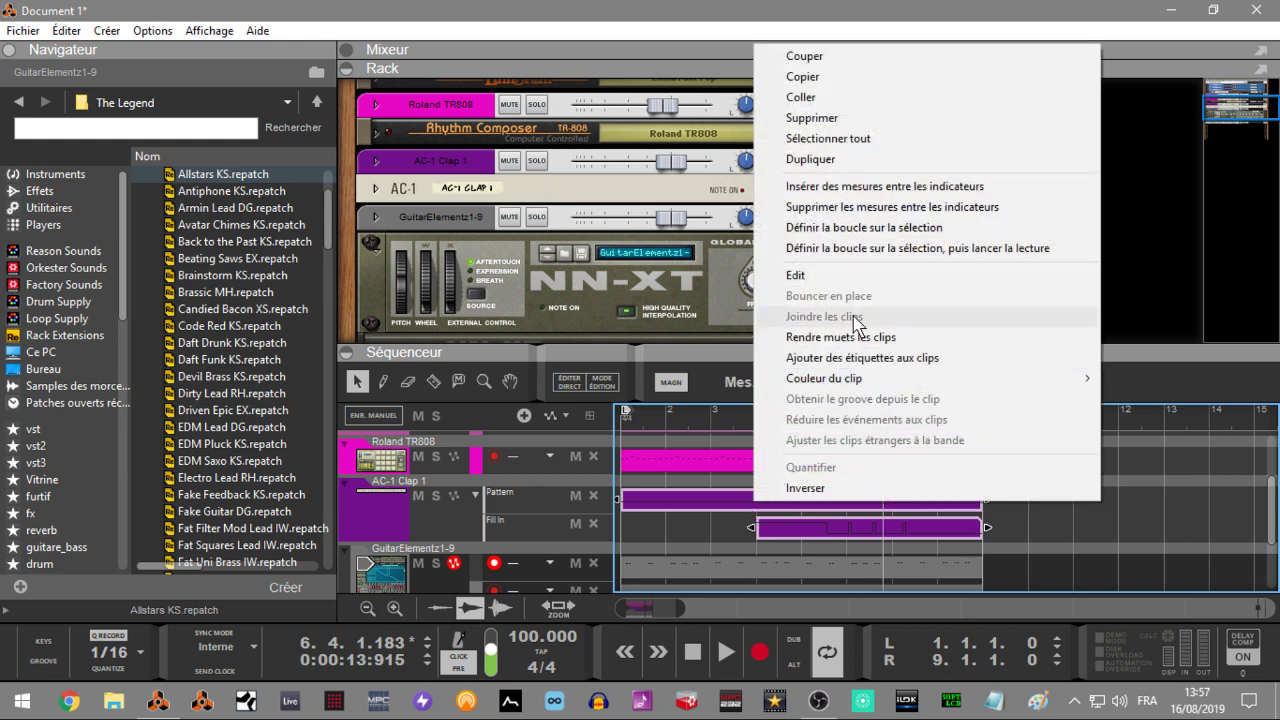
pyautogui.click(433, 495)
pyautogui.rightClick(886, 506)
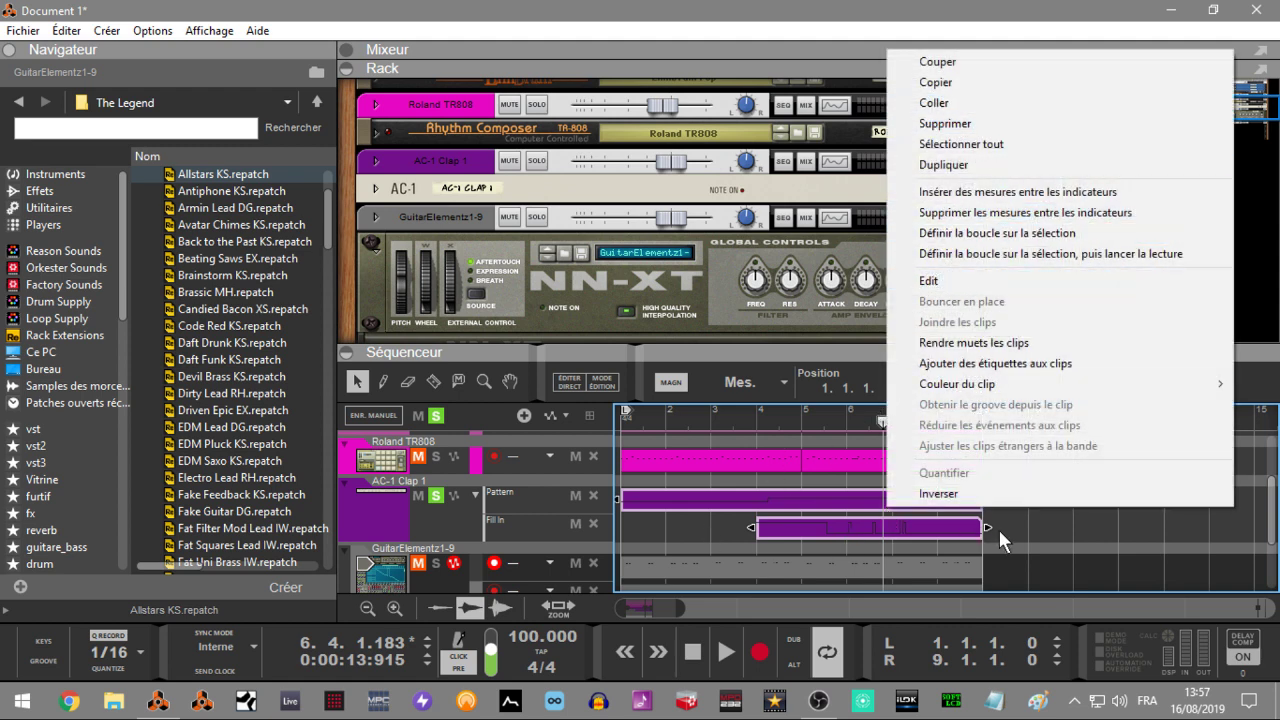
pyautogui.click(1030, 529)
pyautogui.click(1030, 529)
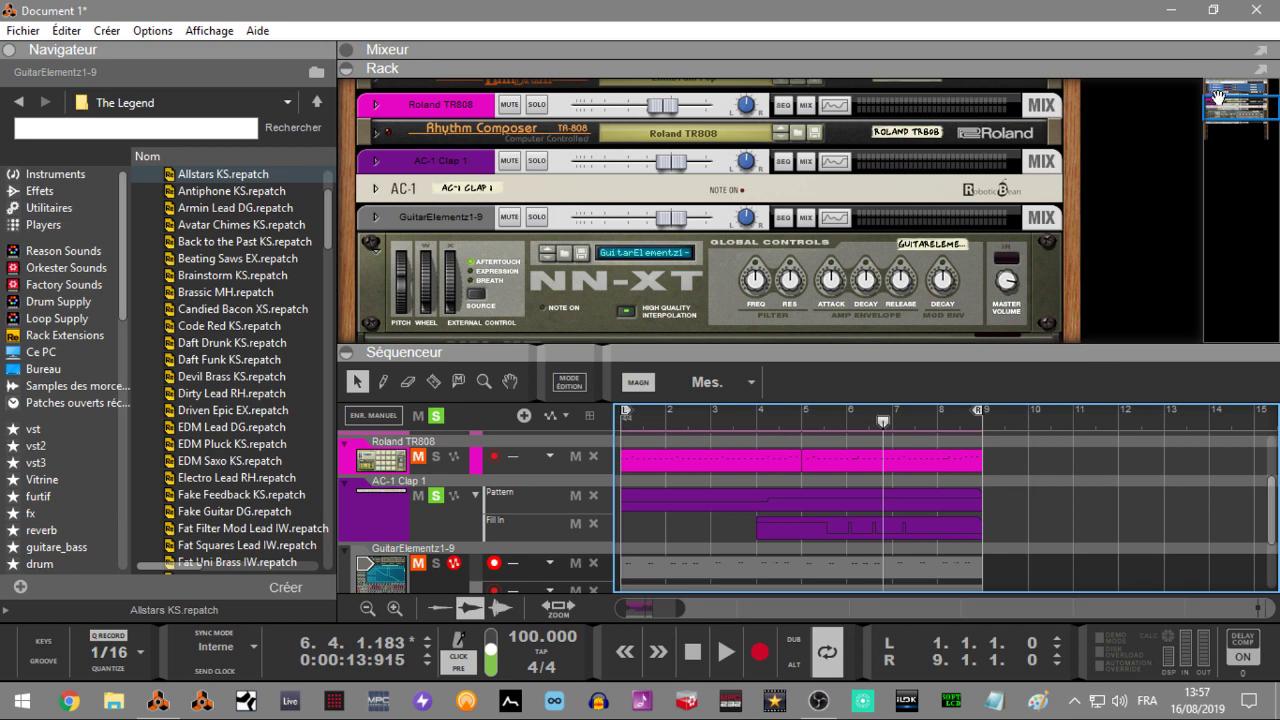
# - Create a new audio track below Allstars KS Retrans in the rack
pyautogui.moveTo(1218, 95); pyautogui.dragTo(1087, 250)
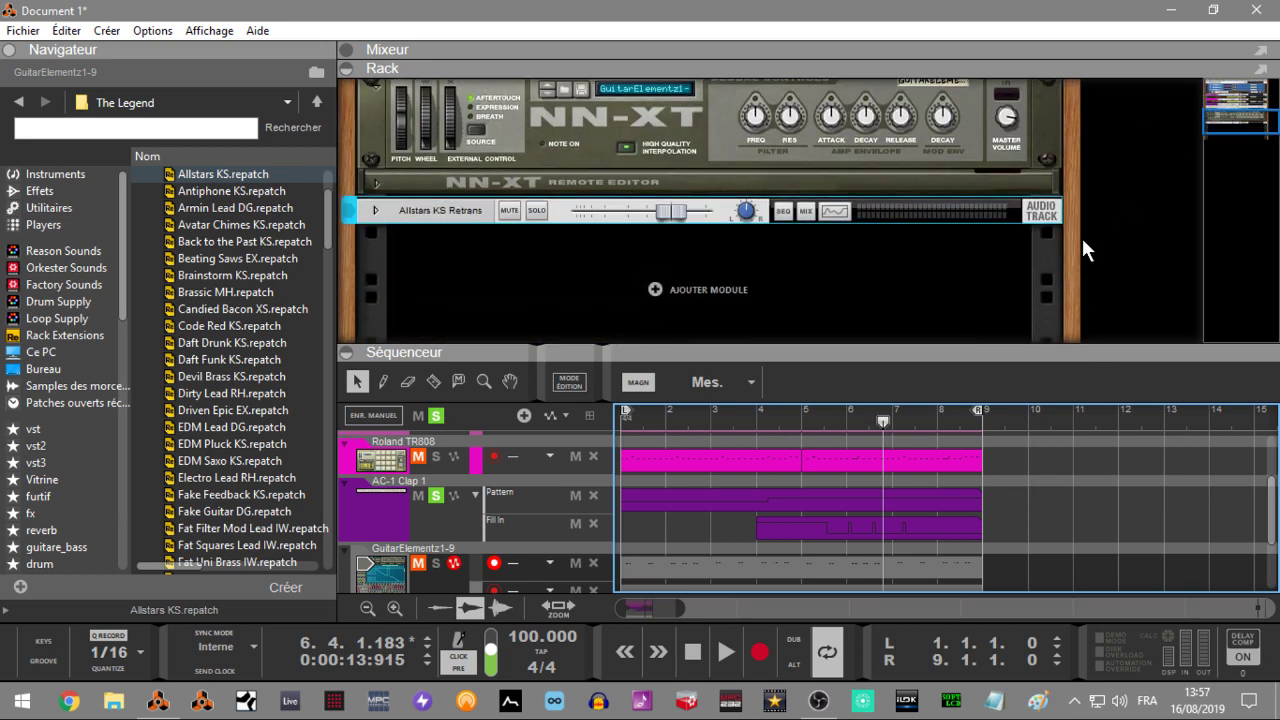
pyautogui.rightClick(955, 277)
pyautogui.click(1039, 316)
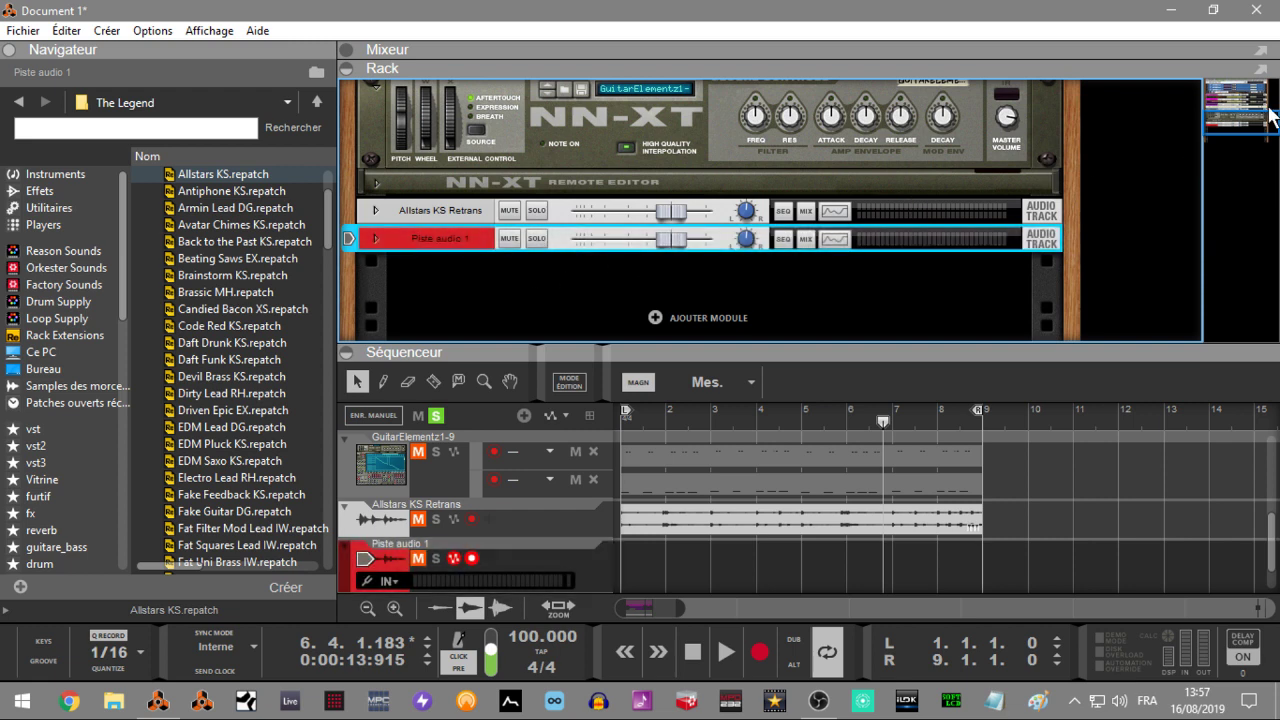
# - Unfold the AC-1 Clap 1 mix channel and enable it as a recording source
pyautogui.moveTo(1250, 118); pyautogui.dragTo(1234, 96)
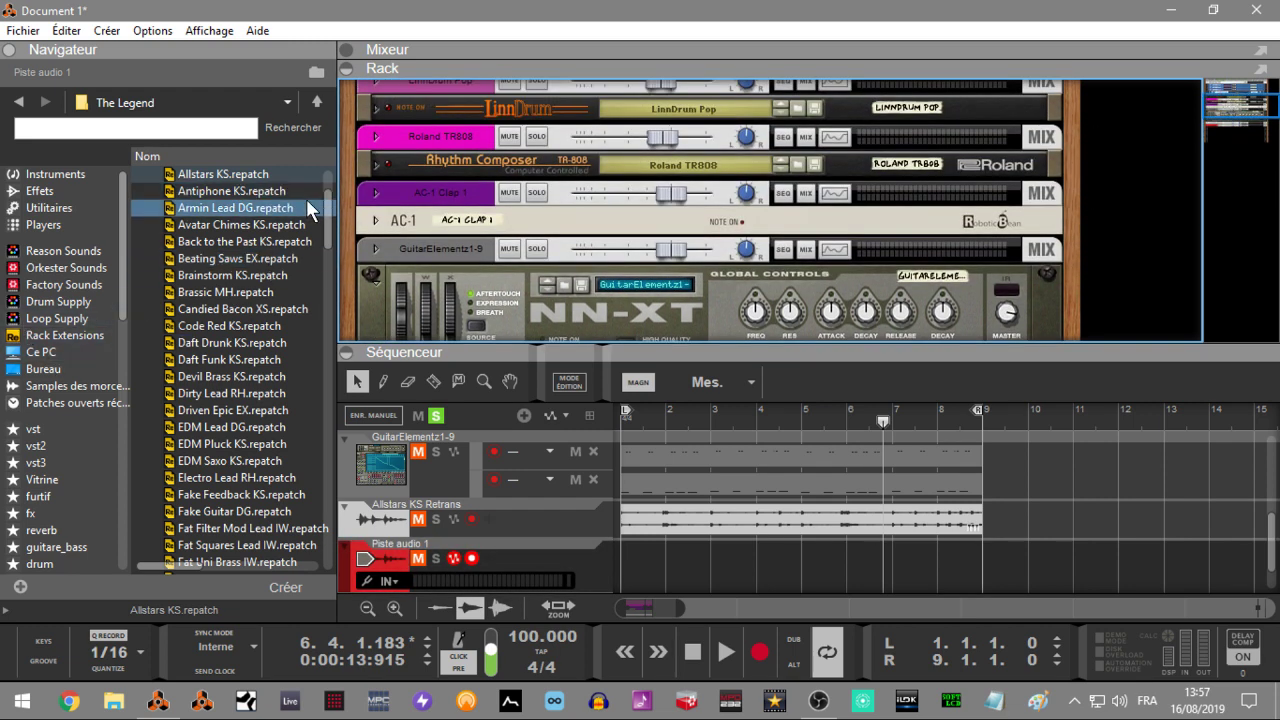
pyautogui.click(375, 192)
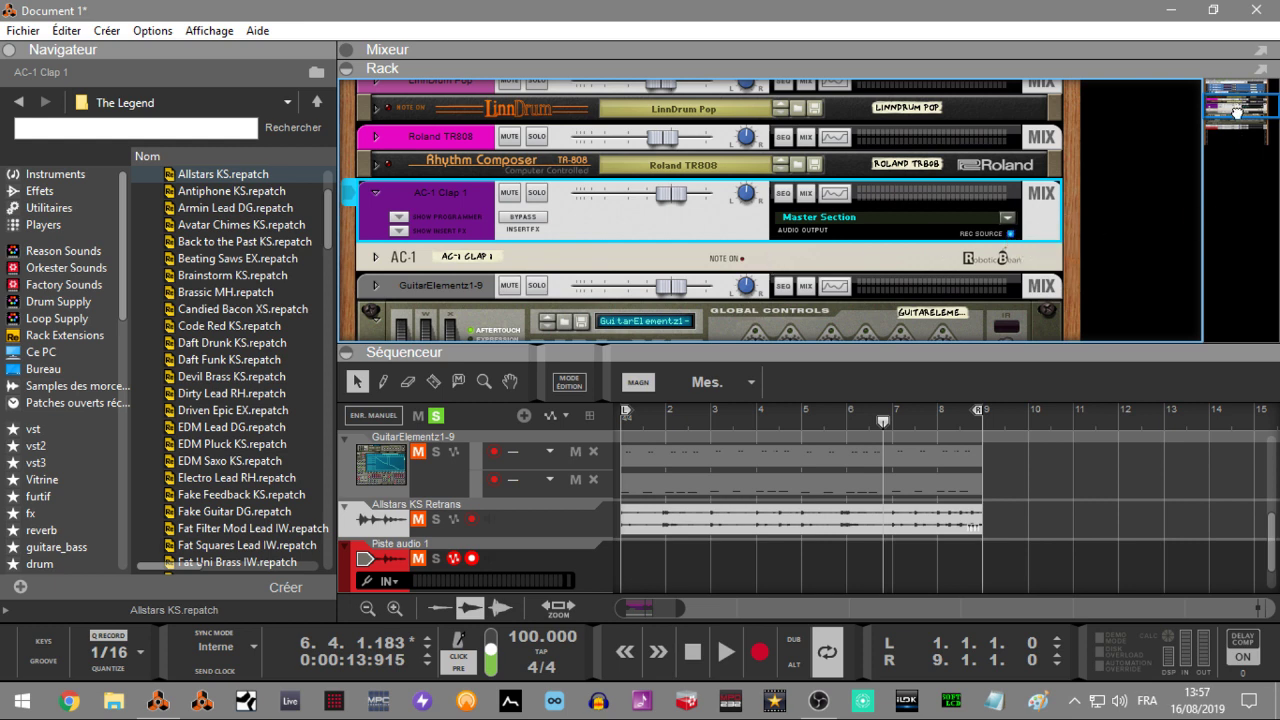
pyautogui.moveTo(1237, 112); pyautogui.dragTo(1240, 144)
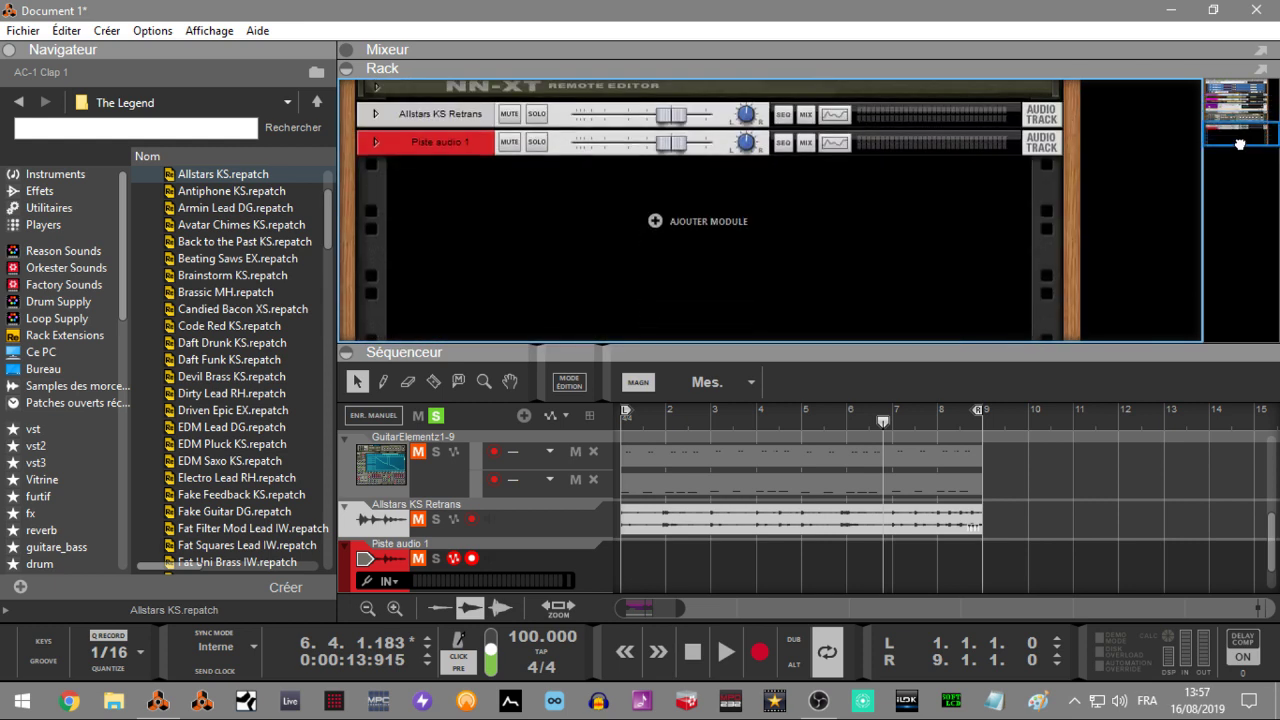
# - Unfold the new audio track with its insert FX area and set its input to stereo from AC-1 Clap 1
pyautogui.click(374, 143)
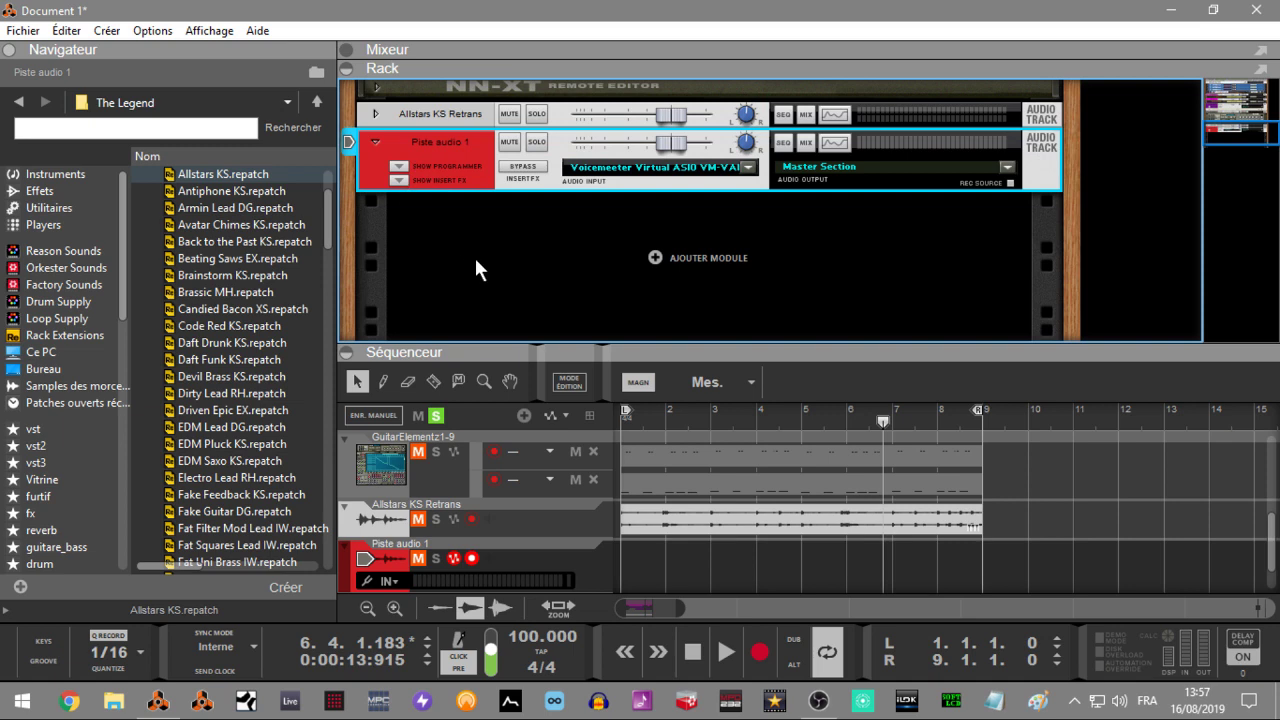
pyautogui.click(397, 180)
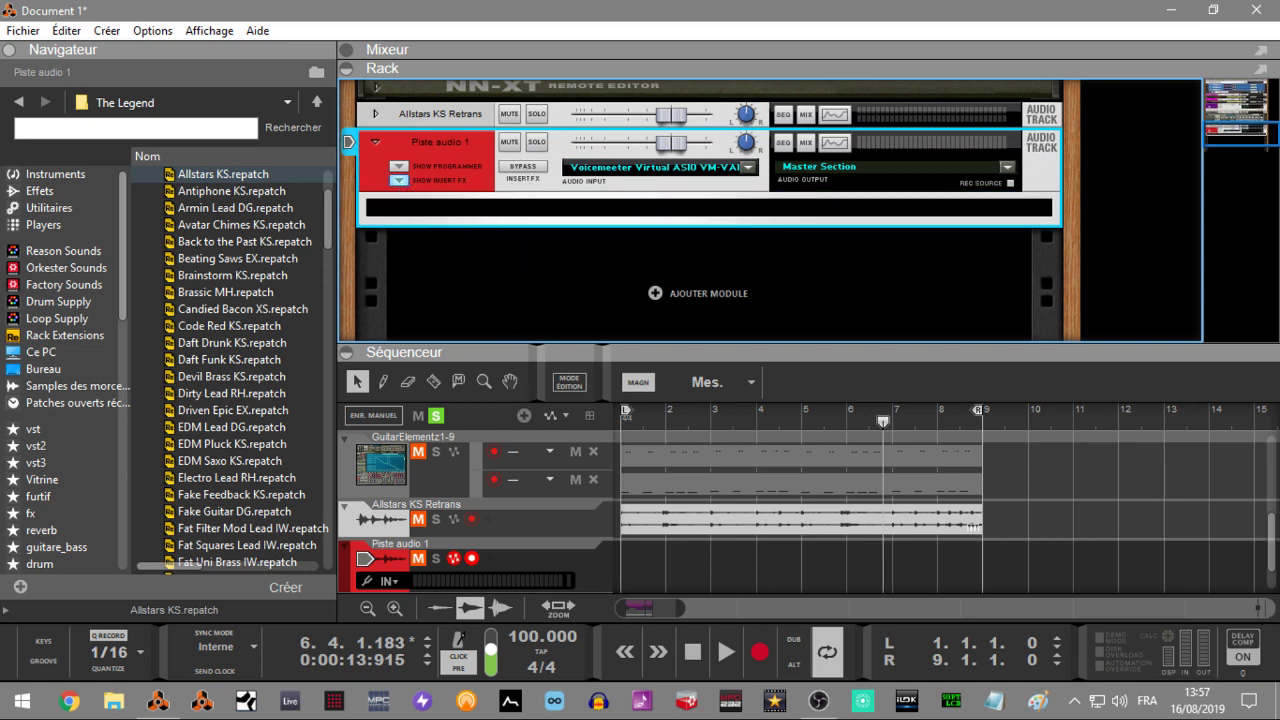
pyautogui.moveTo(1272, 567); pyautogui.dragTo(1272, 585)
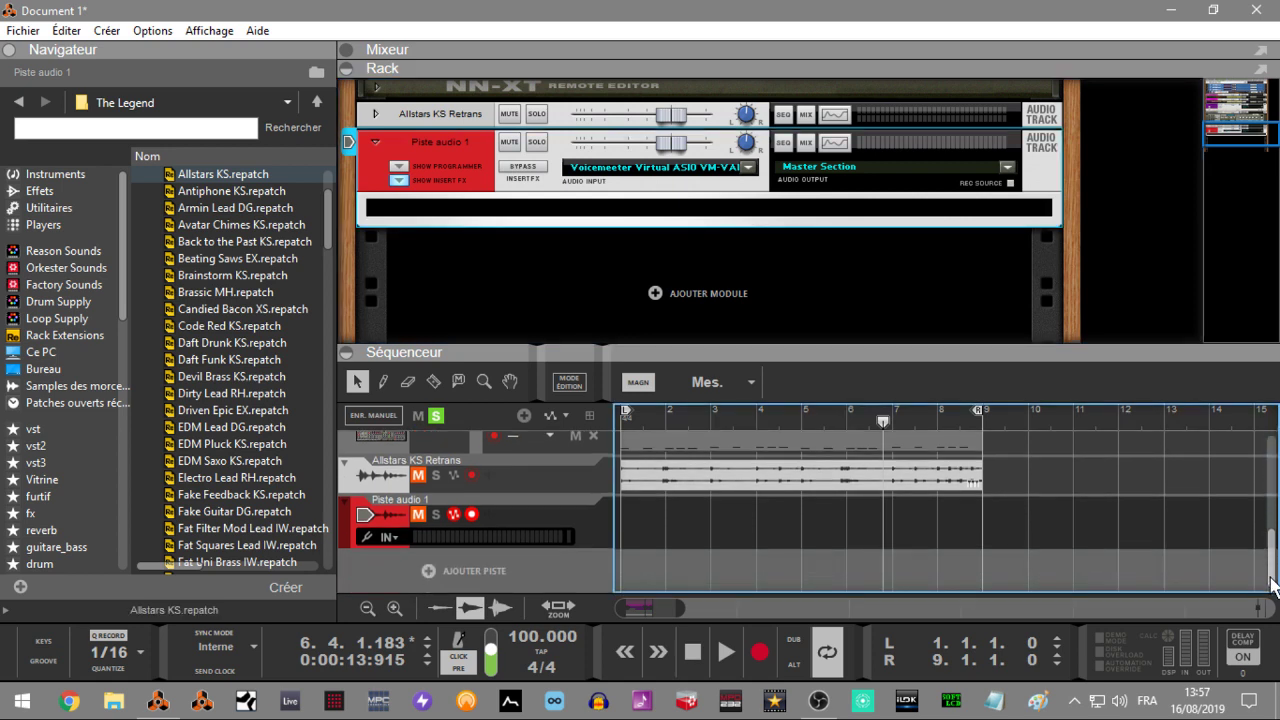
pyautogui.click(391, 538)
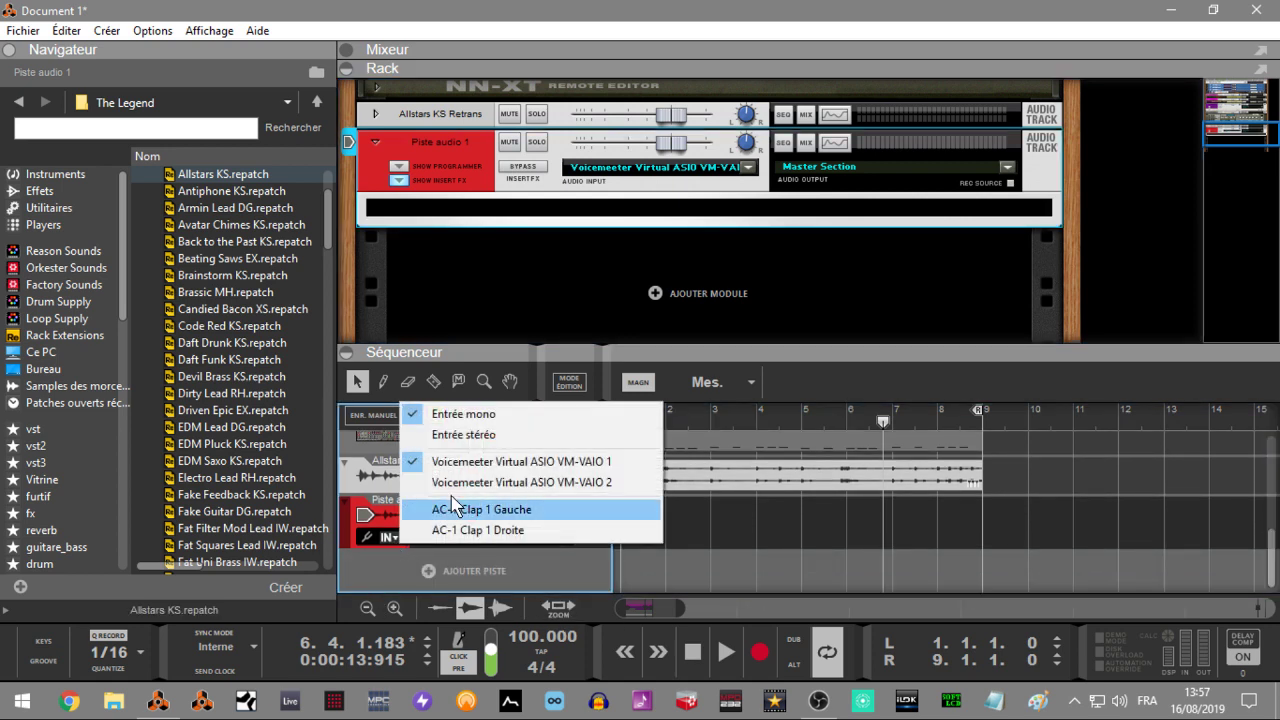
pyautogui.click(463, 434)
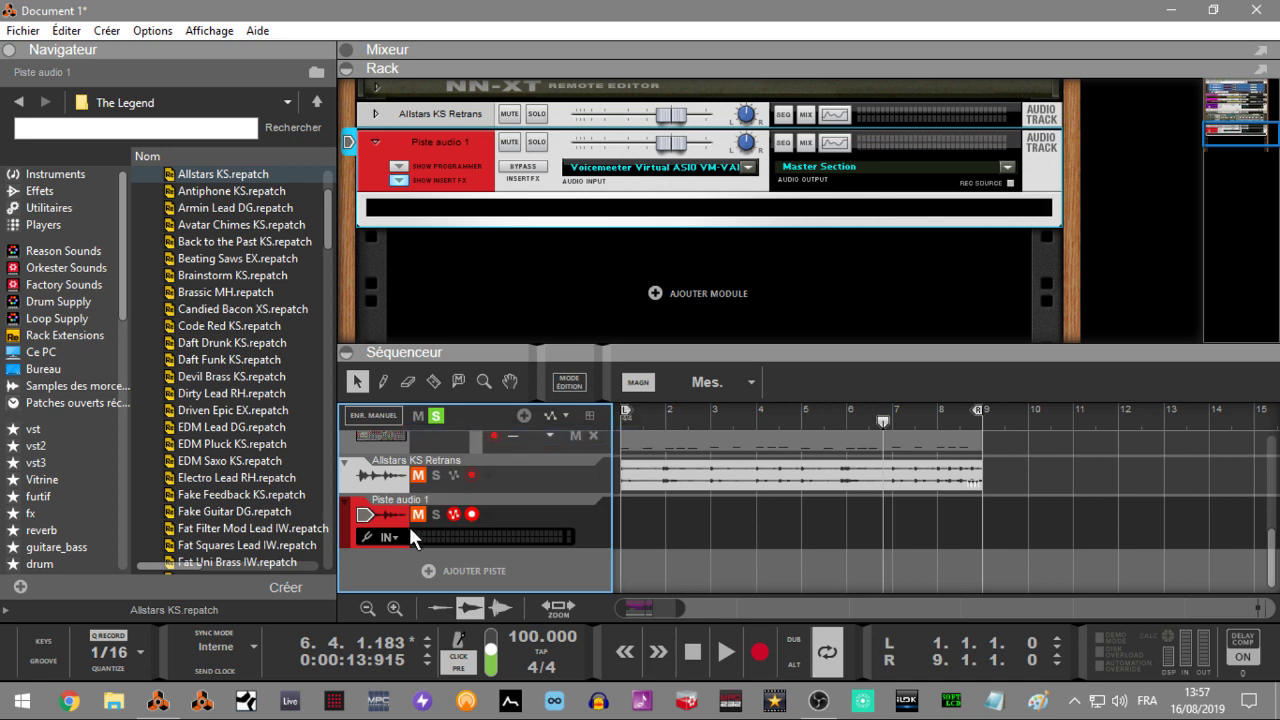
pyautogui.click(395, 537)
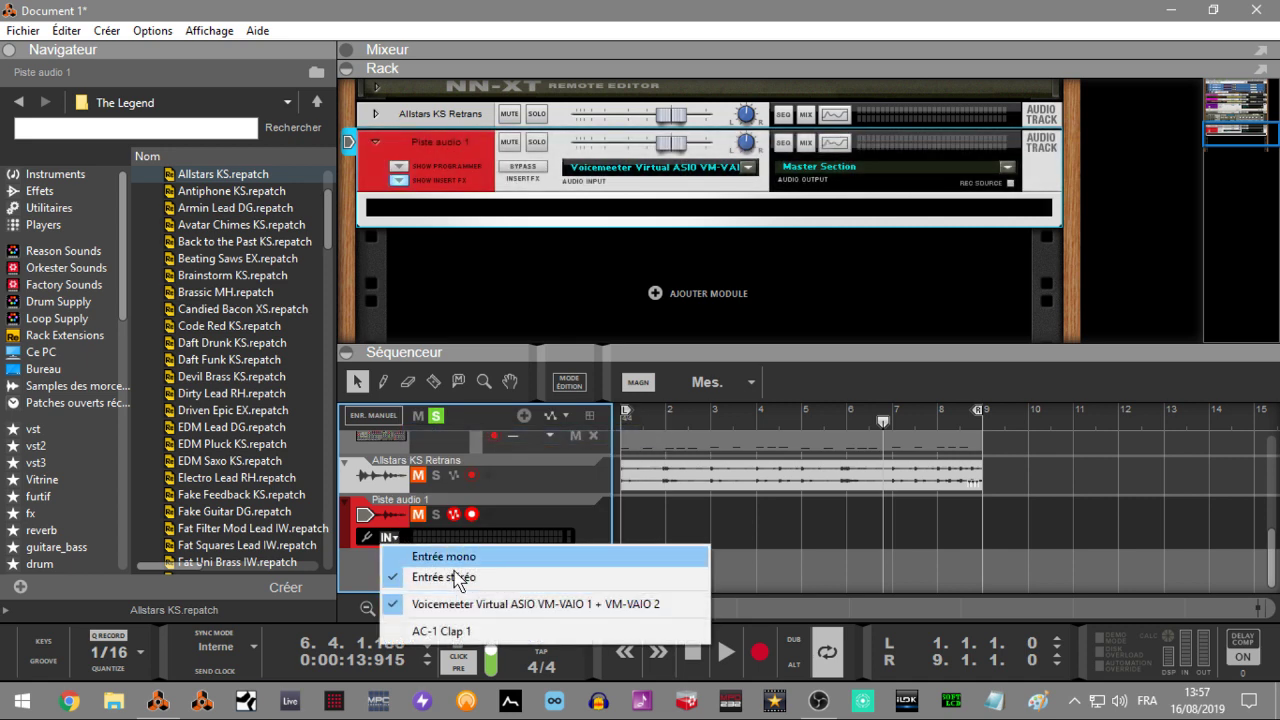
pyautogui.click(477, 630)
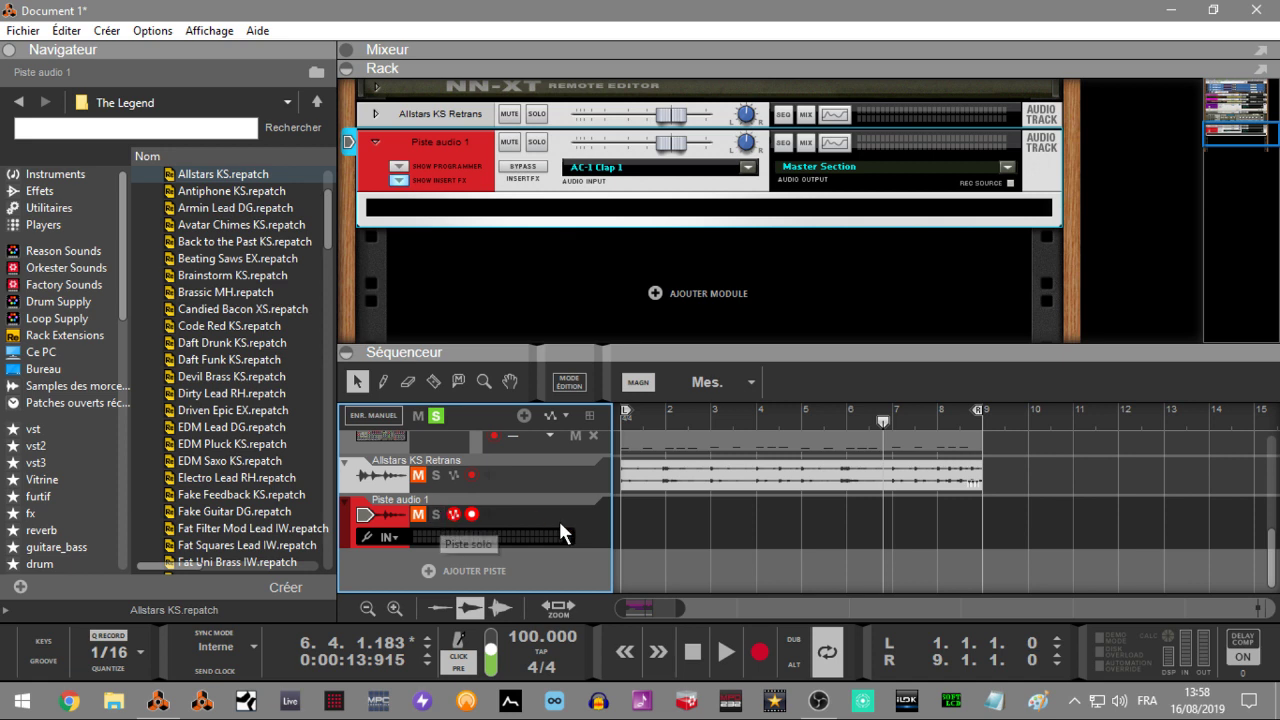
# - Record the soloed claps onto the new audio track over the eight bars, with looping switched off
pyautogui.hotkey('ctrl', 'Return')
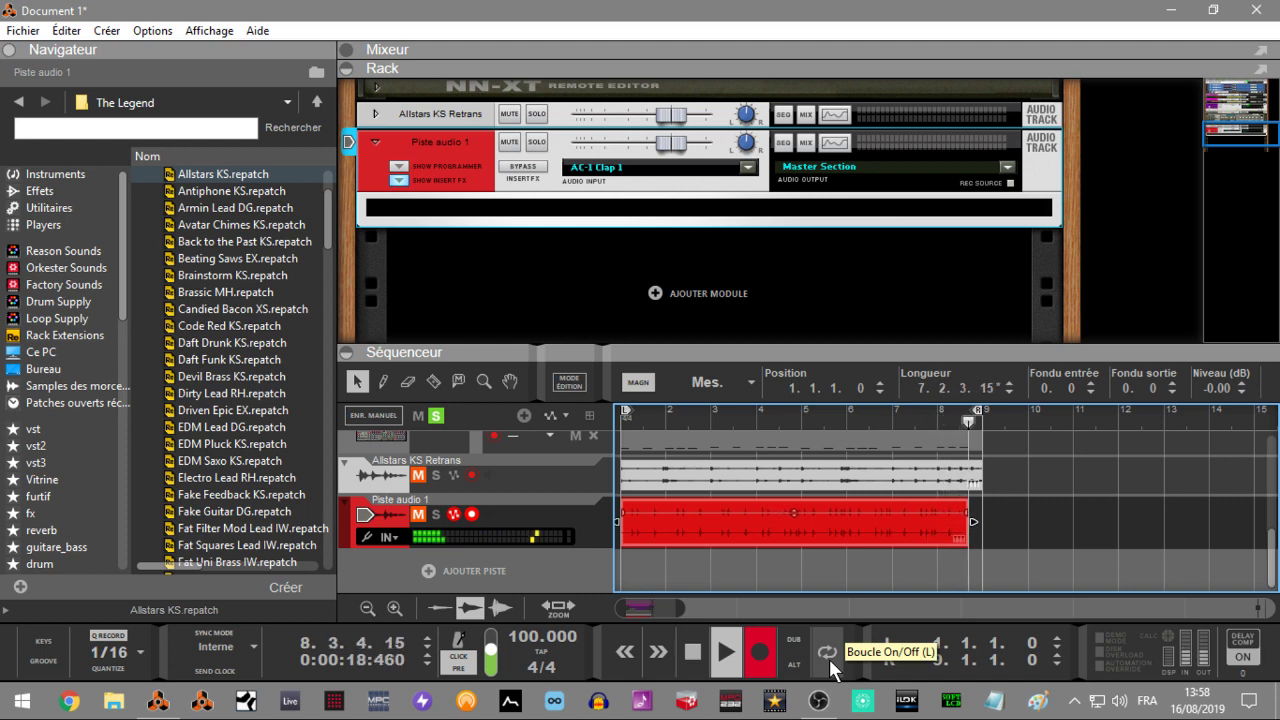
pyautogui.press('space')
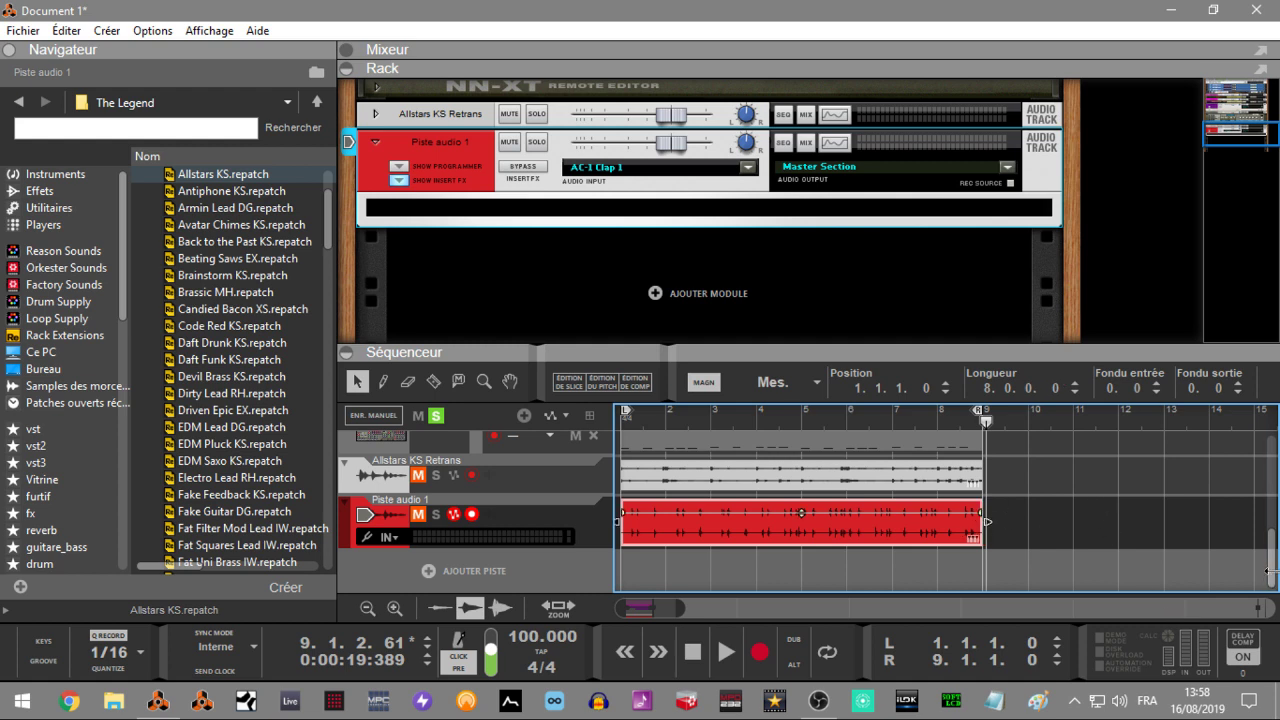
# - Delete the AC-1 Clap 1 device together with its track
pyautogui.moveTo(1272, 580); pyautogui.dragTo(1267, 515)
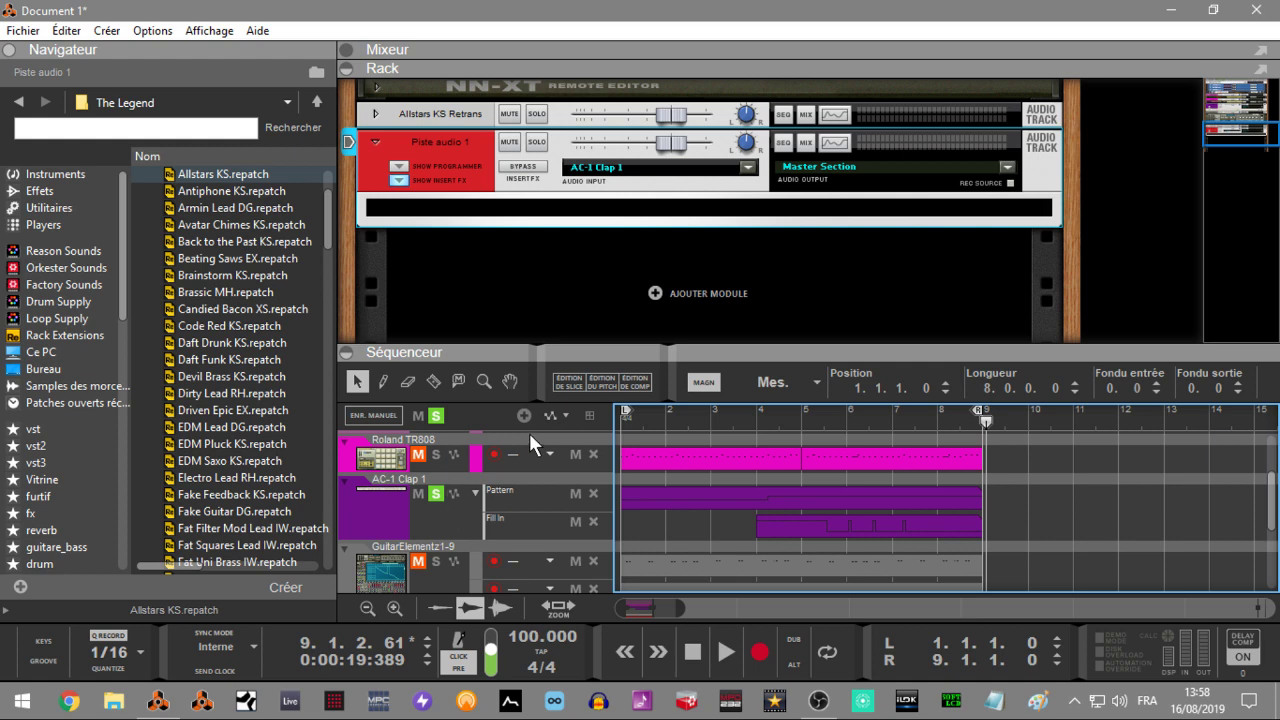
pyautogui.moveTo(1220, 130); pyautogui.dragTo(1210, 107)
pyautogui.click(843, 190)
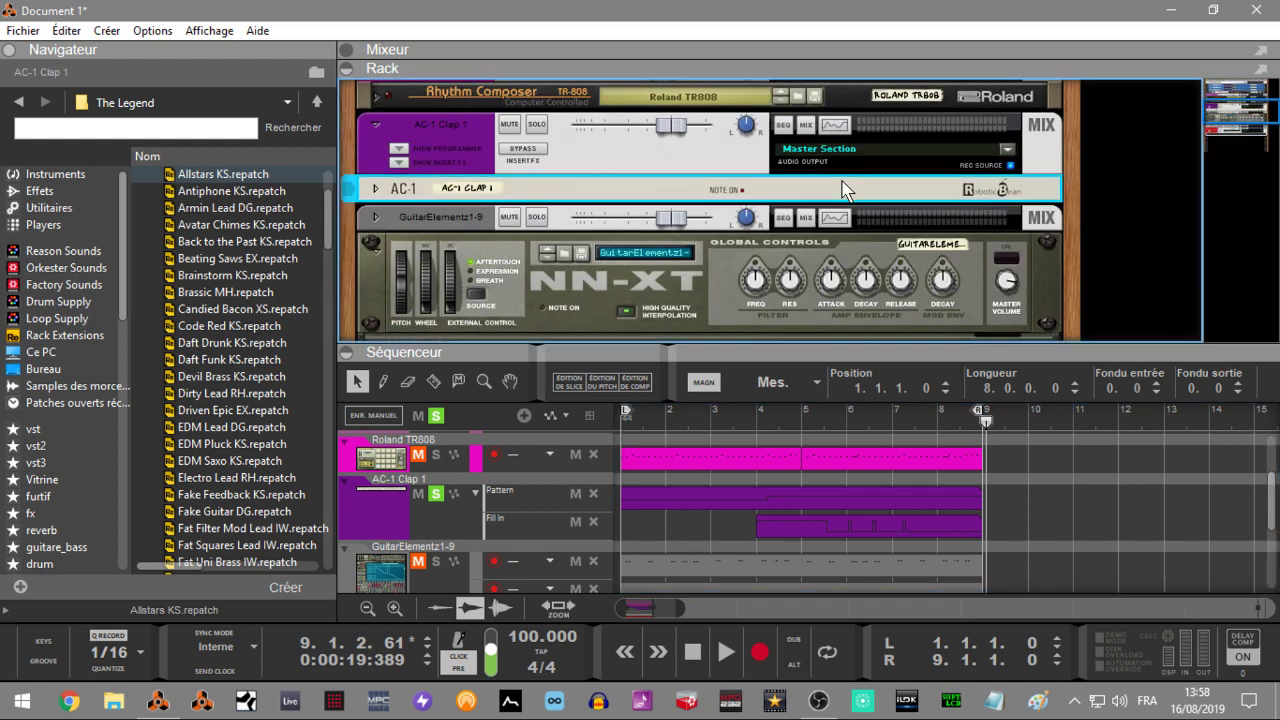
pyautogui.press('Delete')
pyautogui.press('Return')
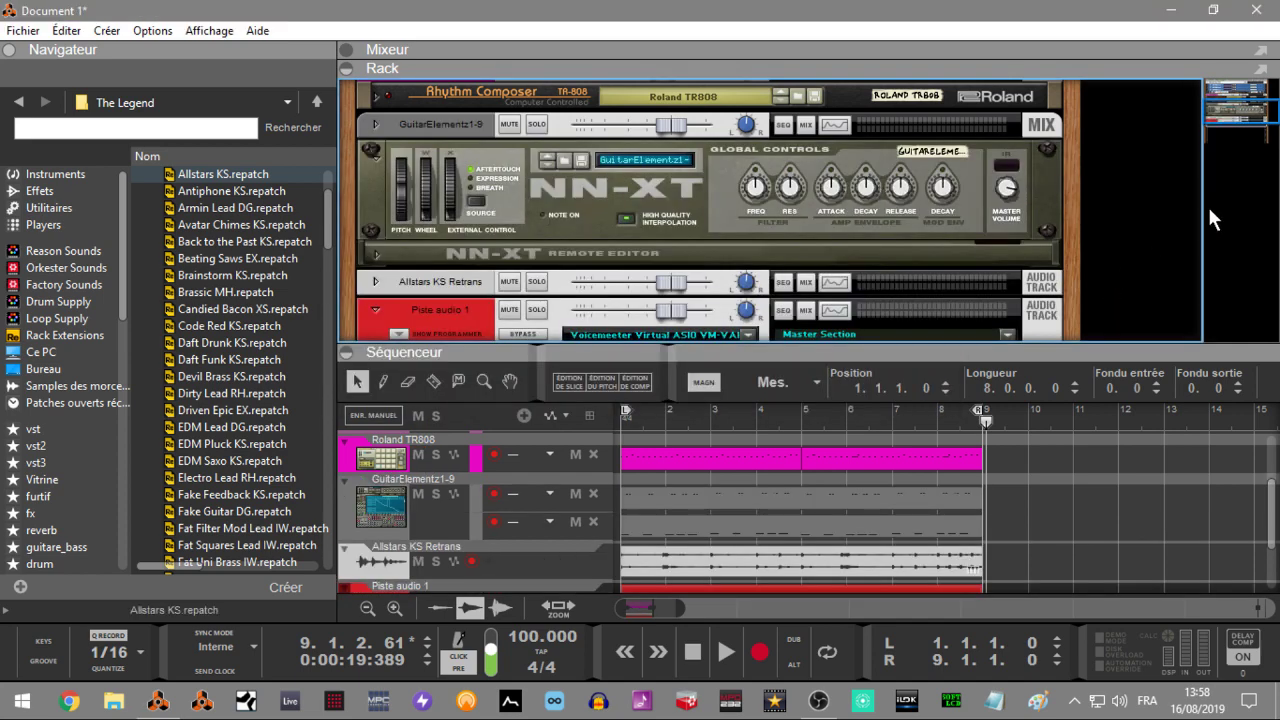
# - Bring the two audio tracks into view in the rack and play the beat from bar 1
pyautogui.moveTo(1268, 107); pyautogui.dragTo(1255, 120)
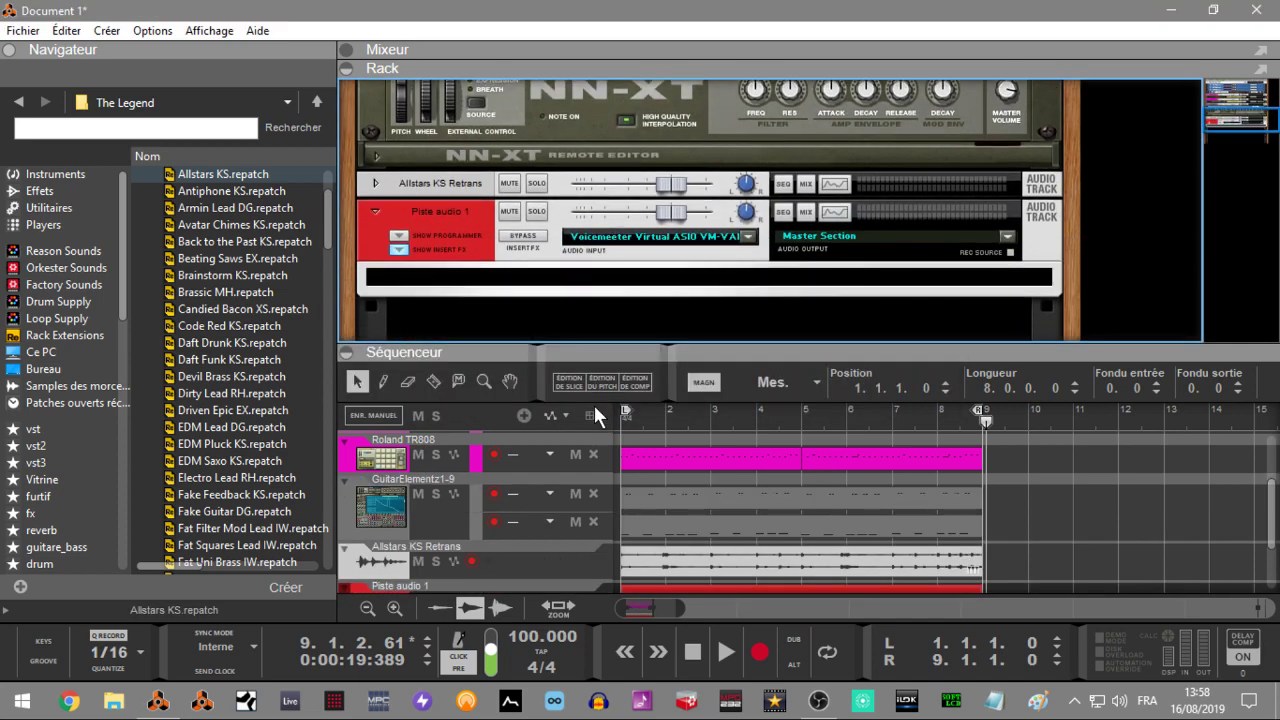
pyautogui.press('space')
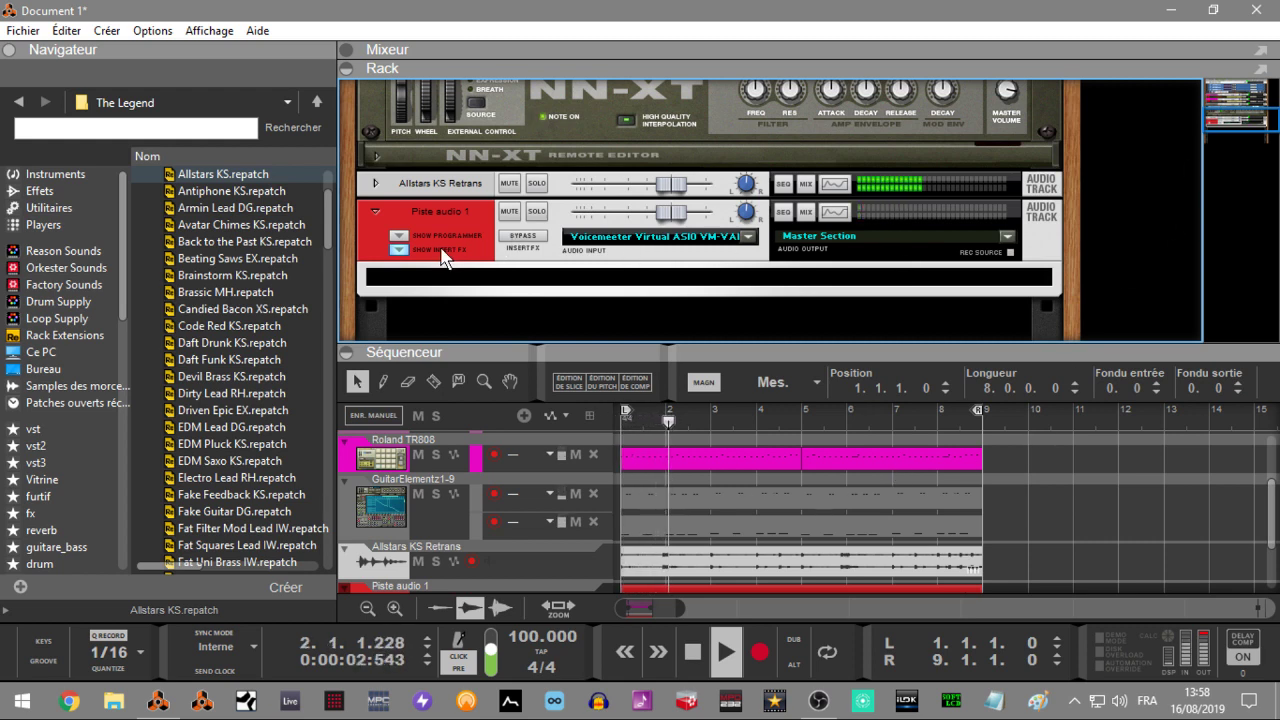
# - Hide the insert FX area of Piste audio 1 and stop playback with looping switched back on
pyautogui.click(400, 257)
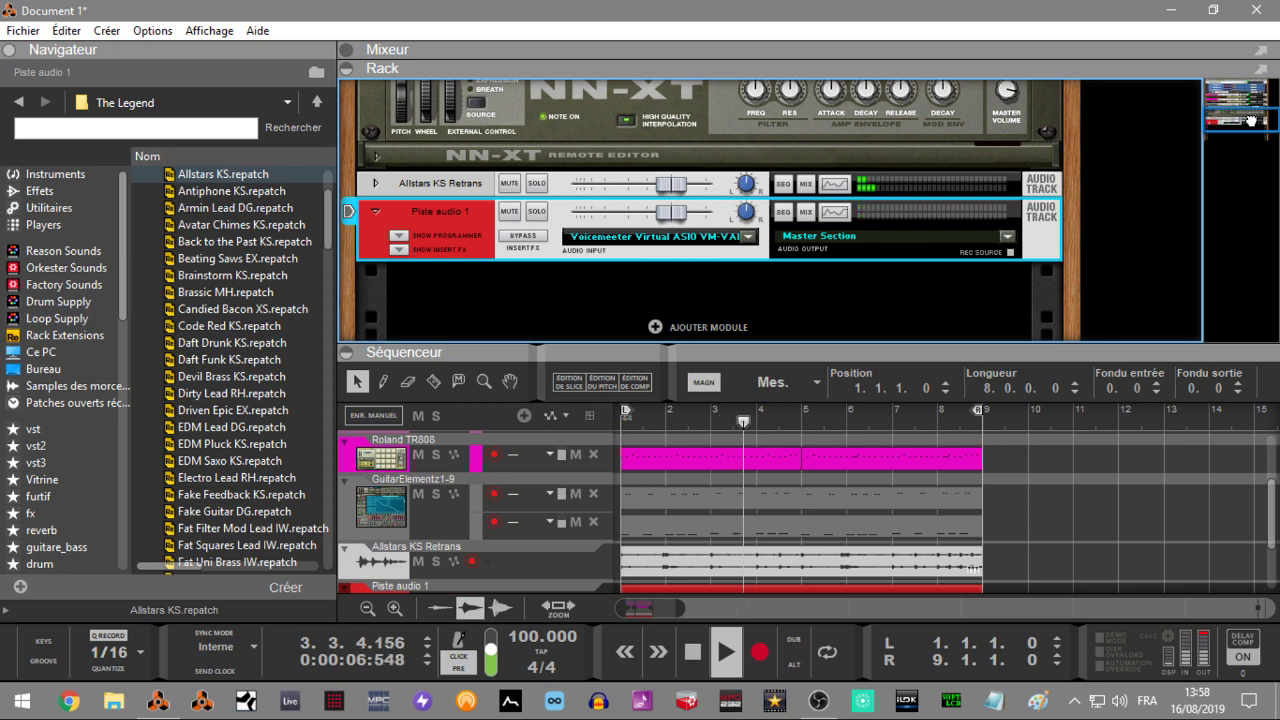
pyautogui.scroll(-3, 1250, 120)
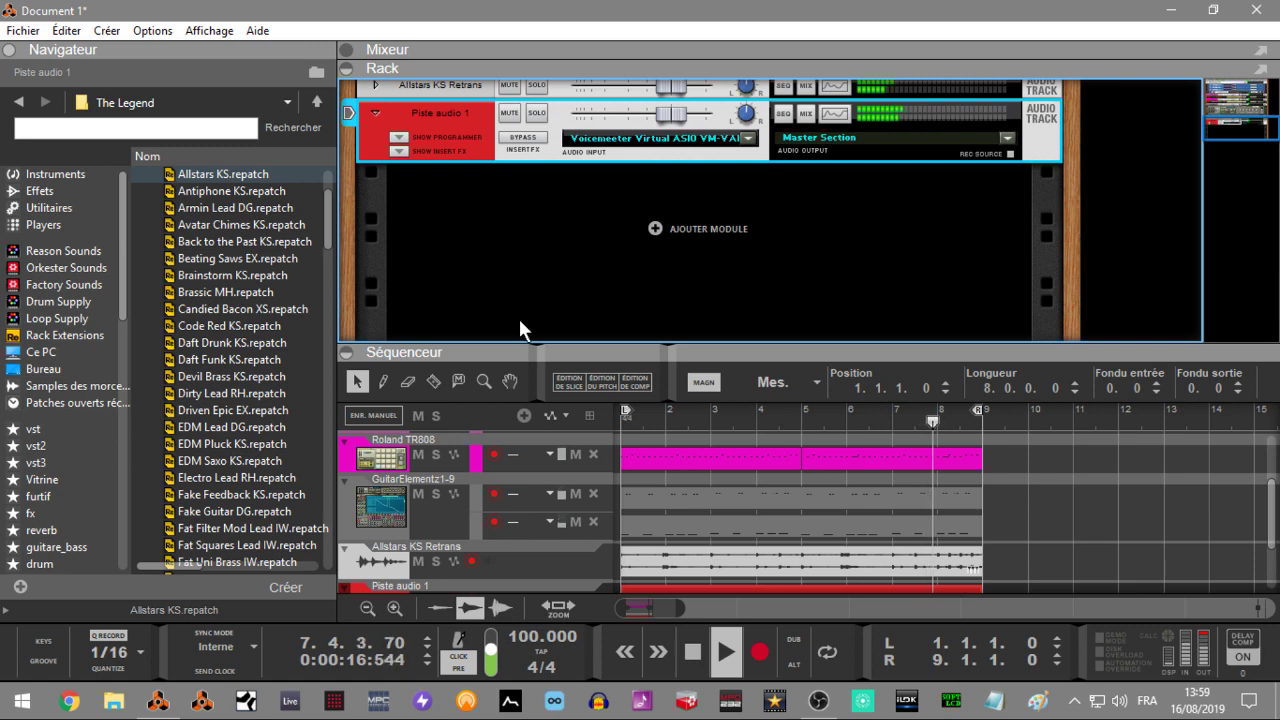
pyautogui.click(64, 170)
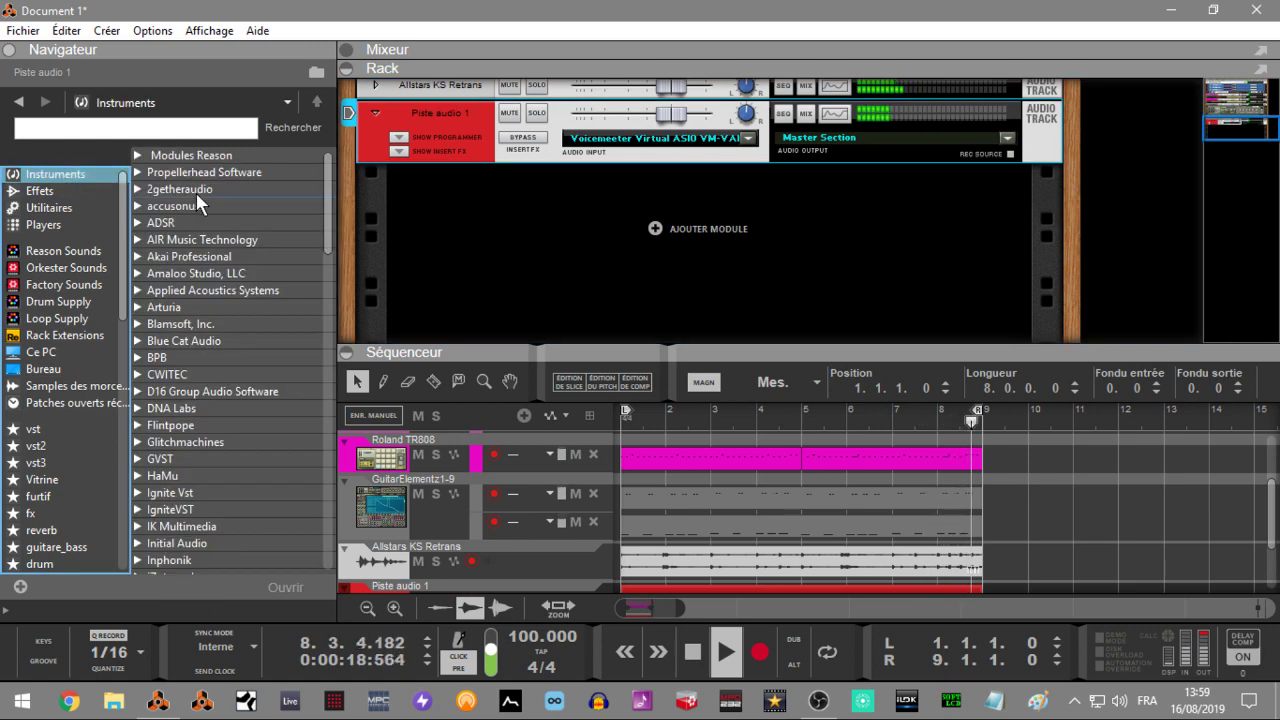
pyautogui.press('space')
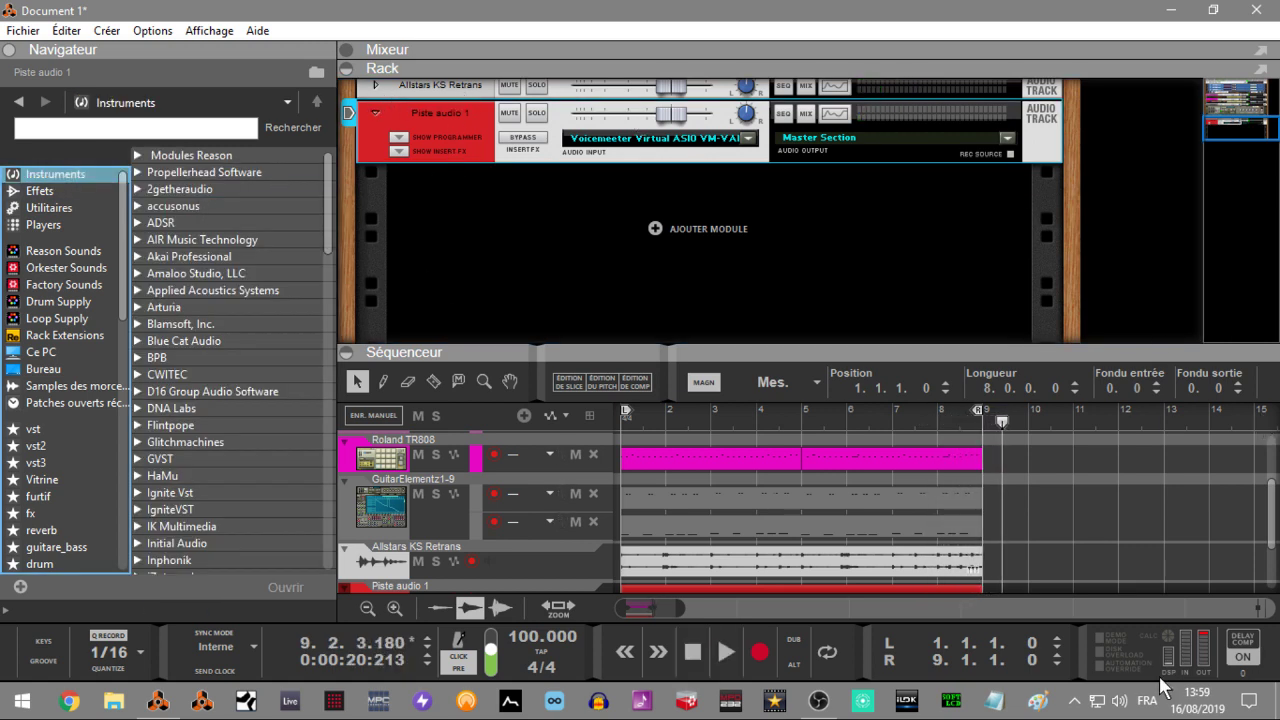
pyautogui.click(828, 661)
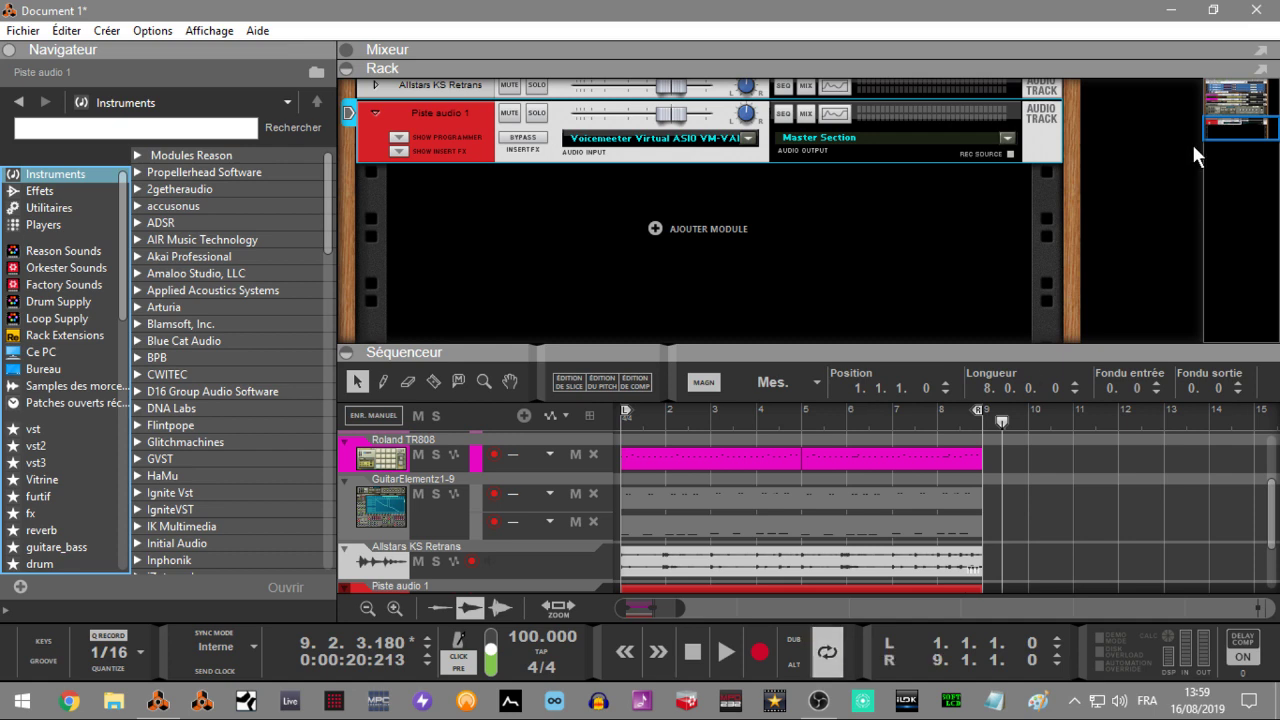
# - Unfold the Allstars KS Retrans audio track in the rack and show its insert FX area
pyautogui.moveTo(1231, 128); pyautogui.dragTo(1222, 117)
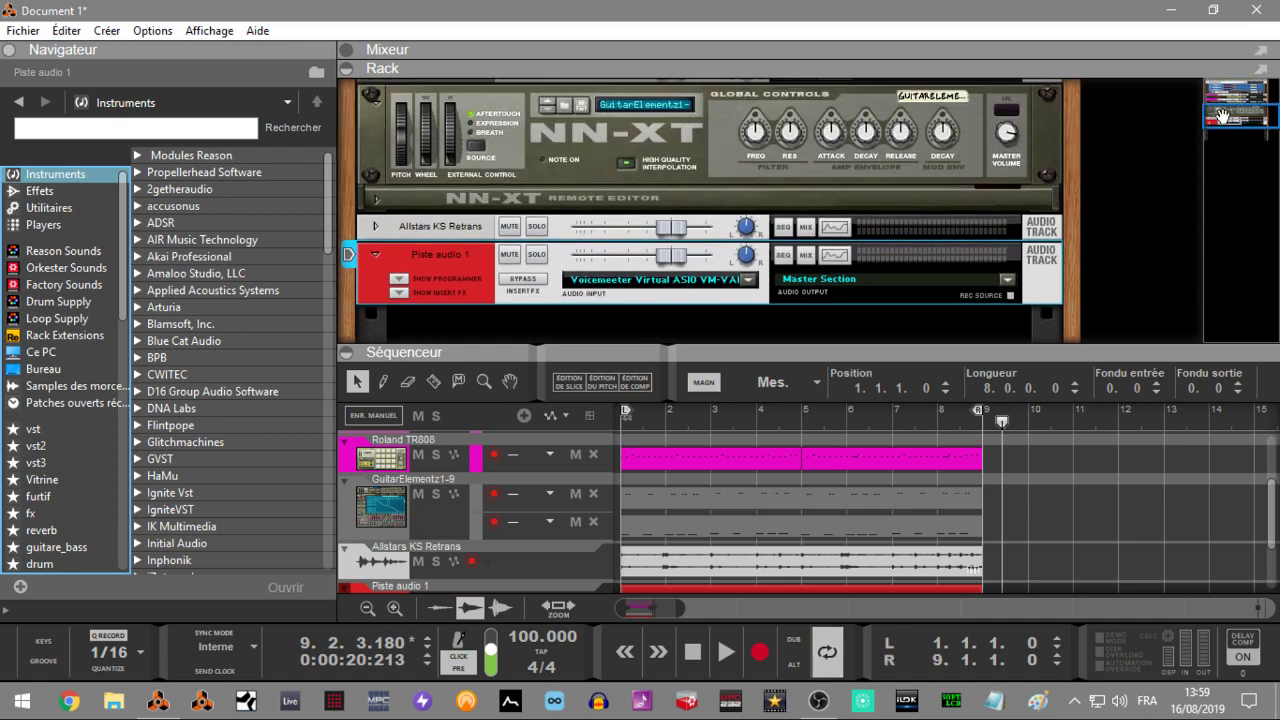
pyautogui.click(378, 227)
pyautogui.click(399, 264)
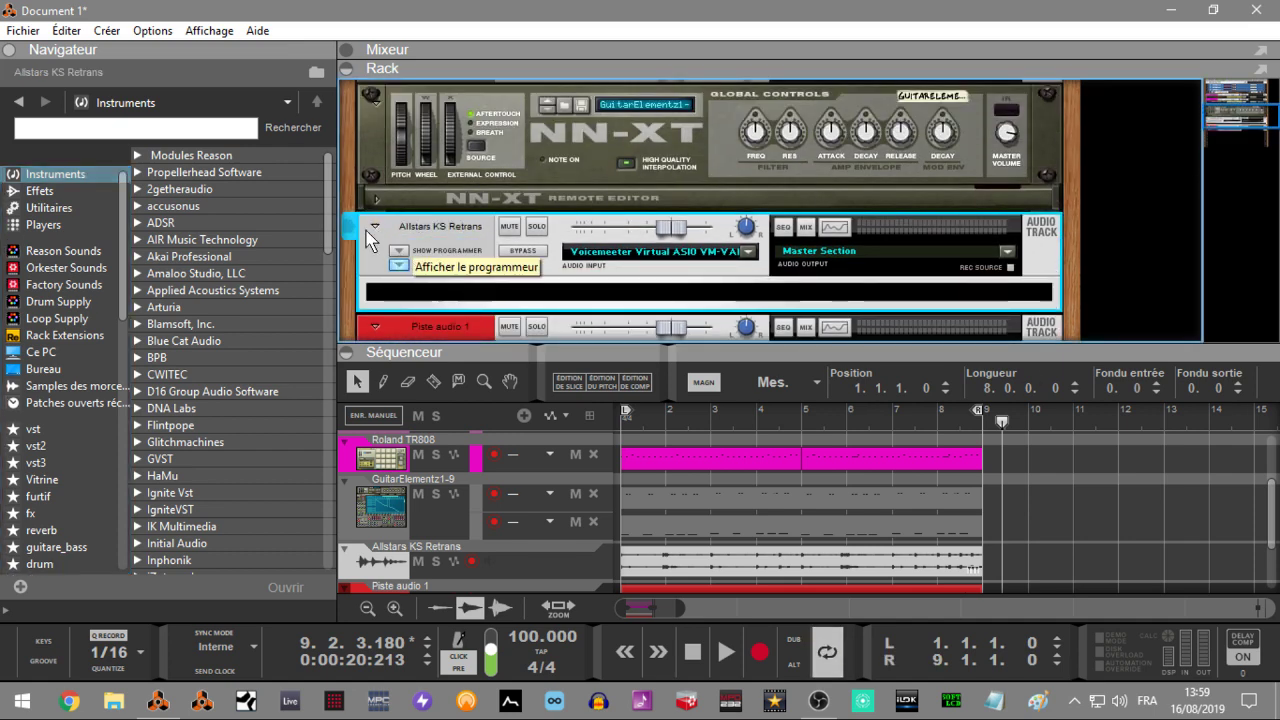
# - Insert the A1TriggerGate-x64 effect from A1AUDIO.de into the insert FX area of Allstars KS Retrans
pyautogui.click(45, 192)
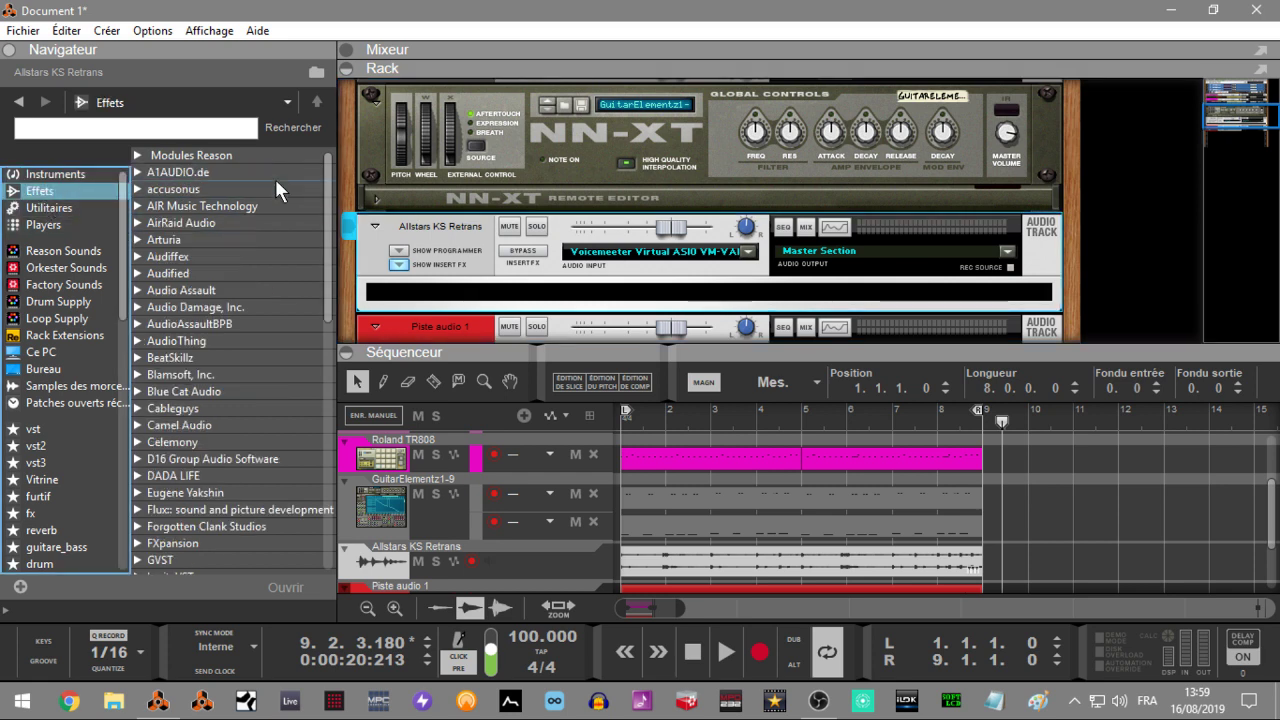
pyautogui.click(140, 176)
pyautogui.click(253, 334)
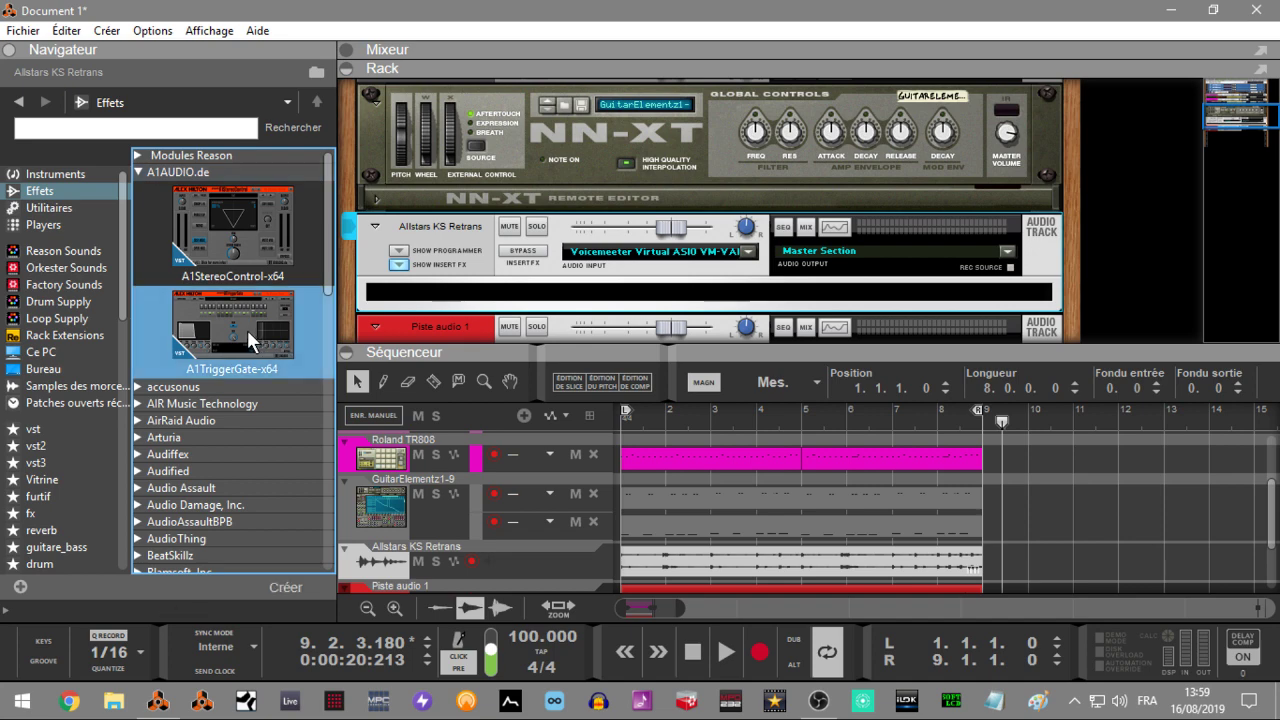
pyautogui.moveTo(247, 329)
pyautogui.mouseDown()
pyautogui.moveTo(603, 293)
pyautogui.moveTo(608, 312)
pyautogui.mouseUp()
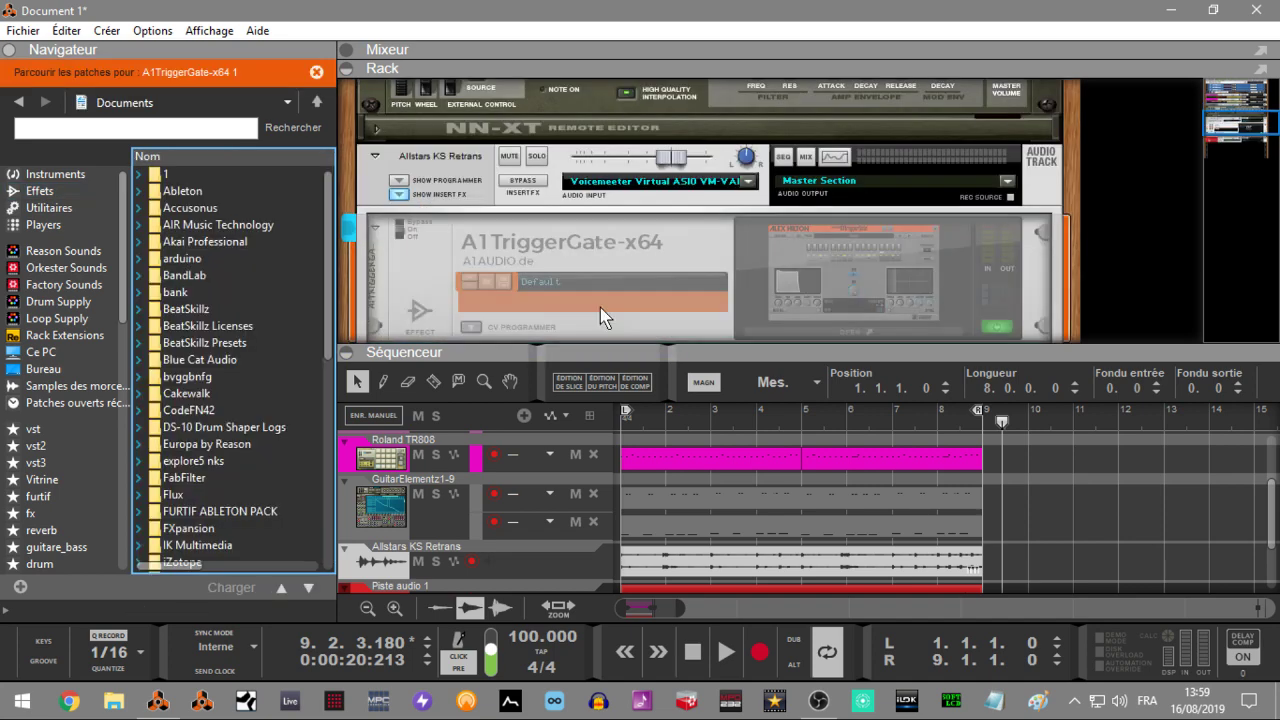
# - Audition A1TriggerGate presets during playback, keep TranceGate 01 + Echo, and close the plugin window
pyautogui.click(857, 257)
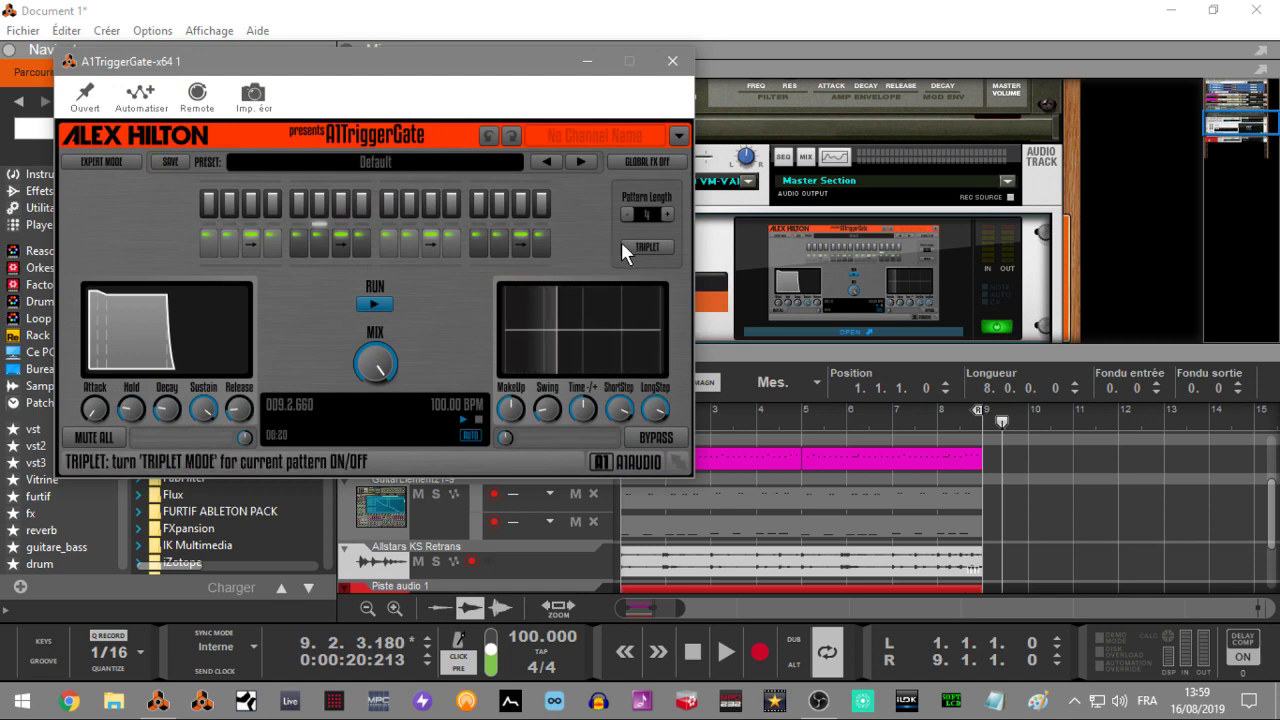
pyautogui.press('space')
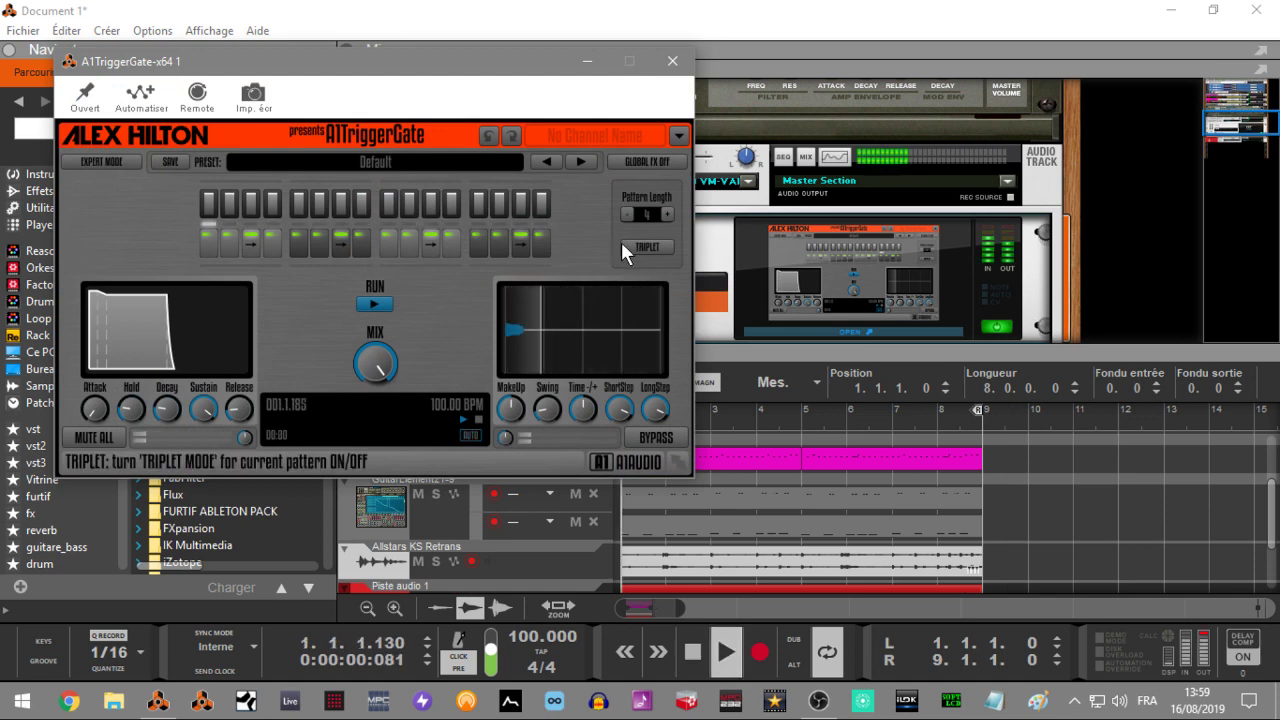
pyautogui.click(585, 160)
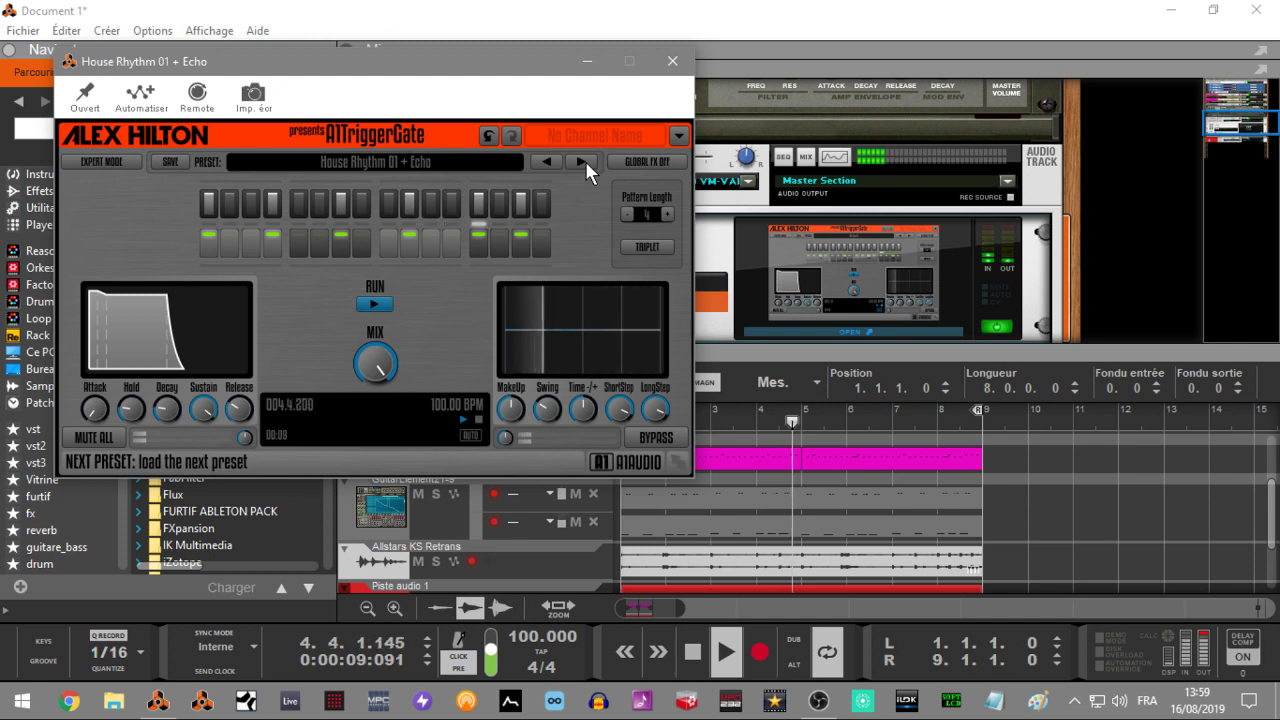
pyautogui.click(582, 161)
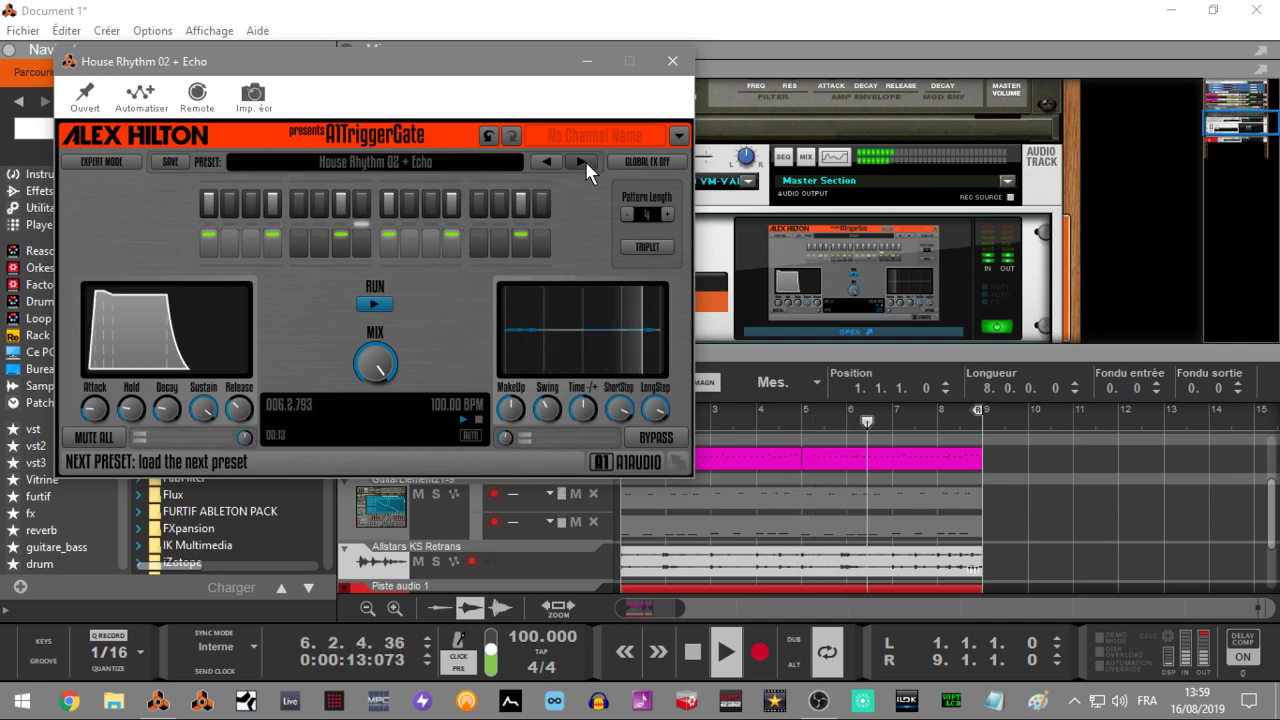
pyautogui.click(582, 161)
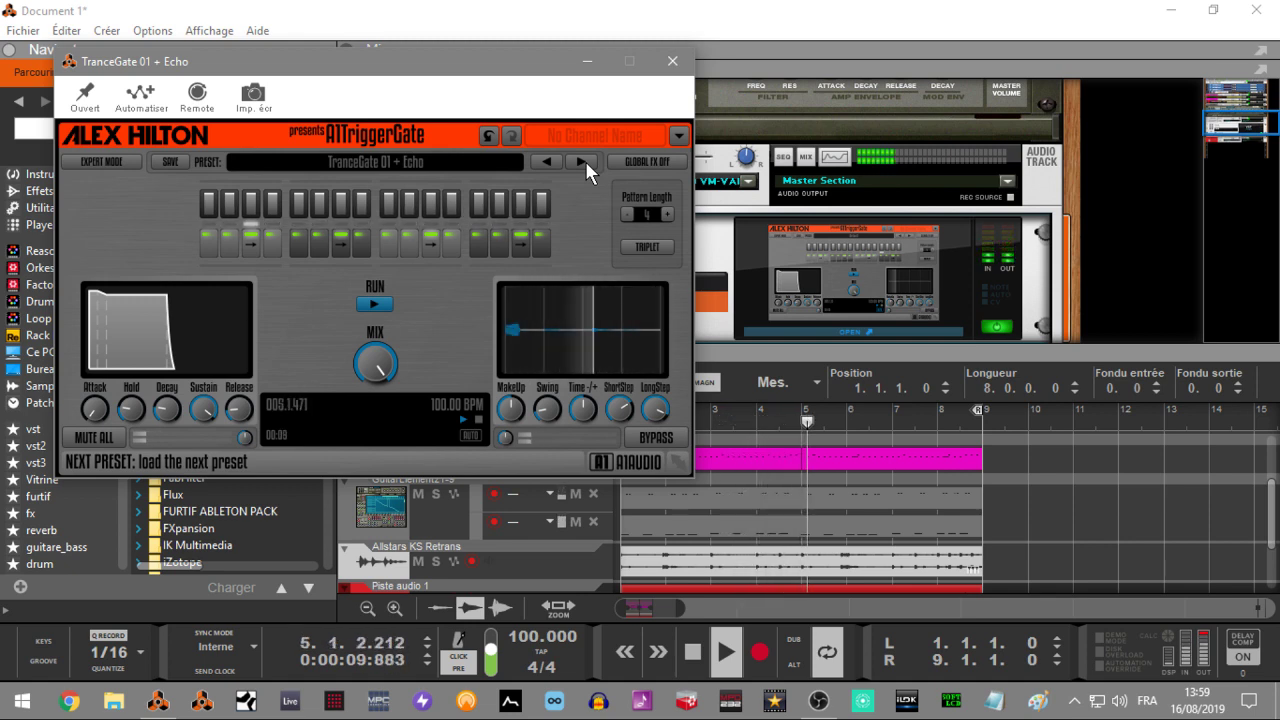
pyautogui.click(671, 61)
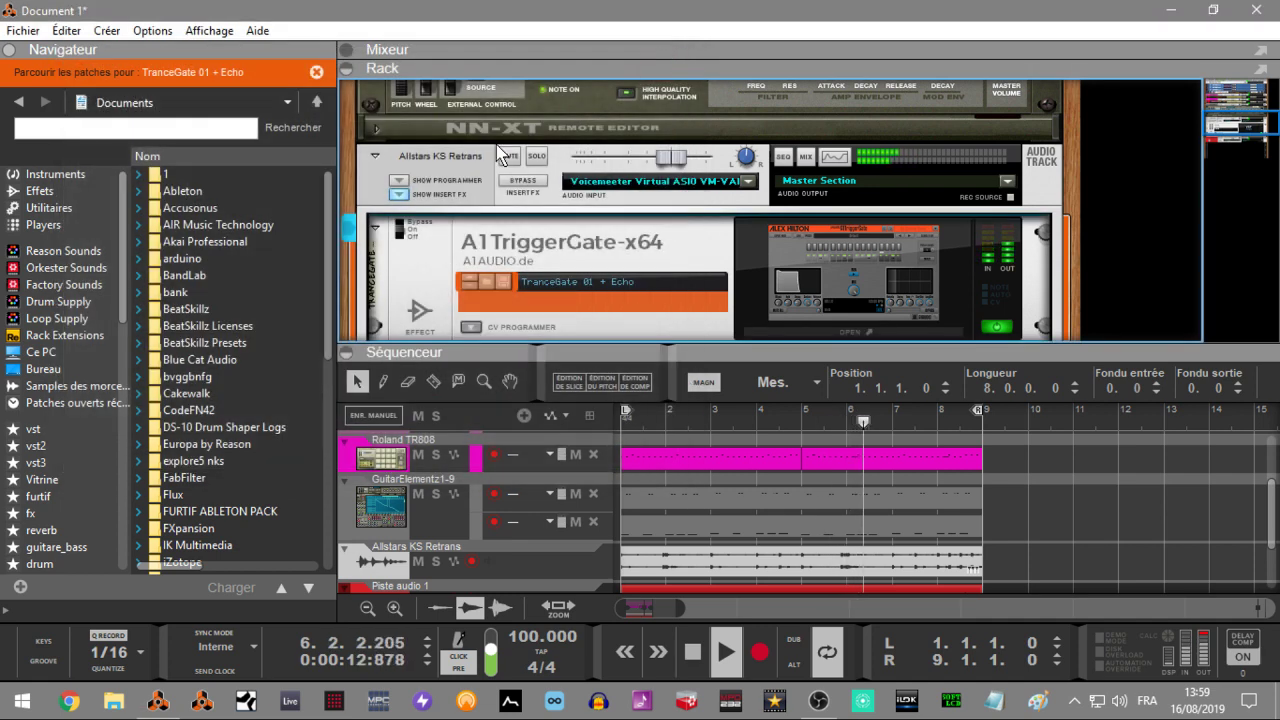
# - Fold the sequencer to enlarge the rack and unfold the LinnDrum Pop device
pyautogui.click(347, 356)
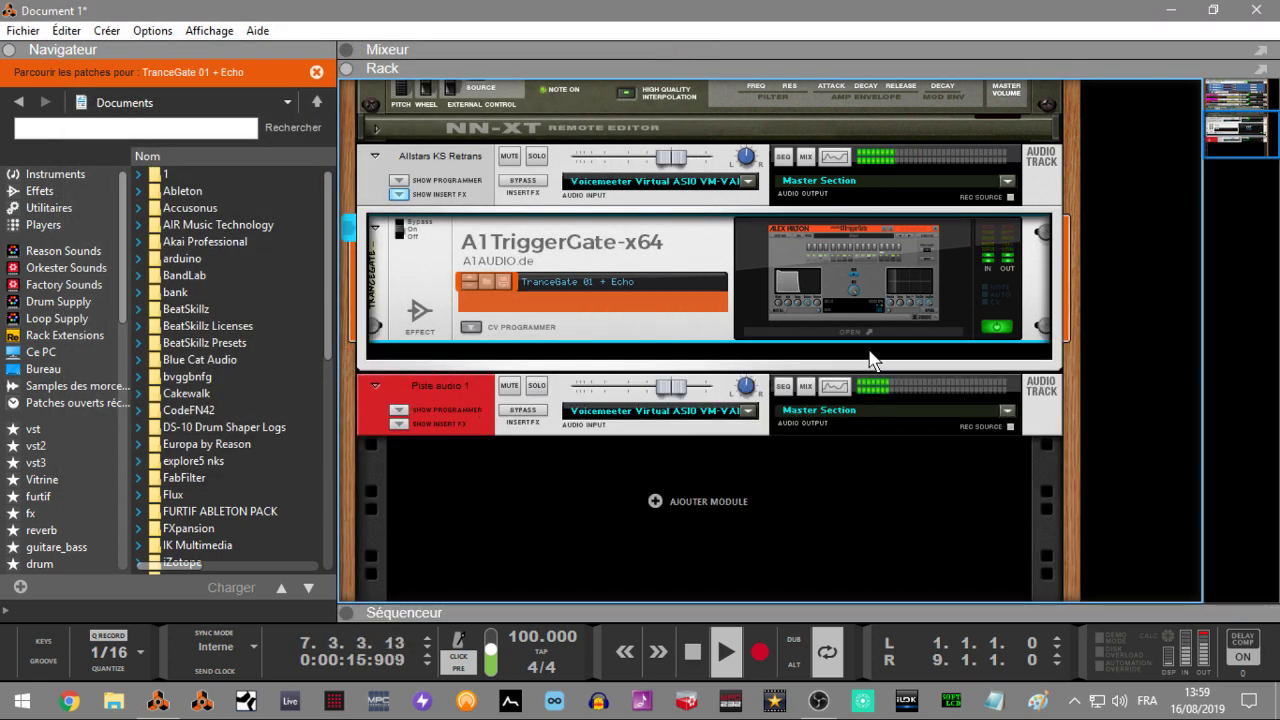
pyautogui.moveTo(1225, 145); pyautogui.dragTo(1225, 113)
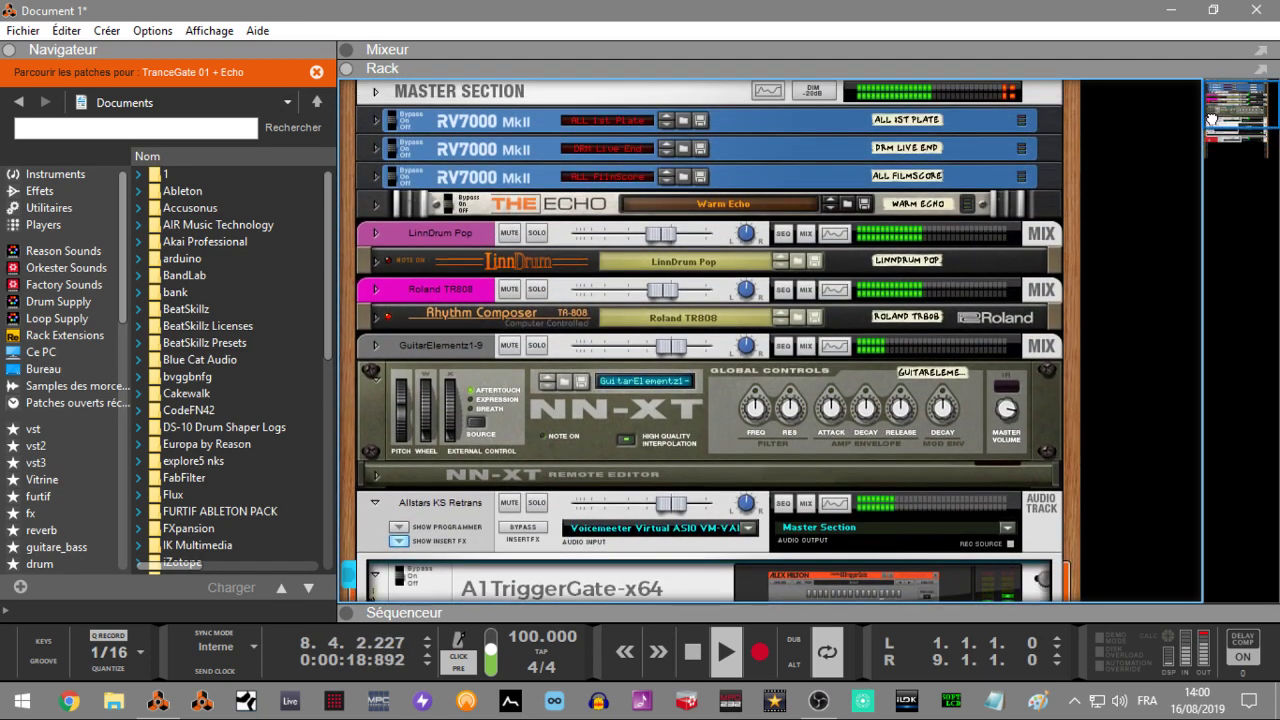
pyautogui.click(376, 261)
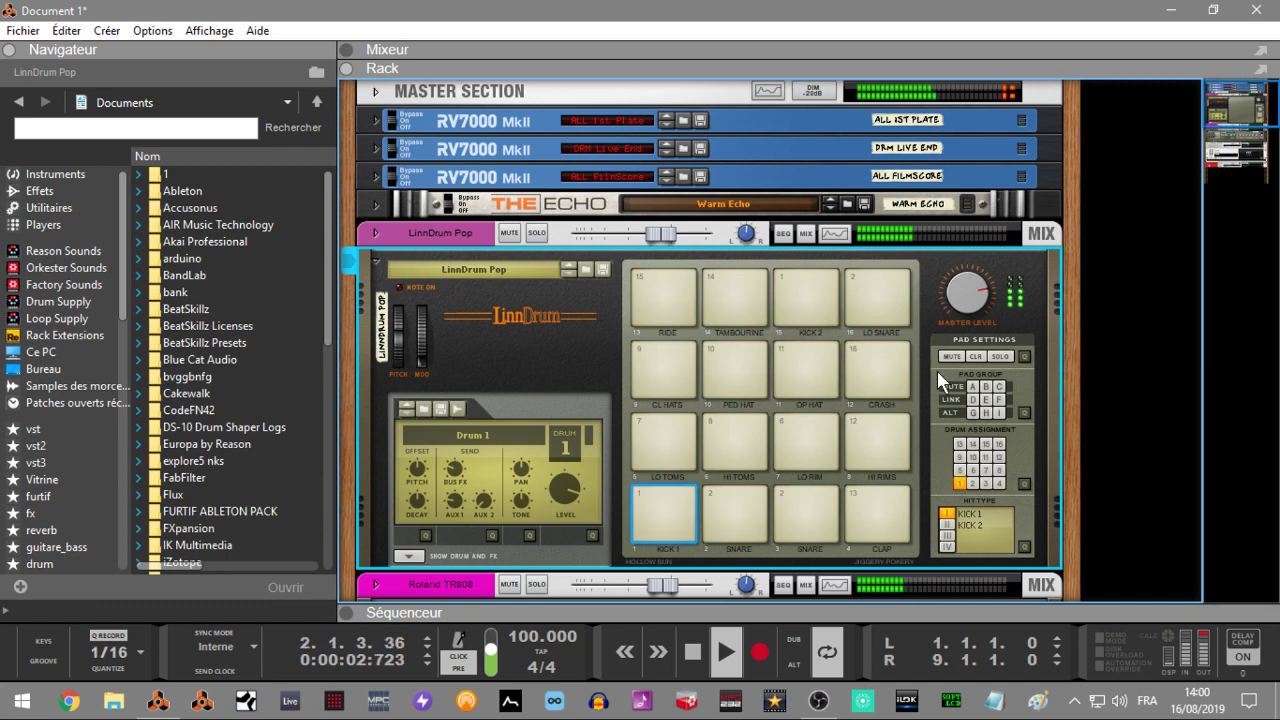
pyautogui.click(1240, 158)
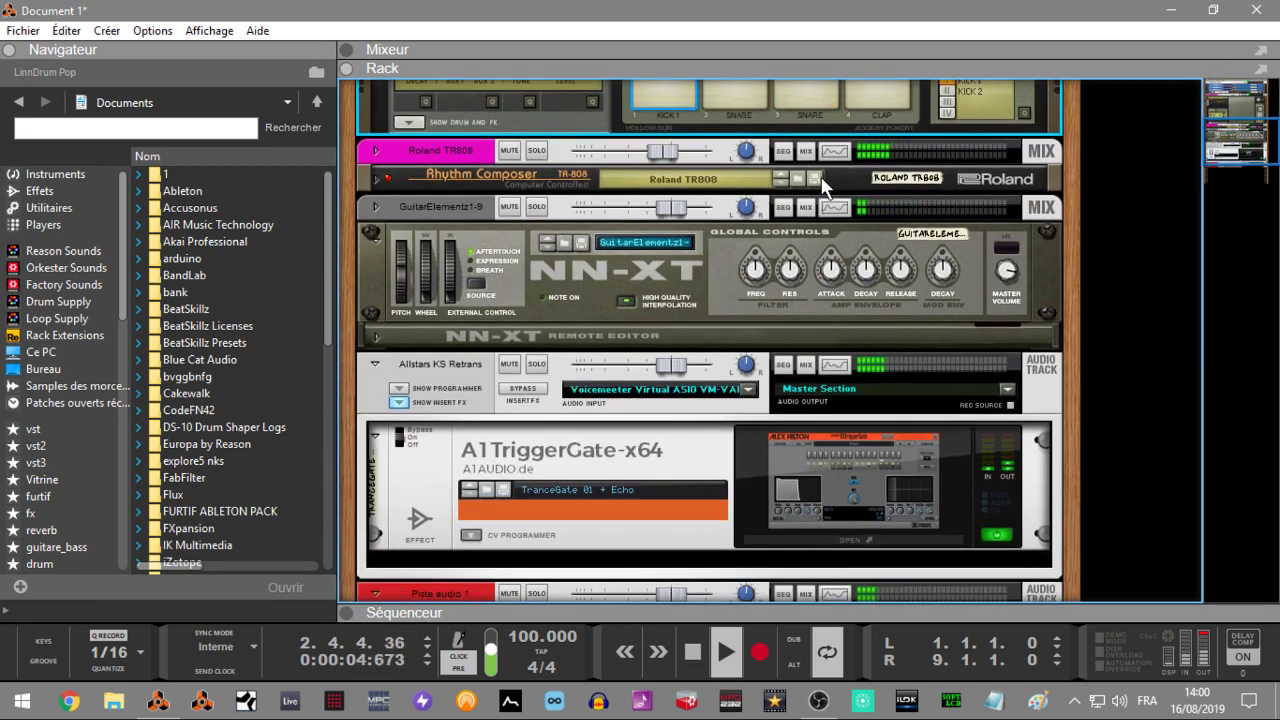
# - Show the mixer at full height with the rack folded, and stop playback
pyautogui.click(347, 50)
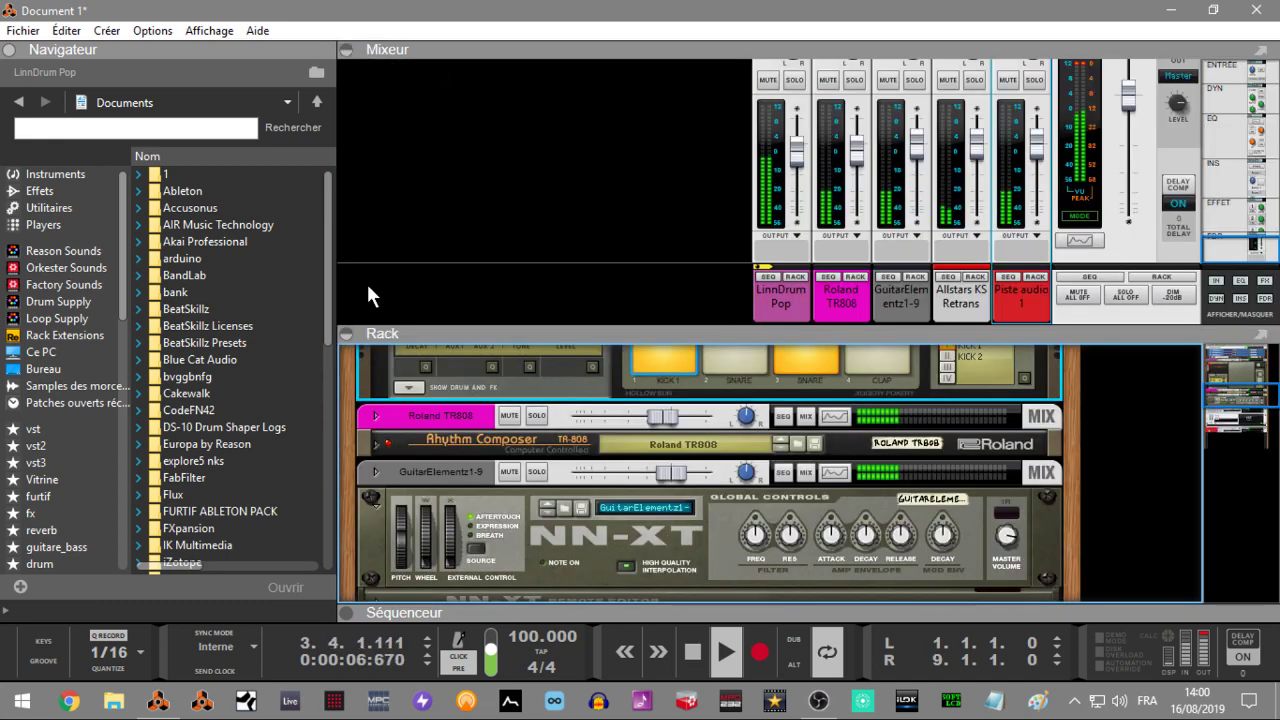
pyautogui.click(352, 337)
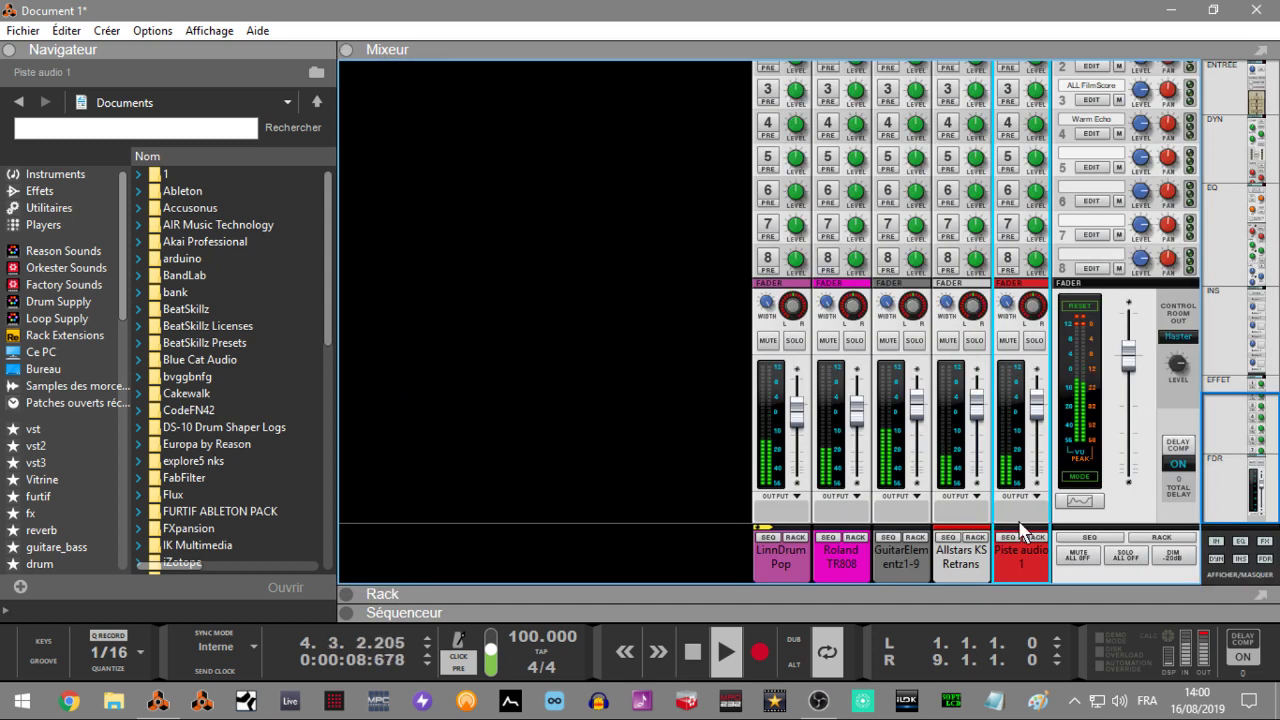
pyautogui.press('space')
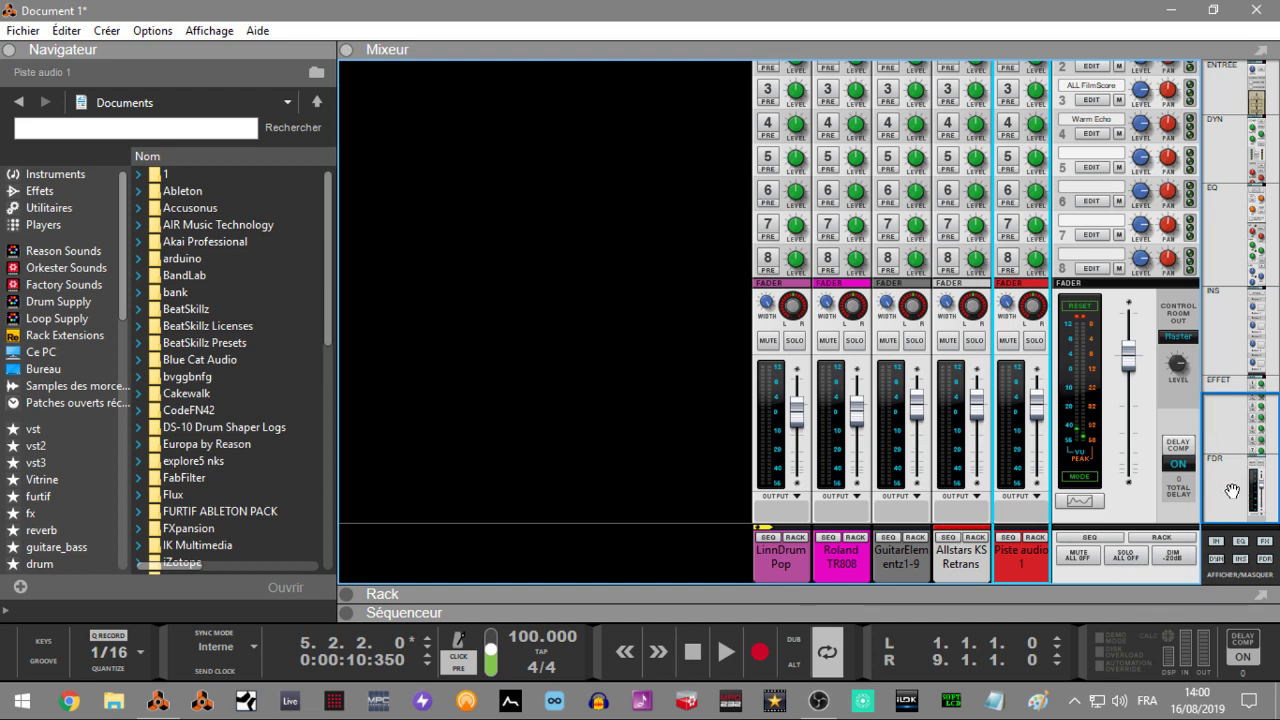
# - Hide the mixer's Inserts, effect sends, EQ and Input sections, leaving only Dynamics and Fader shown
pyautogui.click(1240, 558)
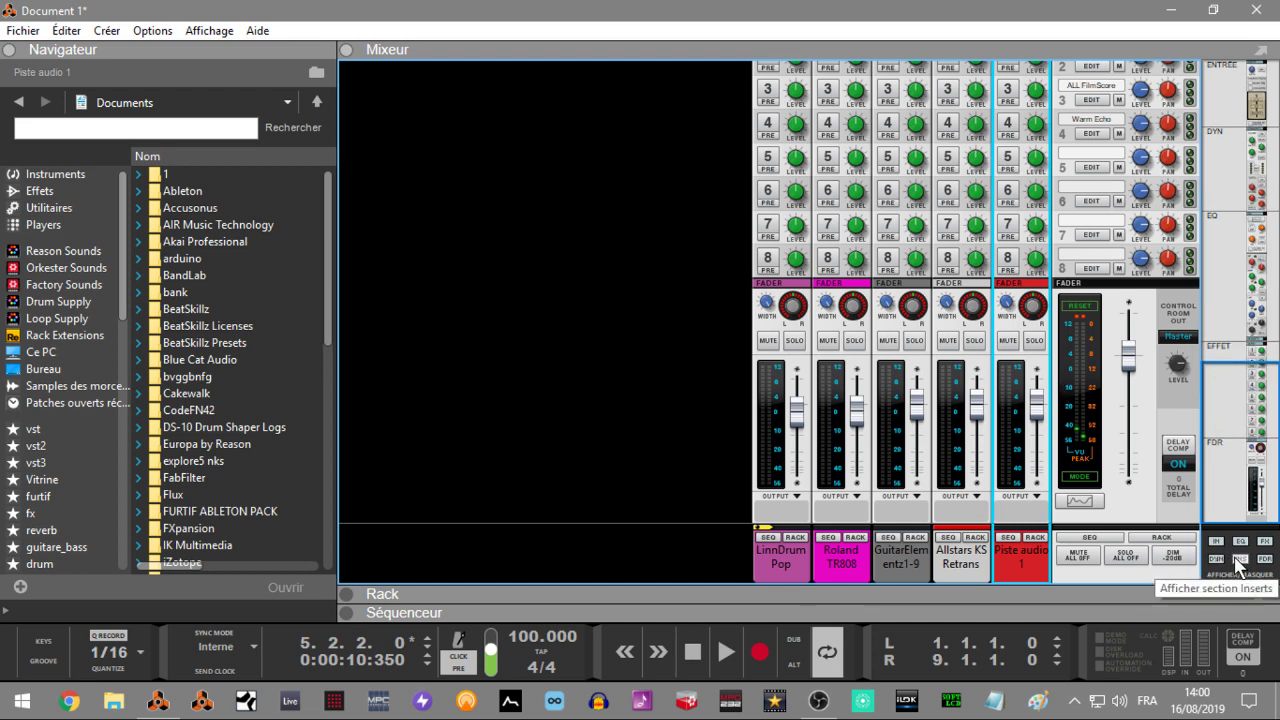
pyautogui.click(1264, 558)
pyautogui.click(1264, 544)
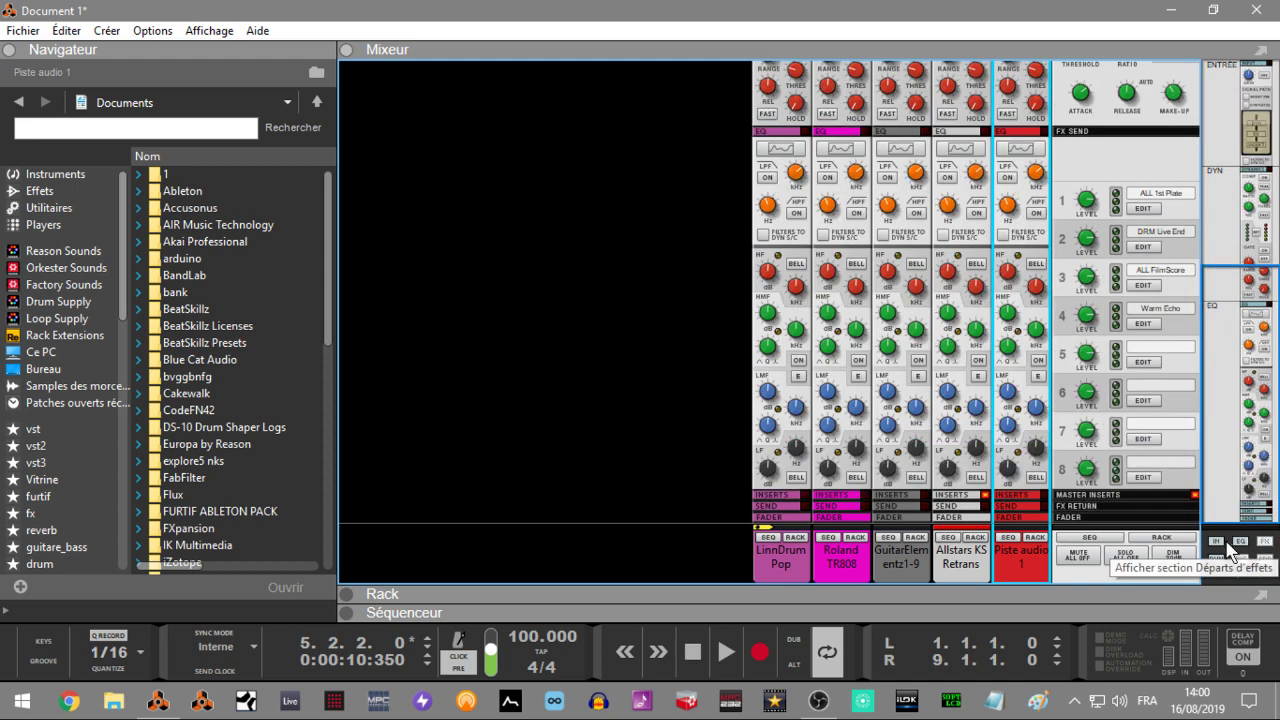
pyautogui.click(1238, 542)
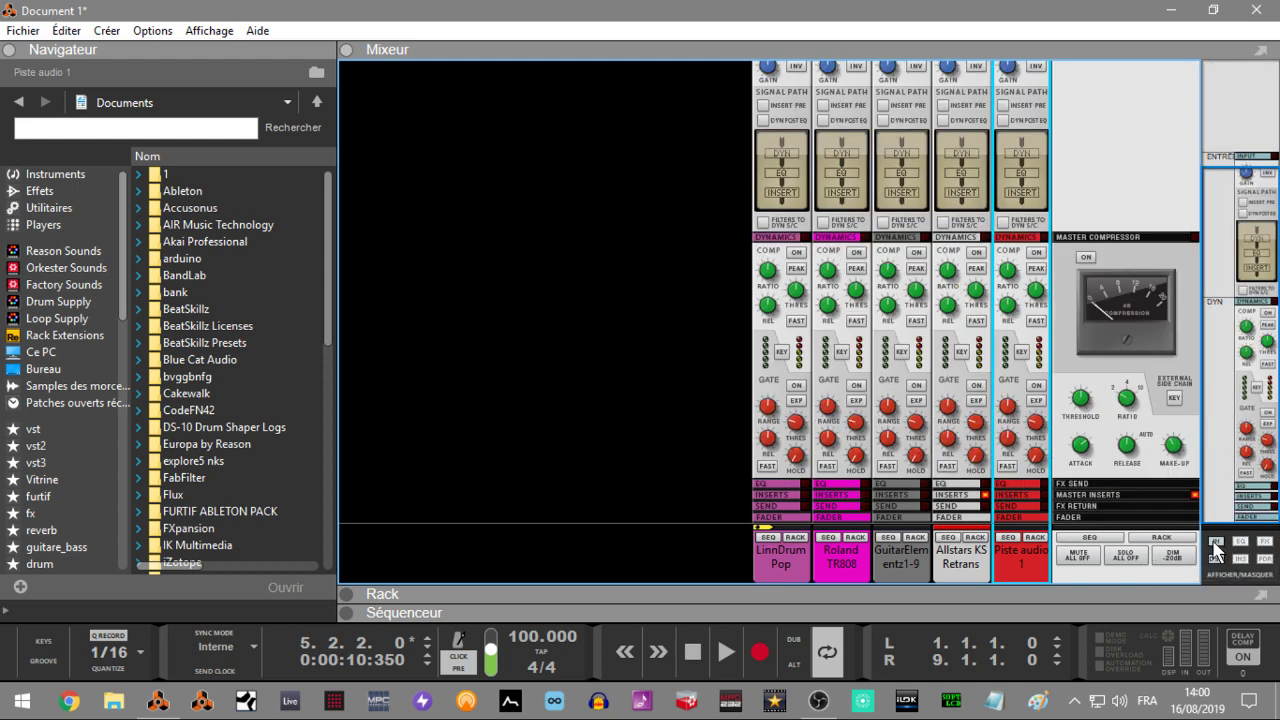
pyautogui.click(1216, 541)
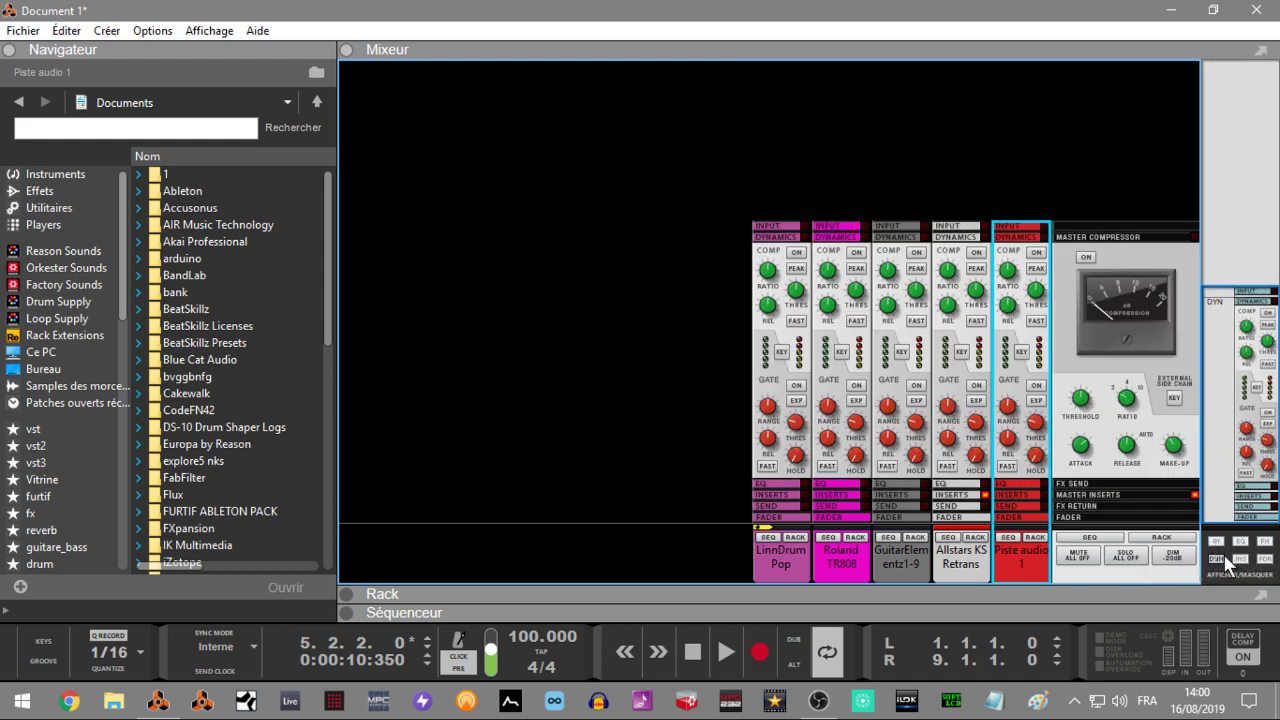
pyautogui.click(1264, 560)
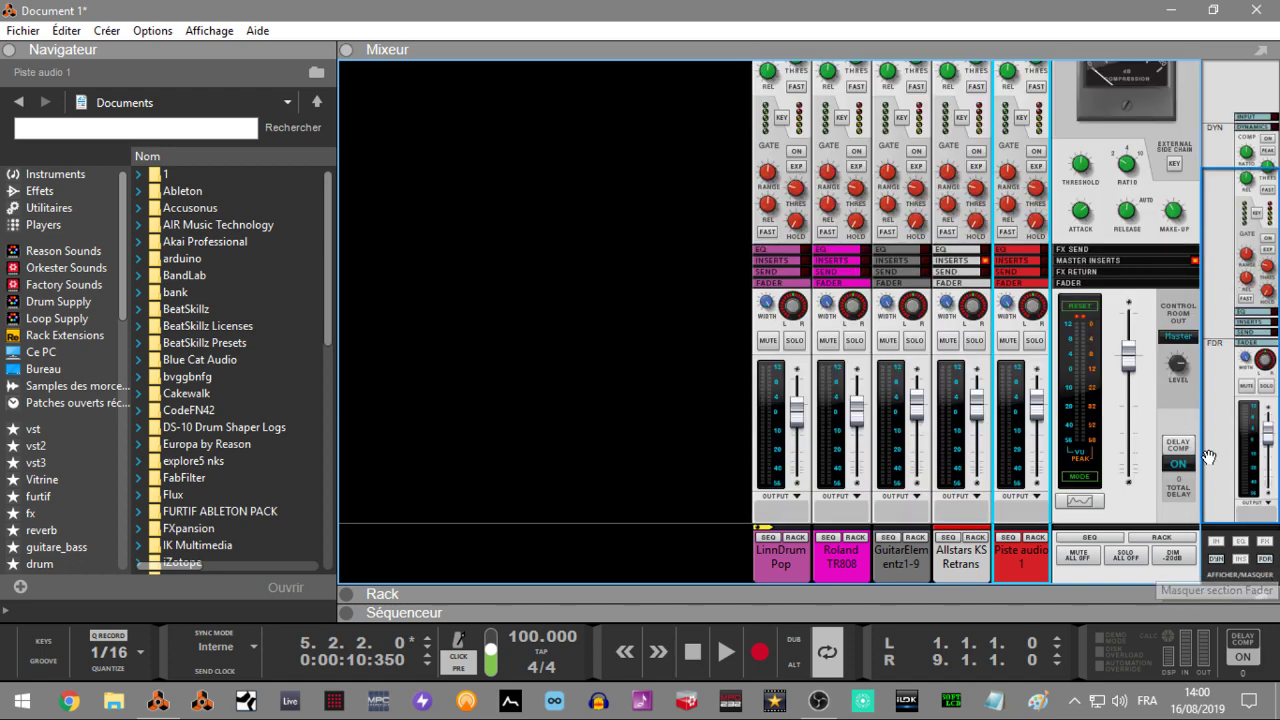
# - Play the beat with LinnDrum Pop soloed and set the master meter to its peak display mode
pyautogui.press('space')
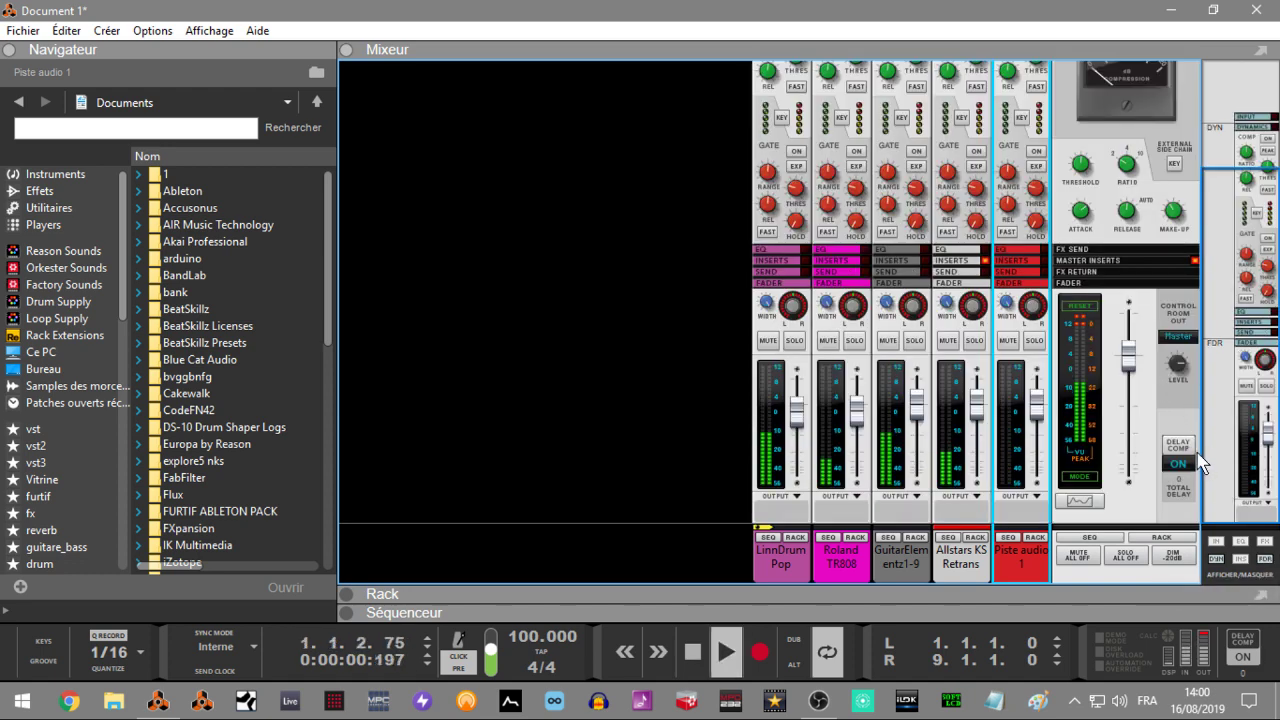
pyautogui.click(792, 342)
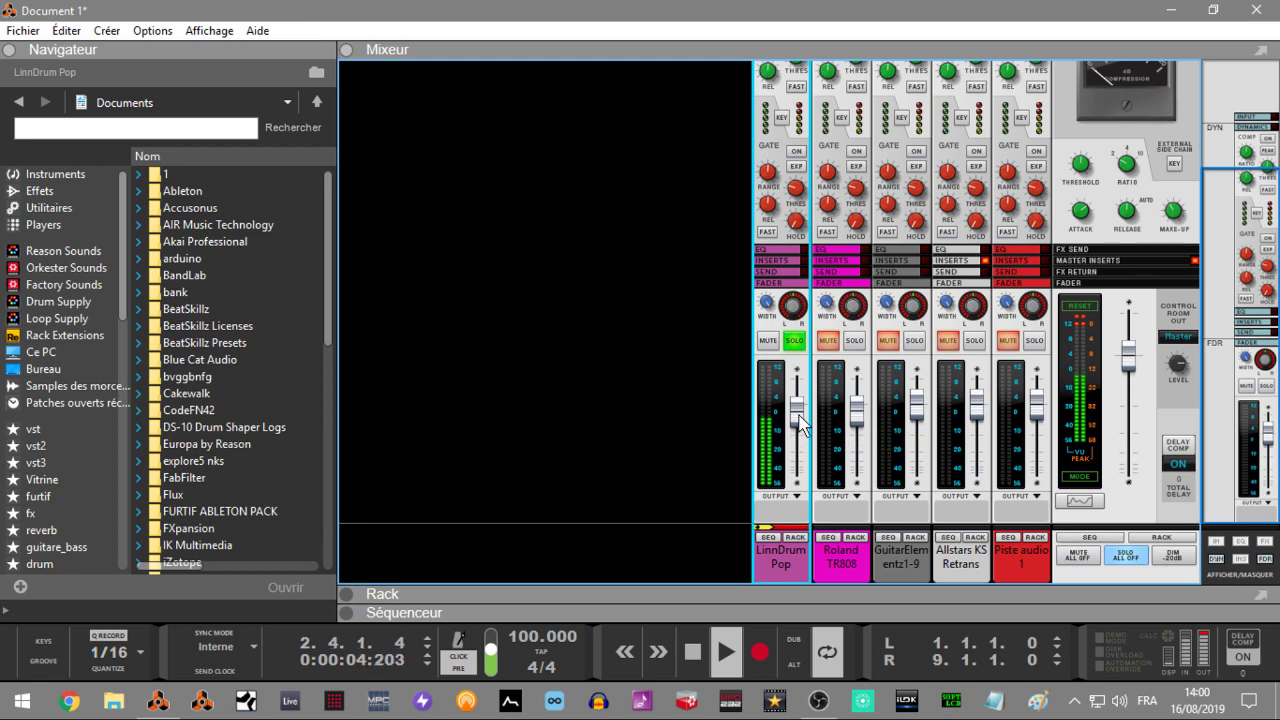
pyautogui.click(1084, 322)
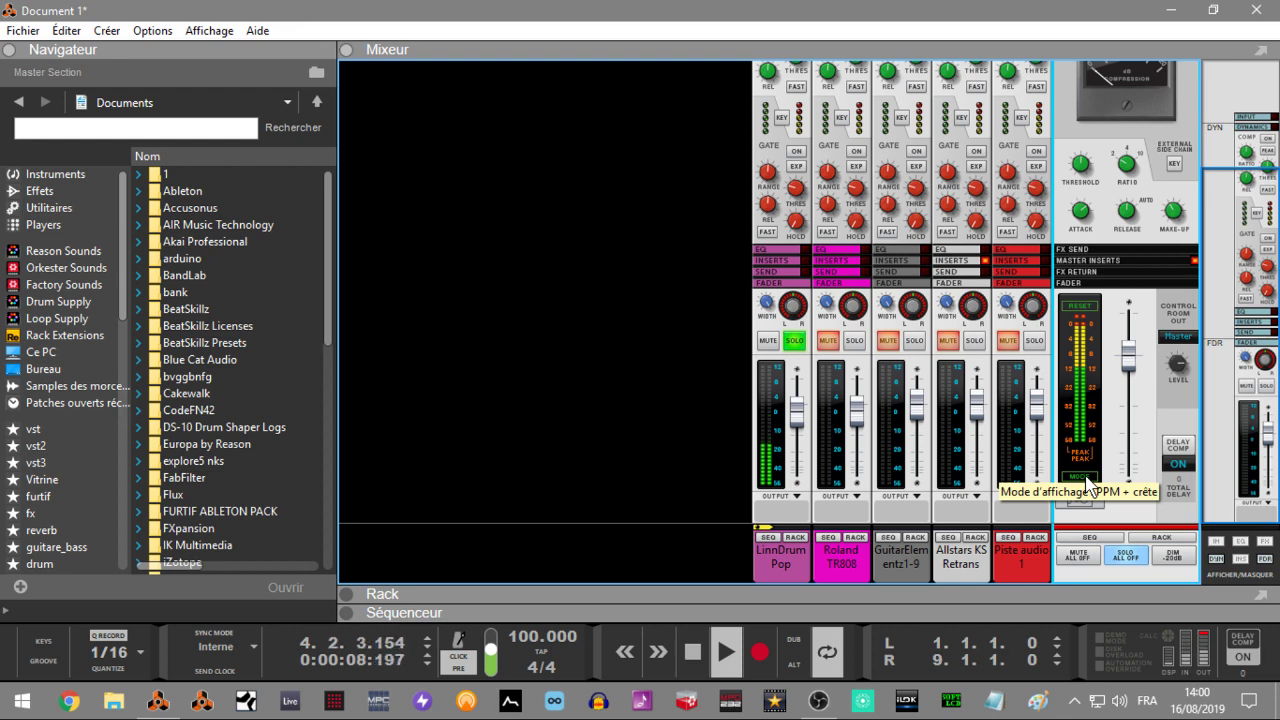
pyautogui.click(1085, 478)
pyautogui.click(1085, 478)
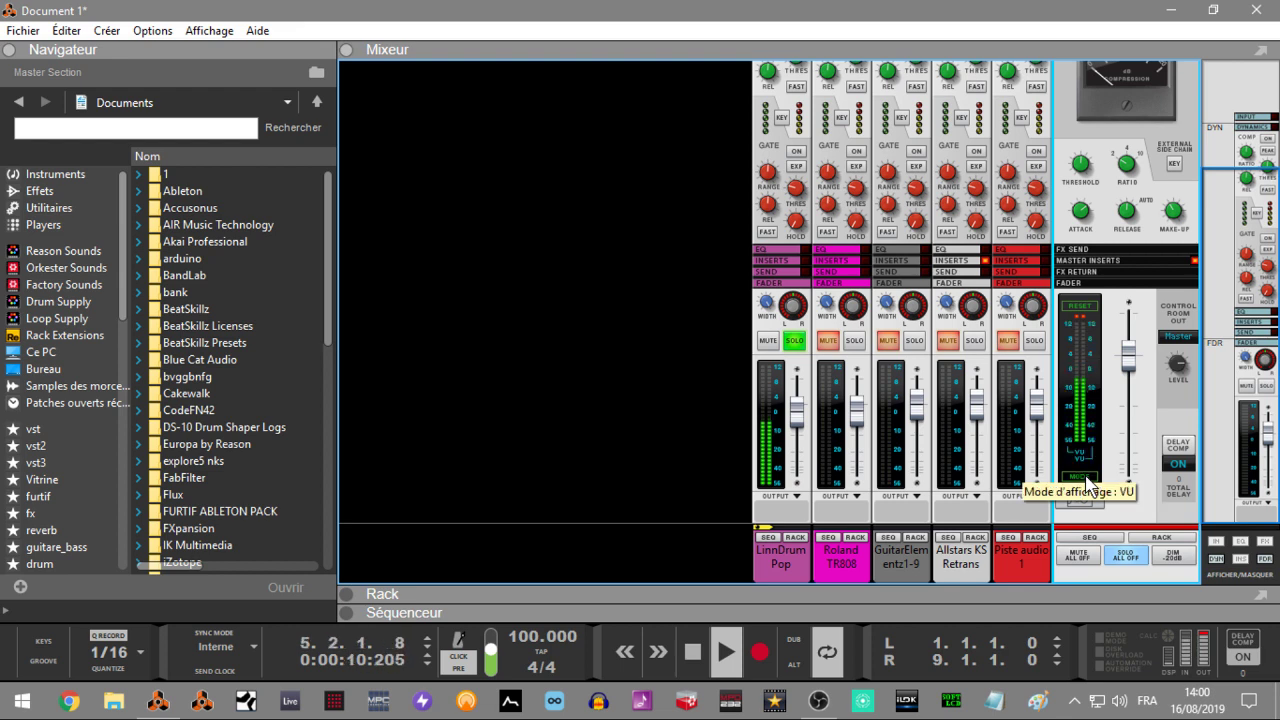
pyautogui.click(1085, 478)
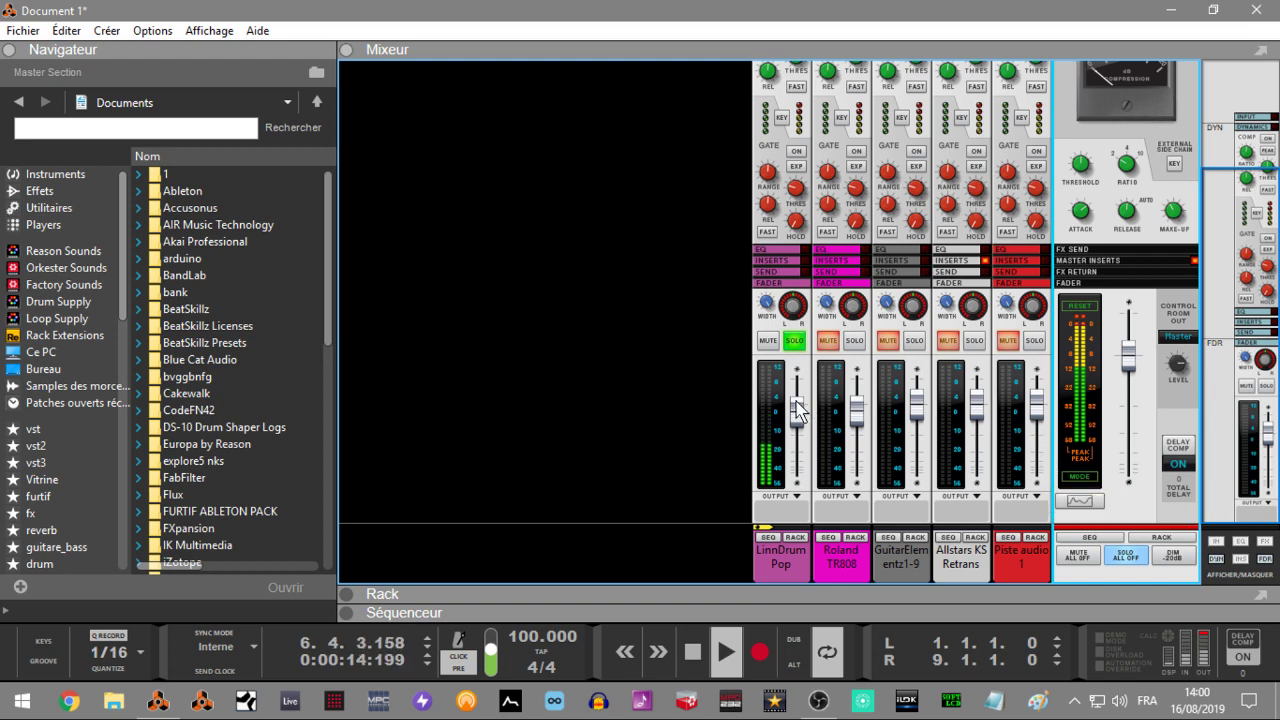
# - Lower the LinnDrum Pop channel level to about -11.40 dB and reset the master meter's clip indicators
pyautogui.moveTo(797, 405); pyautogui.dragTo(810, 428)
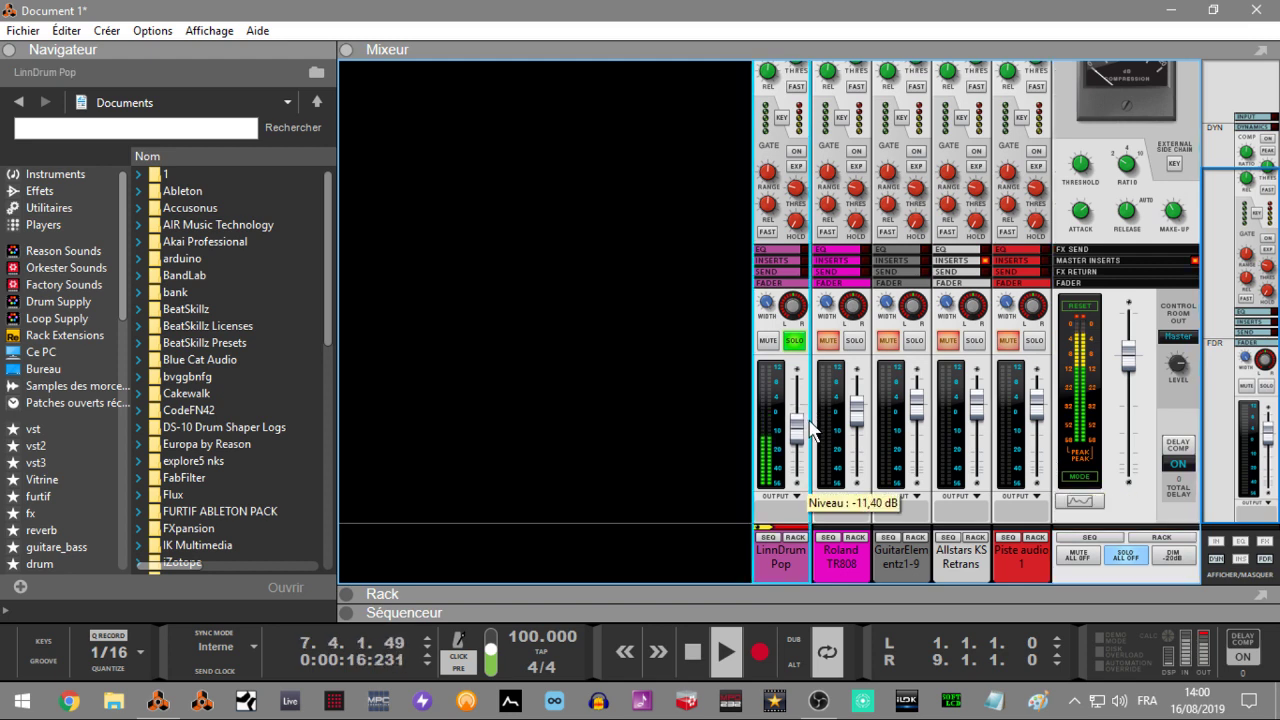
pyautogui.click(1080, 306)
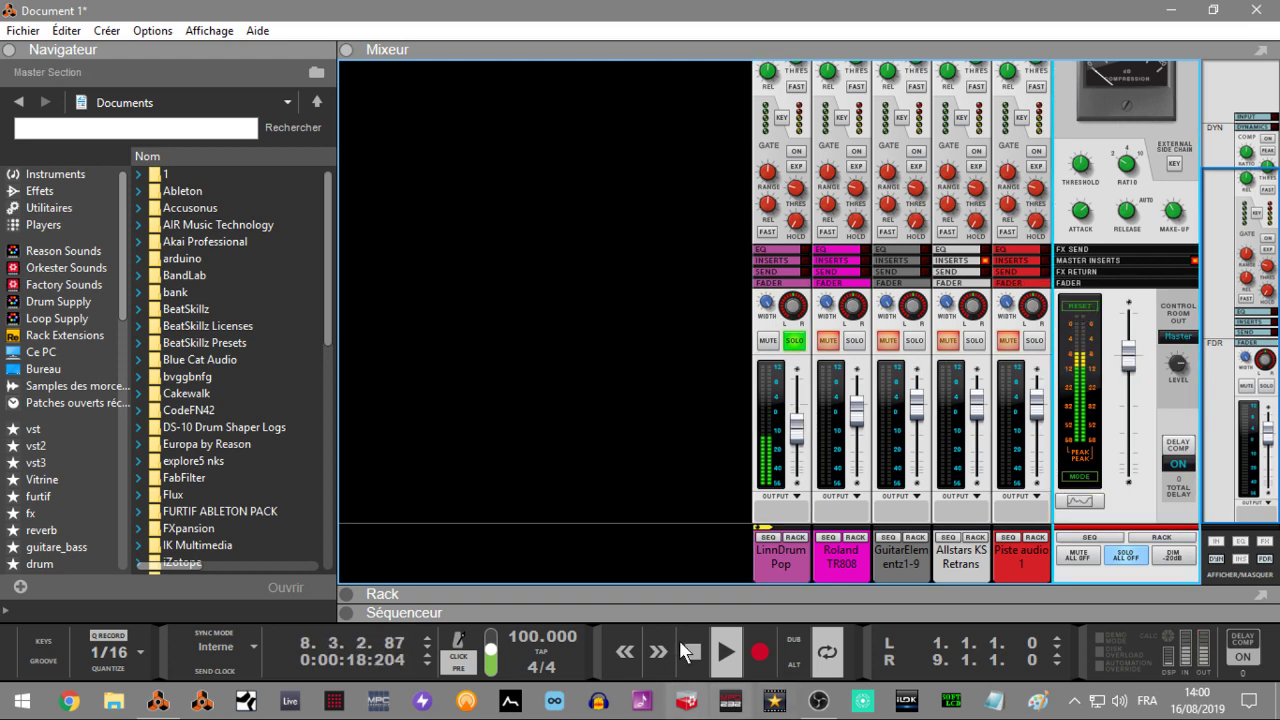
# - Restart playback from the beginning, solo Roland TR808 alongside LinnDrum Pop, and lower the Roland TR808 level slightly
pyautogui.press('Home')
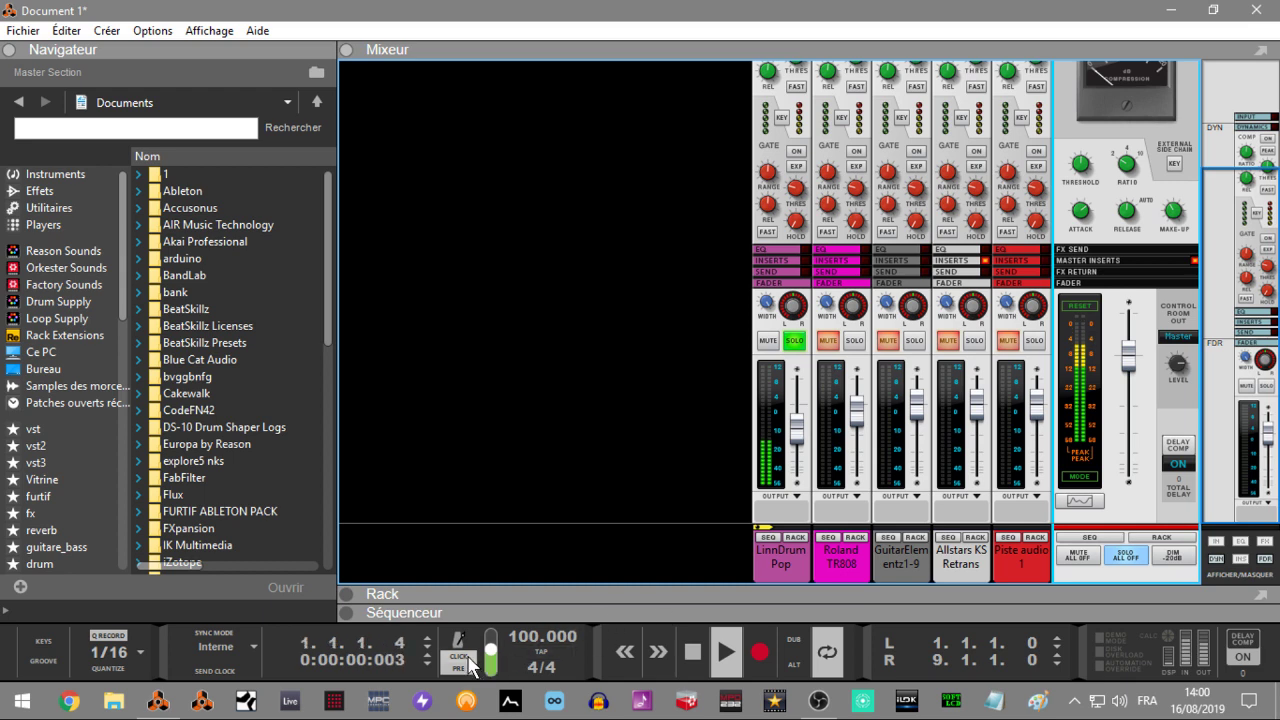
pyautogui.click(852, 341)
pyautogui.moveTo(862, 420); pyautogui.dragTo(870, 424)
pyautogui.click(800, 432)
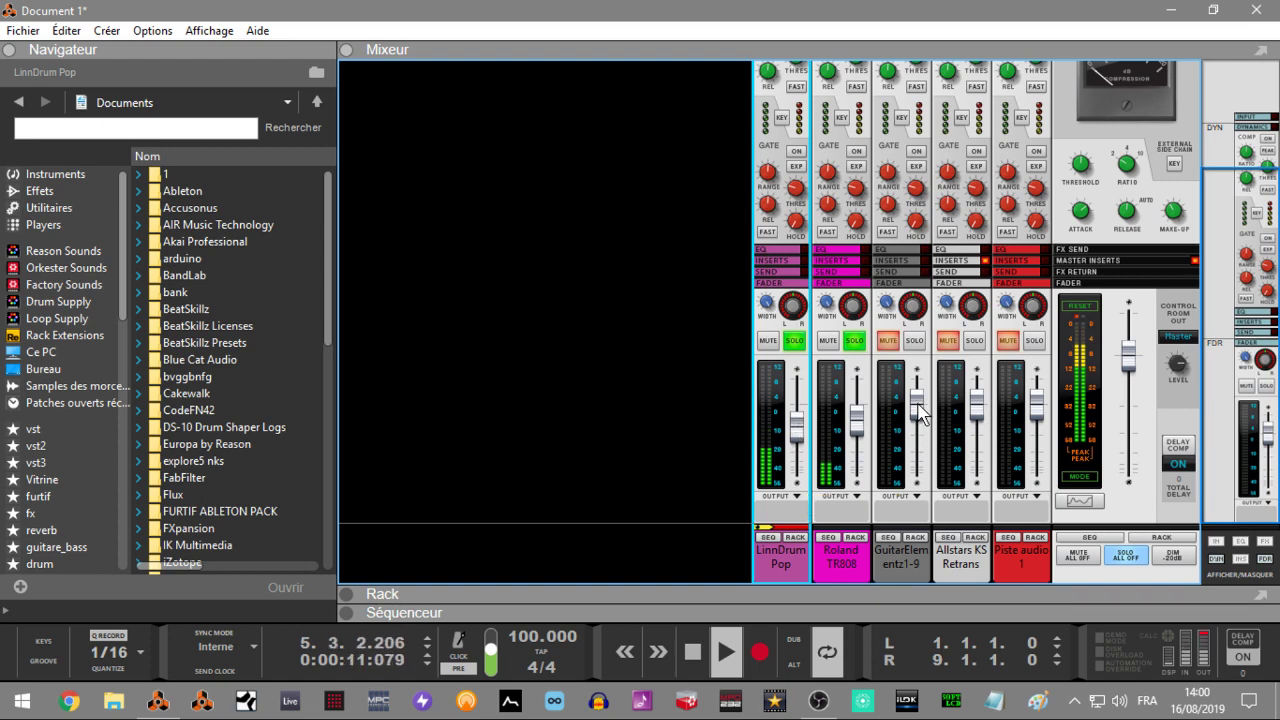
# - Solo the GuitarElementz1-9 channel too and lower its level to slightly below -4 dB, resetting the master clip indicators
pyautogui.click(915, 342)
pyautogui.moveTo(922, 420); pyautogui.dragTo(924, 428)
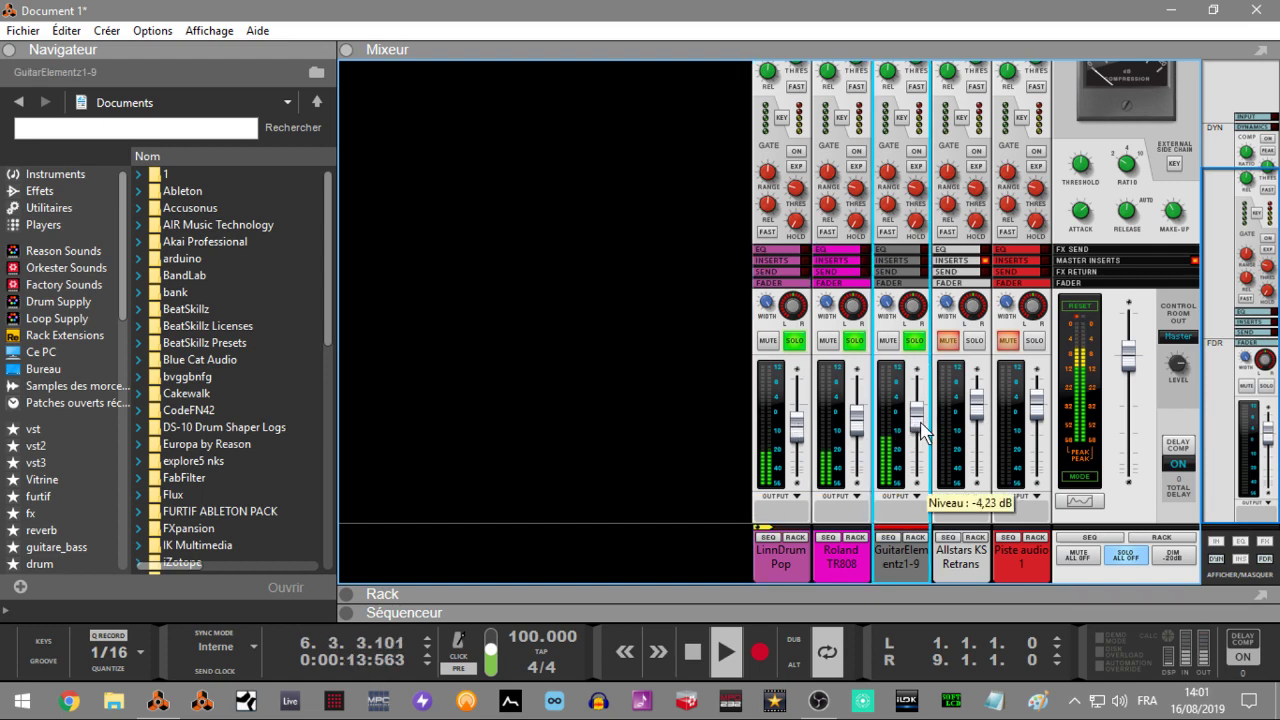
pyautogui.click(1078, 313)
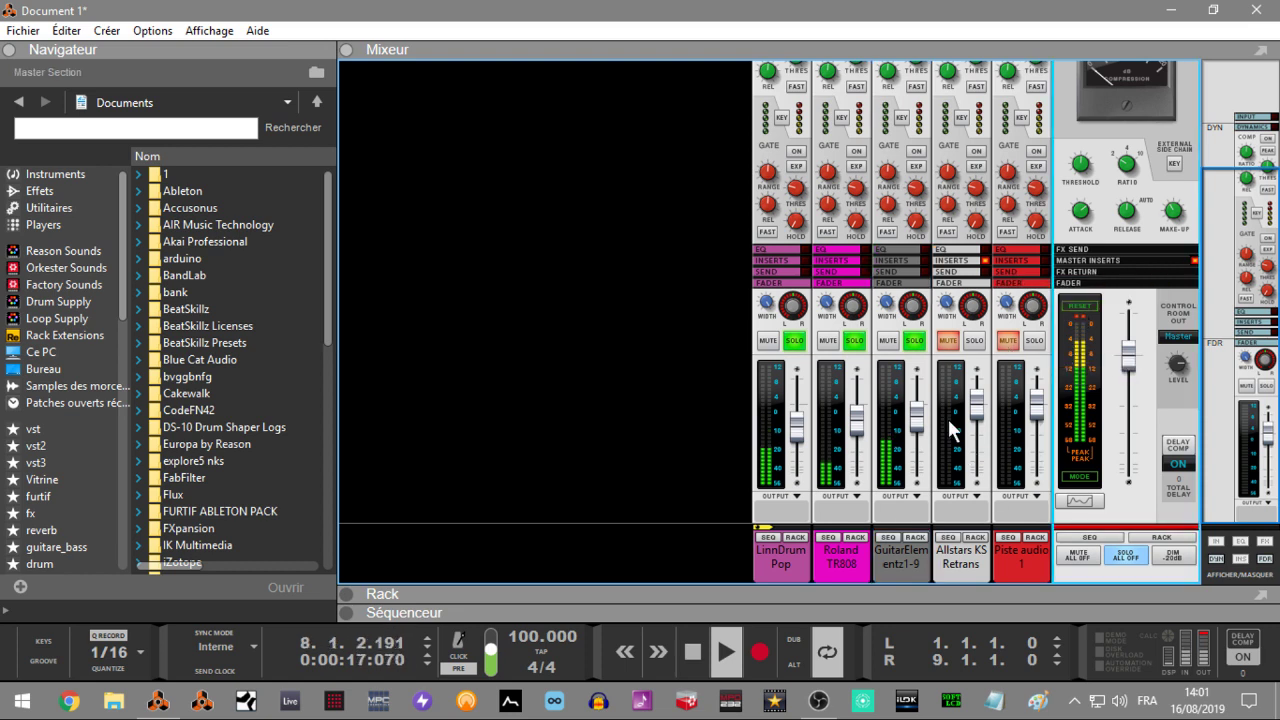
pyautogui.moveTo(922, 425); pyautogui.dragTo(925, 428)
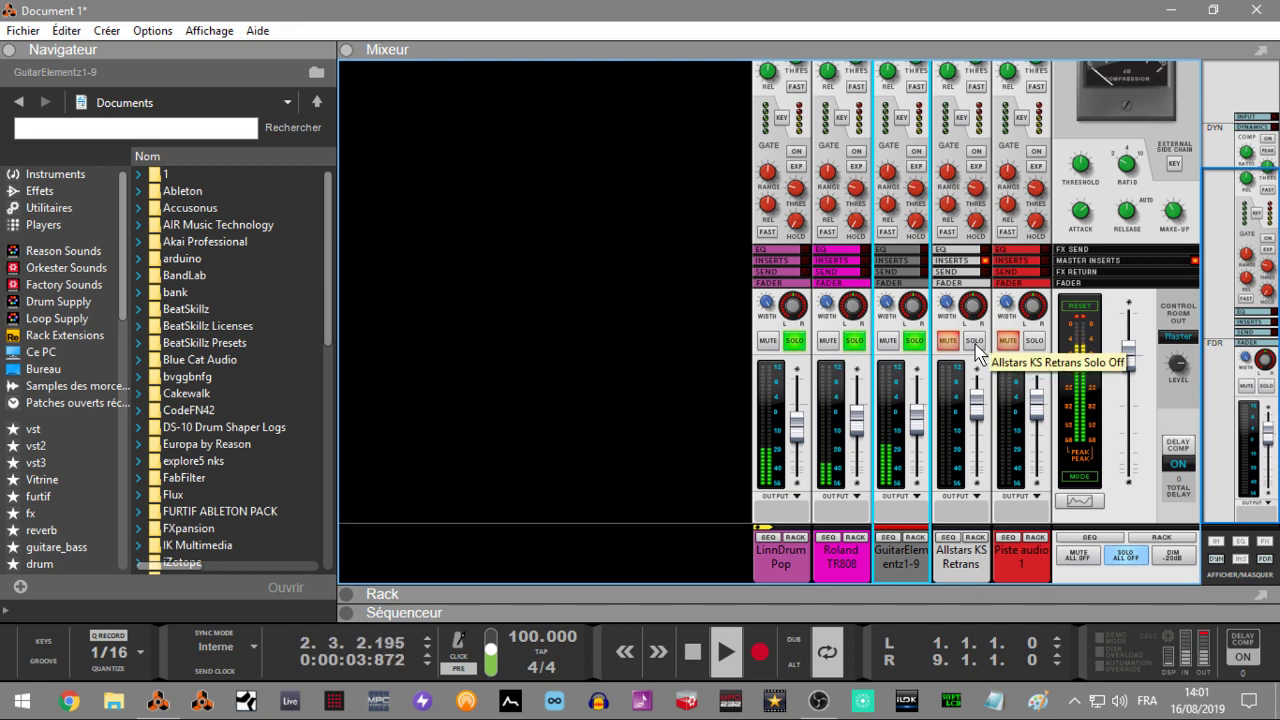
# - Reset the master clip indicators, then solo the Allstars KS Retrans channel as well and lower its level slightly
pyautogui.click(1053, 352)
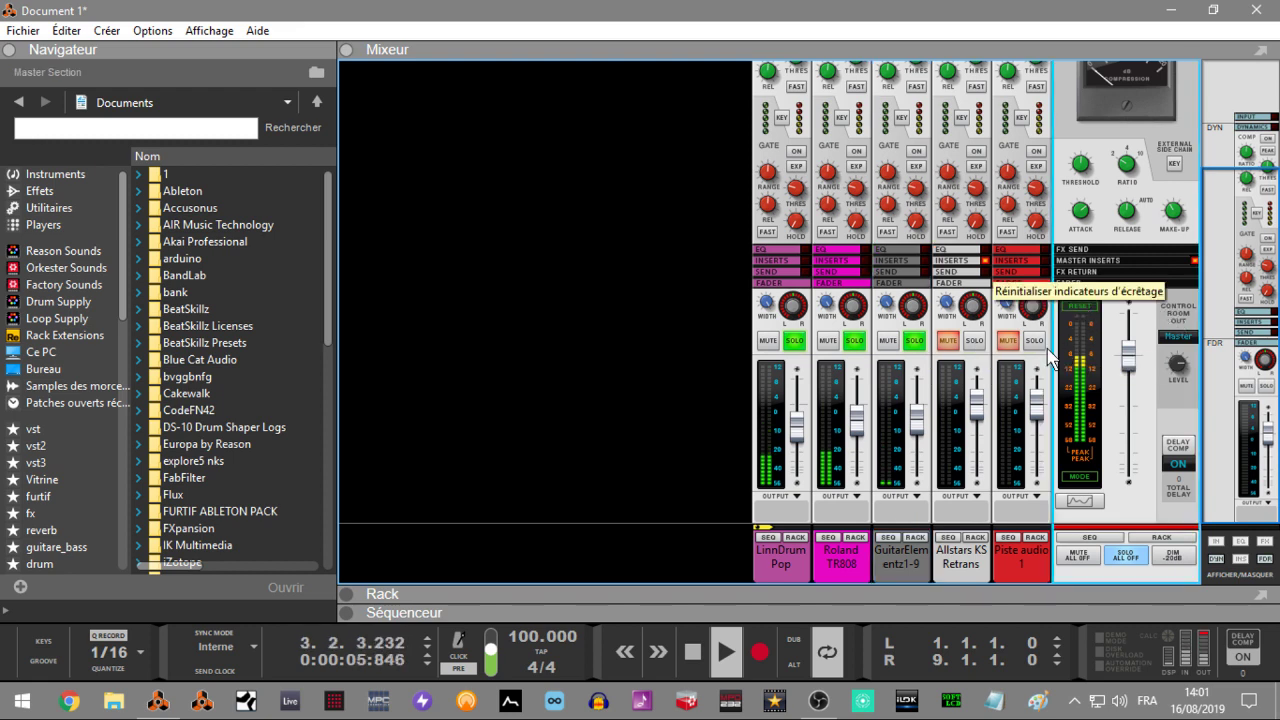
pyautogui.click(970, 352)
pyautogui.moveTo(976, 404); pyautogui.dragTo(981, 410)
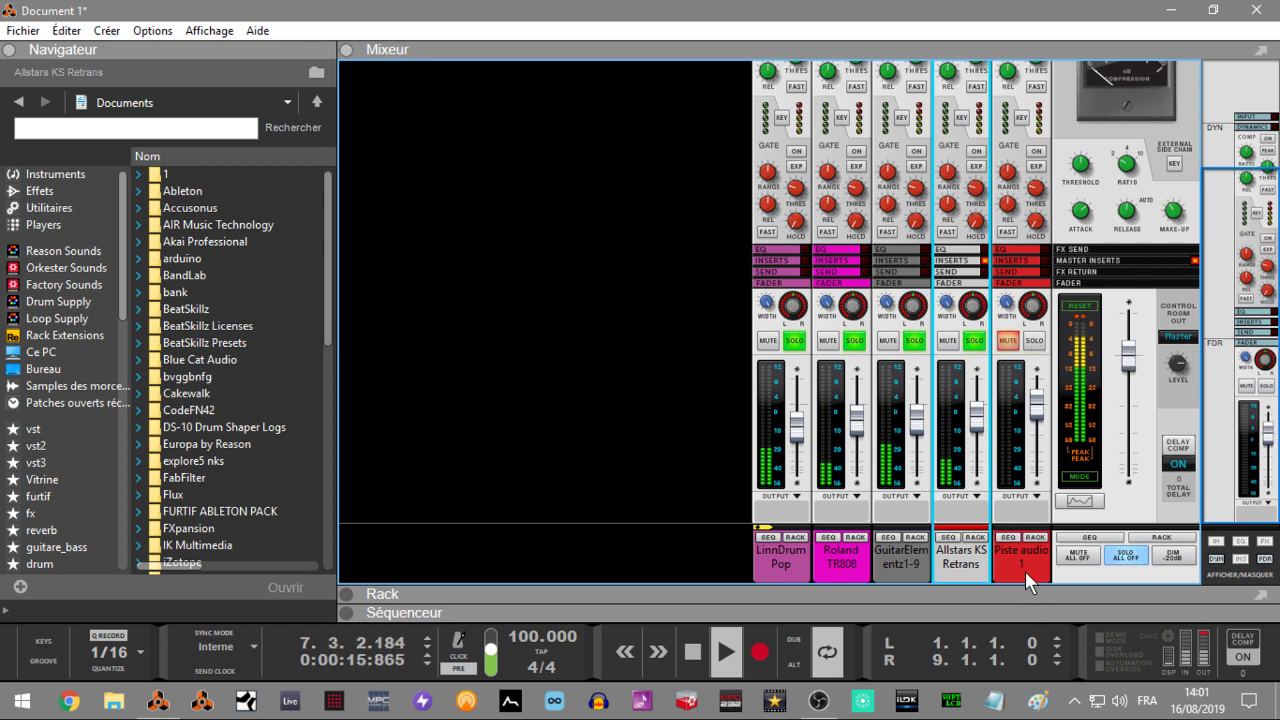
# - Move the Piste audio 1 channel between Roland TR808 and GuitarElementz1-9 and rename it CLAPER
pyautogui.moveTo(1021, 569); pyautogui.dragTo(892, 564)
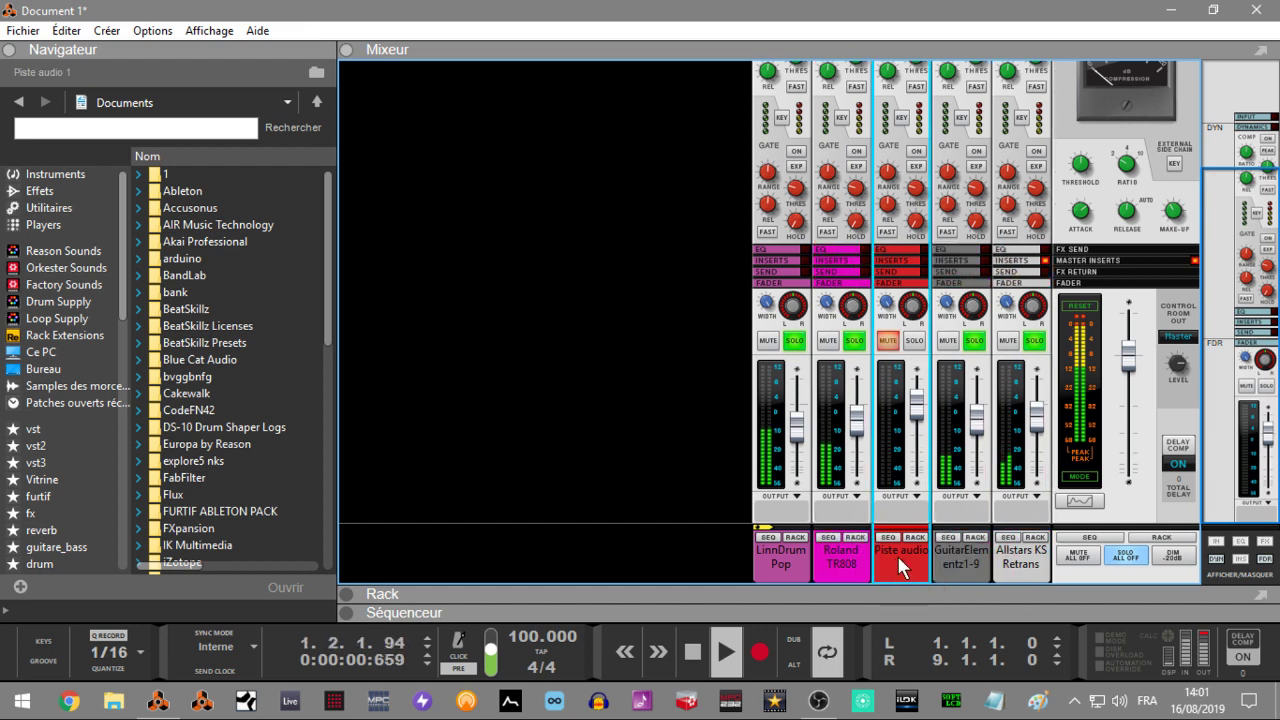
pyautogui.doubleClick(897, 555)
pyautogui.write('CLAPER')
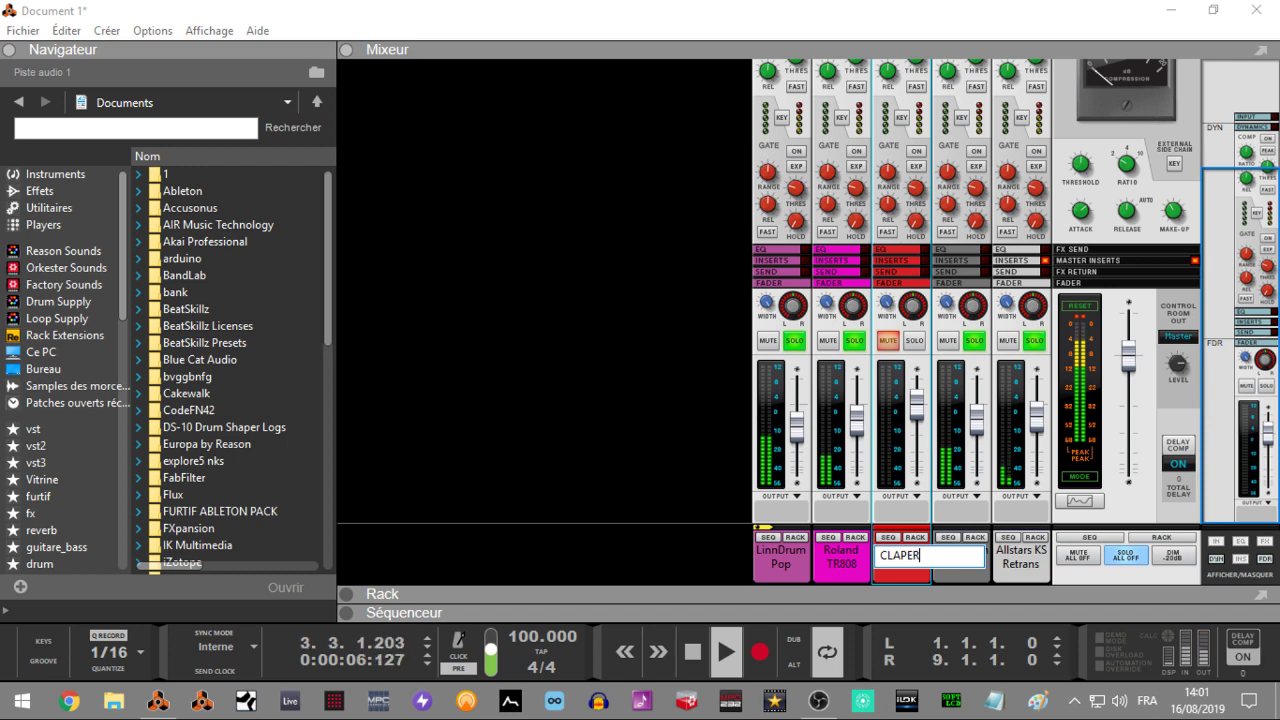
pyautogui.press('Return')
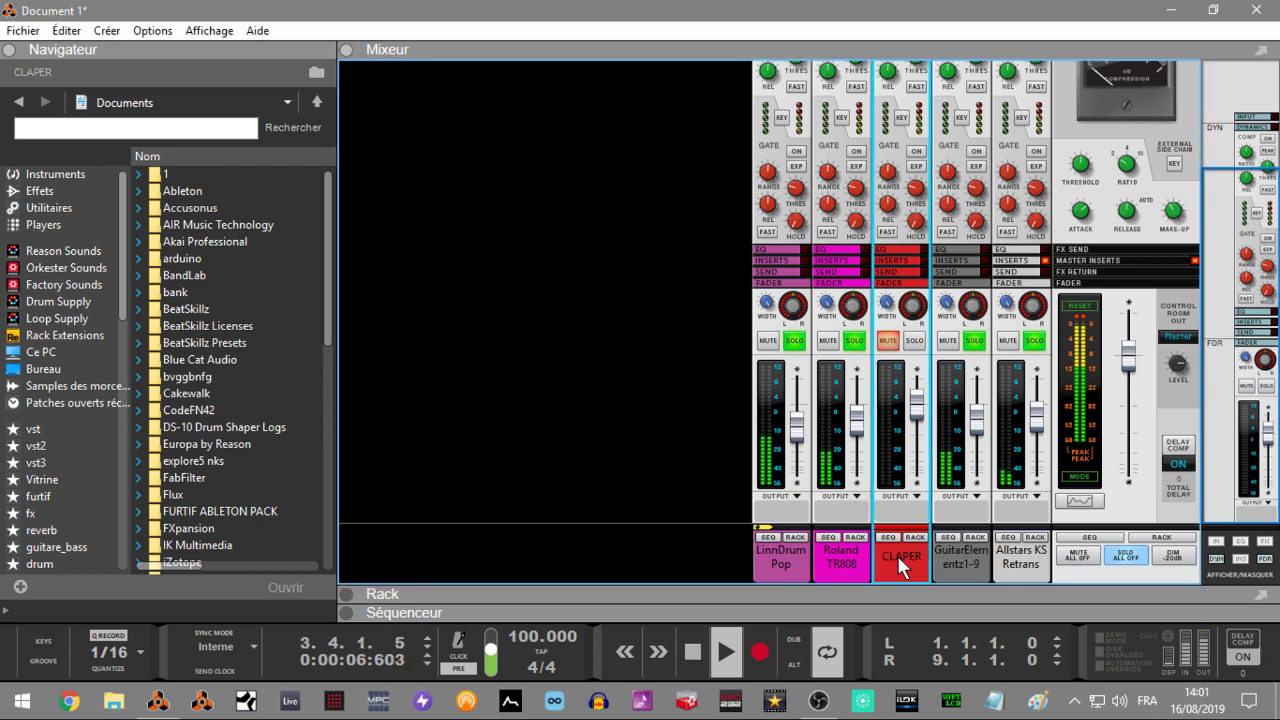
# - Add CLAPER to the soloed channels at a slightly lower level, and unsolo LinnDrum Pop, GuitarElementz1-9 and Allstars KS Retrans
pyautogui.click(889, 341)
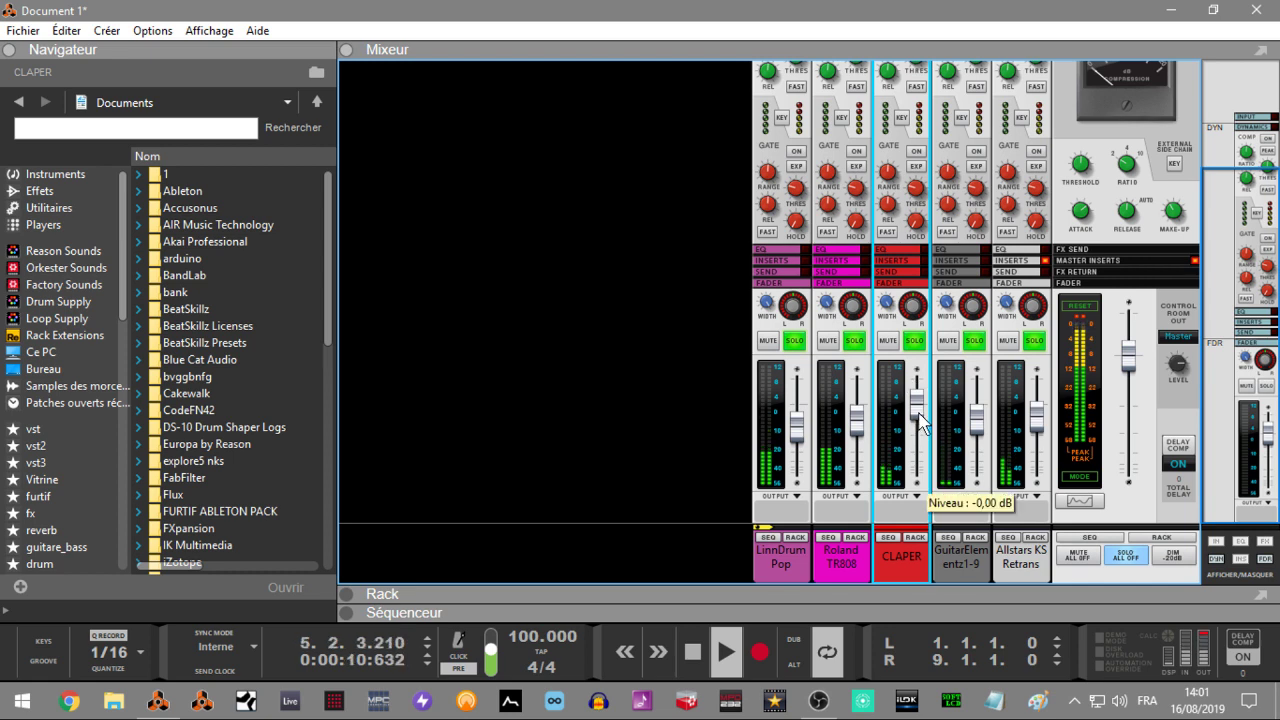
pyautogui.moveTo(920, 427); pyautogui.dragTo(920, 433)
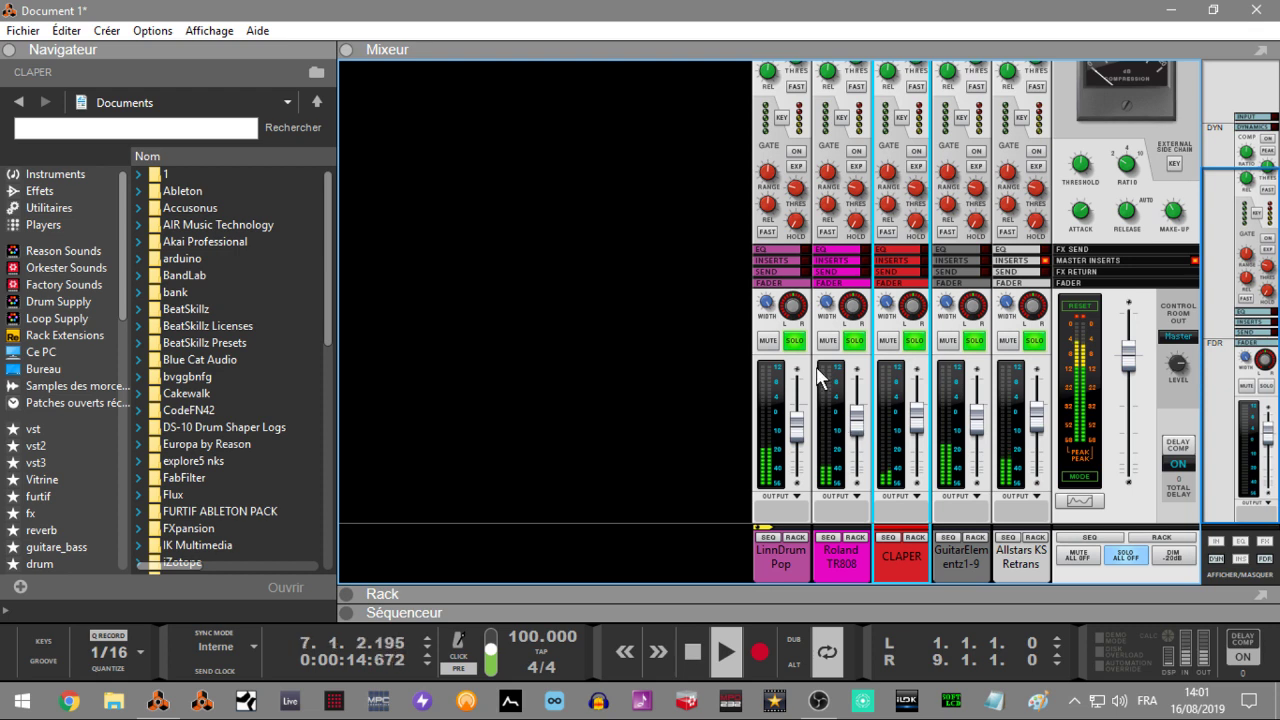
pyautogui.click(794, 340)
pyautogui.click(974, 340)
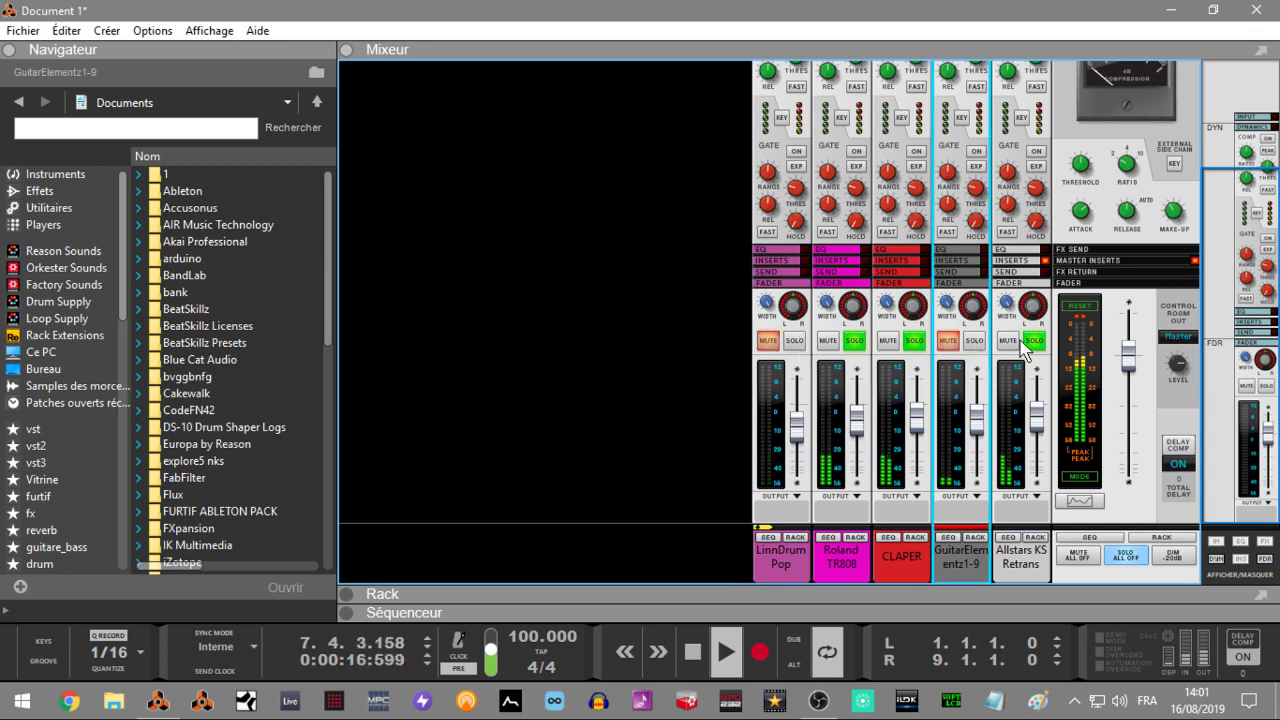
pyautogui.click(1026, 341)
# - Balance CLAPER at about -12.52 dB against a slightly raised Roland TR808, then re-solo LinnDrum Pop and reset the clip indicators
pyautogui.moveTo(914, 409); pyautogui.dragTo(922, 445)
pyautogui.click(860, 421)
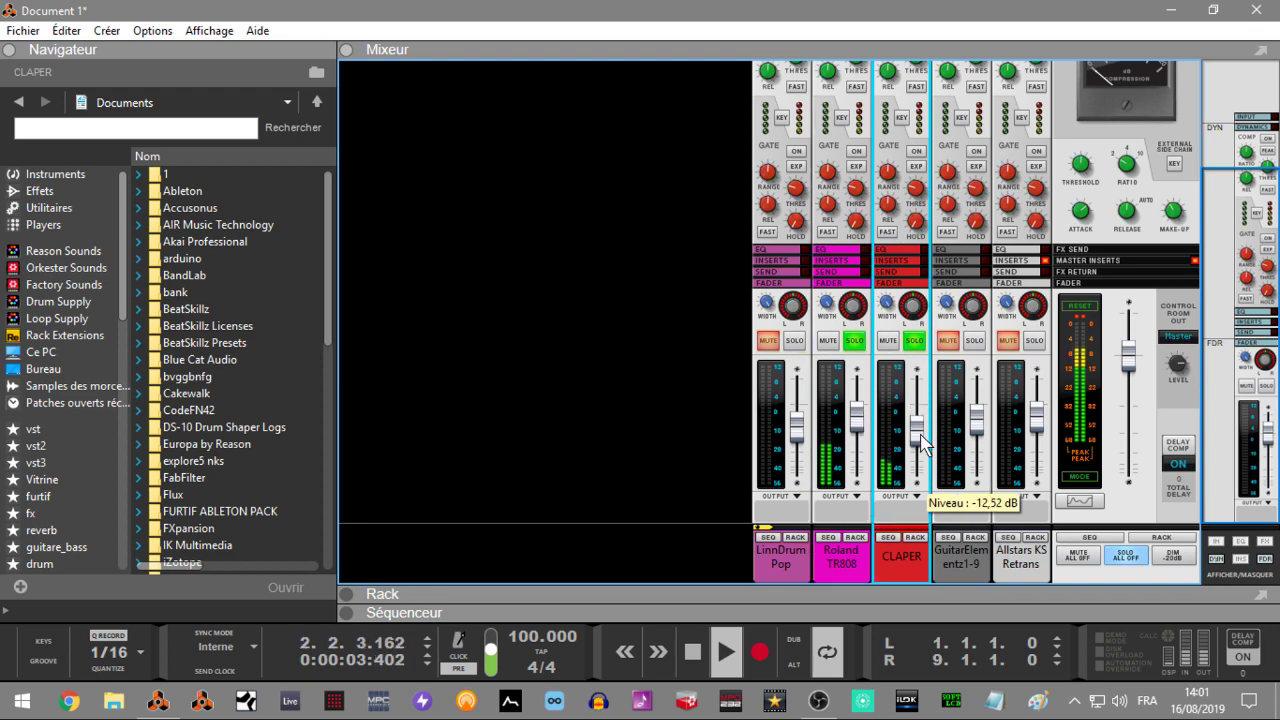
pyautogui.click(794, 341)
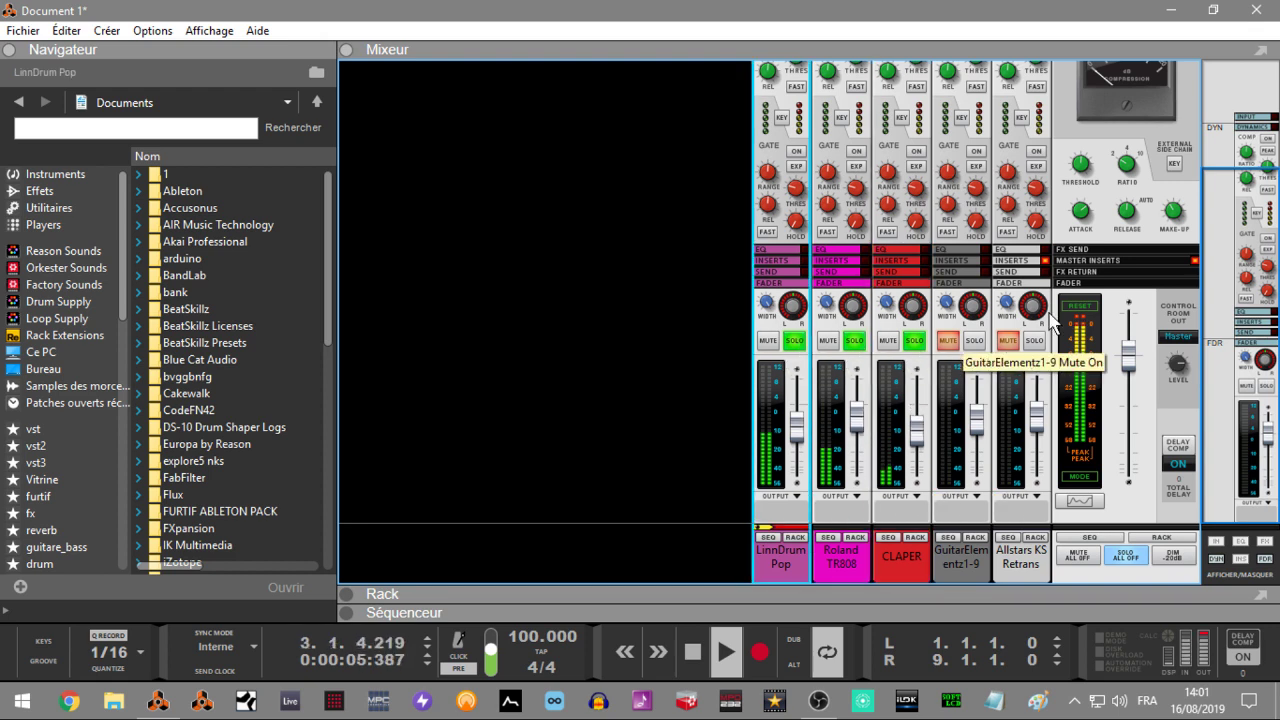
pyautogui.click(1079, 308)
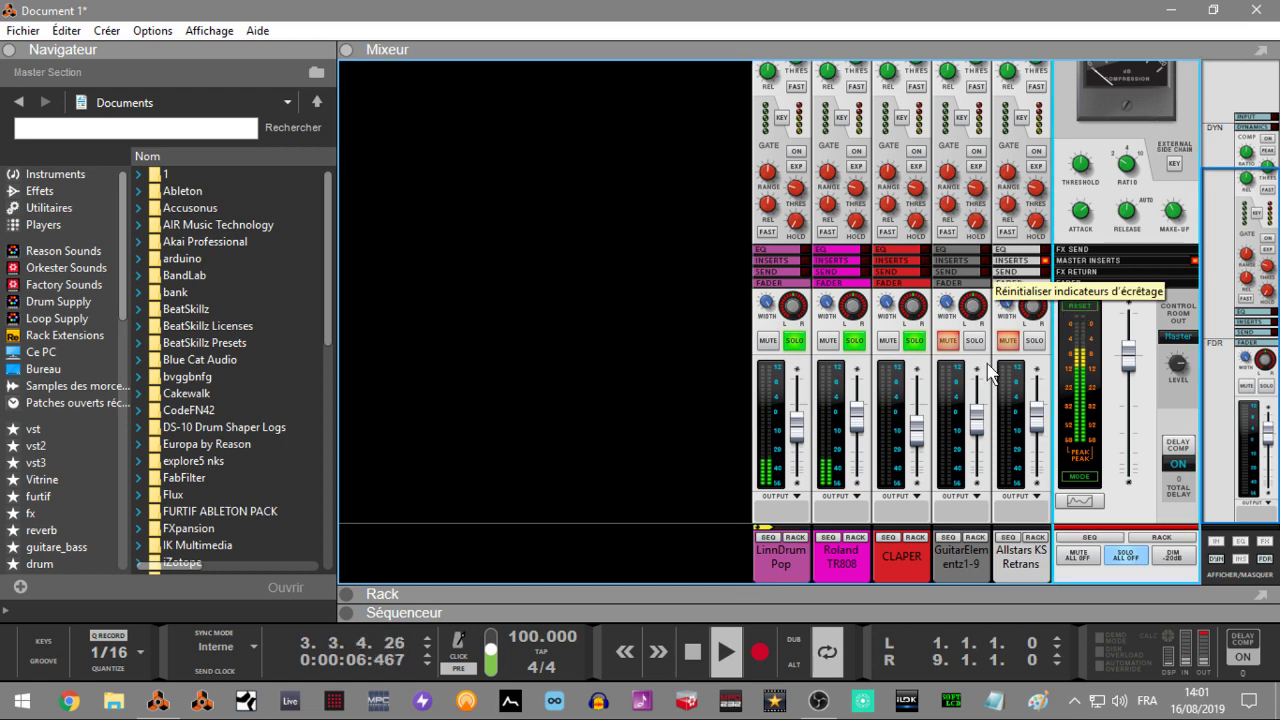
# - Route the LinnDrum Pop, Roland TR808 and CLAPER channels together to a new output bus
pyautogui.keyDown('shift'); pyautogui.click(781, 568); pyautogui.keyUp('shift')
pyautogui.keyDown('shift'); pyautogui.click(841, 565); pyautogui.keyUp('shift')
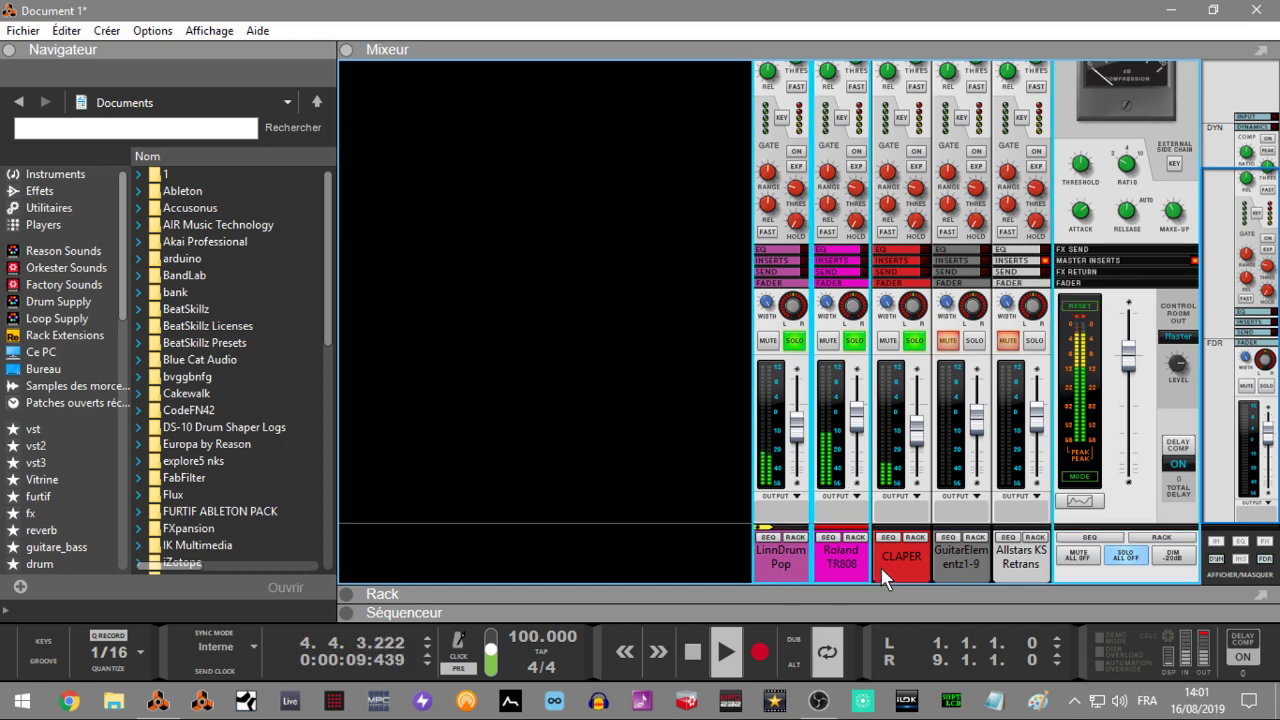
pyautogui.keyDown('shift'); pyautogui.click(882, 572); pyautogui.keyUp('shift')
pyautogui.click(915, 497)
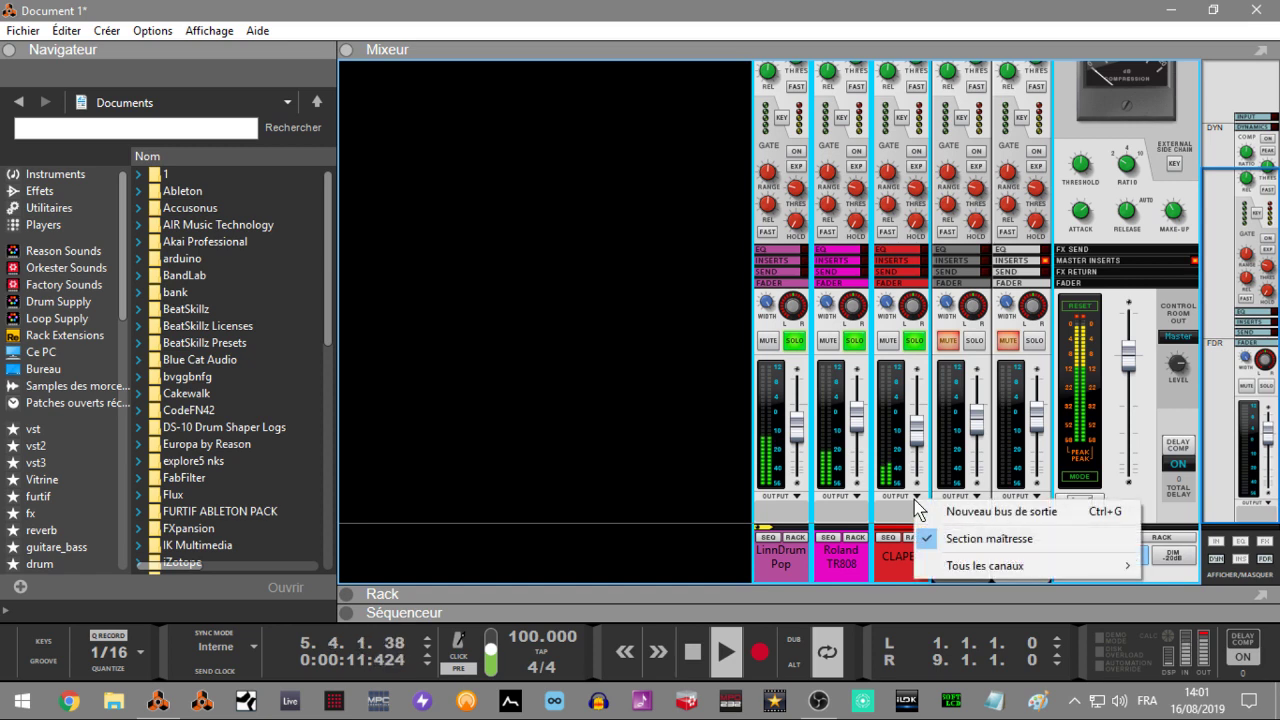
pyautogui.click(1000, 511)
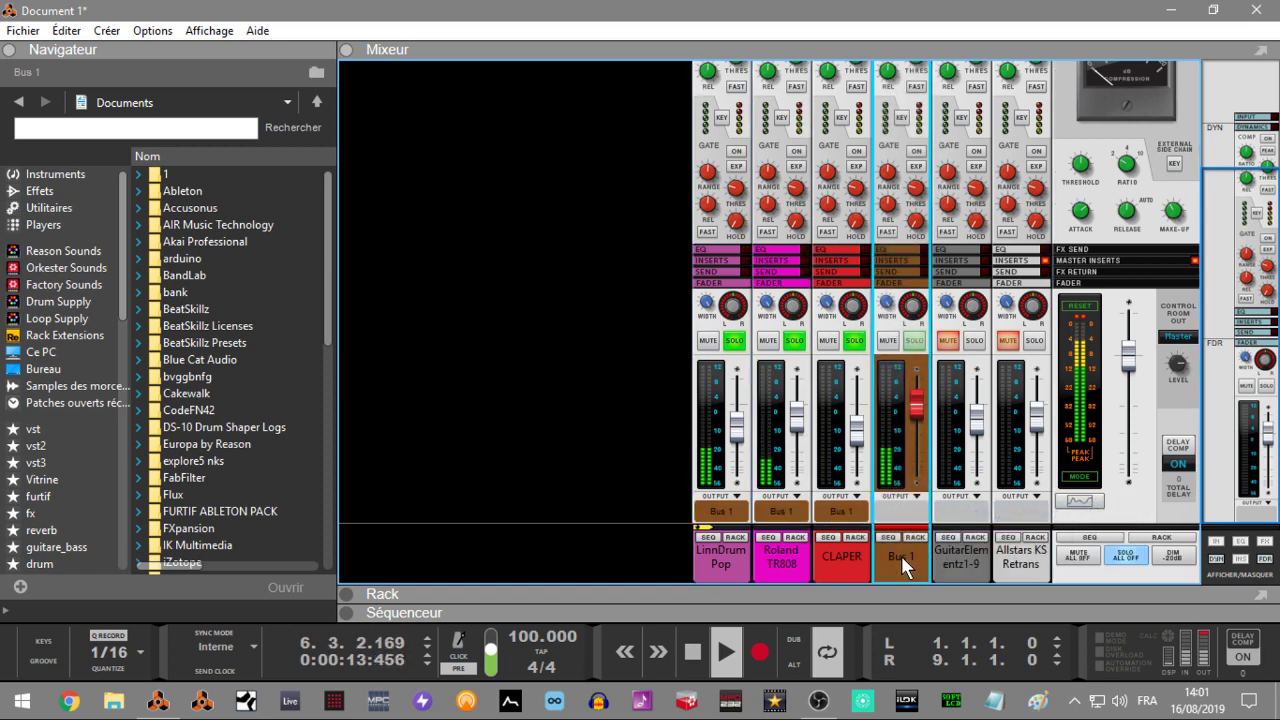
# - Rename the new output bus DRUM
pyautogui.doubleClick(900, 557)
pyautogui.write('DR')
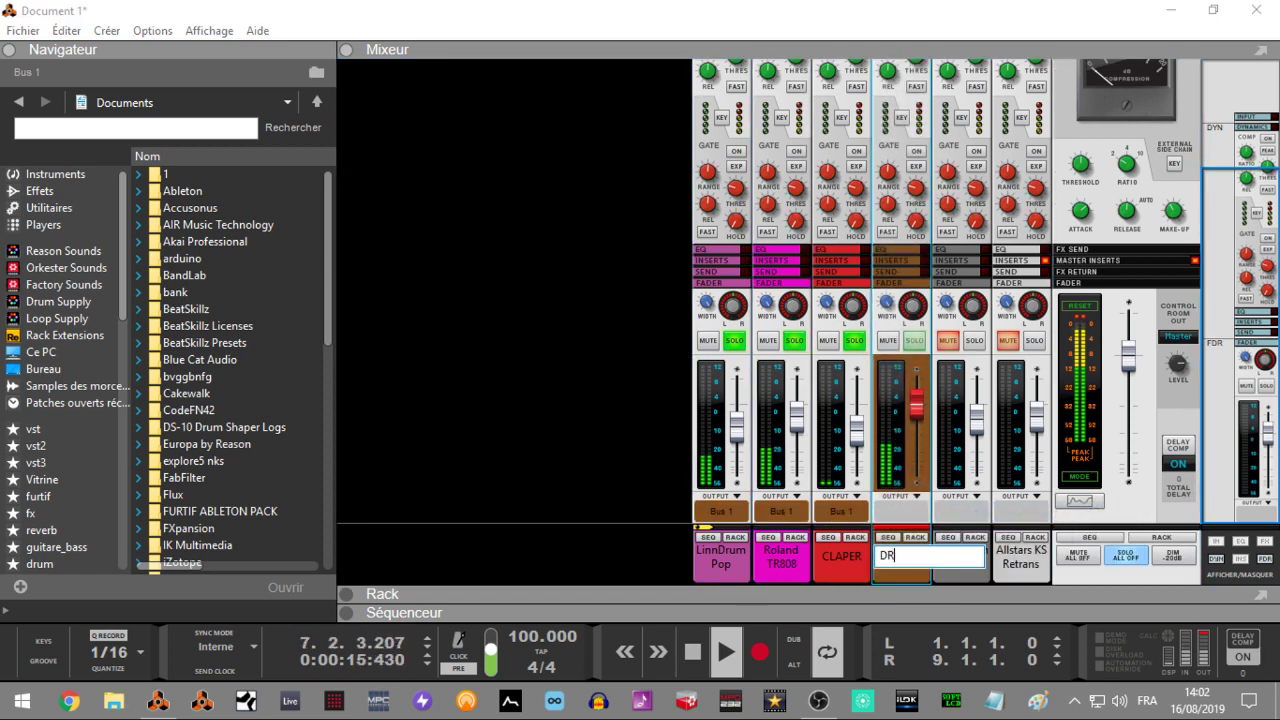
pyautogui.write('UM')
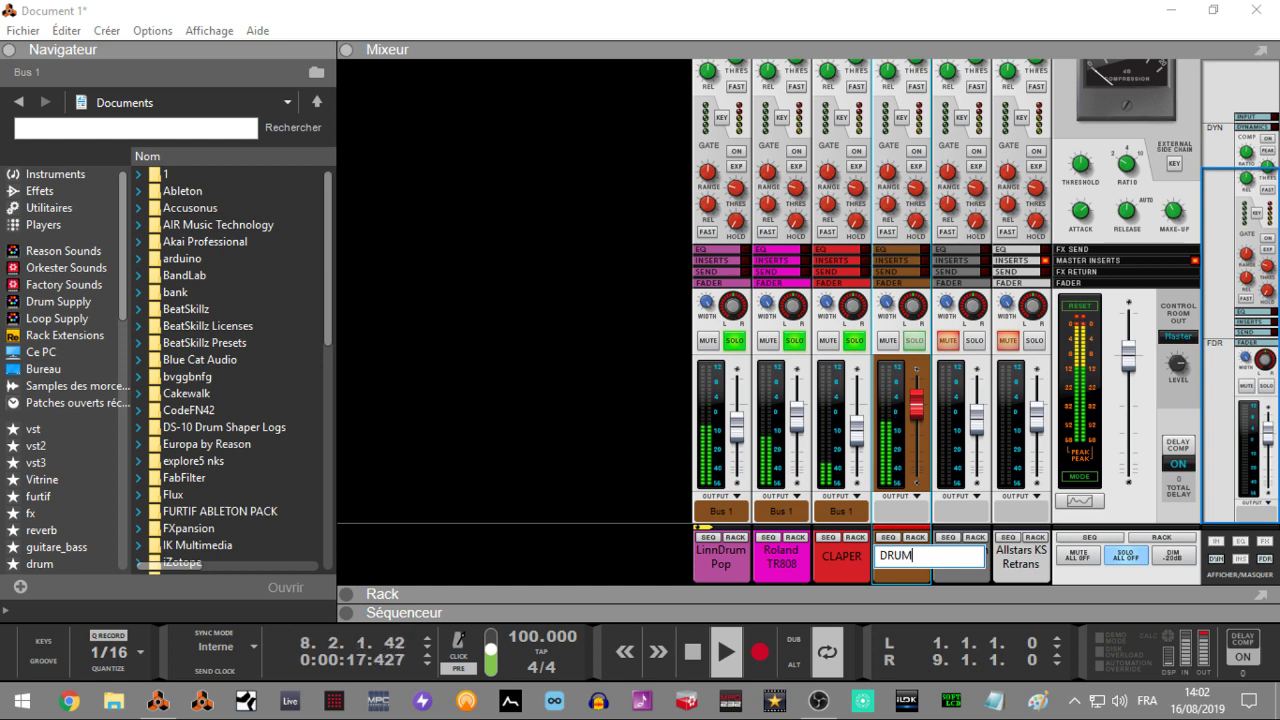
pyautogui.click(880, 527)
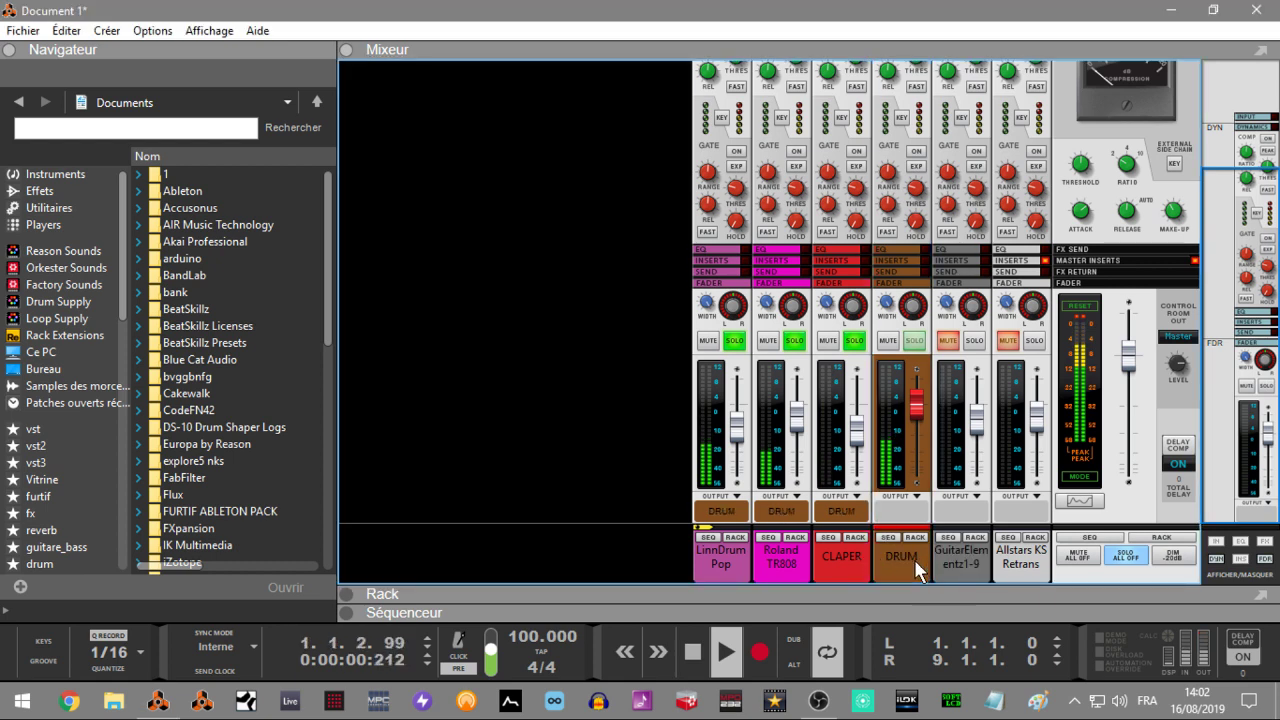
# - Set the channel colour of LinnDrum Pop, Roland TR808, CLAPER and the DRUM bus to dark grey (Gris foncé)
pyautogui.click(851, 562)
pyautogui.keyDown('shift'); pyautogui.click(797, 570); pyautogui.keyUp('shift')
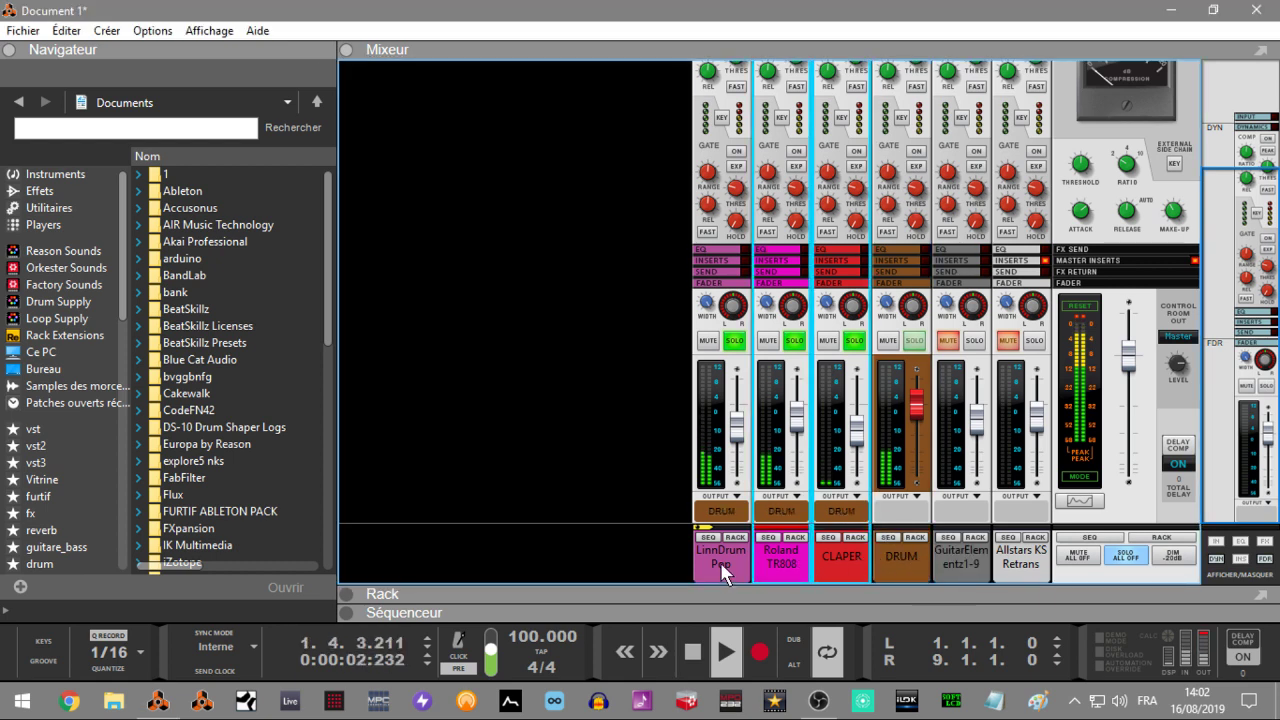
pyautogui.keyDown('shift'); pyautogui.click(720, 561); pyautogui.keyUp('shift')
pyautogui.keyDown('shift'); pyautogui.click(901, 563); pyautogui.keyUp('shift')
pyautogui.rightClick(901, 564)
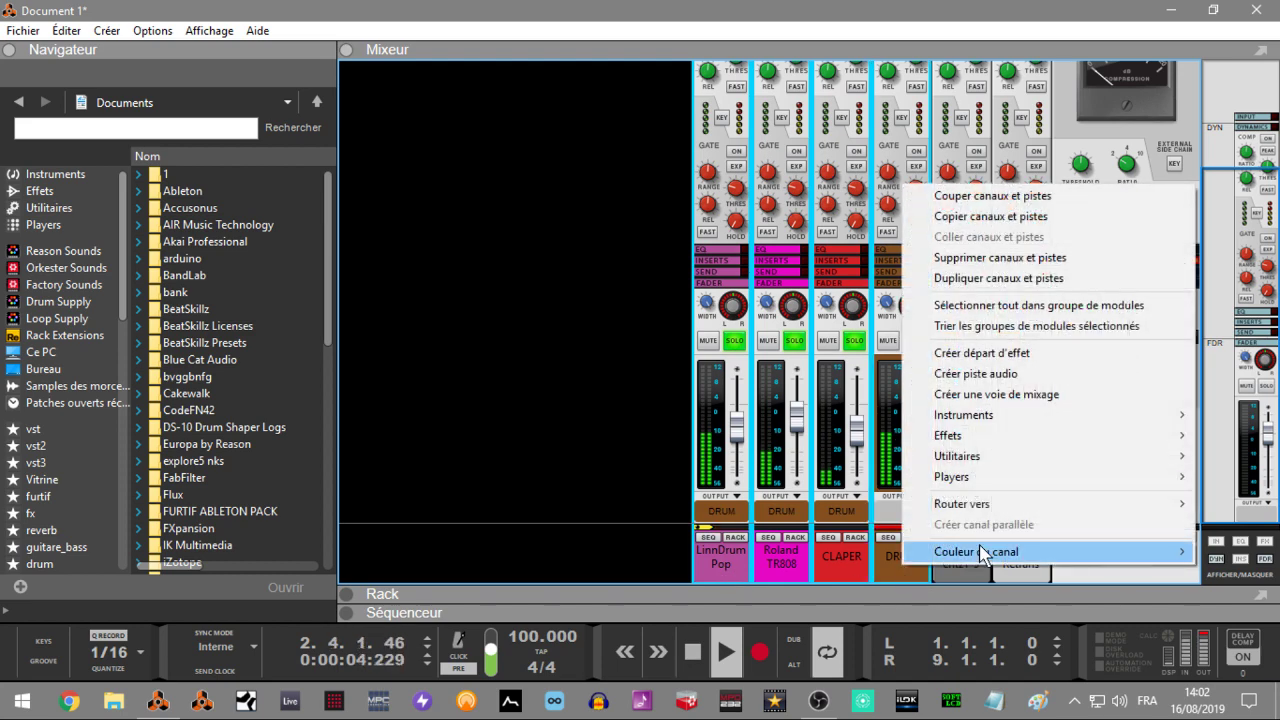
pyautogui.moveTo(975, 551)
pyautogui.click(767, 690)
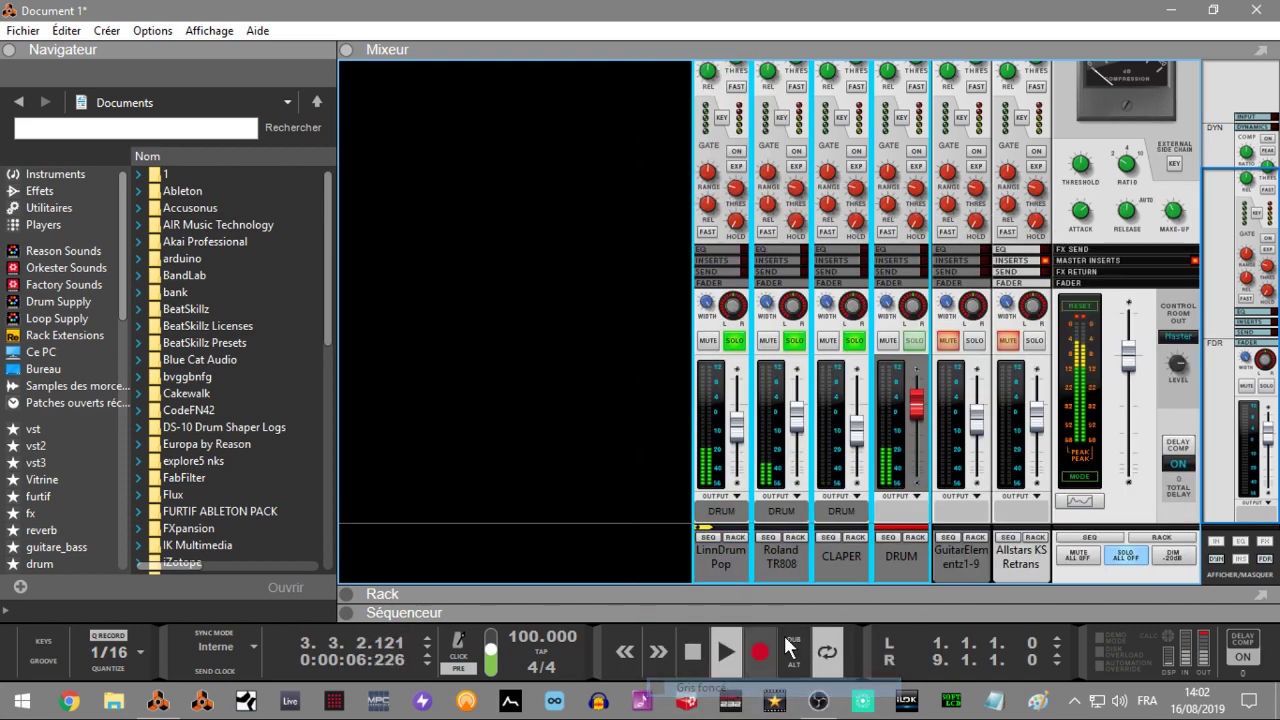
# - Set the GuitarElementz1-9 channel colour to Violet fluo
pyautogui.rightClick(969, 559)
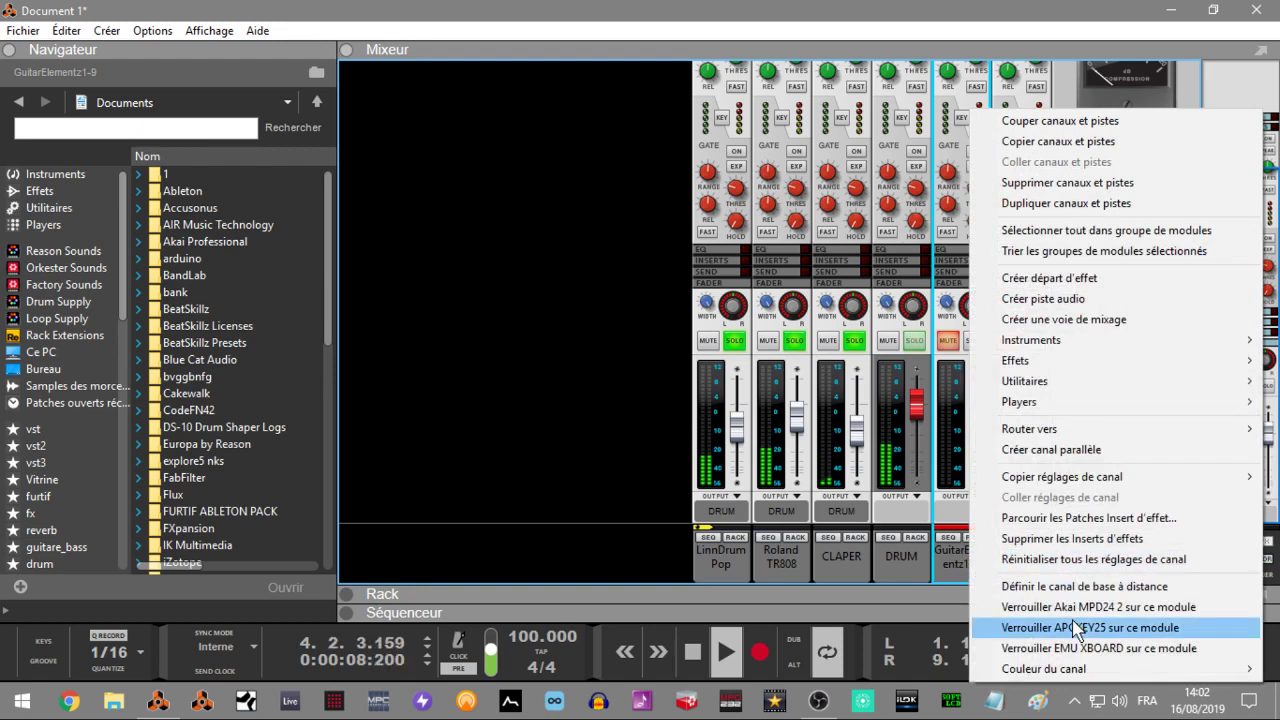
pyautogui.moveTo(1060, 669)
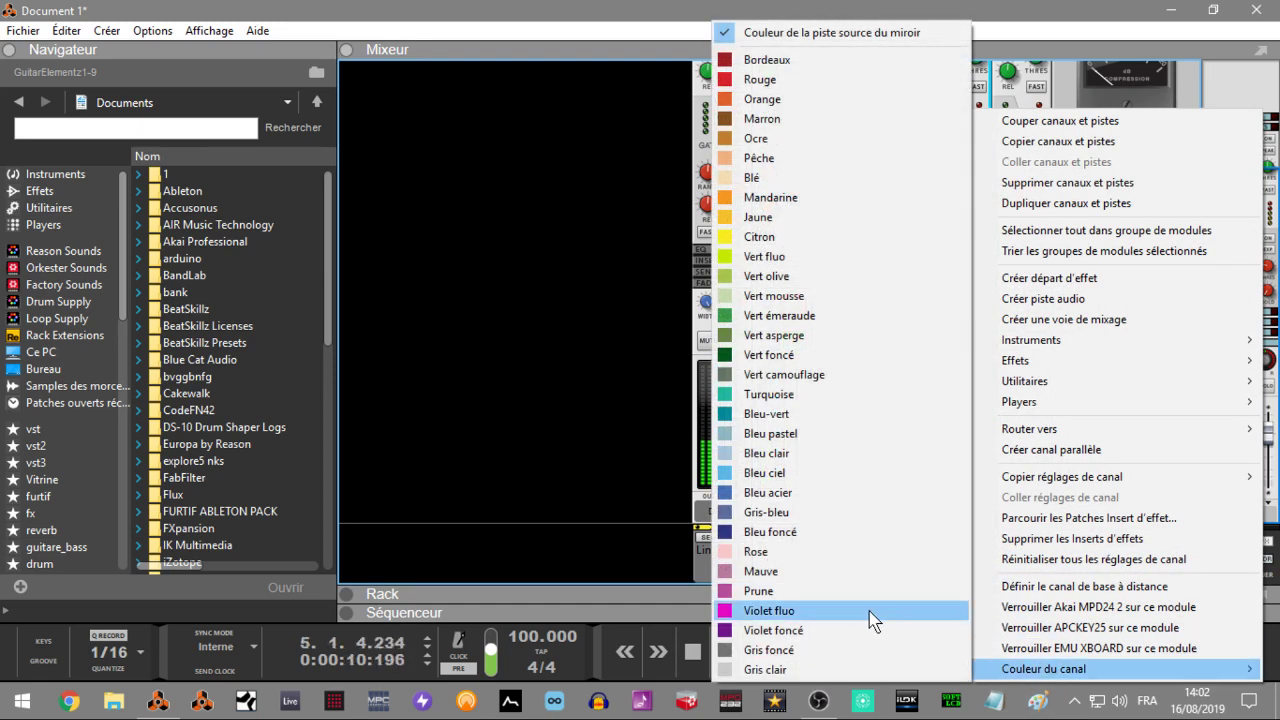
pyautogui.click(933, 611)
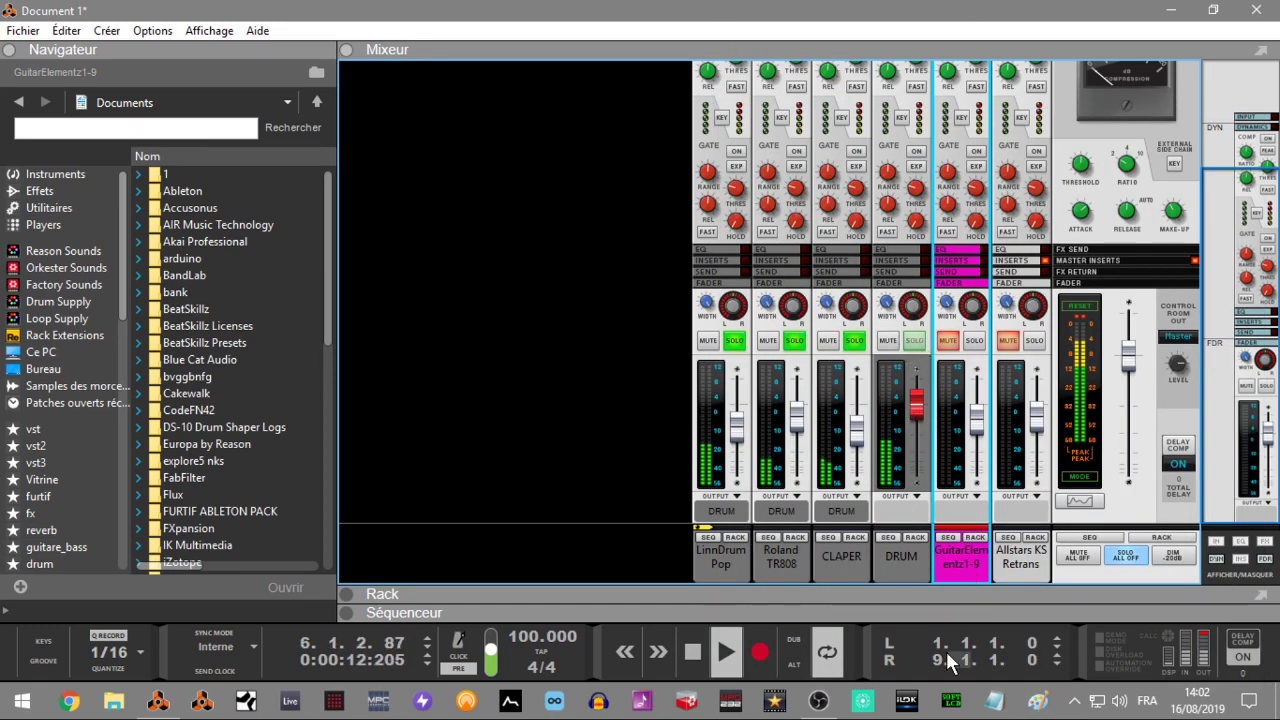
# - Switch off all channel solos and raise the GuitarElementz1-9 channel level
pyautogui.click(1128, 556)
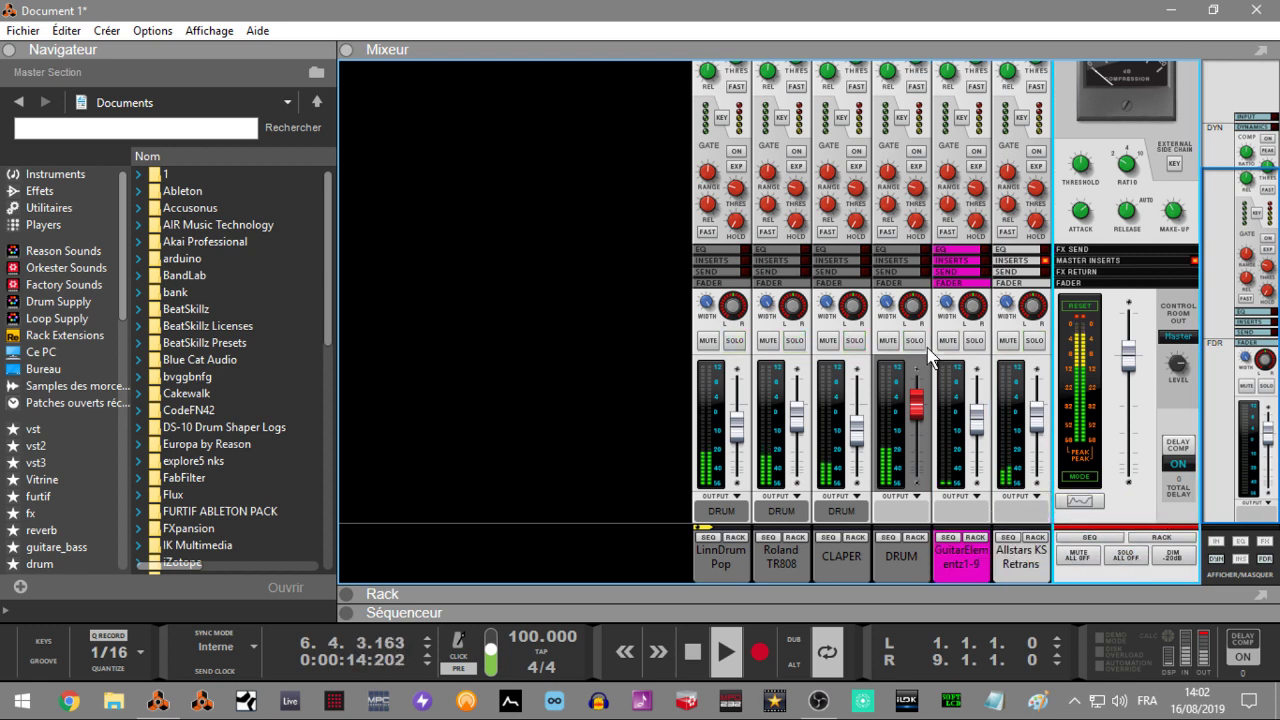
pyautogui.moveTo(985, 436); pyautogui.dragTo(976, 396)
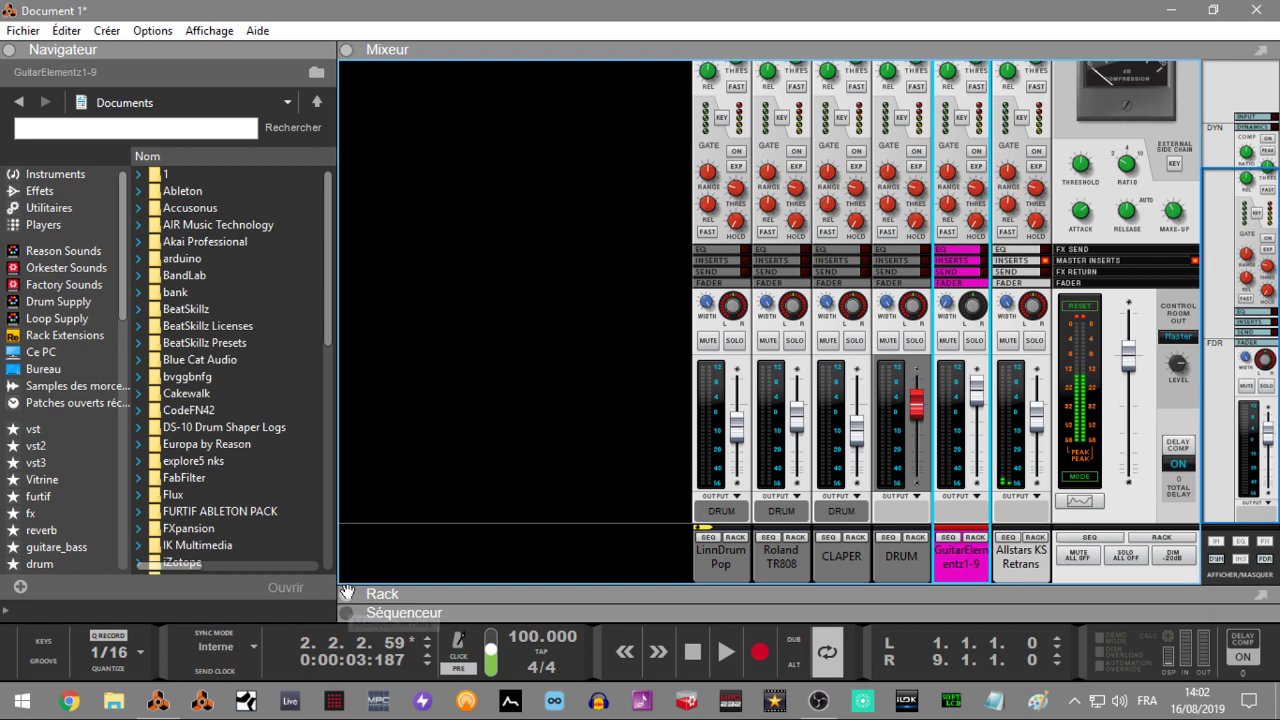
# - Fold the mixer away and show the rack with the sequencer beneath it
pyautogui.moveTo(339, 583); pyautogui.dragTo(340, 12)
pyautogui.click(346, 50)
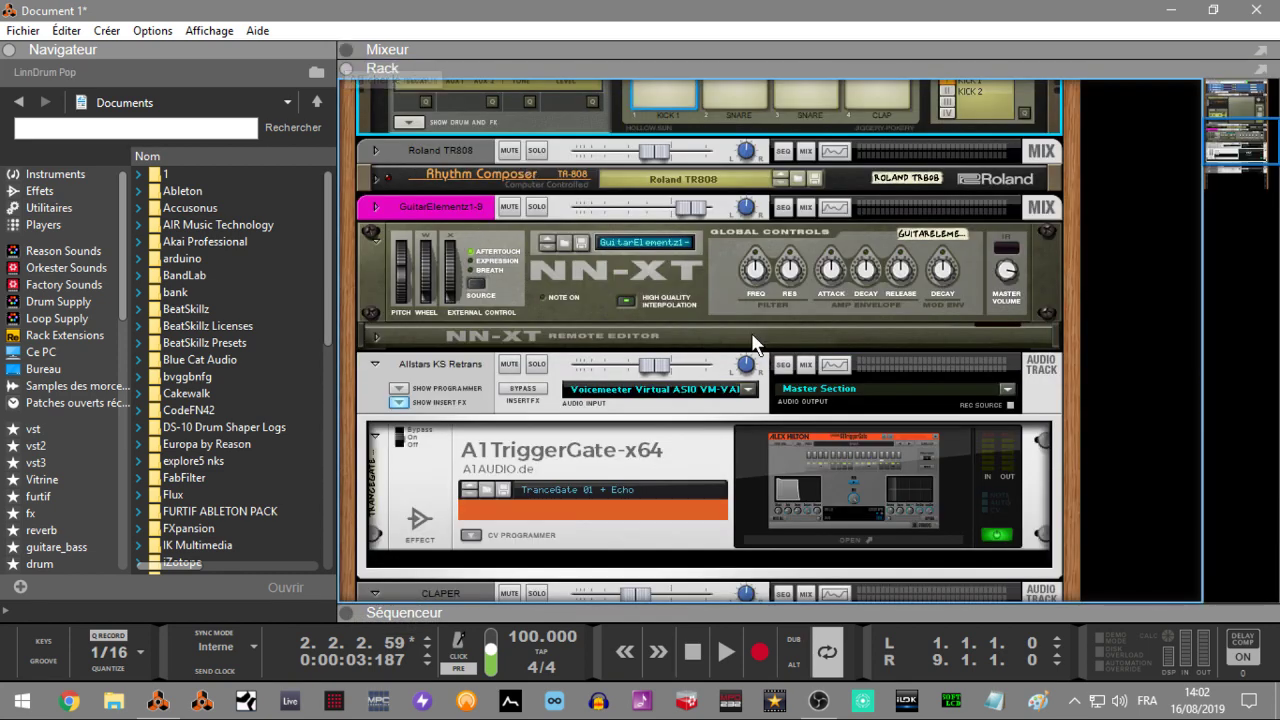
pyautogui.moveTo(1238, 152); pyautogui.dragTo(1238, 180)
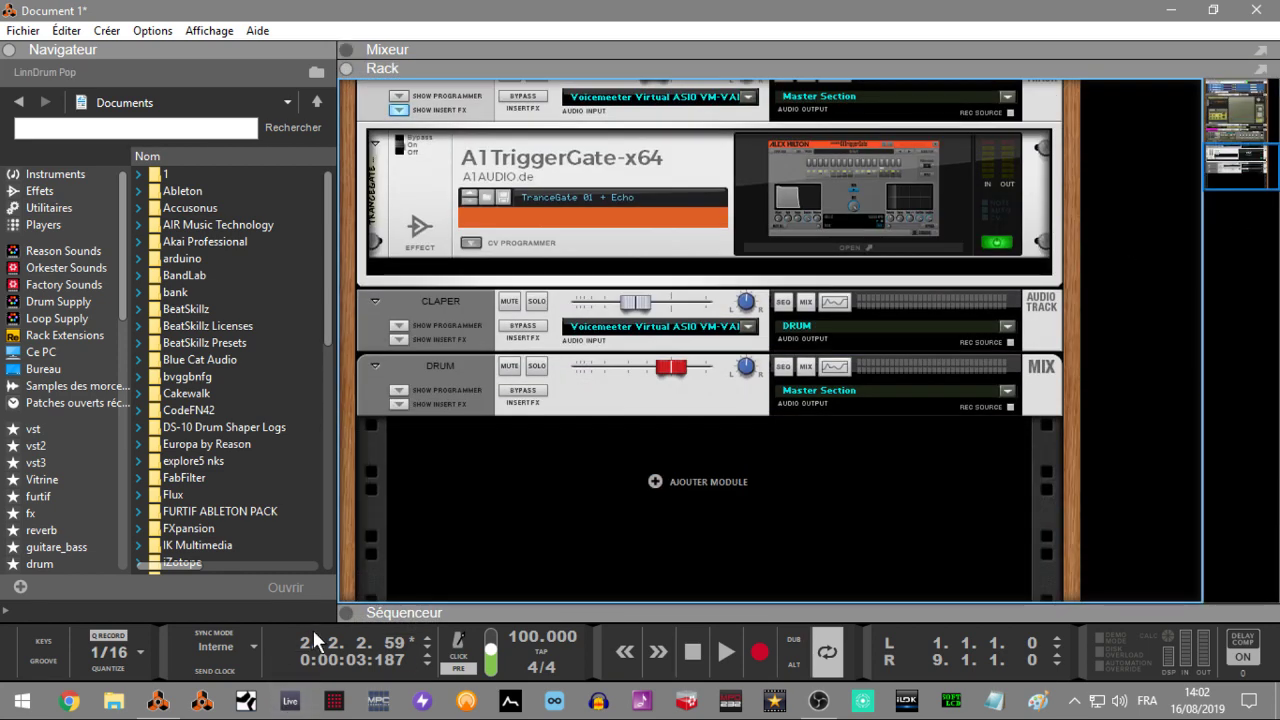
pyautogui.click(348, 614)
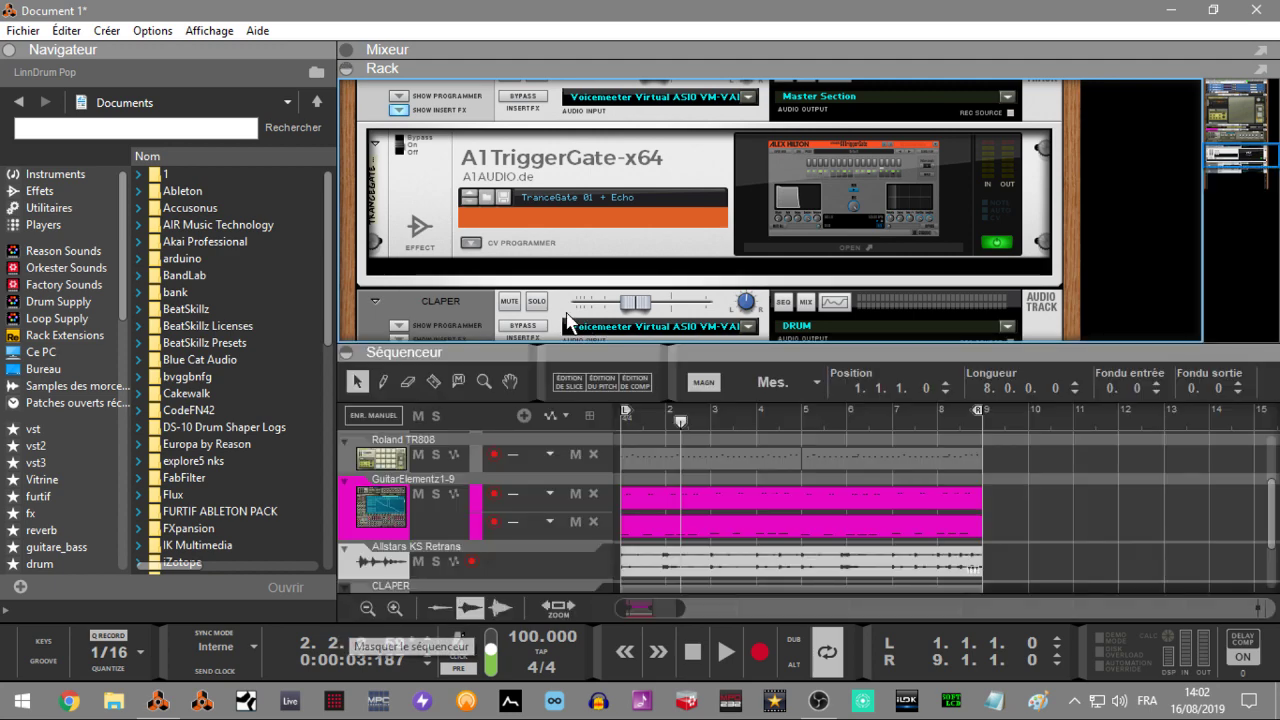
# - Duplicate the GuitarElementz1-9 NN-XT sampler together with its sequencer track
pyautogui.moveTo(1231, 155); pyautogui.dragTo(1219, 135)
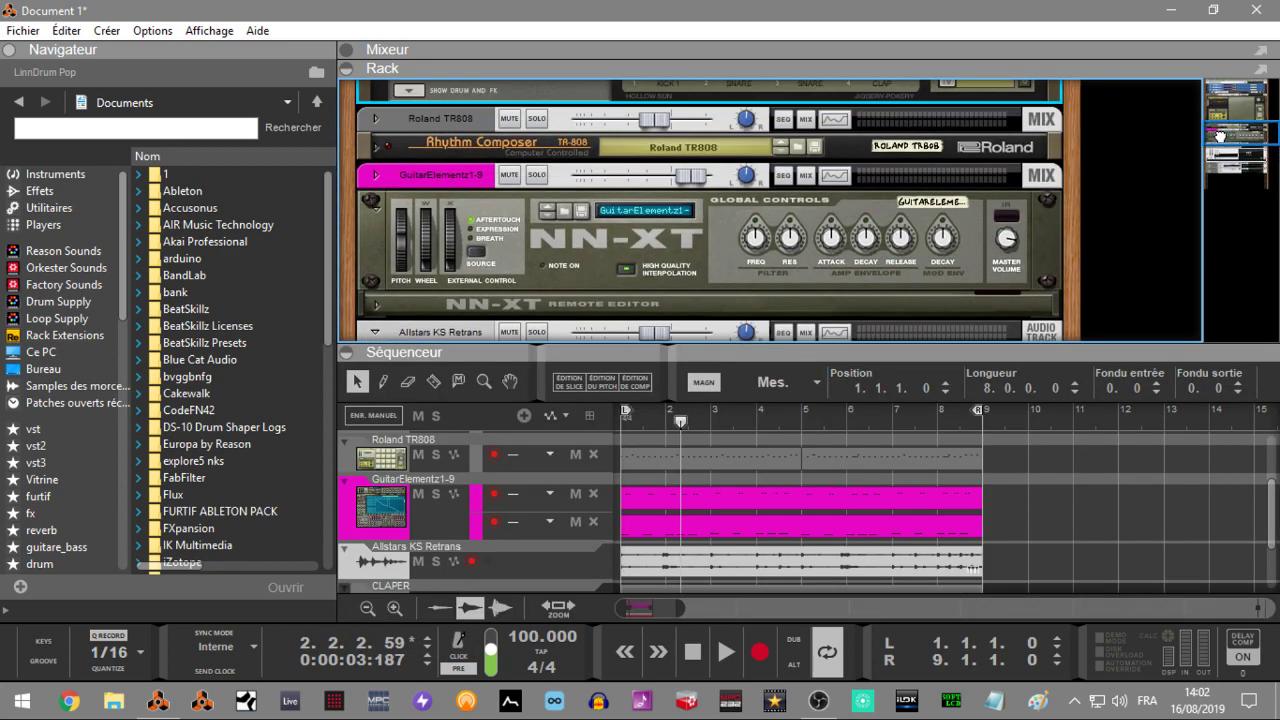
pyautogui.rightClick(636, 262)
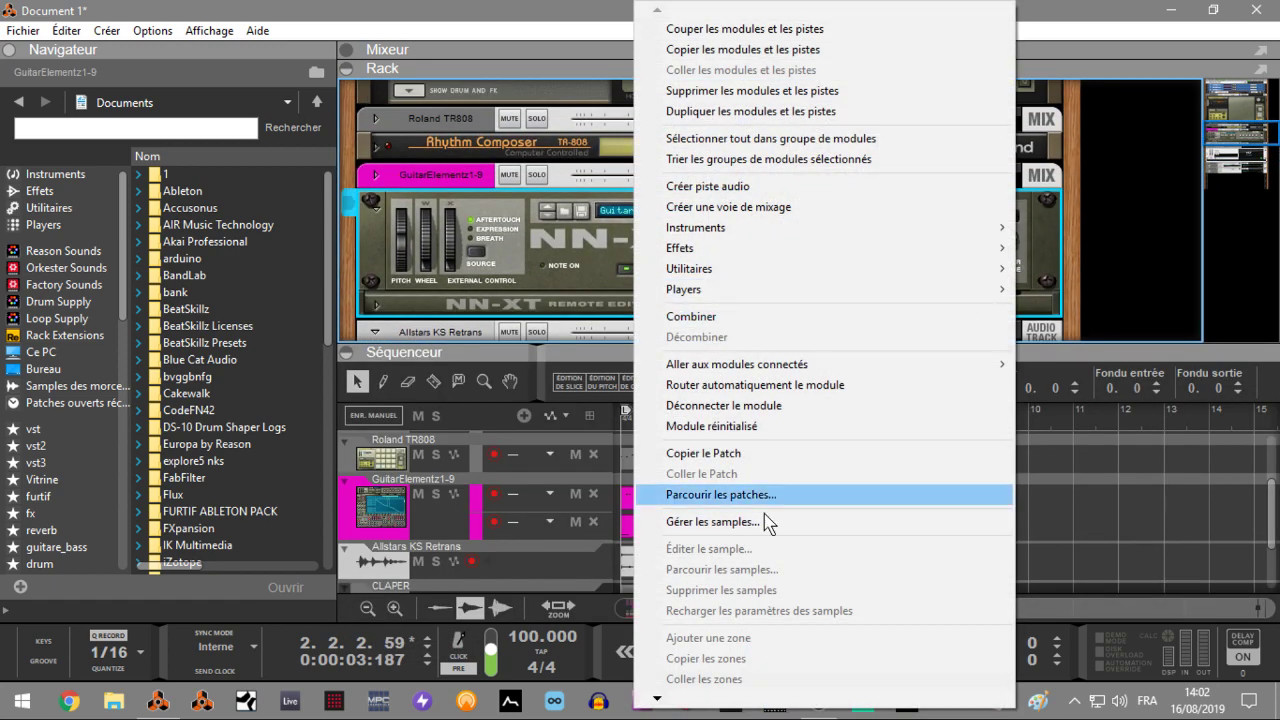
pyautogui.click(777, 119)
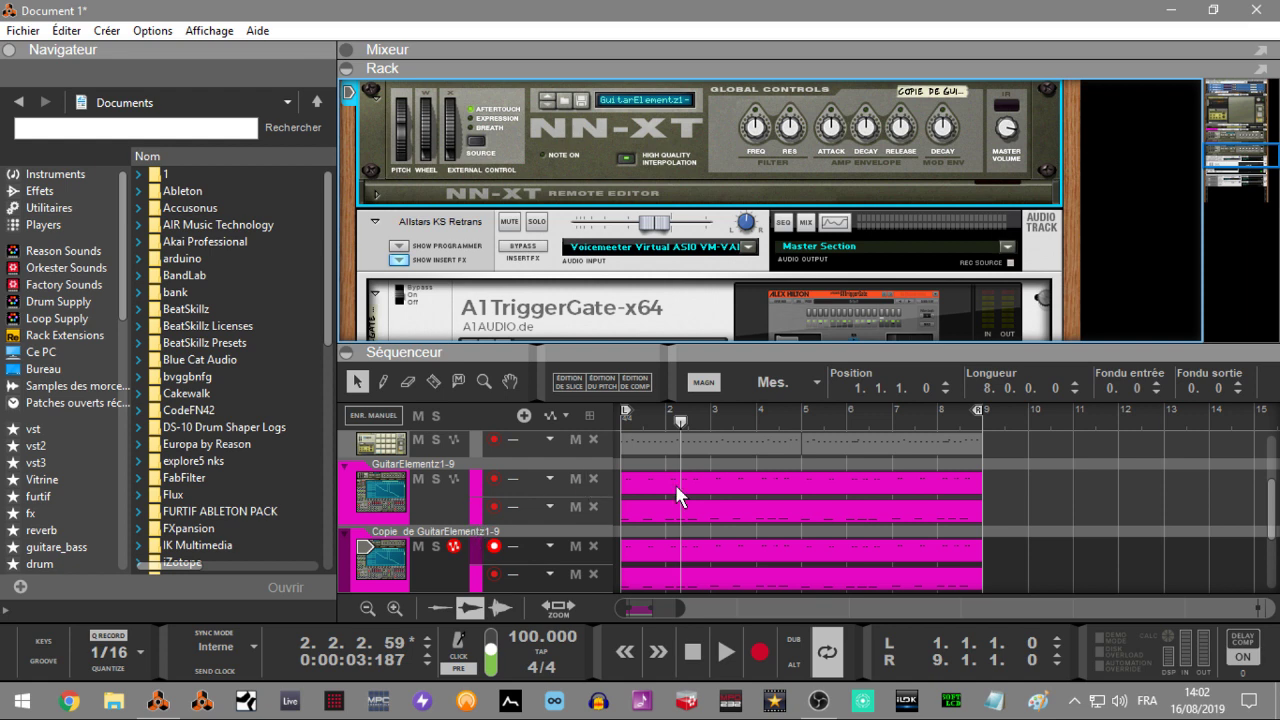
# - Delete the lower clip and its lane from the GuitarElementz1-9 track, and the upper clip and its lane from the duplicate track
pyautogui.click(718, 513)
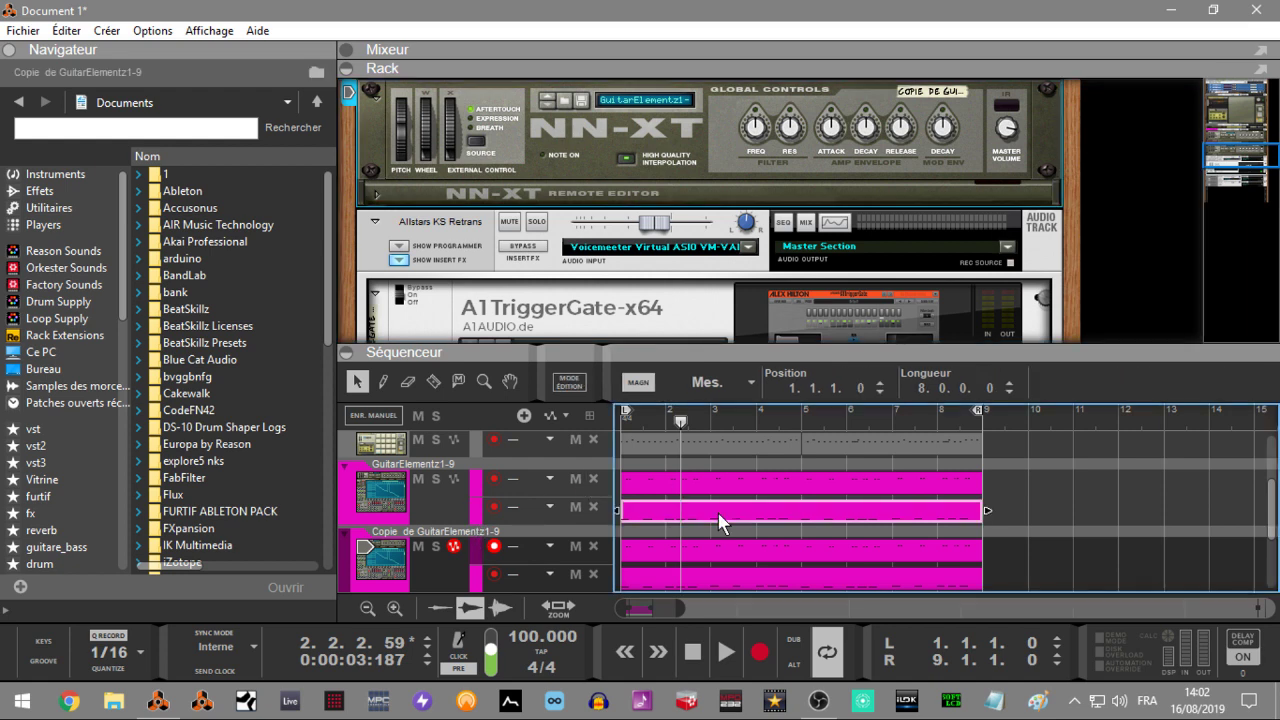
pyautogui.press('Delete')
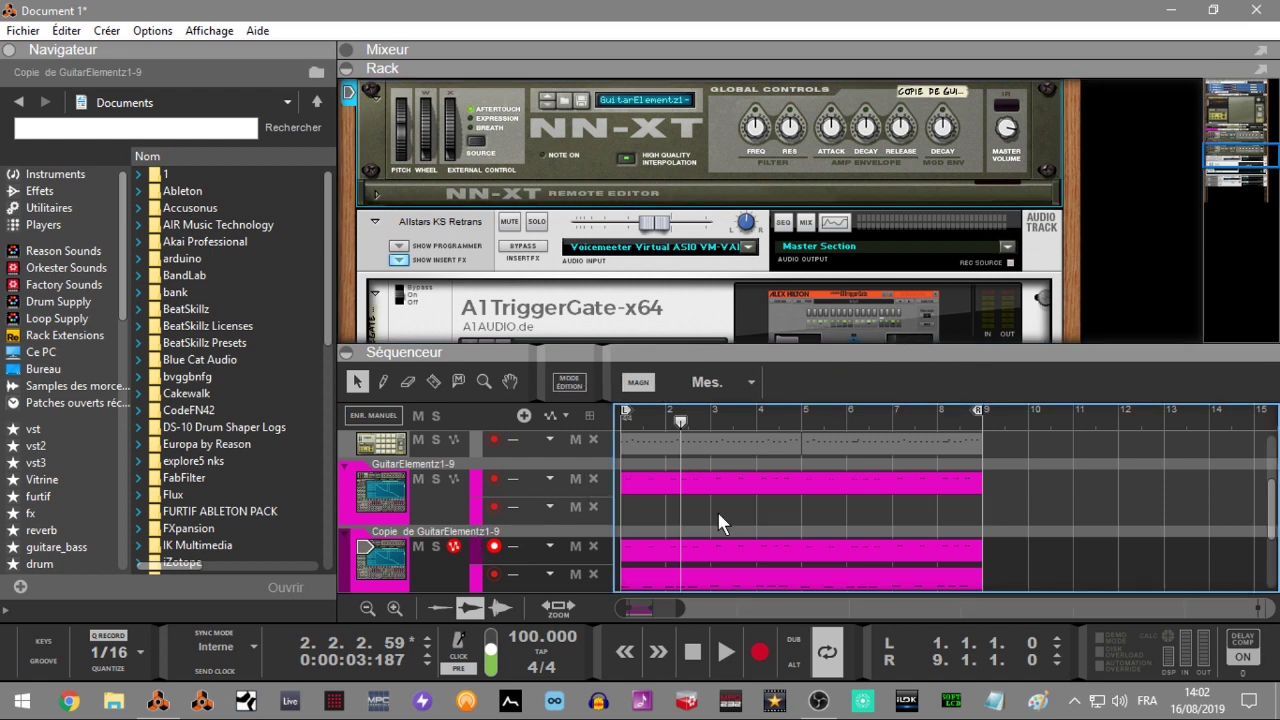
pyautogui.click(594, 506)
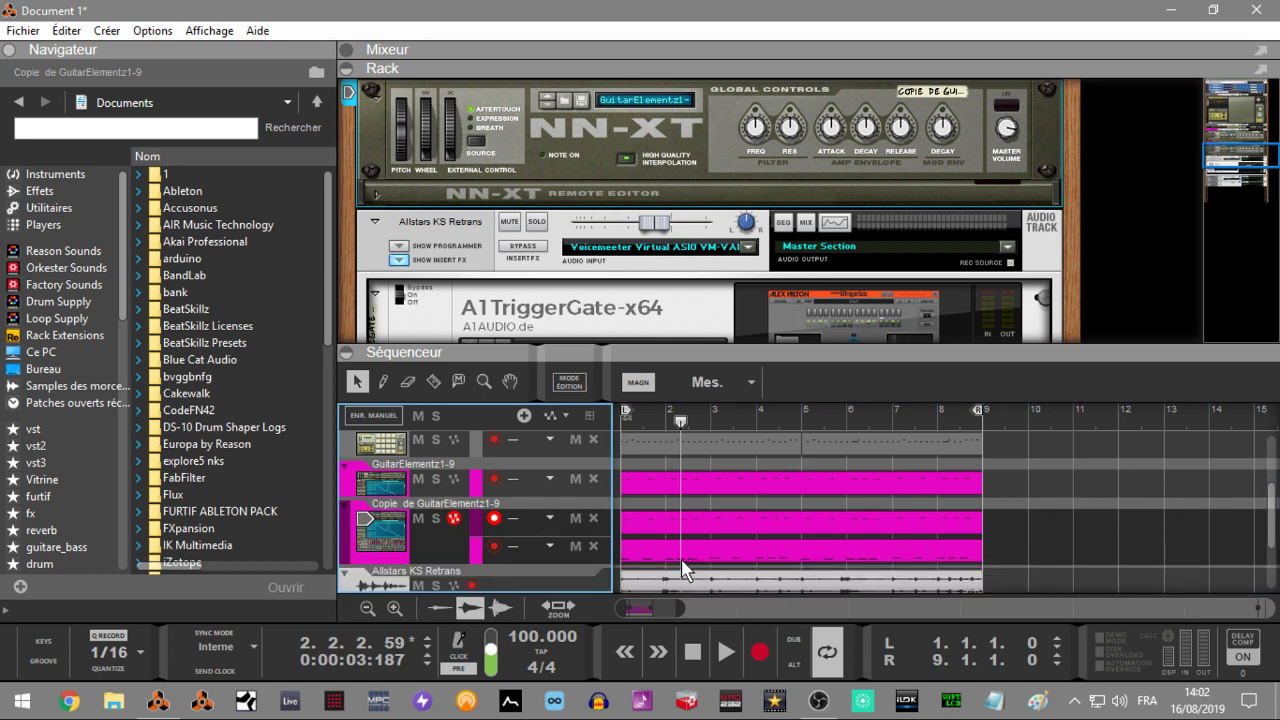
pyautogui.click(707, 510)
pyautogui.press('Delete')
pyautogui.click(594, 517)
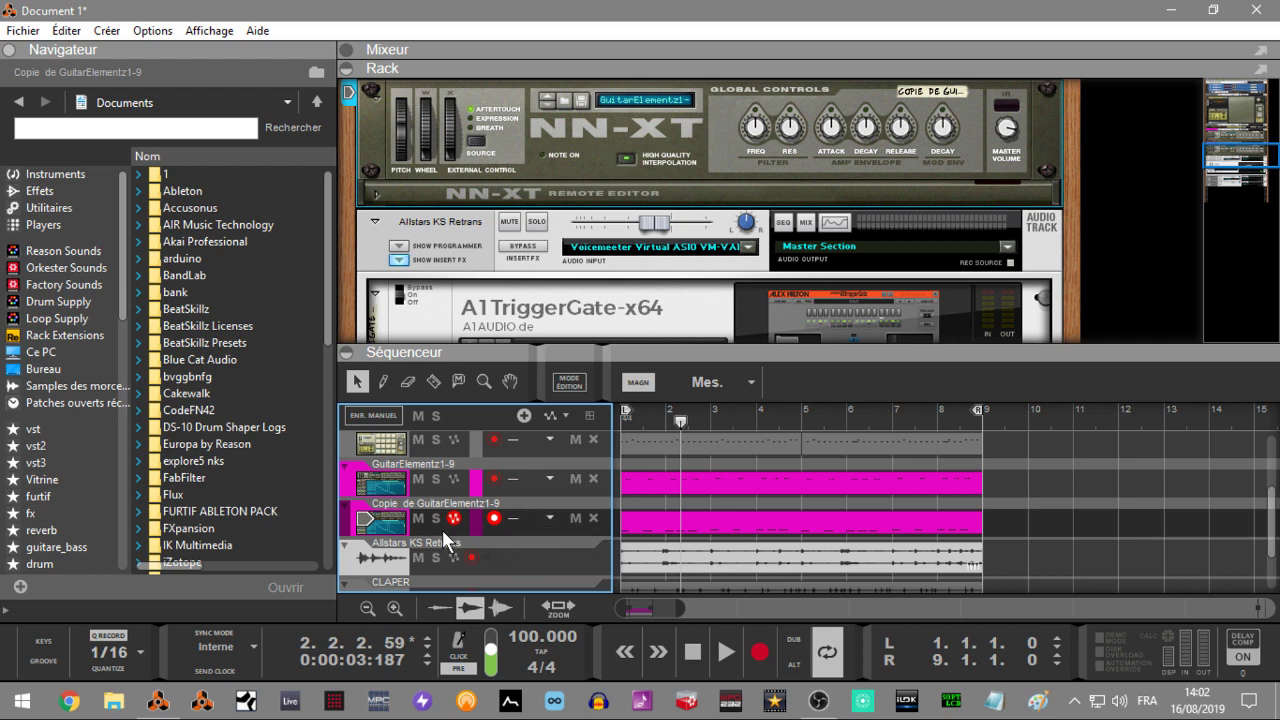
# - Show the mixer at full height, with the rack and sequencer folded away
pyautogui.click(352, 46)
pyautogui.click(347, 438)
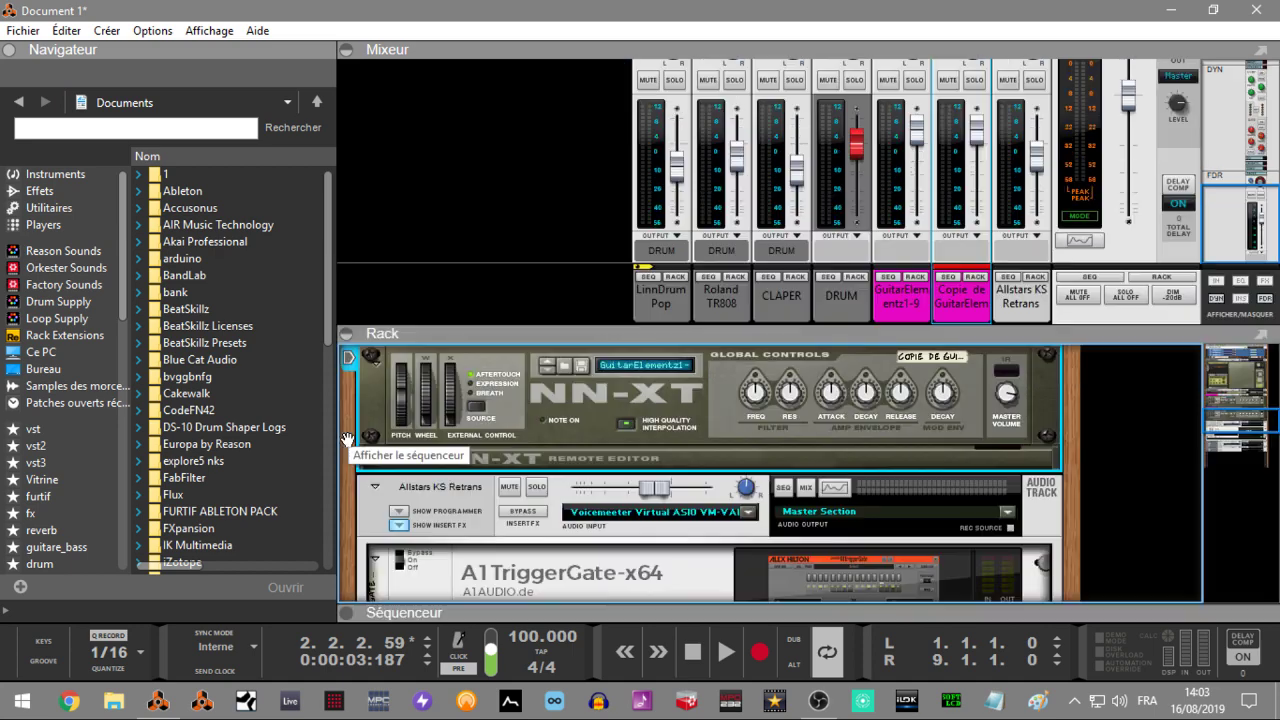
pyautogui.click(346, 333)
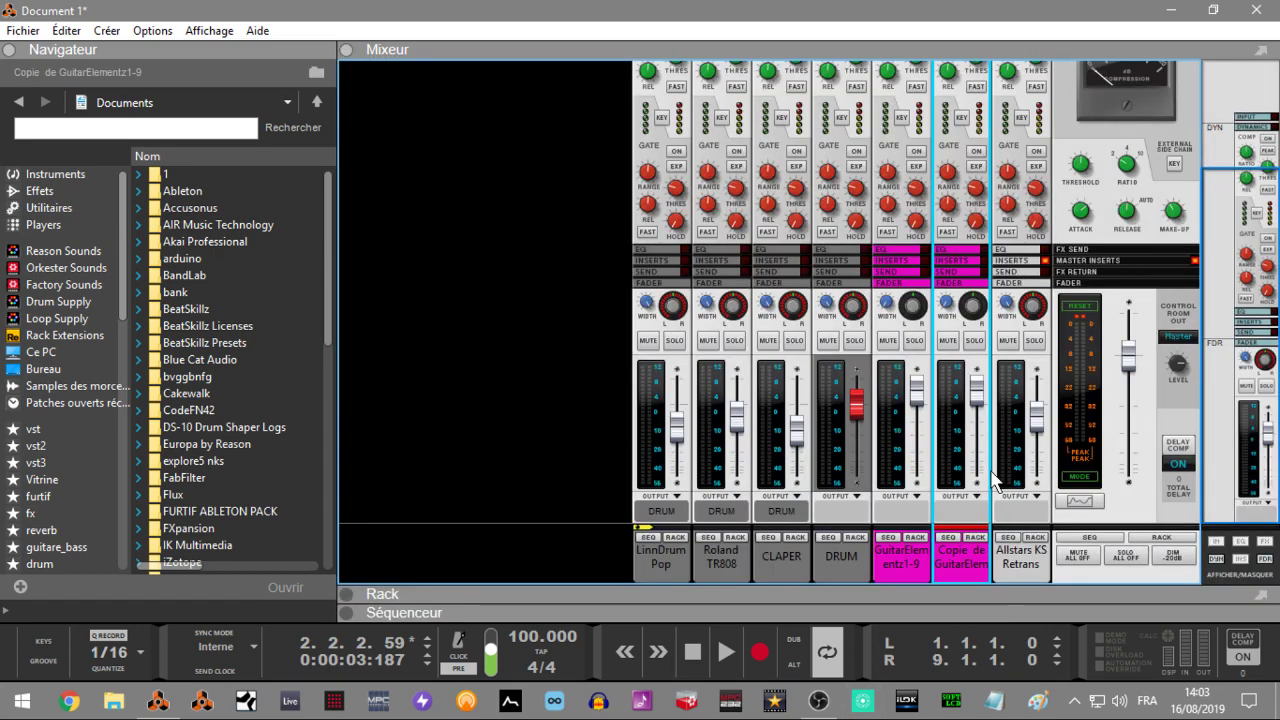
# - Solo the GuitarElementz1-9 channel and play the loop from the start
pyautogui.click(917, 350)
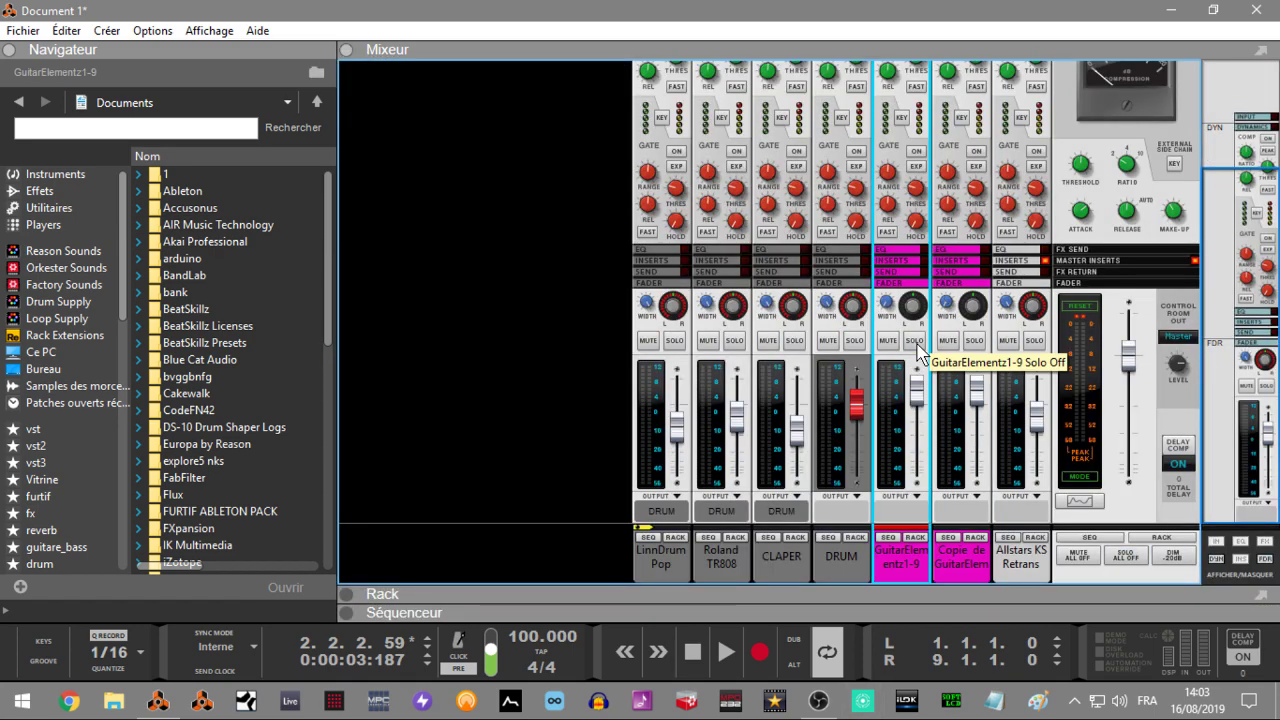
pyautogui.click(914, 341)
pyautogui.press('KP_0')
pyautogui.press('space')
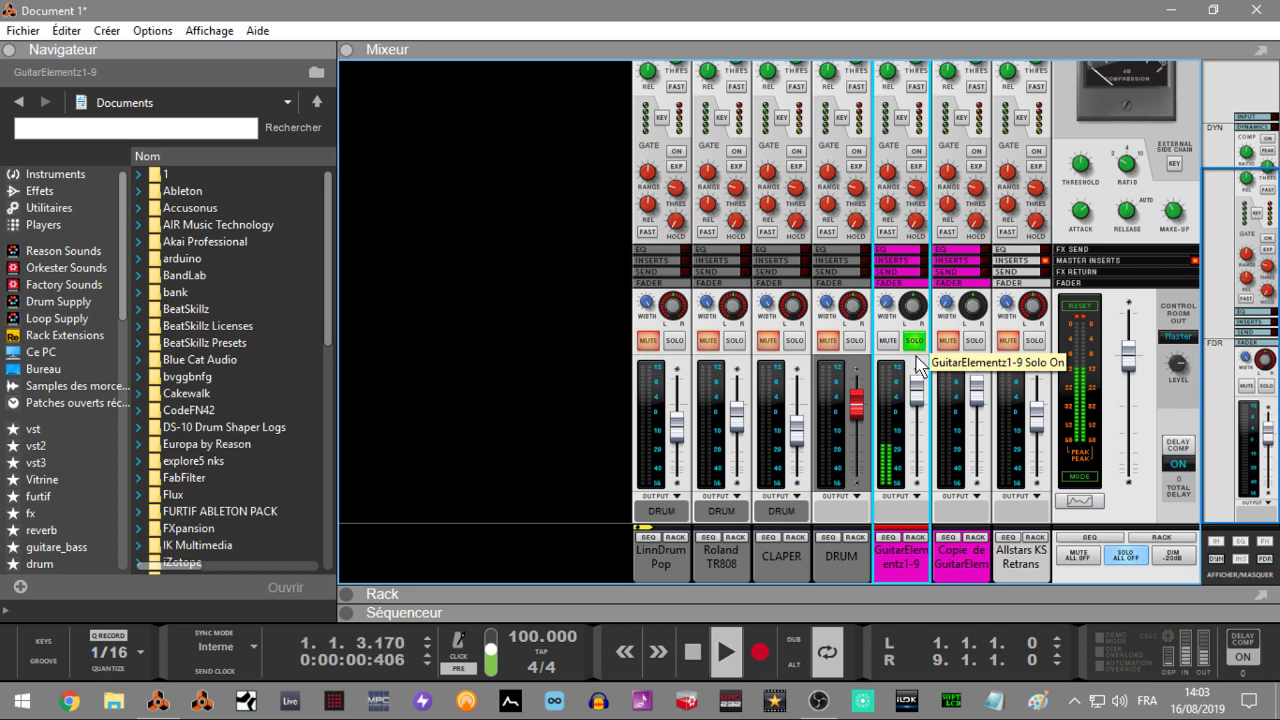
# - Rename the GuitarElementz1-9 mixer channel as Guitar1
pyautogui.doubleClick(908, 566)
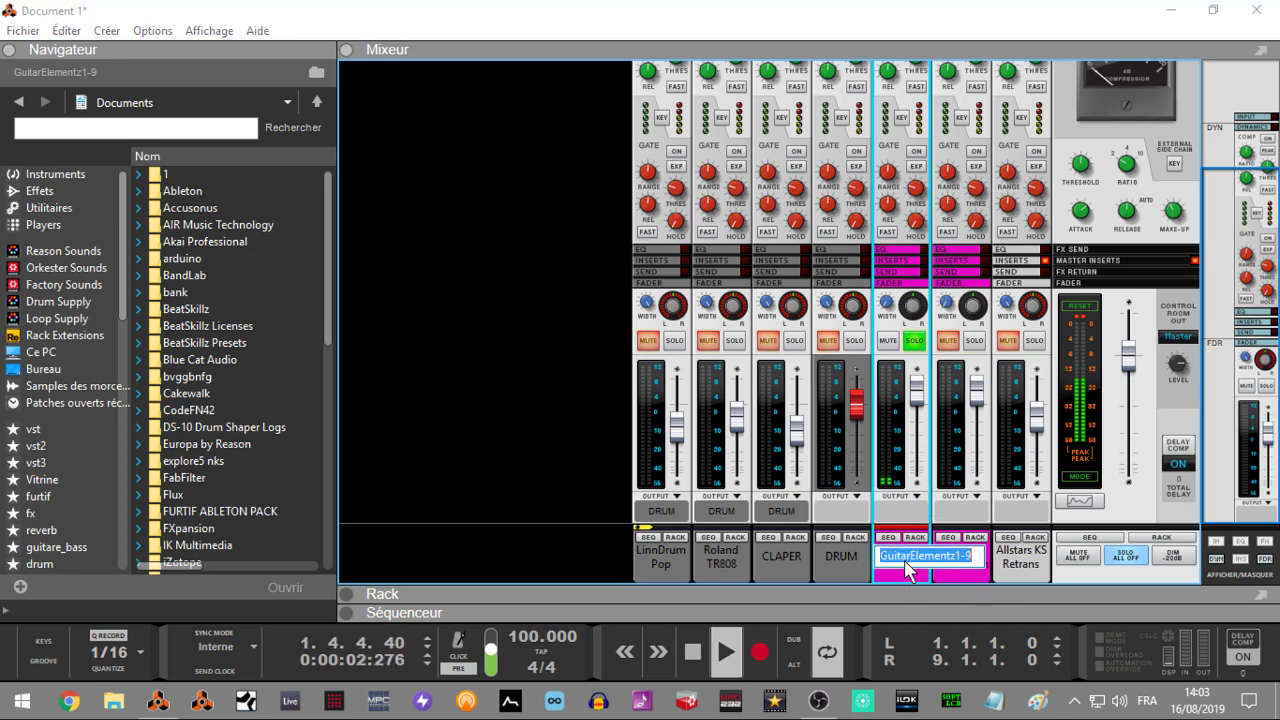
pyautogui.click(914, 562)
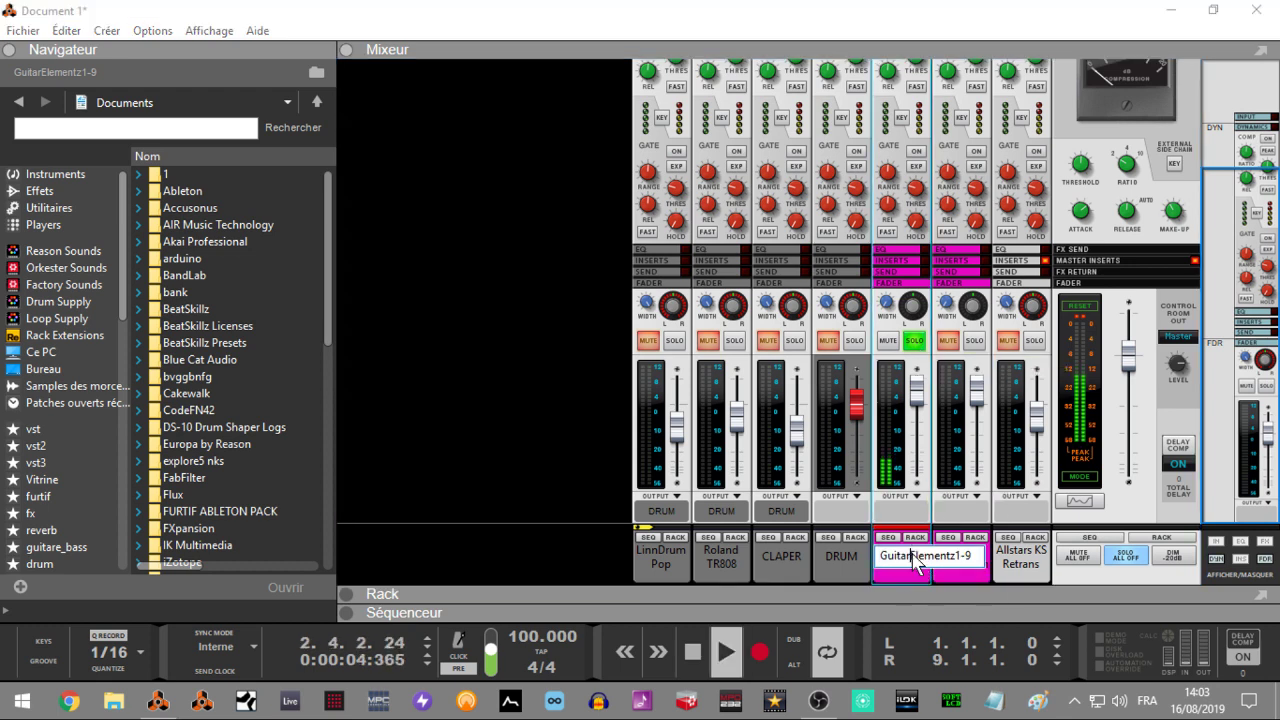
pyautogui.moveTo(914, 562); pyautogui.dragTo(1002, 567)
pyautogui.write('1')
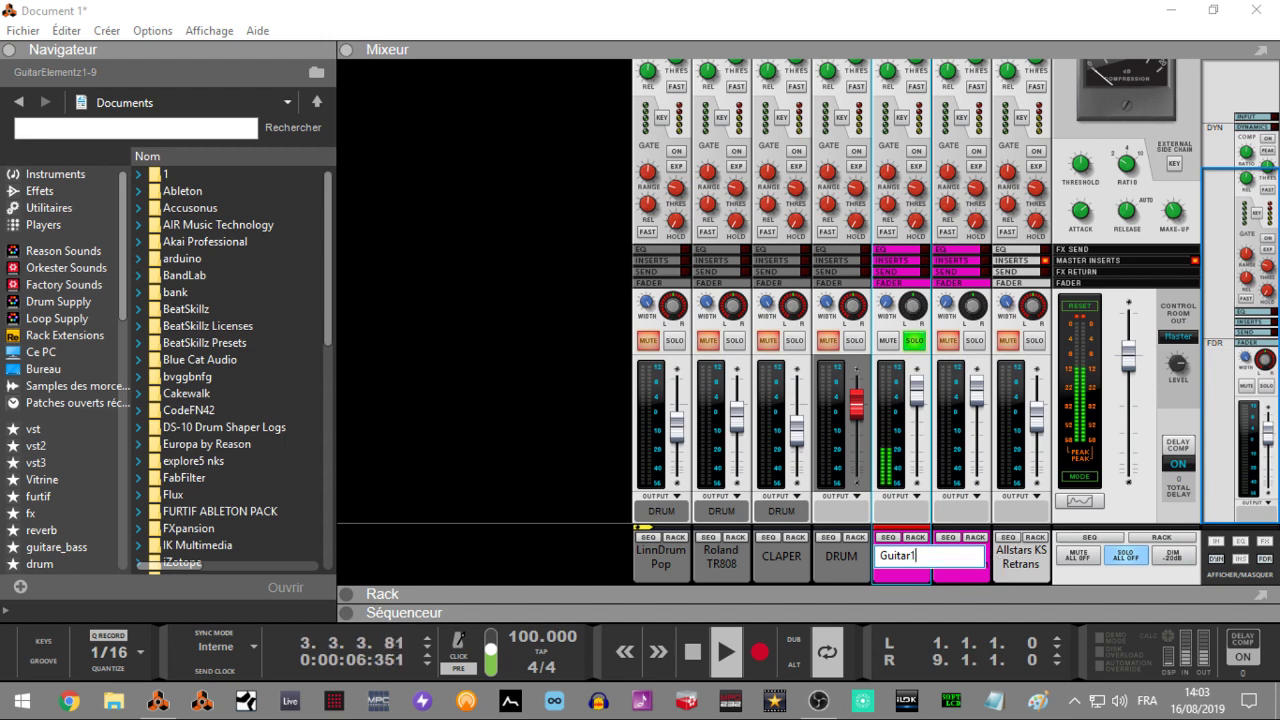
pyautogui.press('Return')
# - Rename the duplicated guitar channel as BASS1, clearing all of its old name
pyautogui.click(946, 563)
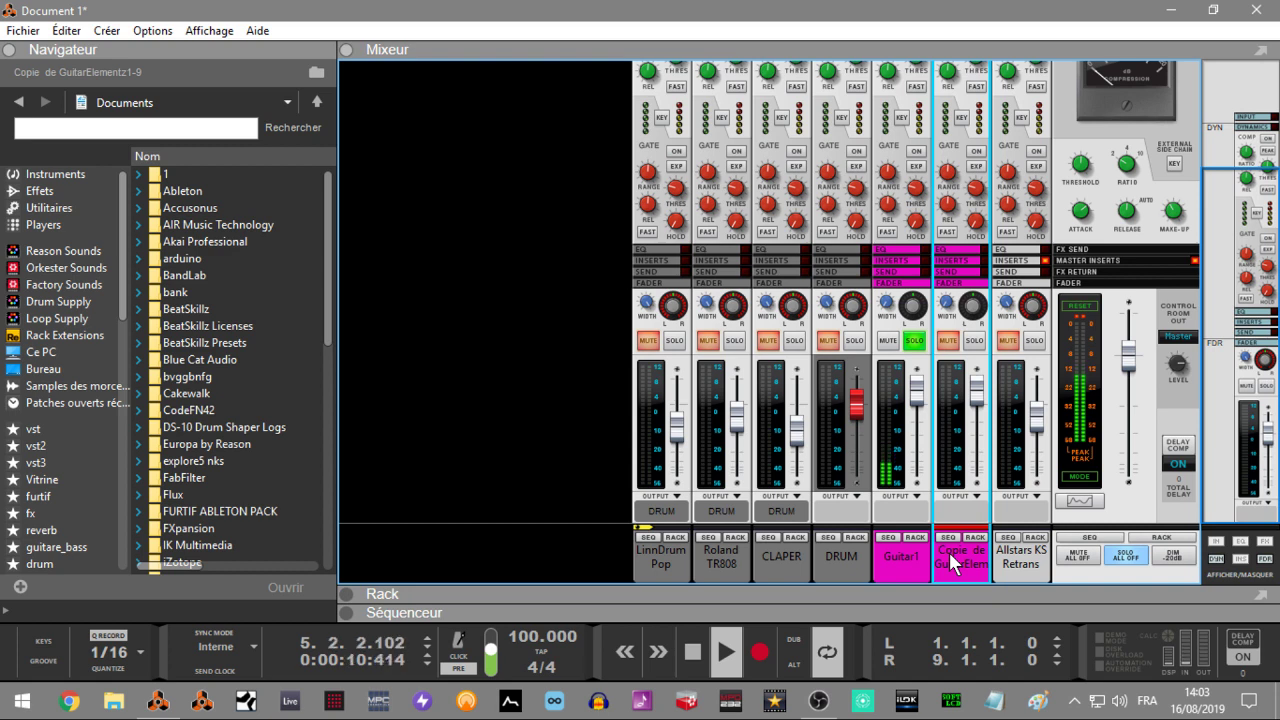
pyautogui.doubleClick(949, 552)
pyautogui.click(949, 558)
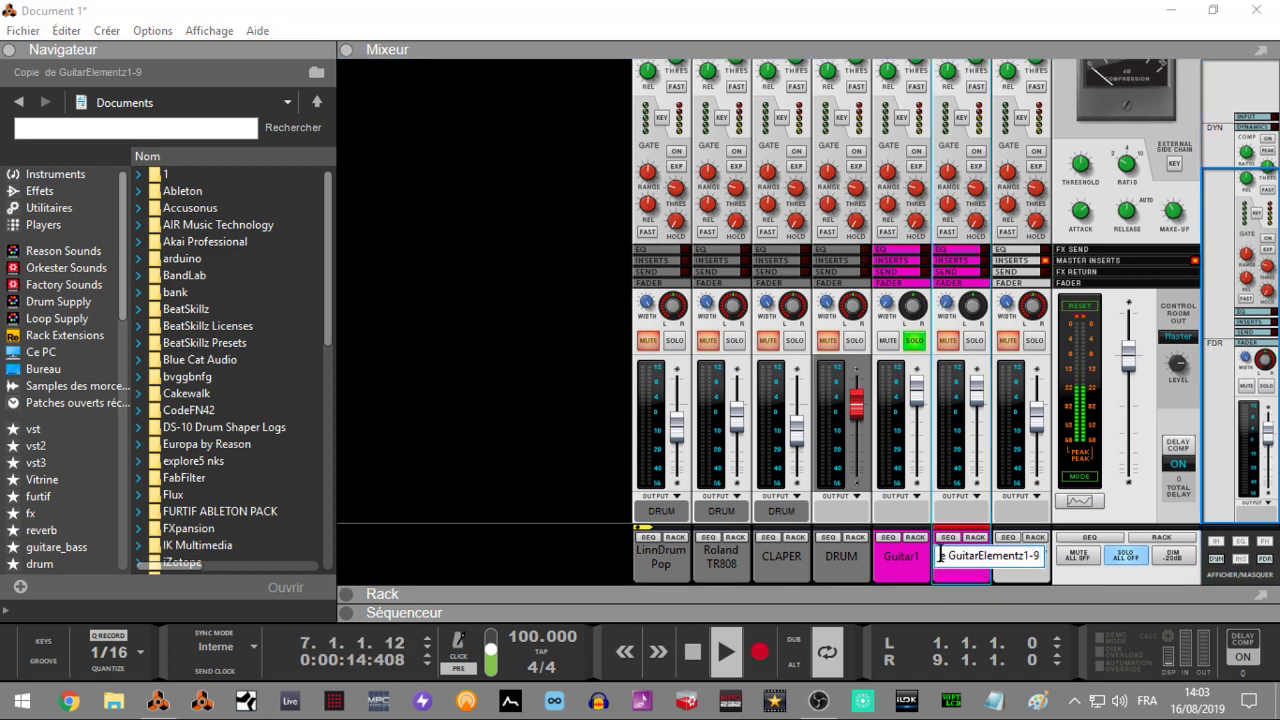
pyautogui.moveTo(940, 556); pyautogui.dragTo(1083, 567)
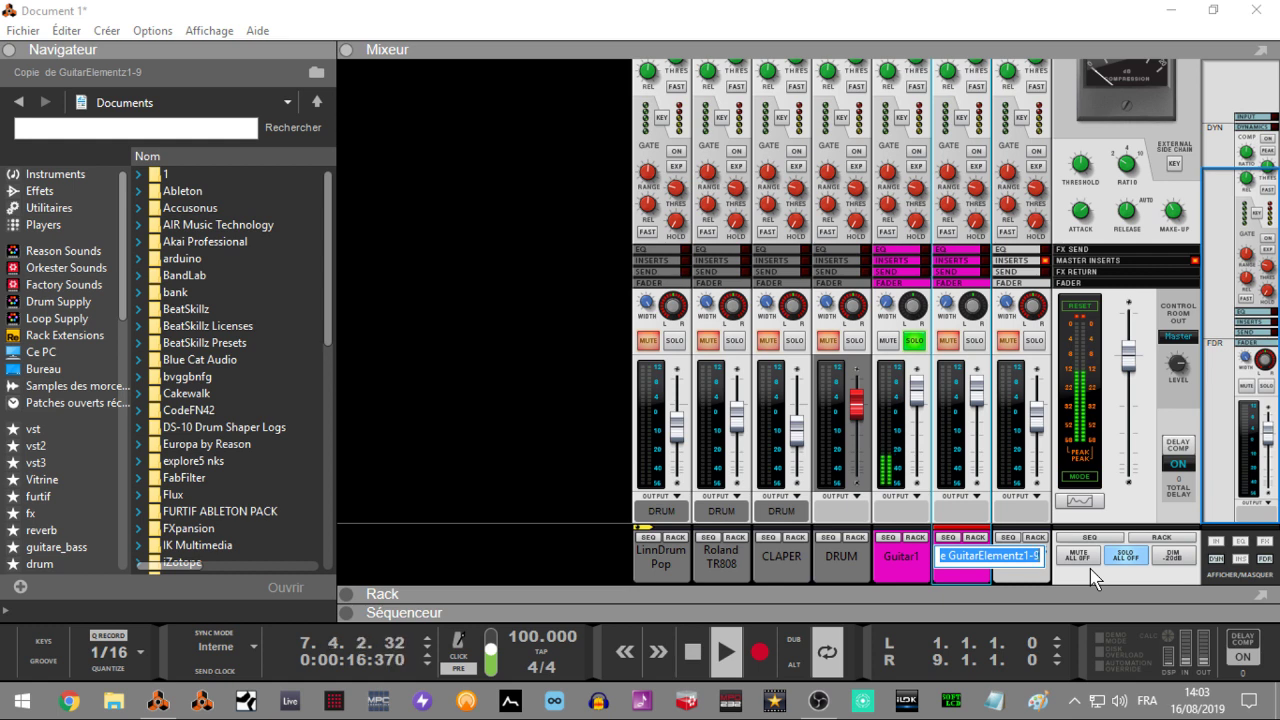
pyautogui.write('BASS1')
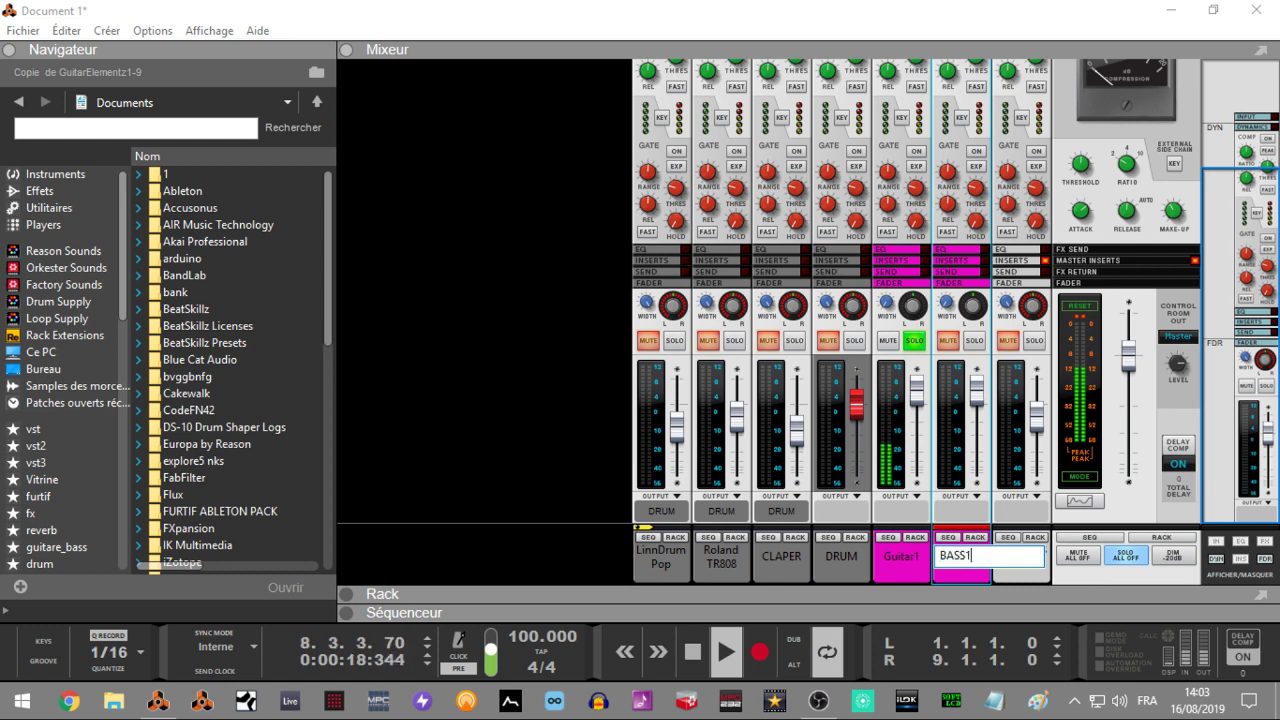
pyautogui.click(1130, 567)
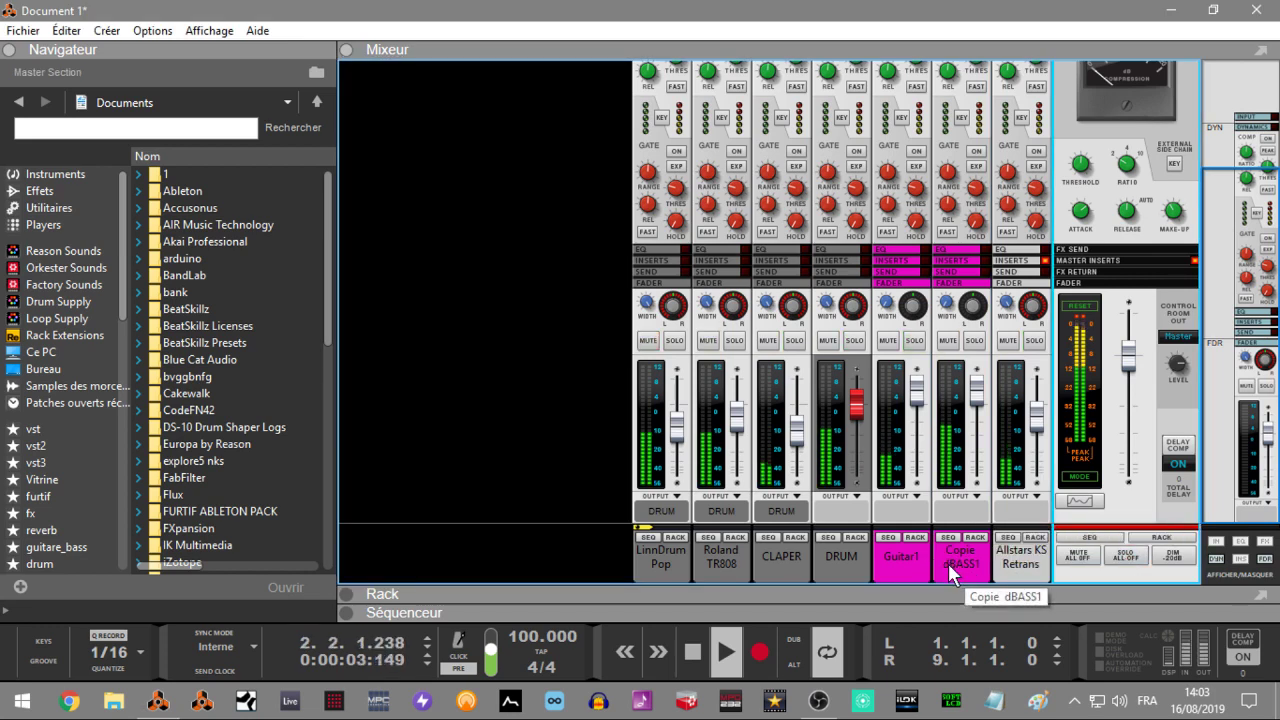
pyautogui.click(948, 563)
pyautogui.doubleClick(950, 560)
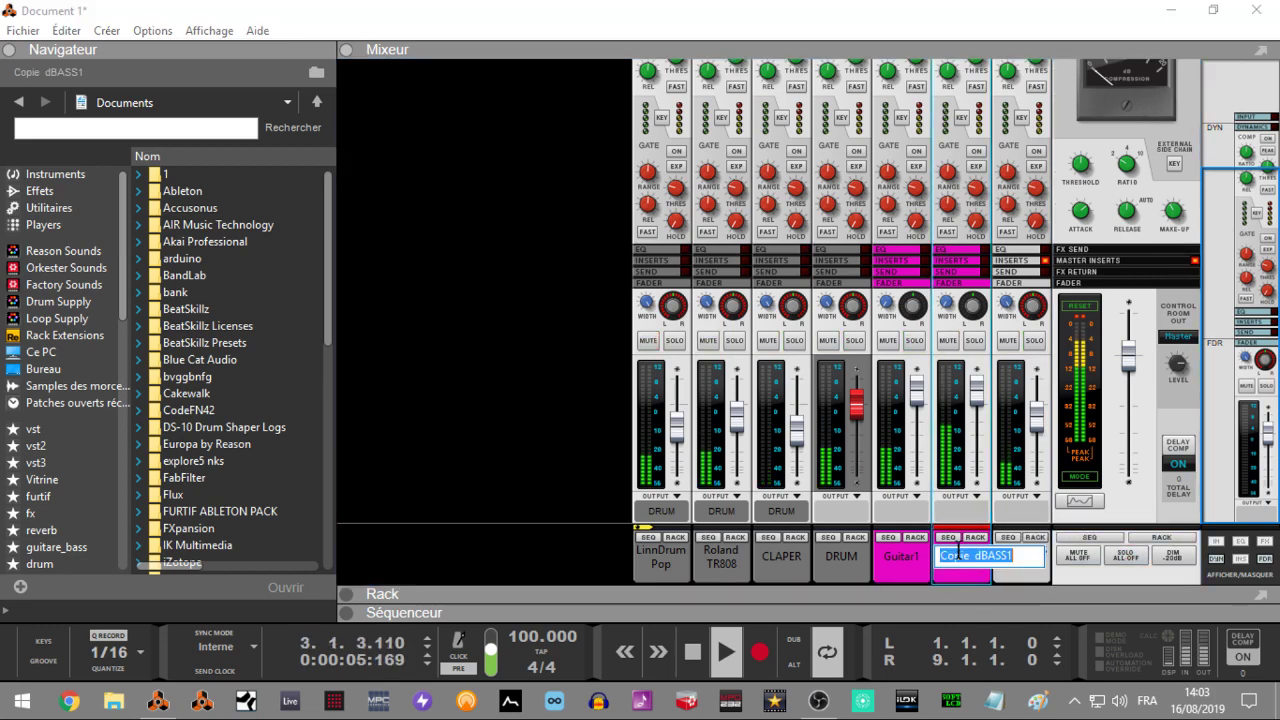
pyautogui.click(977, 556)
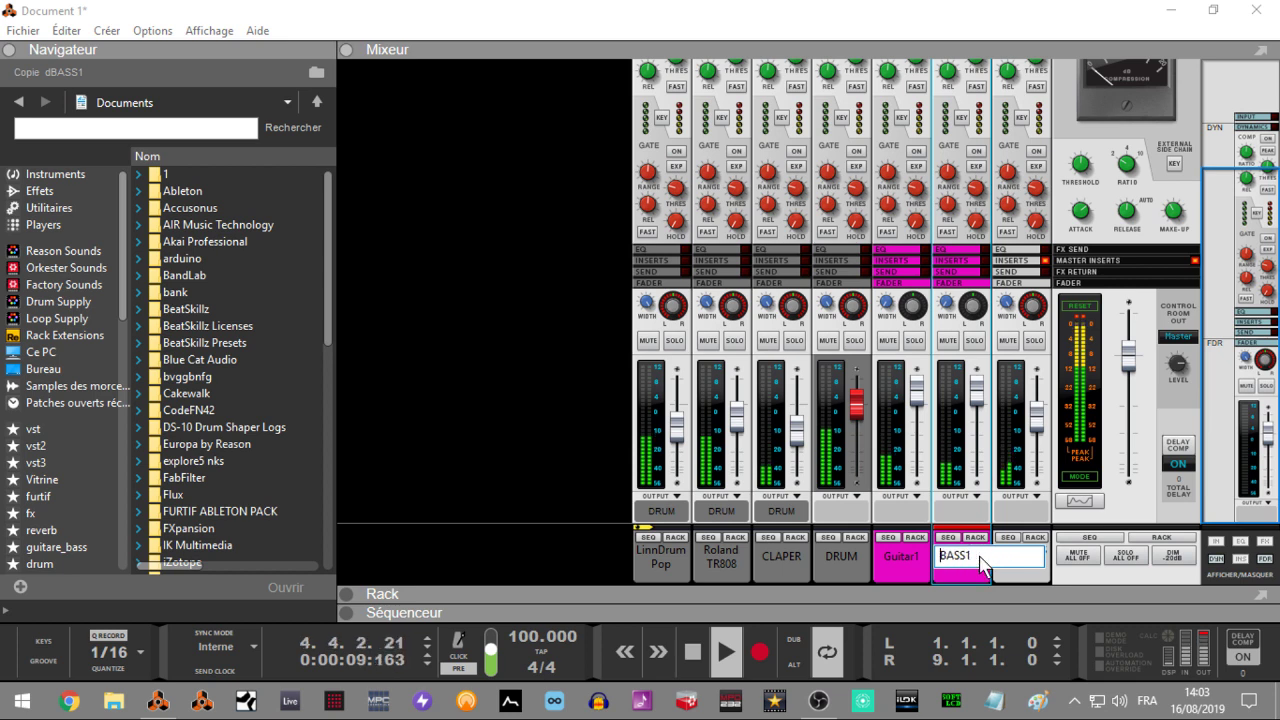
pyautogui.click(968, 577)
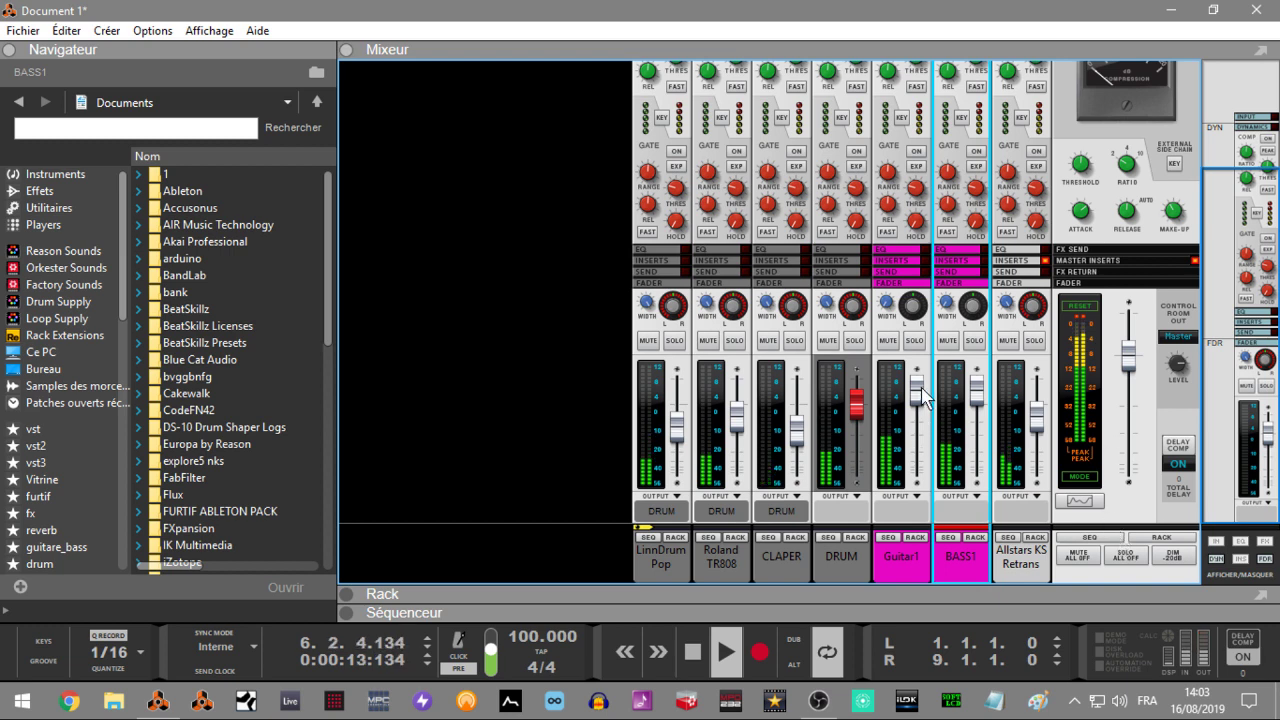
# - Solo the BASS1 channel for a listen, adjust the stereo width of Guitar1, and switch the solo off
pyautogui.click(973, 340)
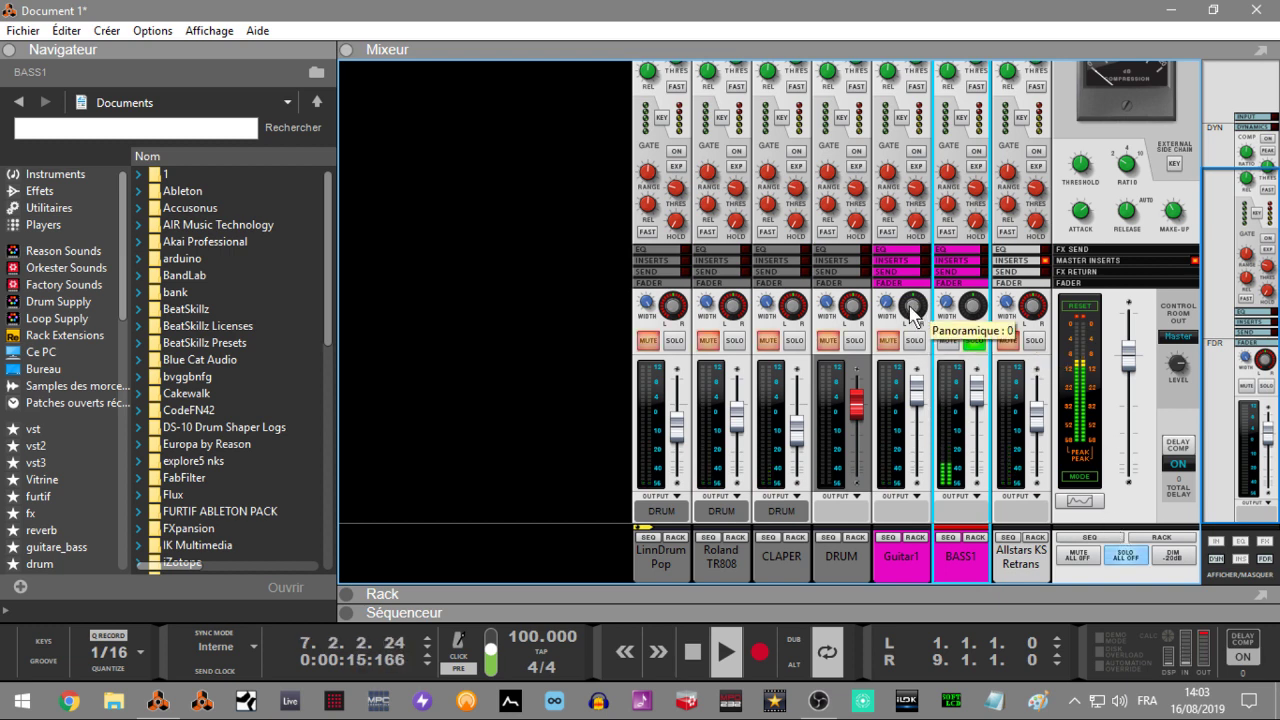
pyautogui.moveTo(885, 310); pyautogui.dragTo(885, 268)
pyautogui.click(976, 342)
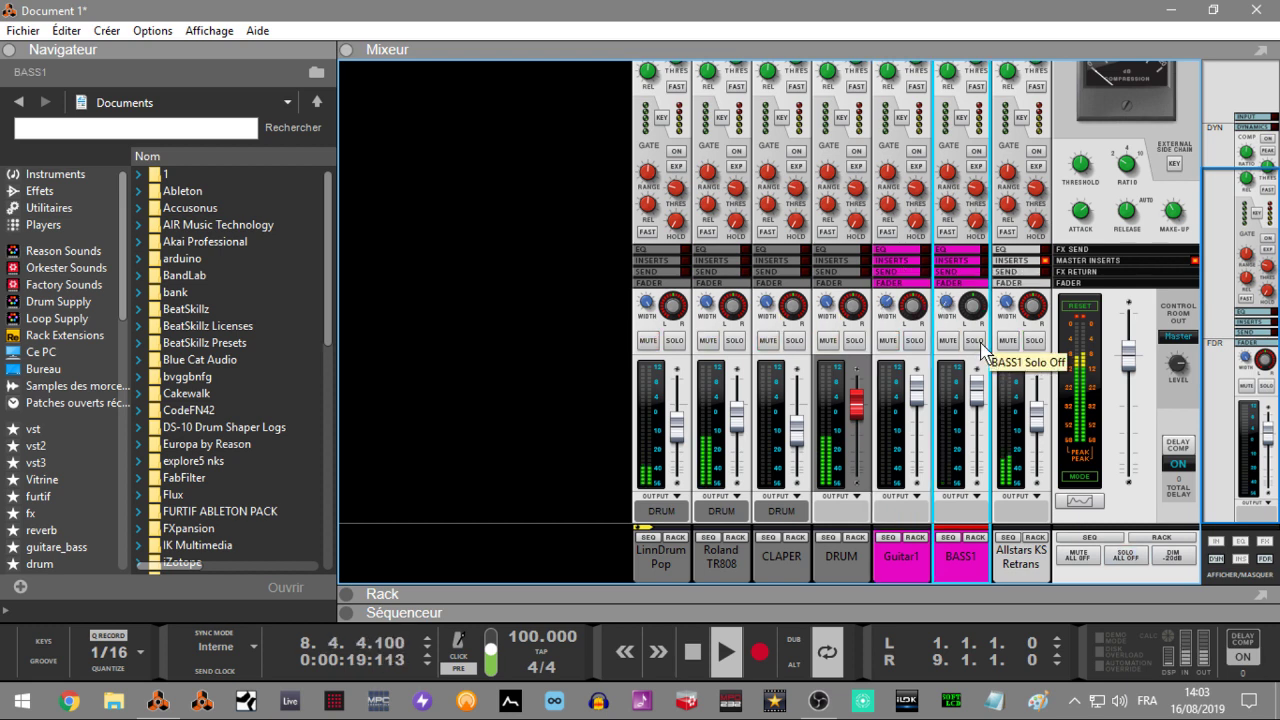
# - Set the Allstars KS Retrans level to about -5.96 dB and the LinnDrum Pop level to about -8.78 dB
pyautogui.click(1040, 420)
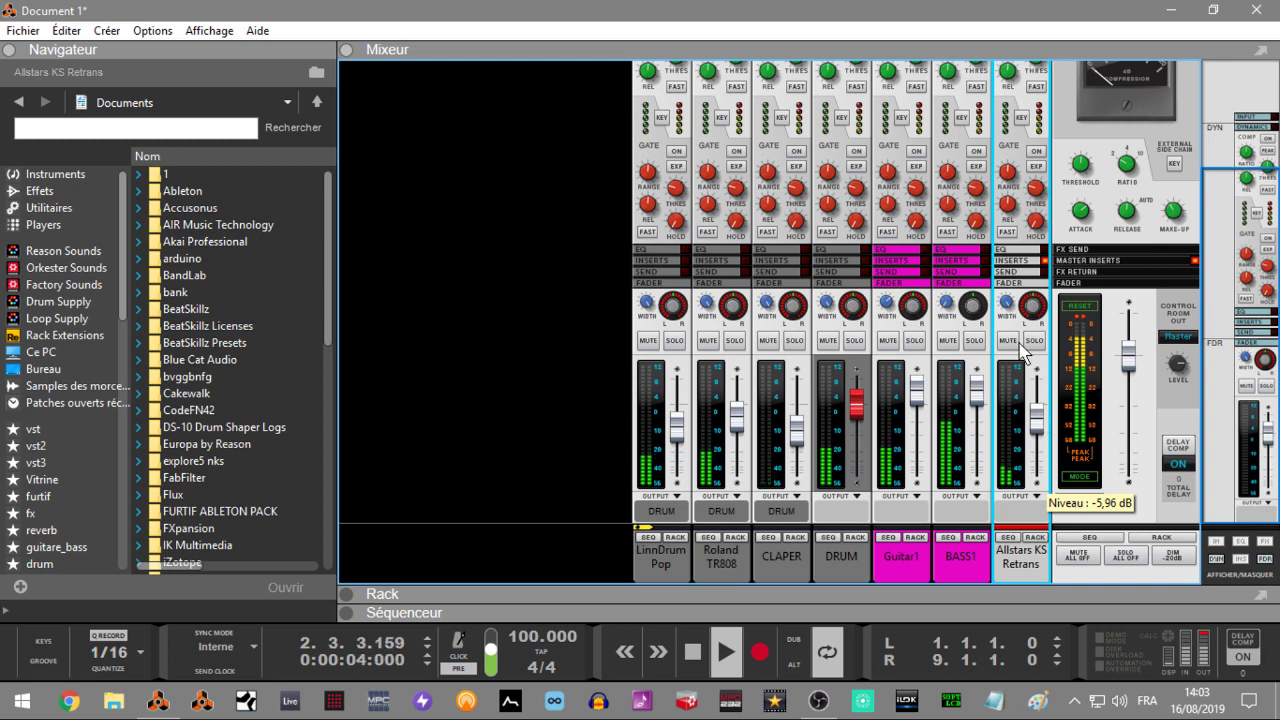
pyautogui.click(1076, 312)
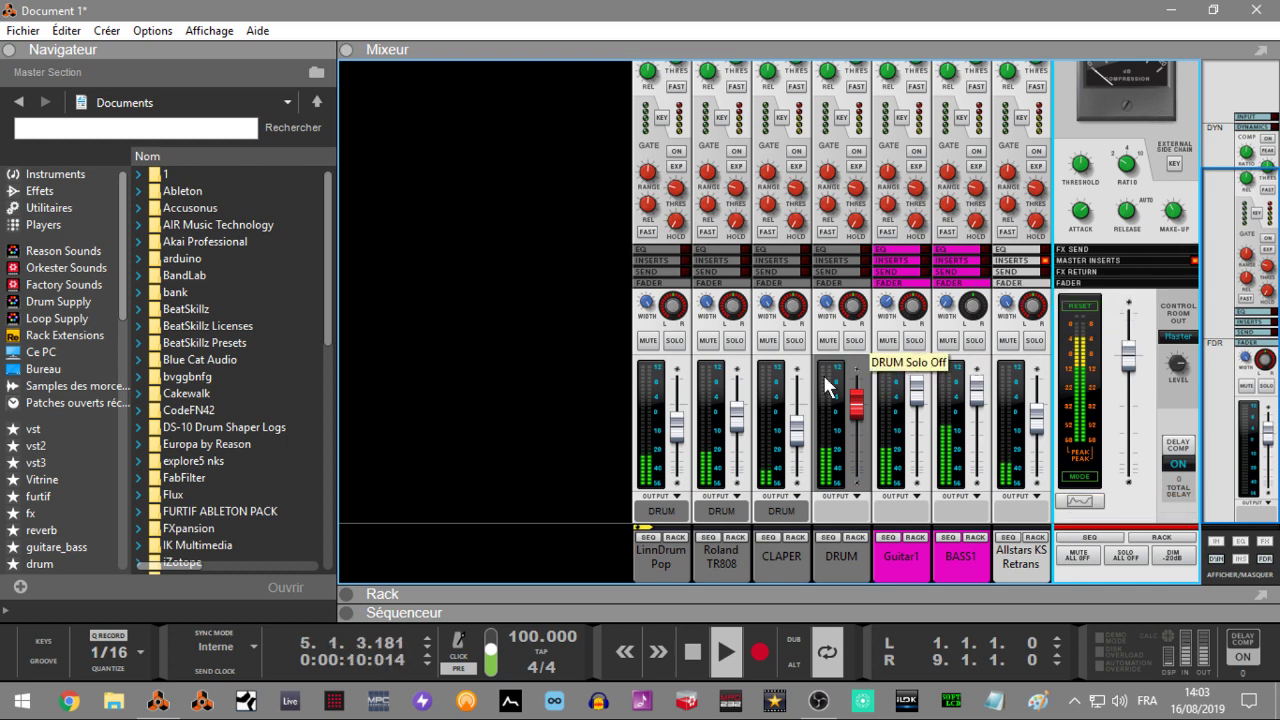
pyautogui.moveTo(676, 440); pyautogui.dragTo(677, 434)
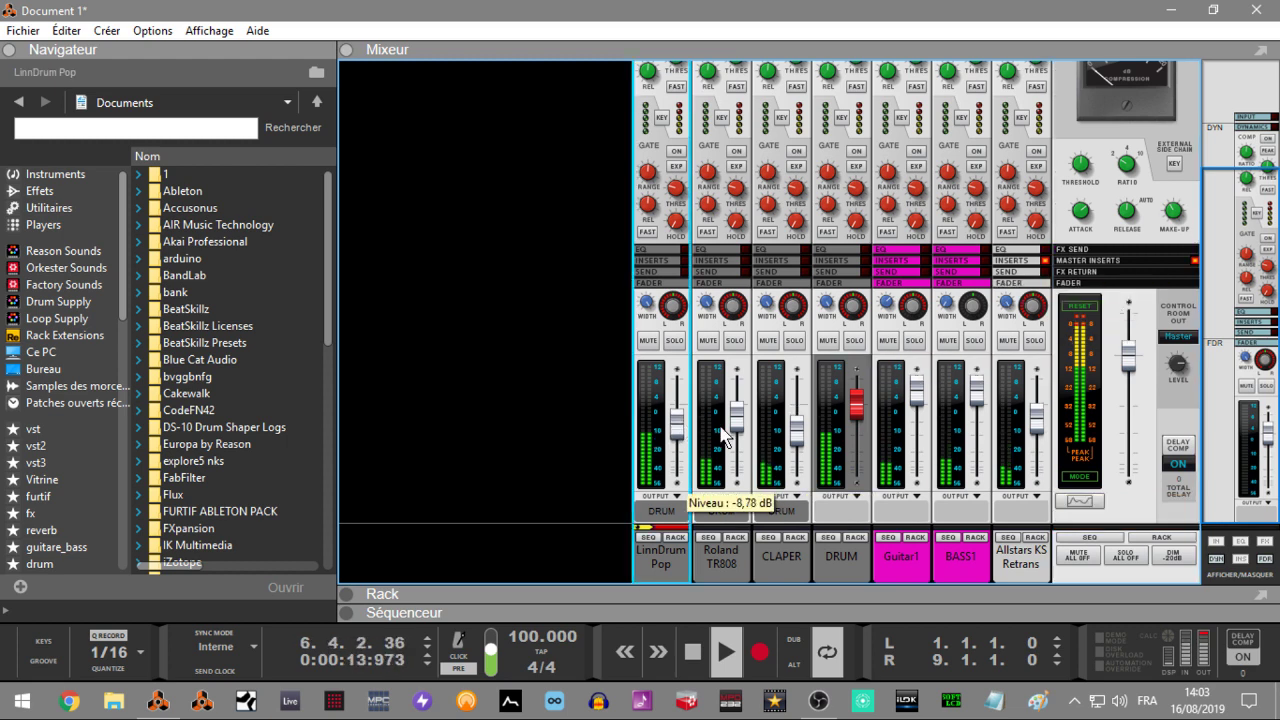
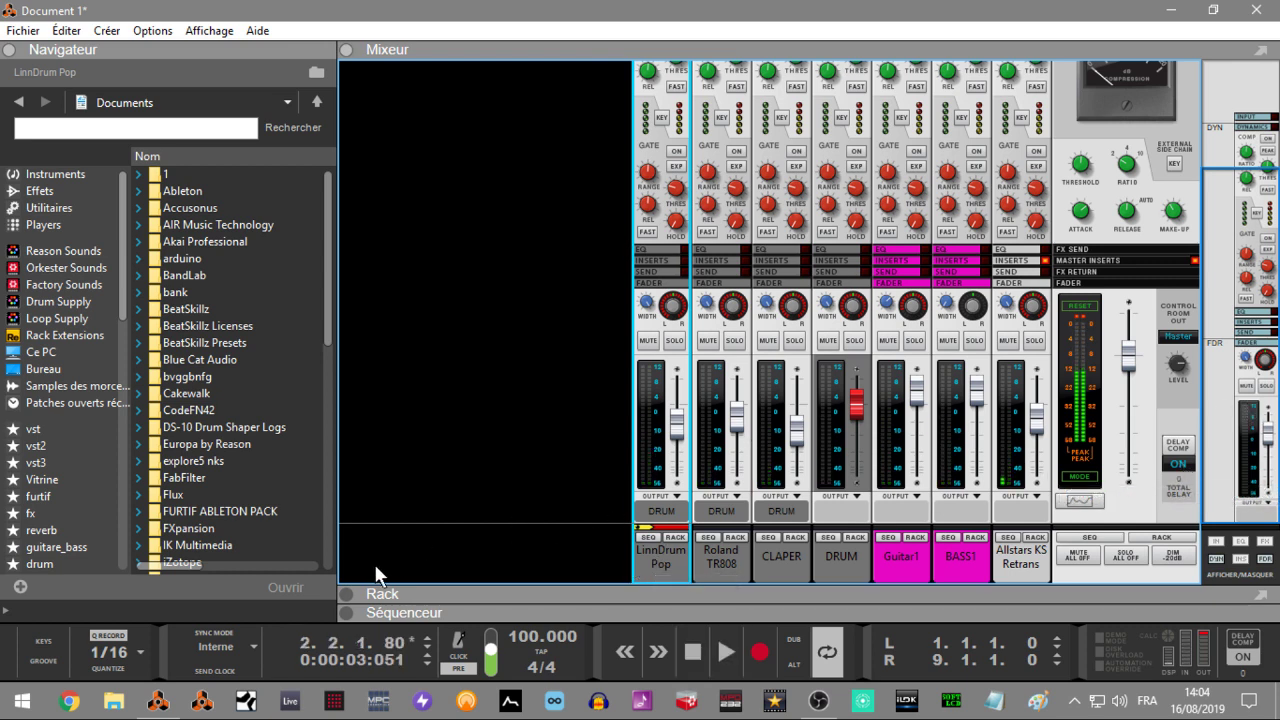
# - Show the rack instead of the mixer and unfold the drum and FX section of LinnDrum Pop
pyautogui.click(354, 594)
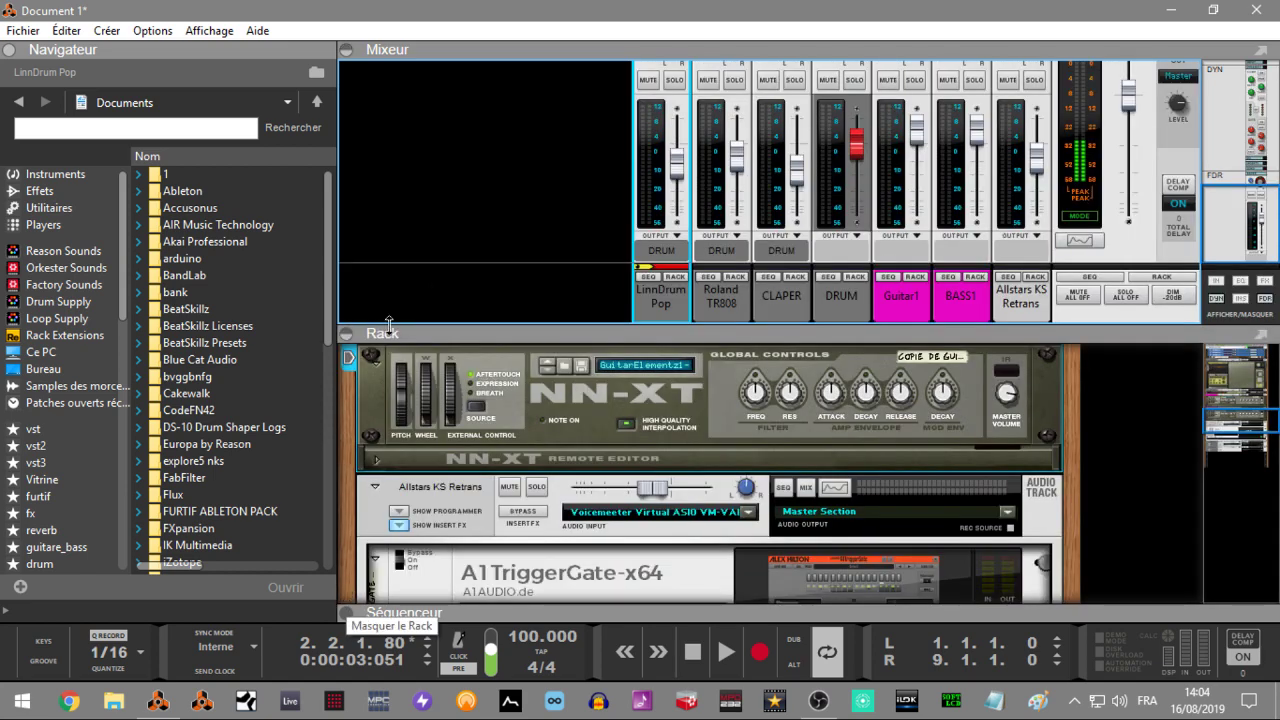
pyautogui.click(347, 52)
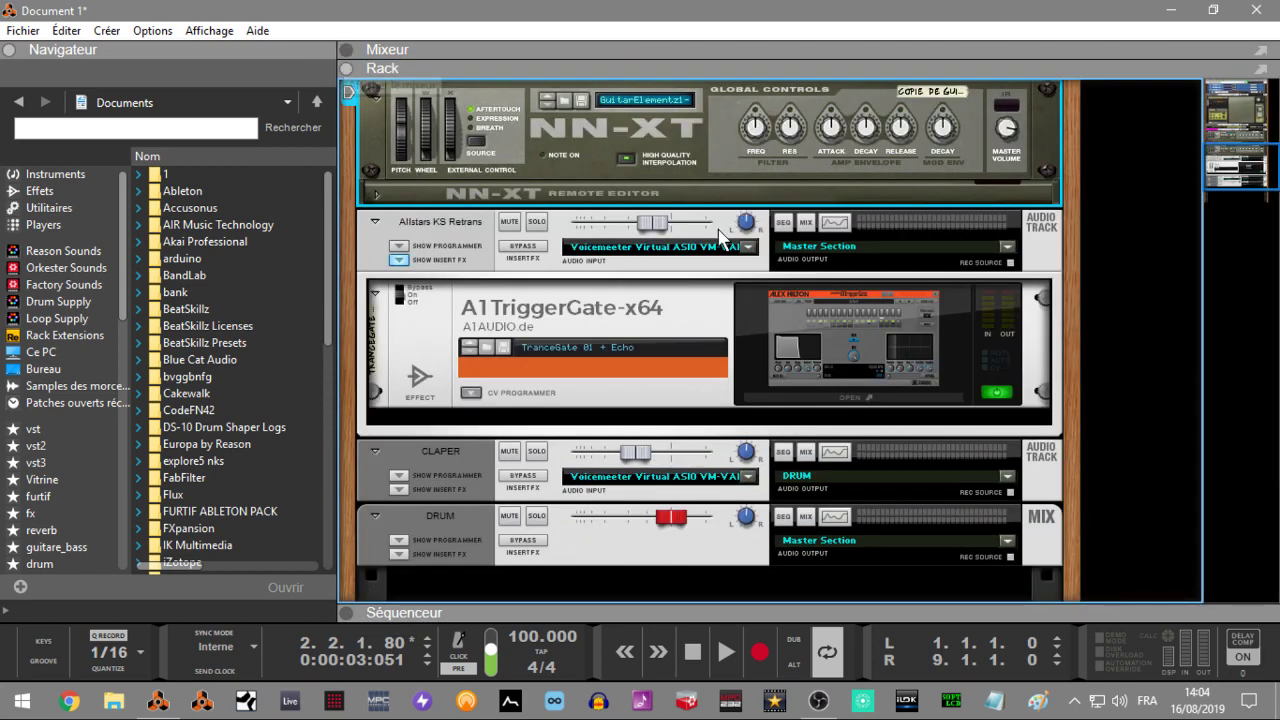
pyautogui.moveTo(1258, 157); pyautogui.dragTo(1248, 117)
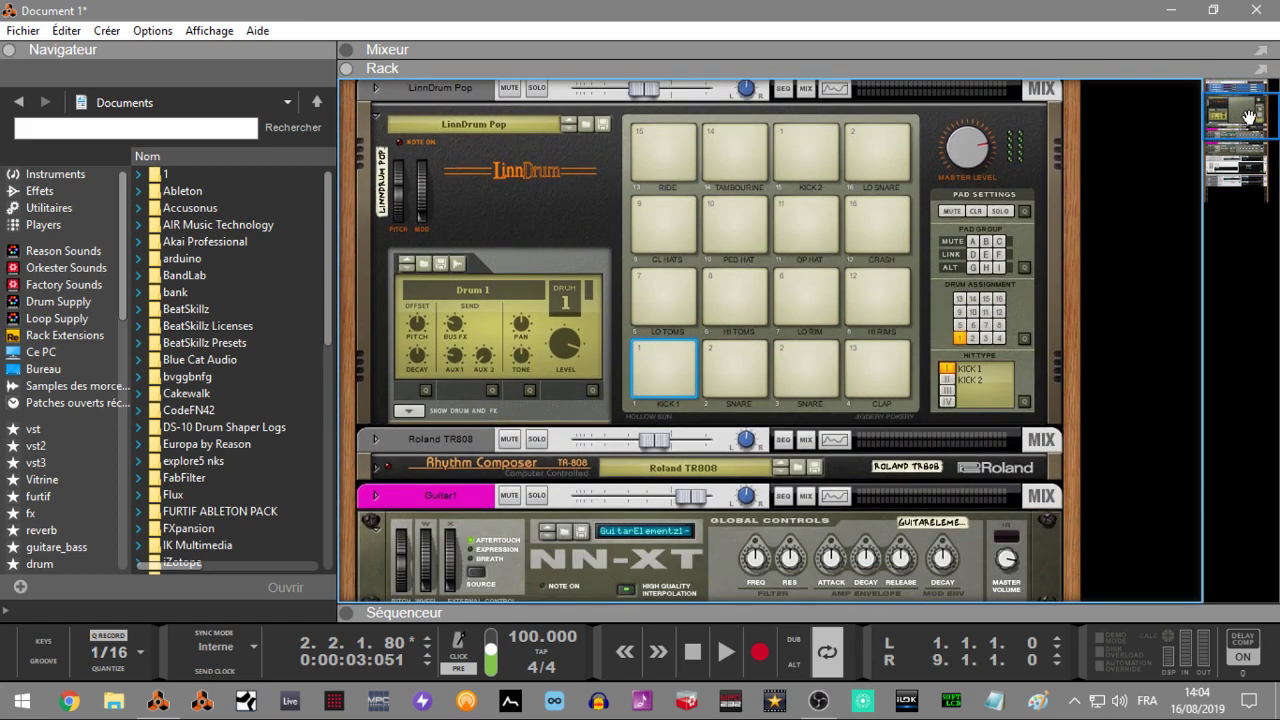
pyautogui.click(498, 205)
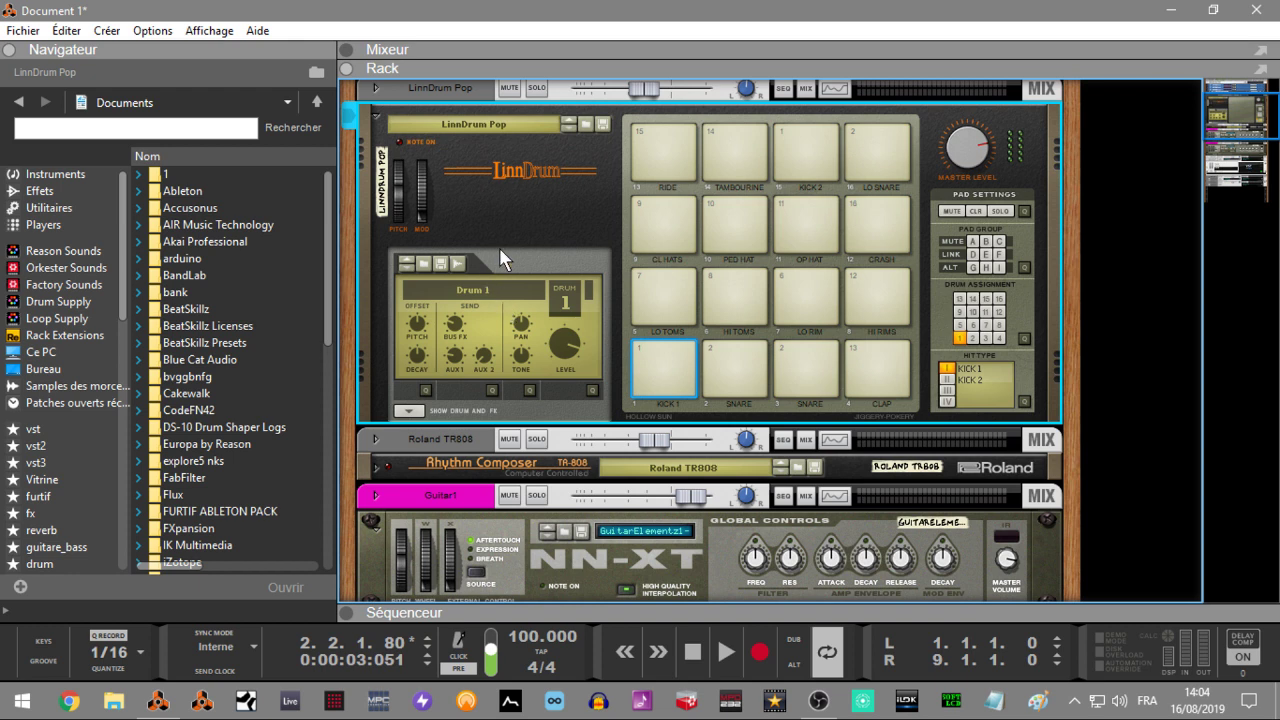
pyautogui.click(408, 411)
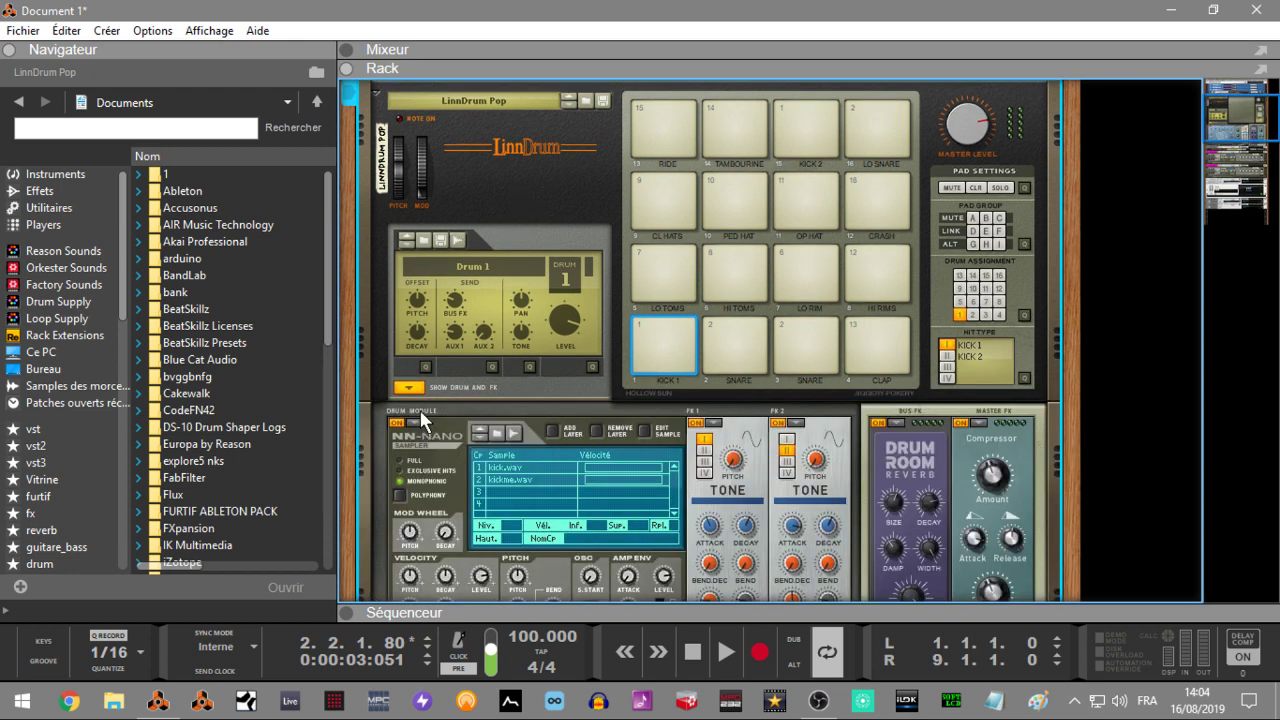
# - Select the Kick 1 pad of LinnDrum Pop, play the loop briefly, and flip the rack to its rear side
pyautogui.click(646, 352)
pyautogui.press('space')
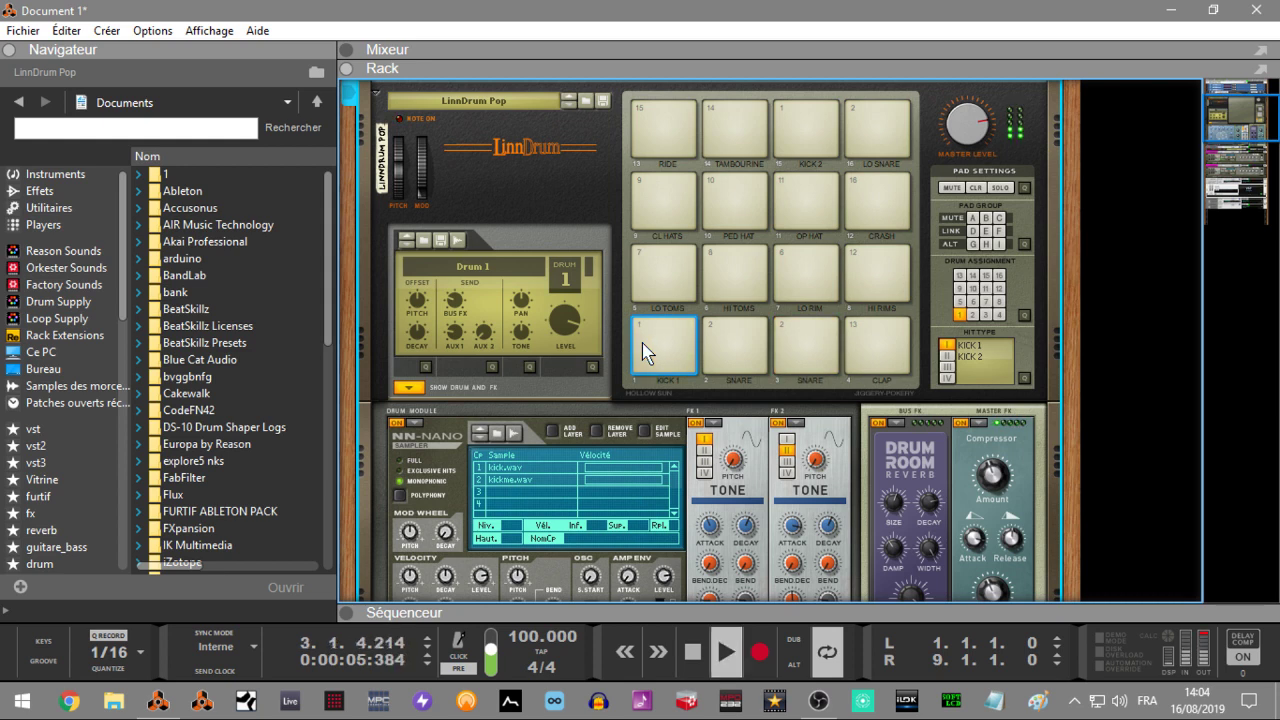
pyautogui.press('space')
pyautogui.press('Tab')
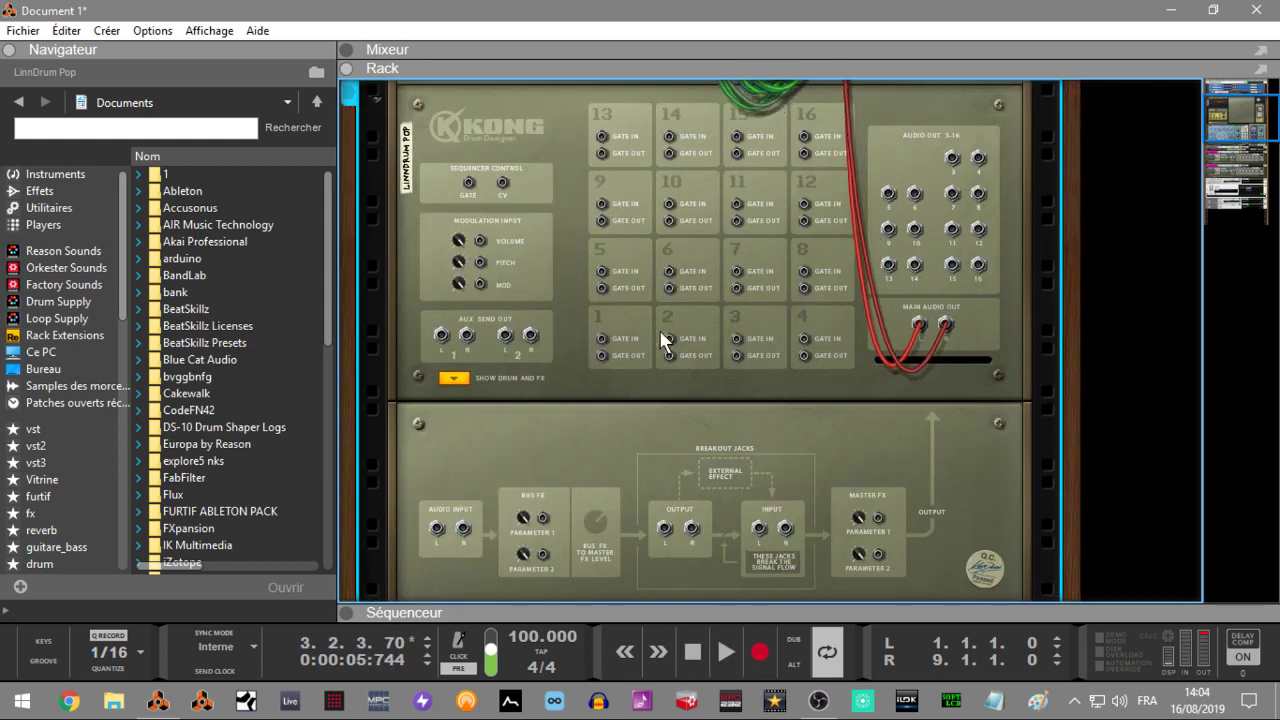
# - Route LinnDrum Pop's separate audio outputs 3–4 to a new mix channel and flip the rack back to its front side
pyautogui.rightClick(951, 160)
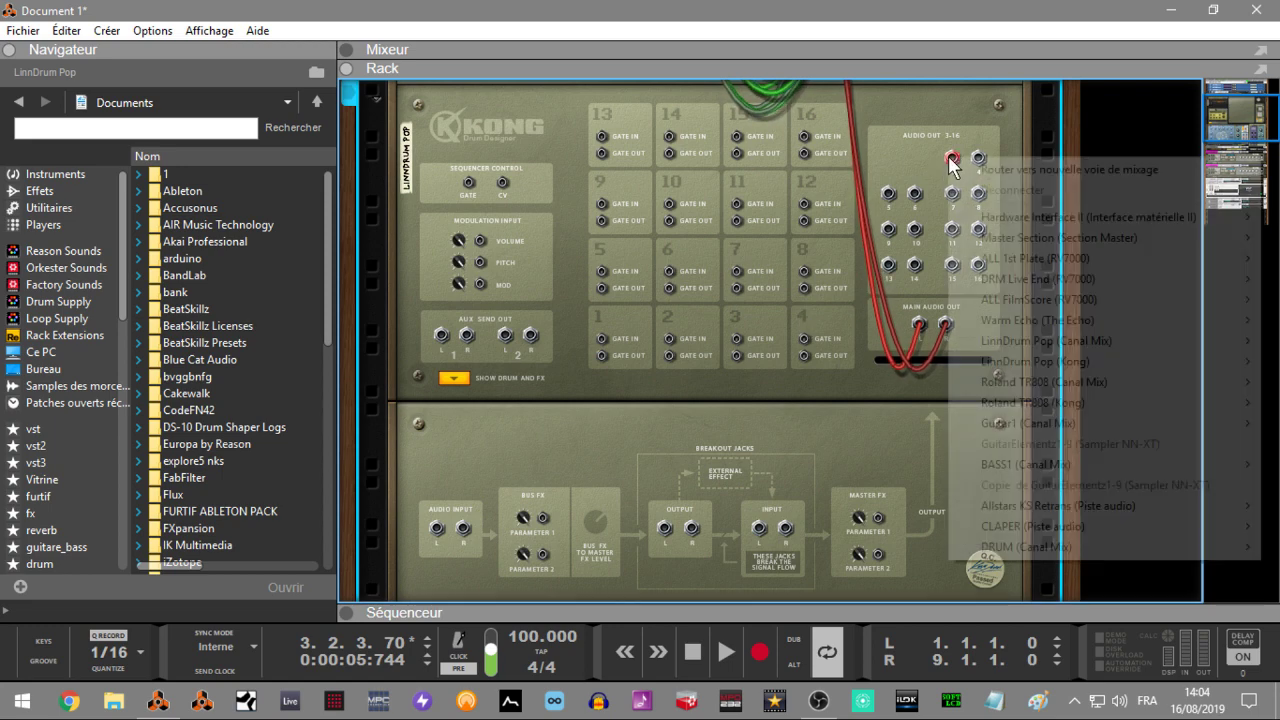
pyautogui.click(1069, 170)
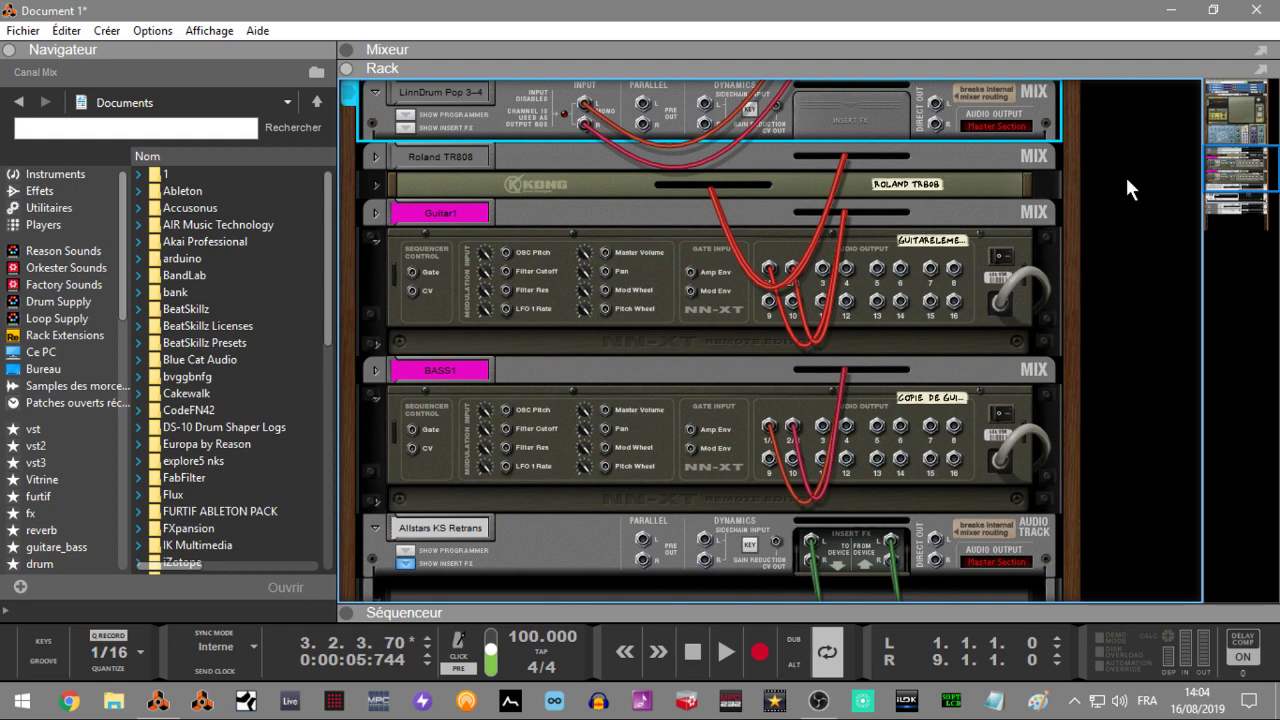
pyautogui.moveTo(1200, 177); pyautogui.dragTo(1213, 121)
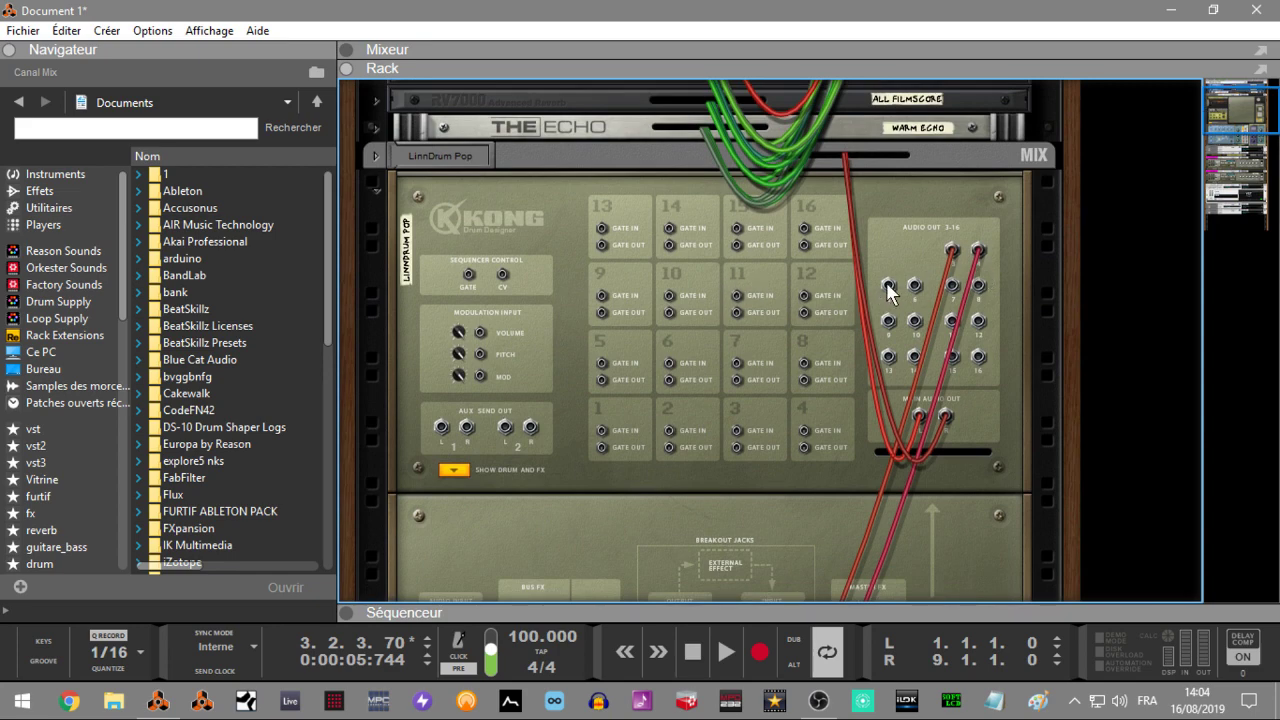
pyautogui.press('Tab')
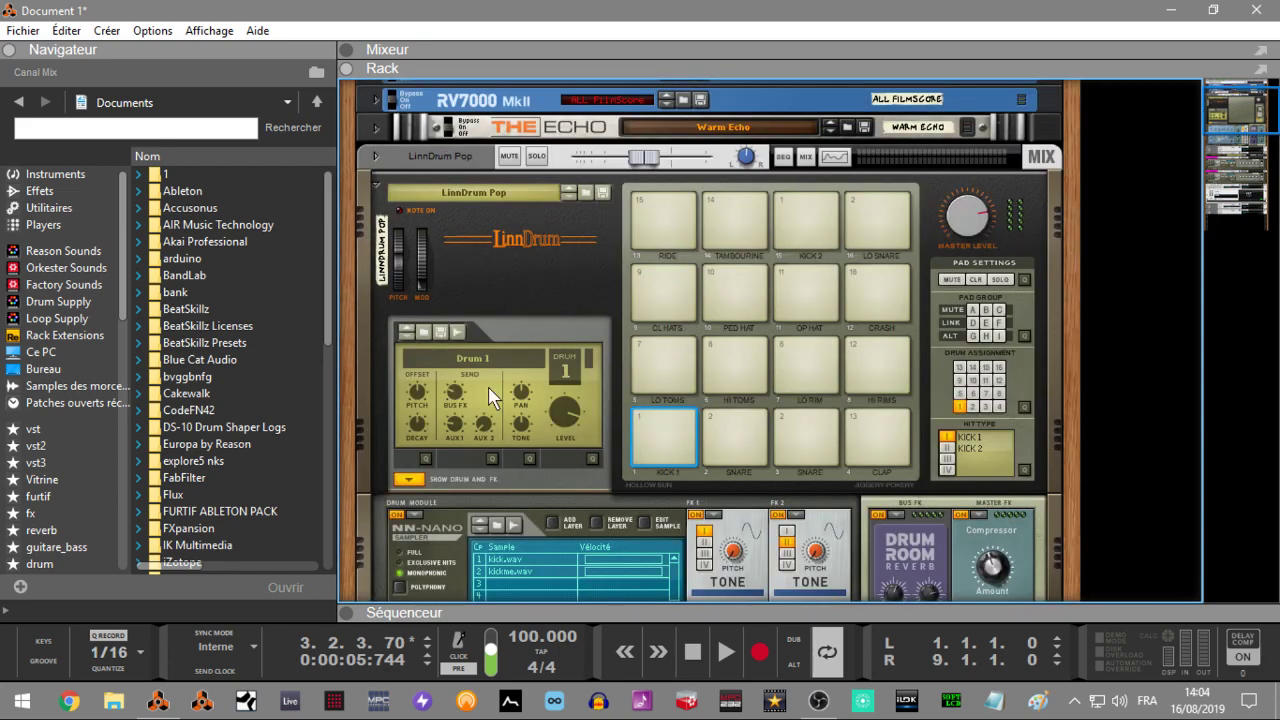
# - Play the loop briefly with LinnDrum Pop selected, and set the Kick 1 drum output to Sortie 3–4
pyautogui.click(529, 285)
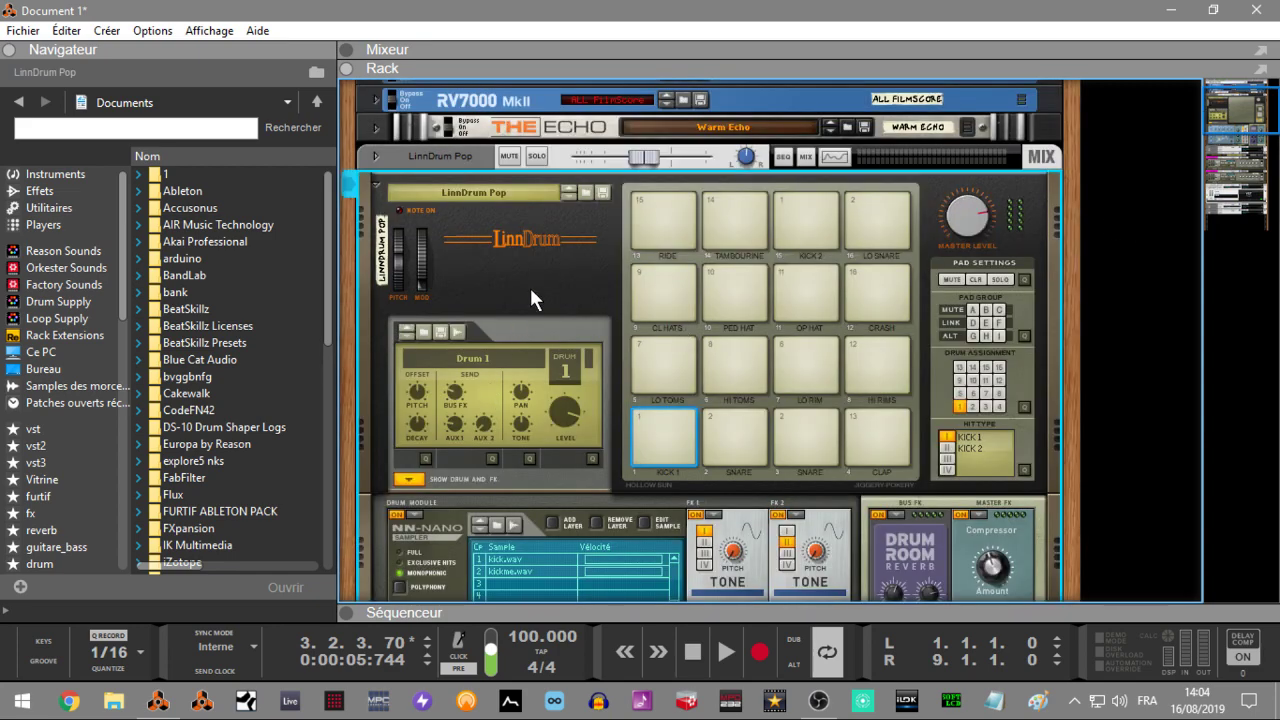
pyautogui.press('space')
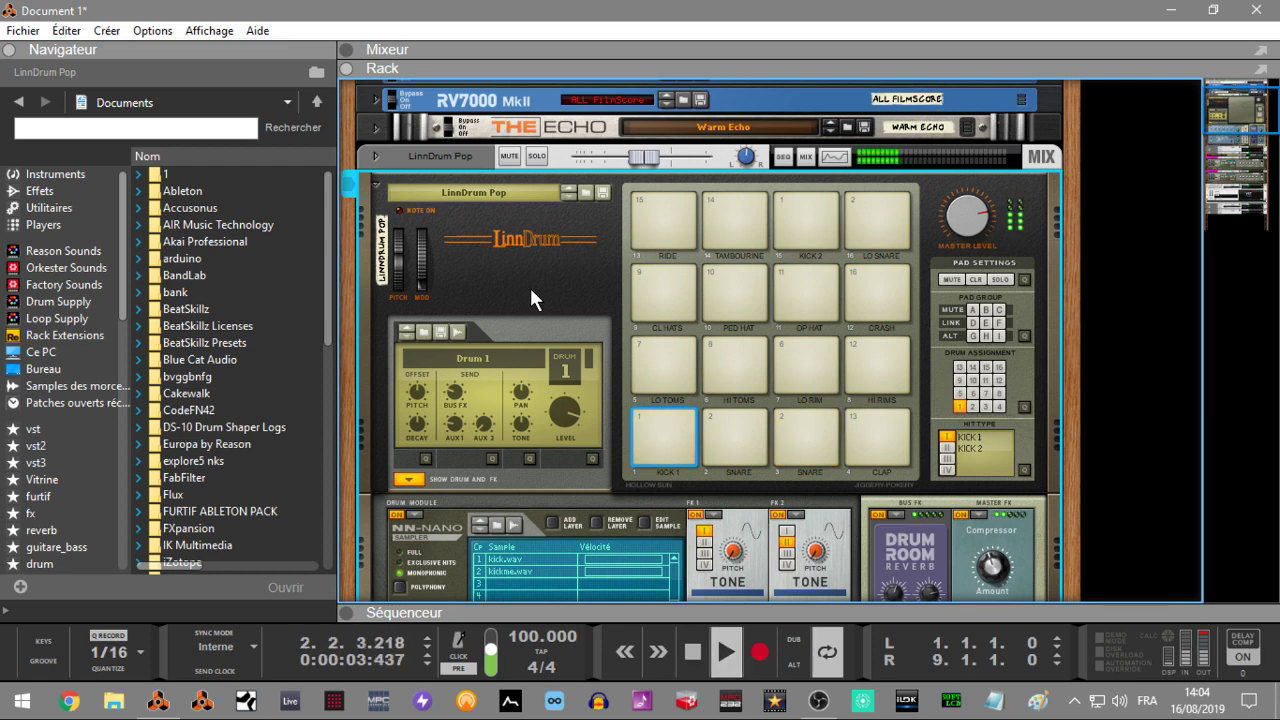
pyautogui.press('space')
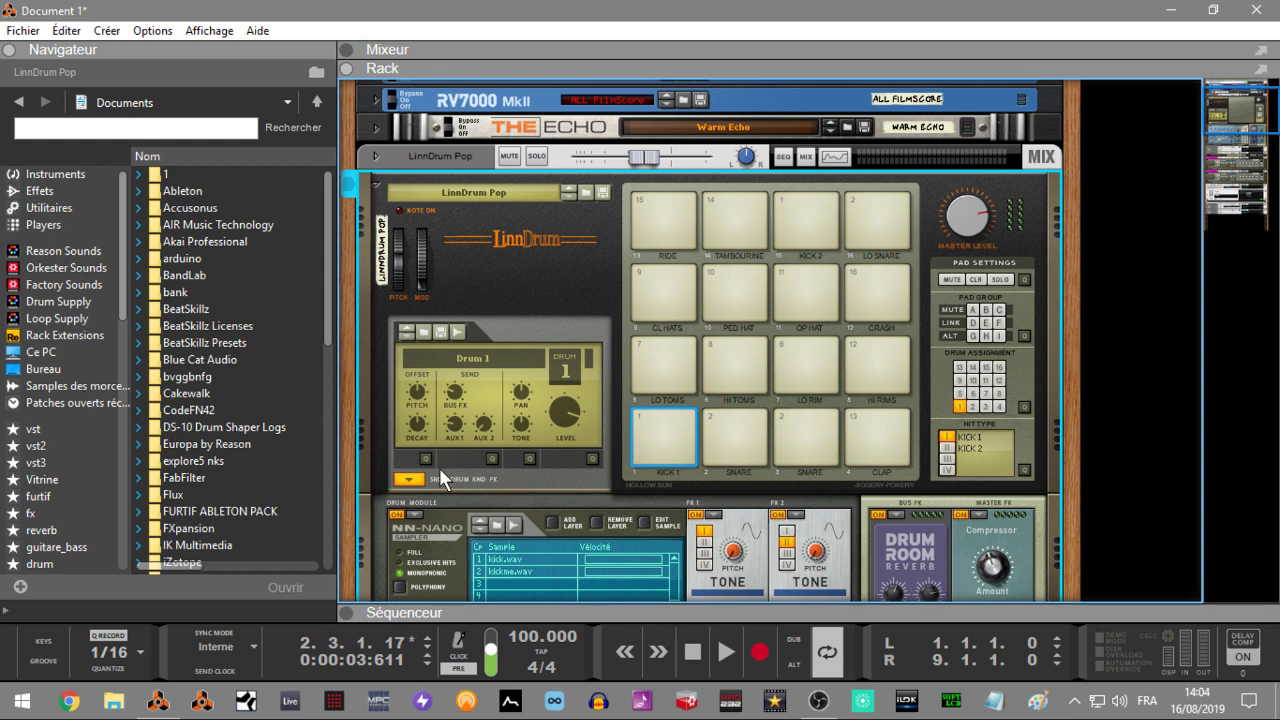
pyautogui.moveTo(1262, 120); pyautogui.dragTo(1262, 150)
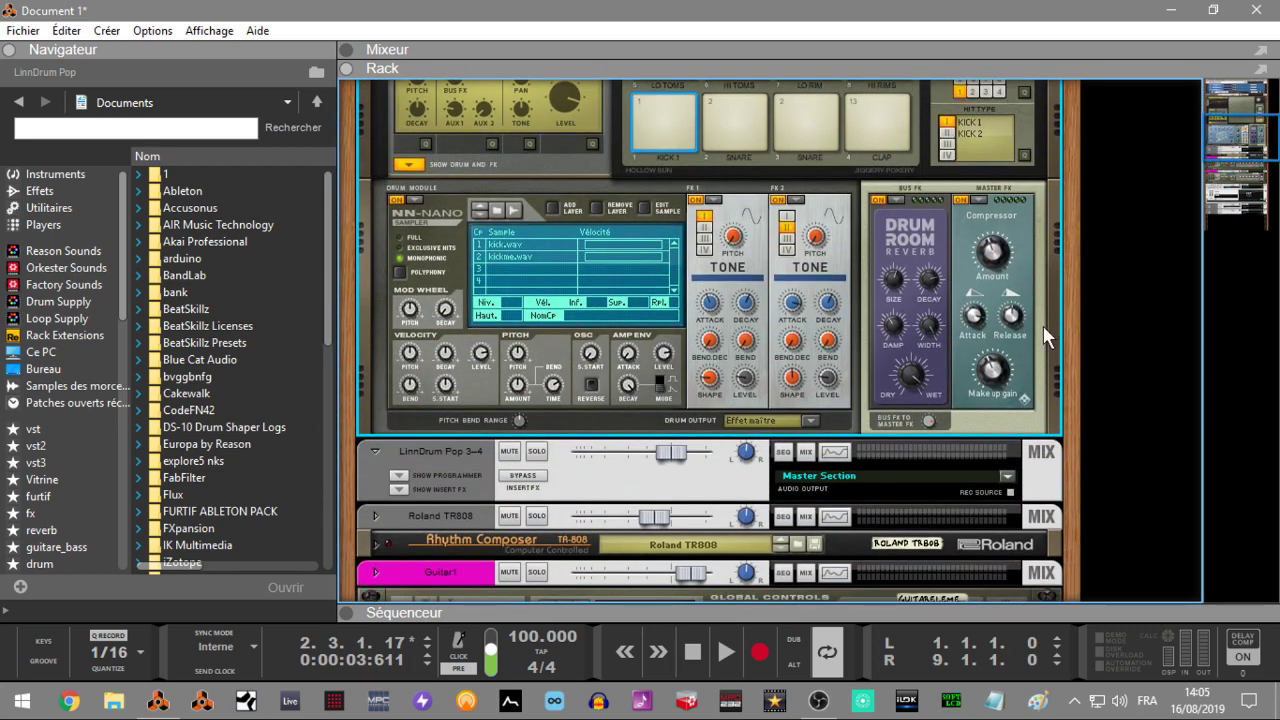
pyautogui.click(812, 421)
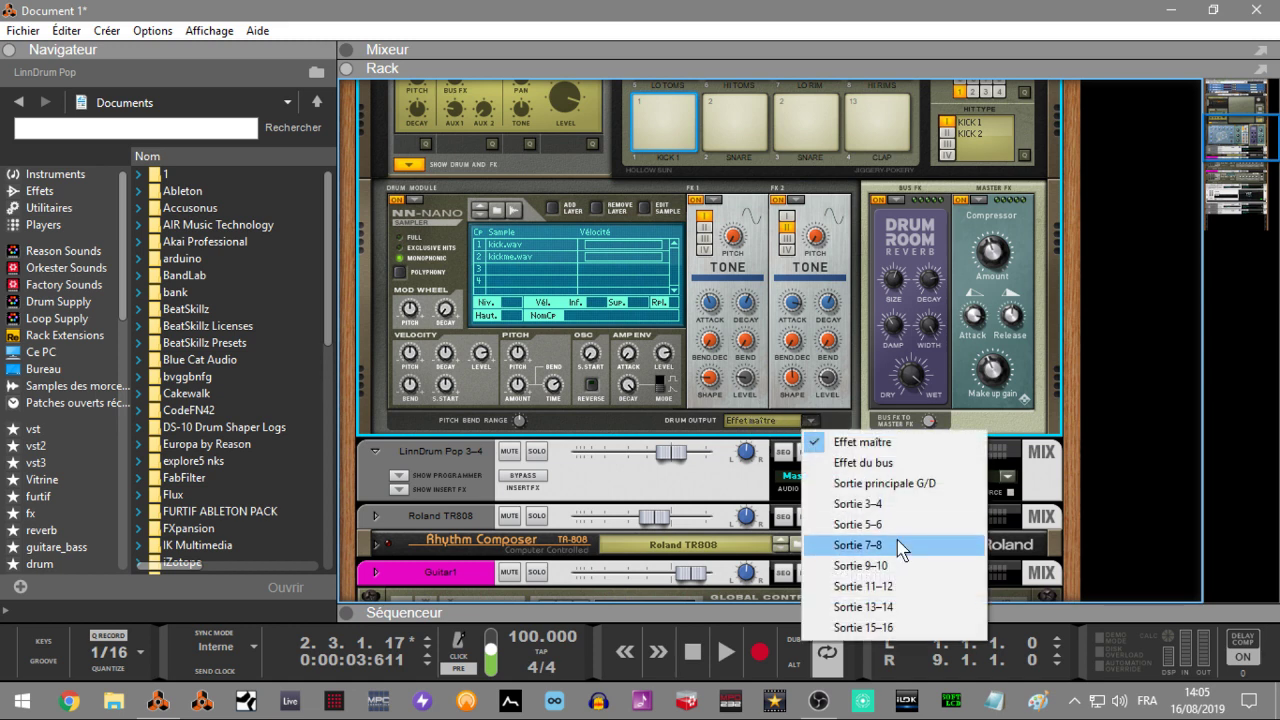
pyautogui.click(886, 504)
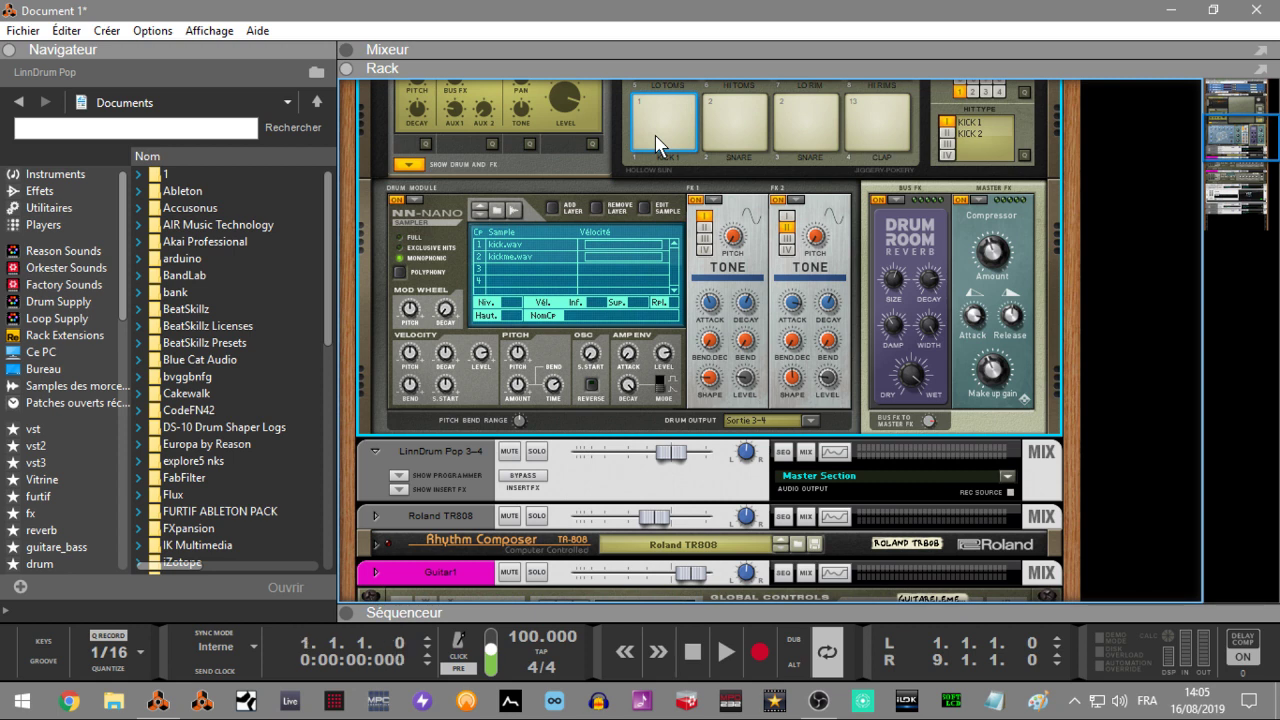
# - Start playback, solo the LinnDrum Pop 3–4 channel, and raise its level to about 1.72 dB
pyautogui.press('space')
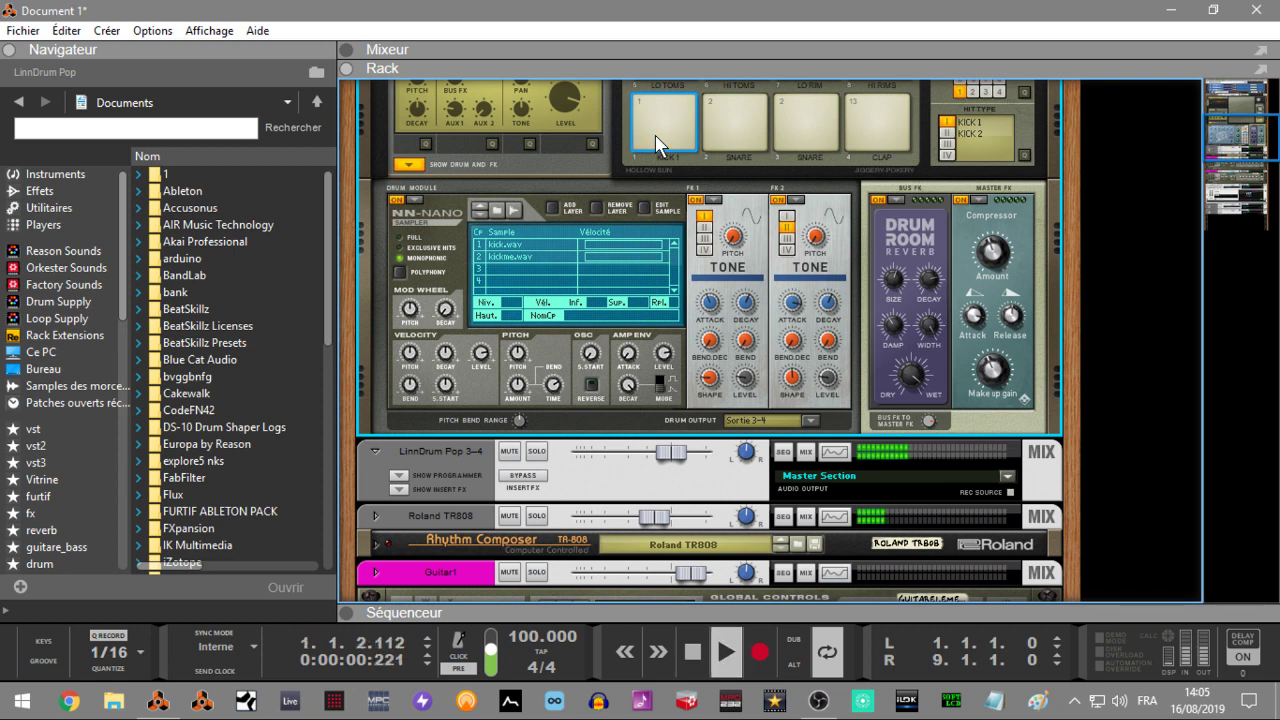
pyautogui.click(539, 452)
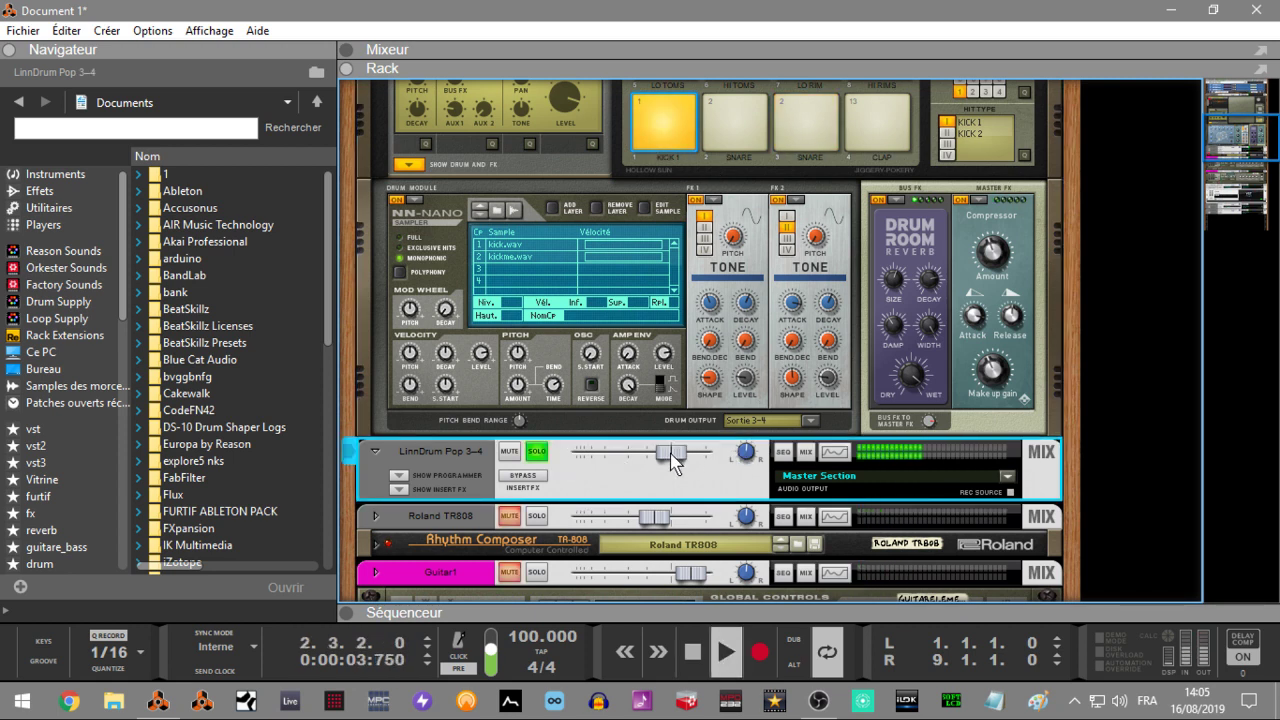
pyautogui.moveTo(671, 460); pyautogui.dragTo(683, 463)
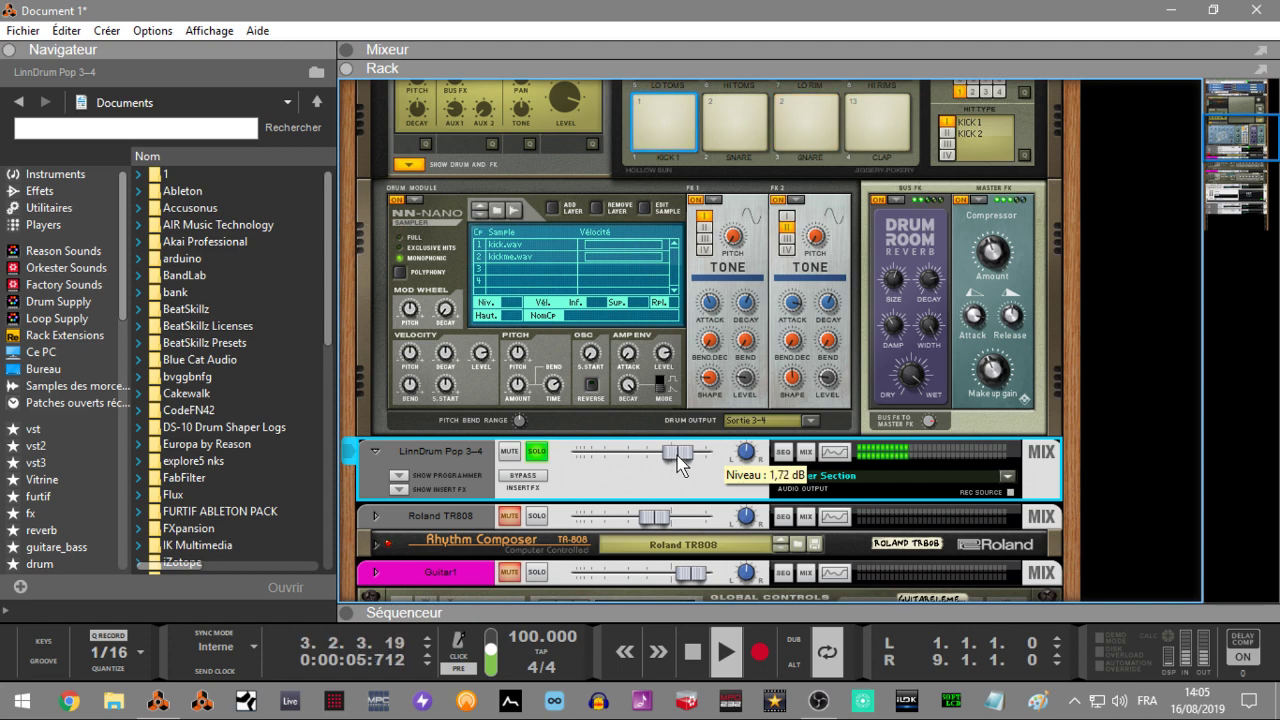
# - Solo the main LinnDrum Pop channel, lower its level to about -10.21 dB, and switch its solo off
pyautogui.moveTo(1225, 143); pyautogui.dragTo(1200, 118)
pyautogui.click(544, 222)
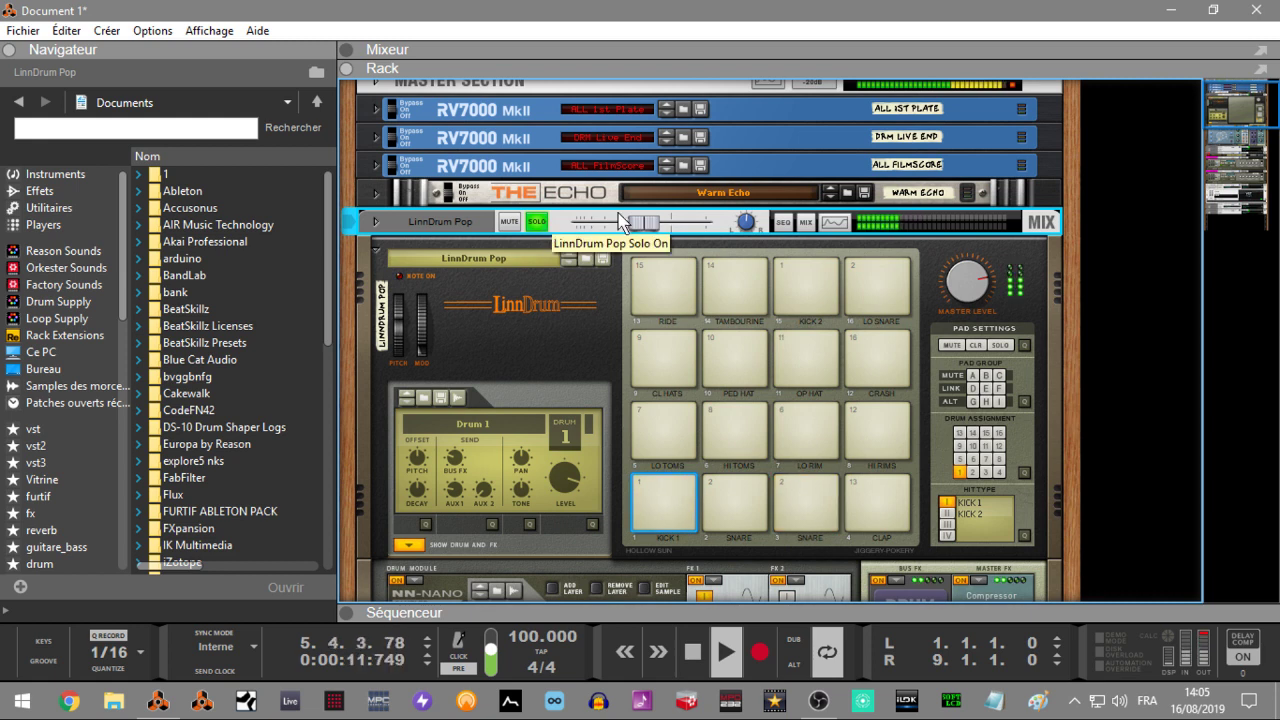
pyautogui.moveTo(643, 232)
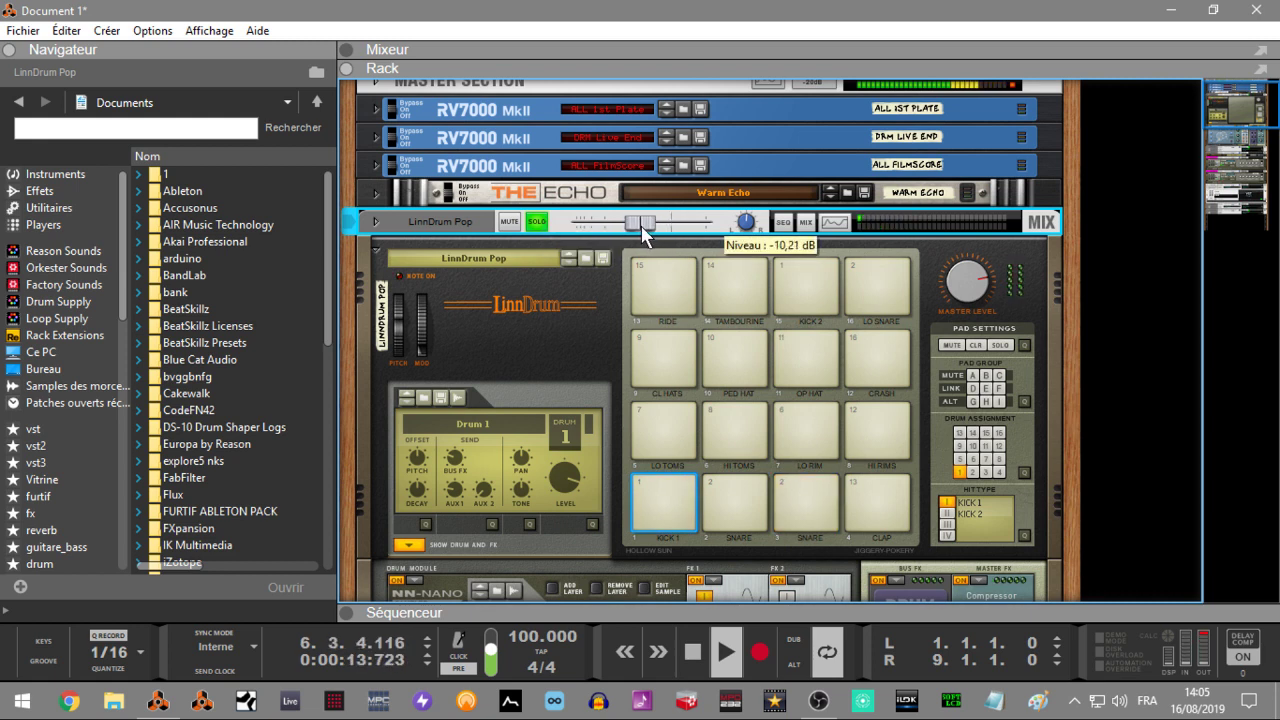
pyautogui.click(536, 221)
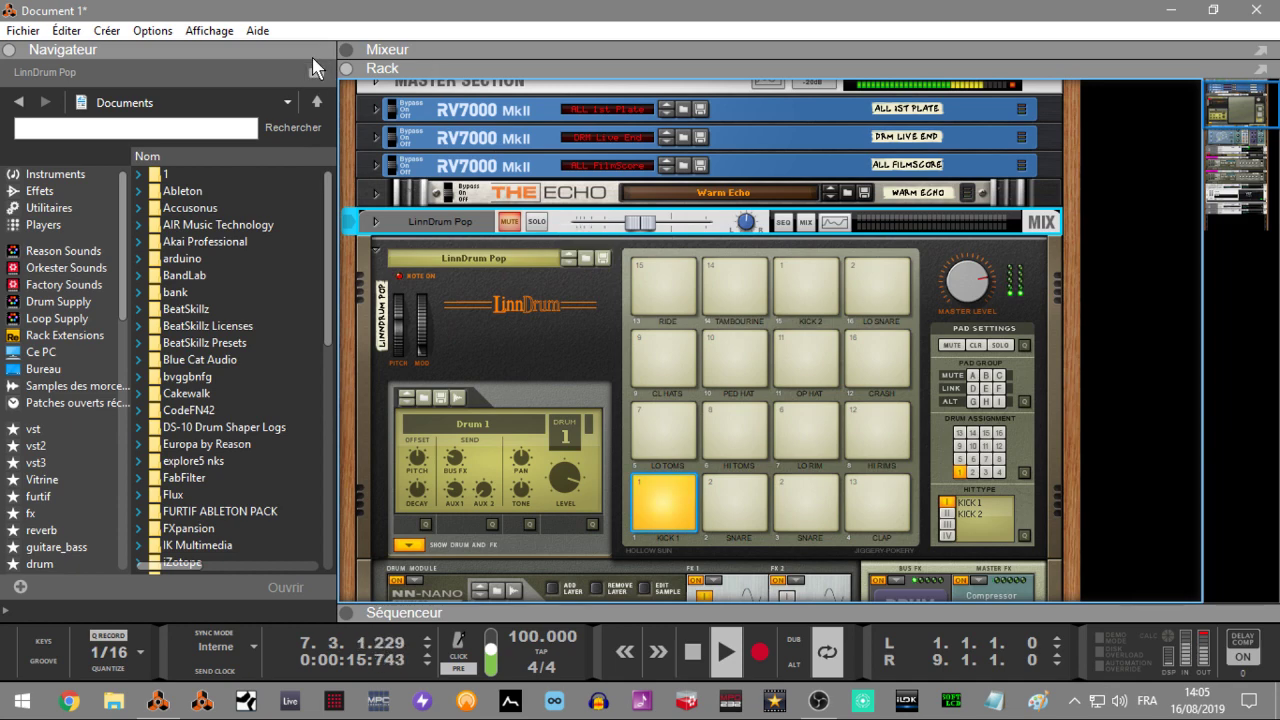
# - Show the mixer instead of the rack, clear all solos, and route the LinnDrum Pop 3–4 channel to the DRUM bus
pyautogui.click(346, 50)
pyautogui.click(347, 334)
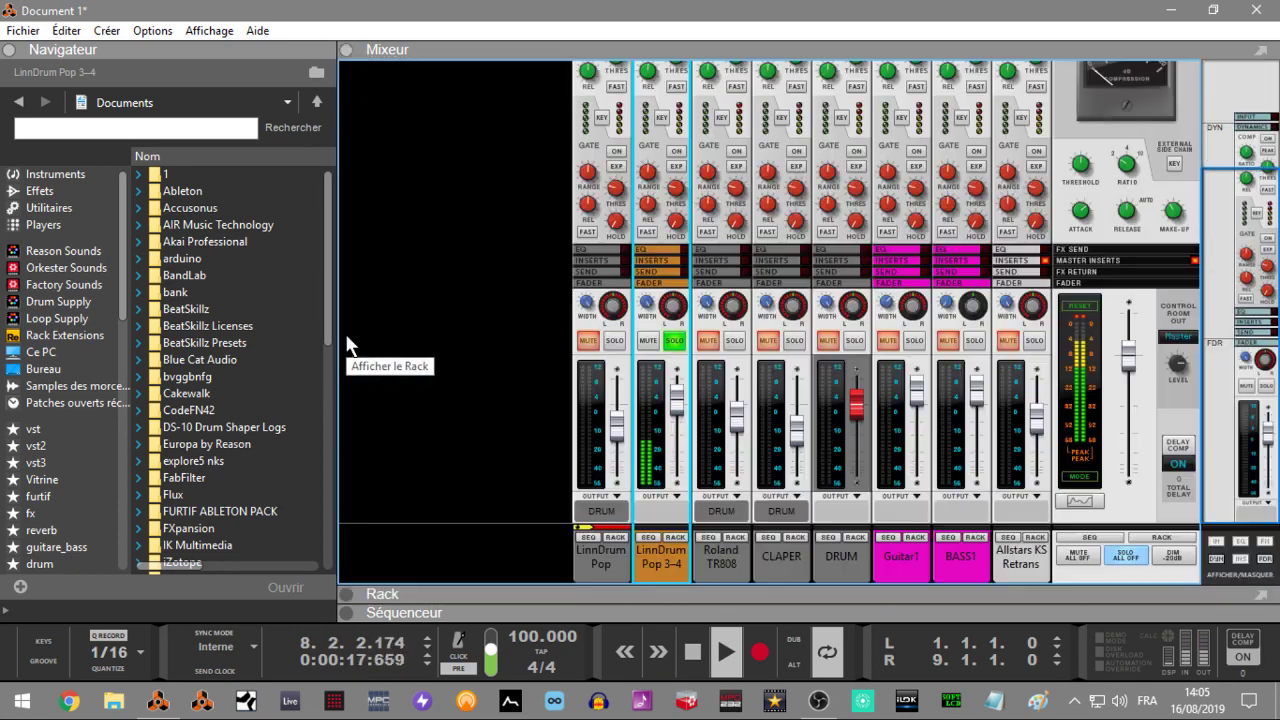
pyautogui.click(1125, 557)
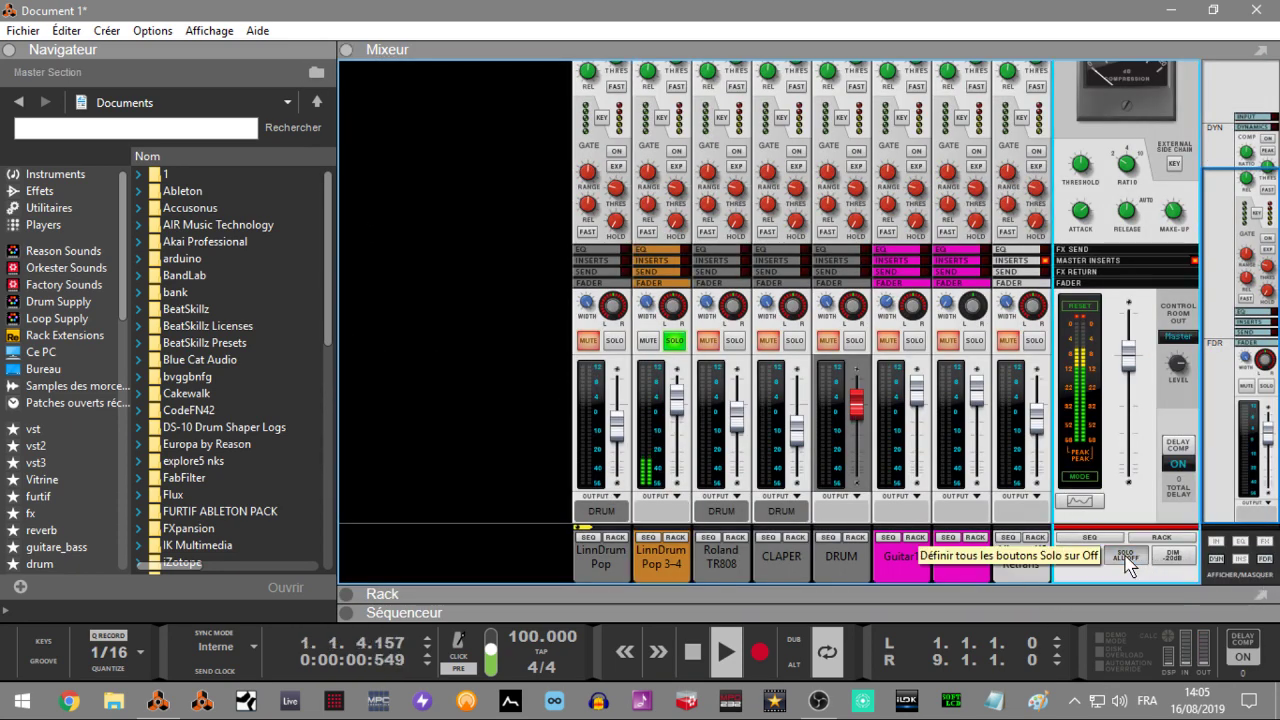
pyautogui.click(677, 497)
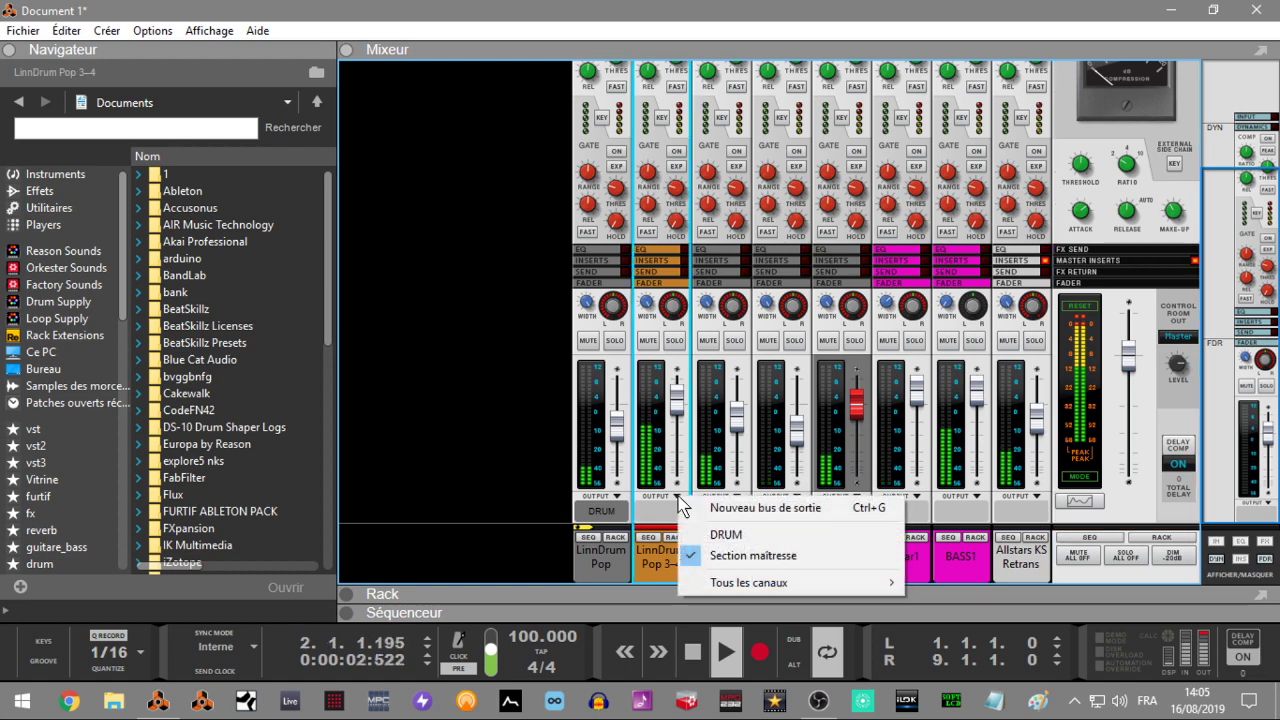
pyautogui.click(720, 531)
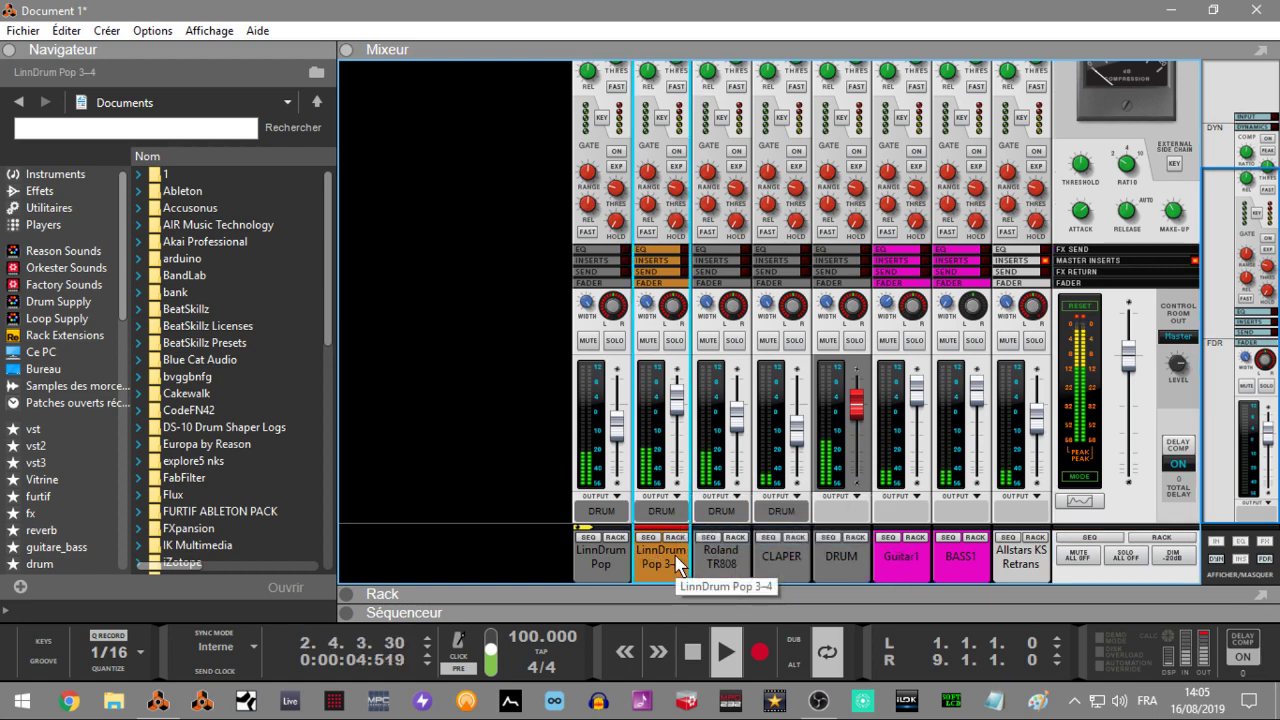
# - Solo the LinnDrum Pop 3–4 channel and move it ahead of the LinnDrum Pop channel in the mixer
pyautogui.rightClick(677, 565)
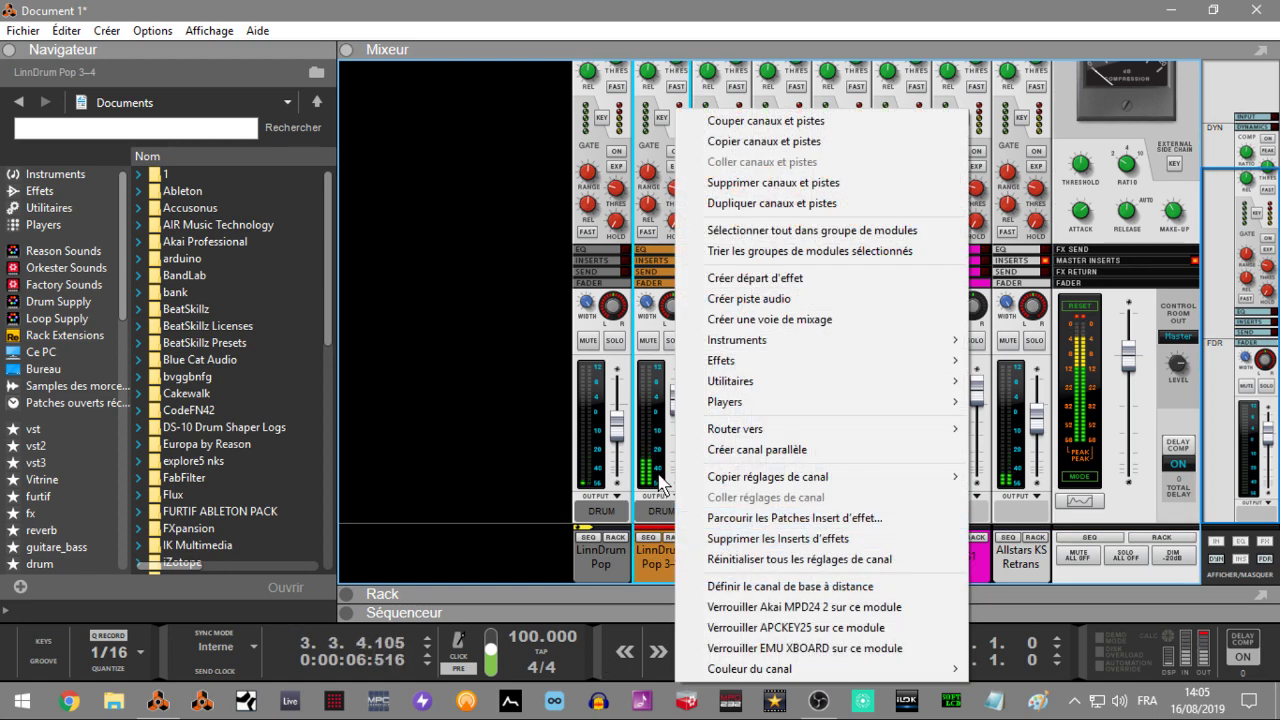
pyautogui.click(660, 483)
pyautogui.click(674, 340)
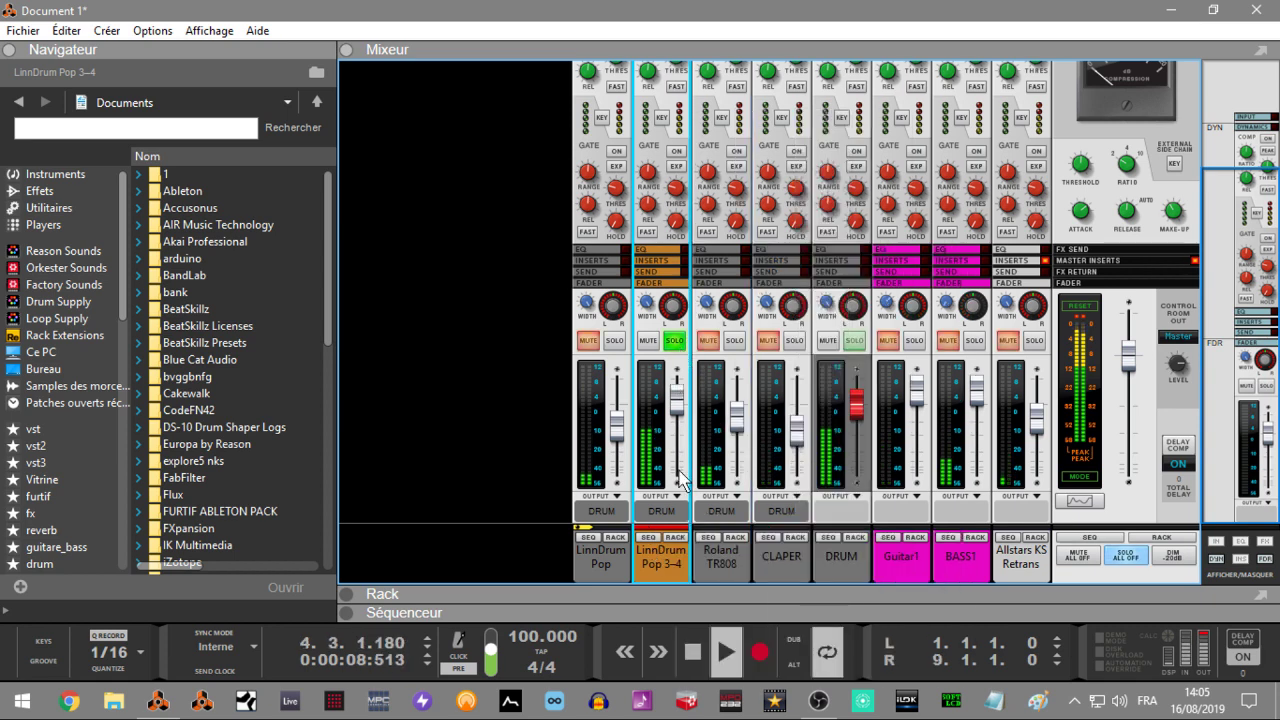
pyautogui.moveTo(660, 570); pyautogui.dragTo(575, 564)
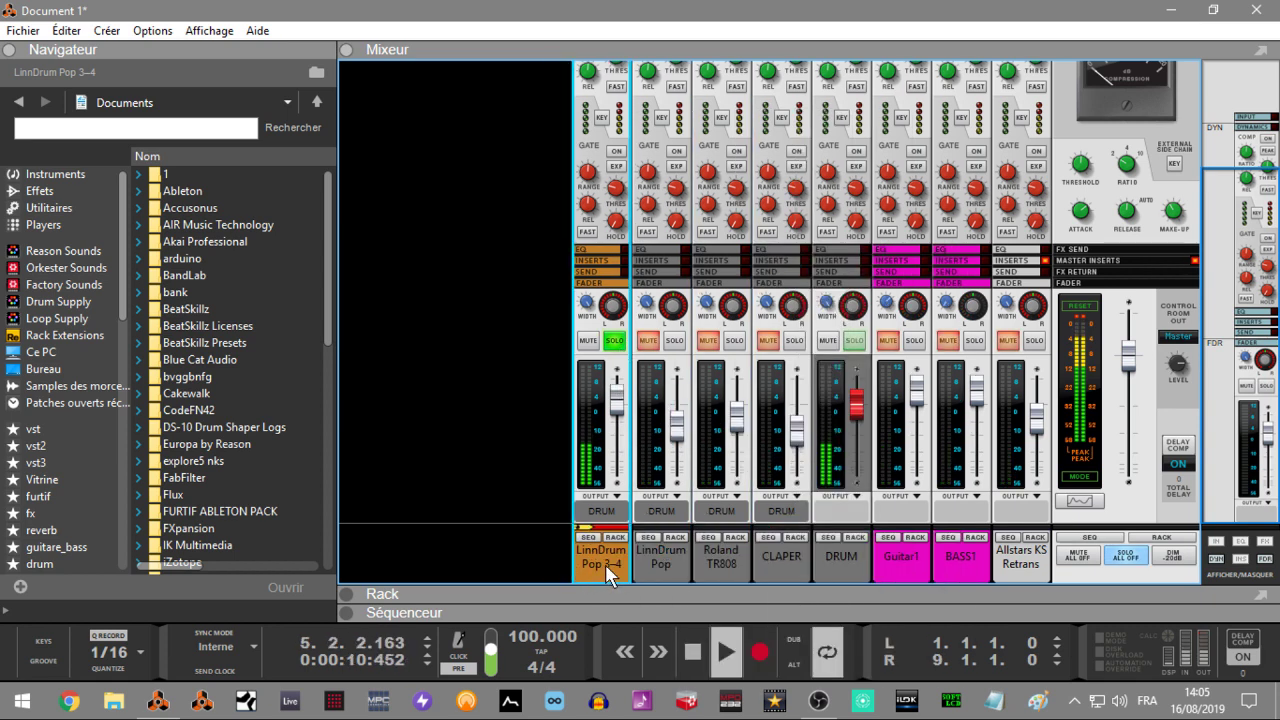
# - Rename the LinnDrum Pop 3–4 channel as KICK
pyautogui.doubleClick(605, 563)
pyautogui.write('K')
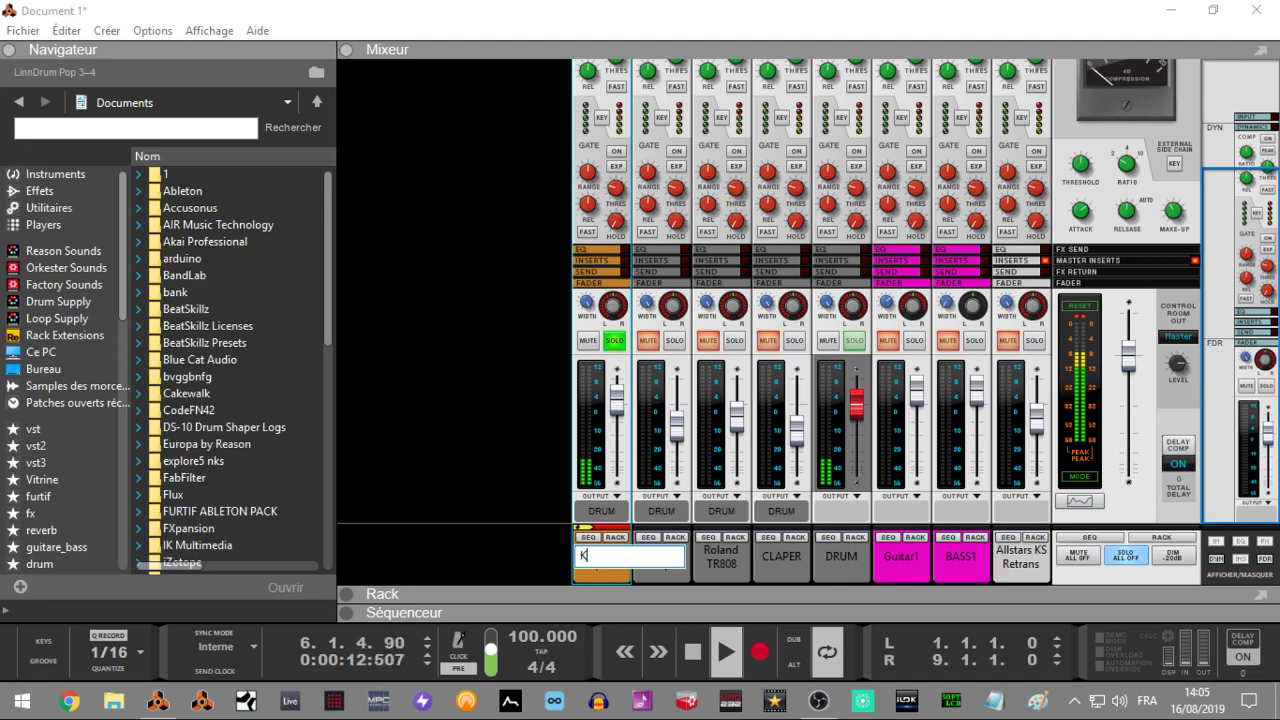
pyautogui.write('ICK')
pyautogui.press('Return')
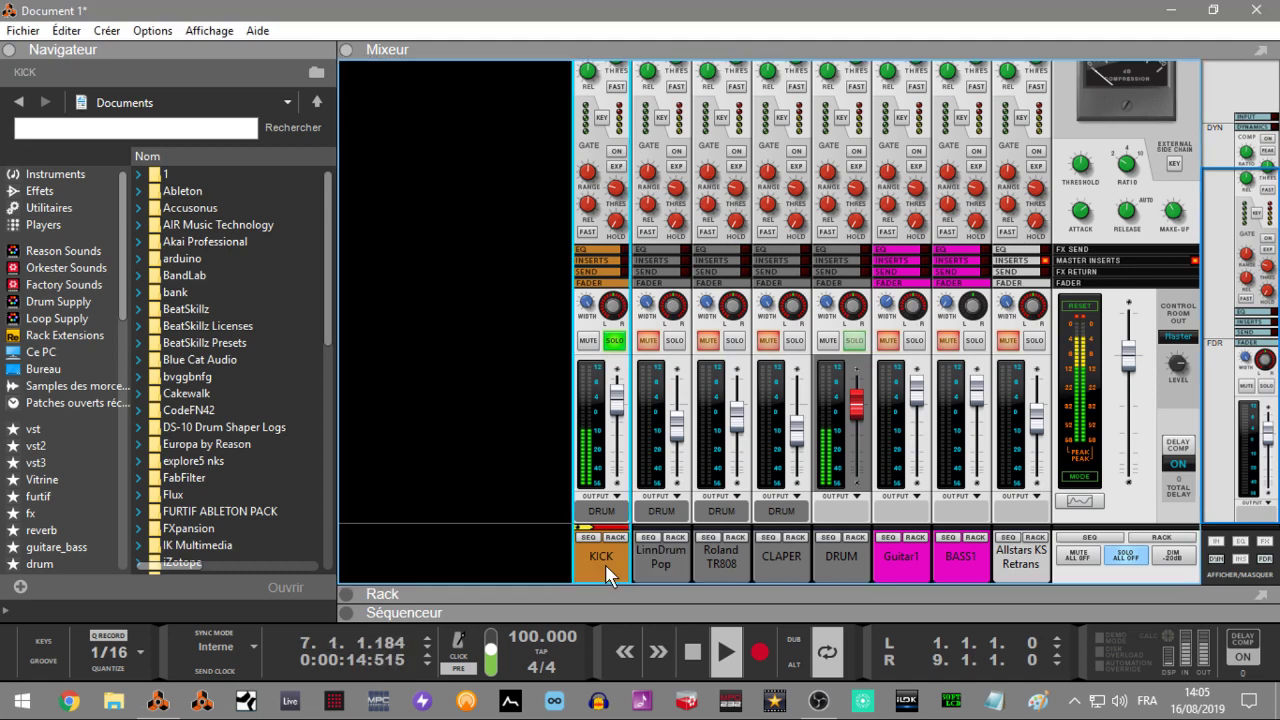
# - Rename the main LinnDrum Pop channel as SNARE
pyautogui.doubleClick(656, 562)
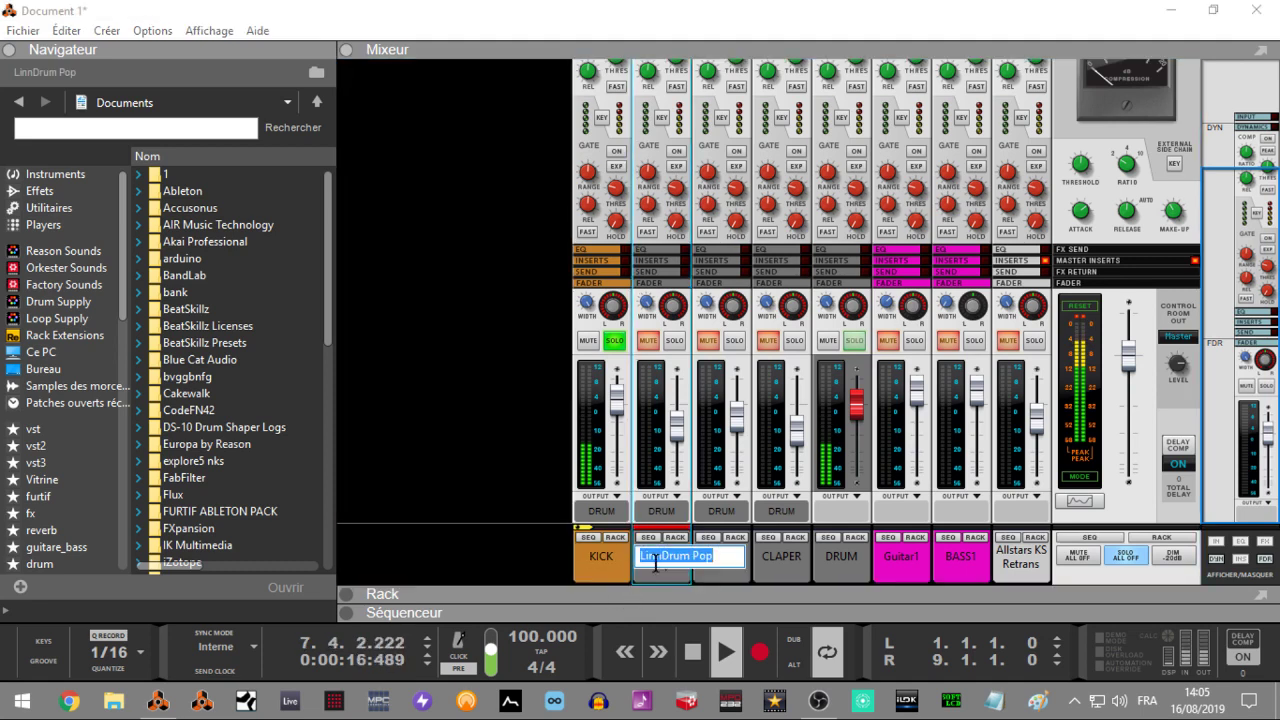
pyautogui.write('SNAR')
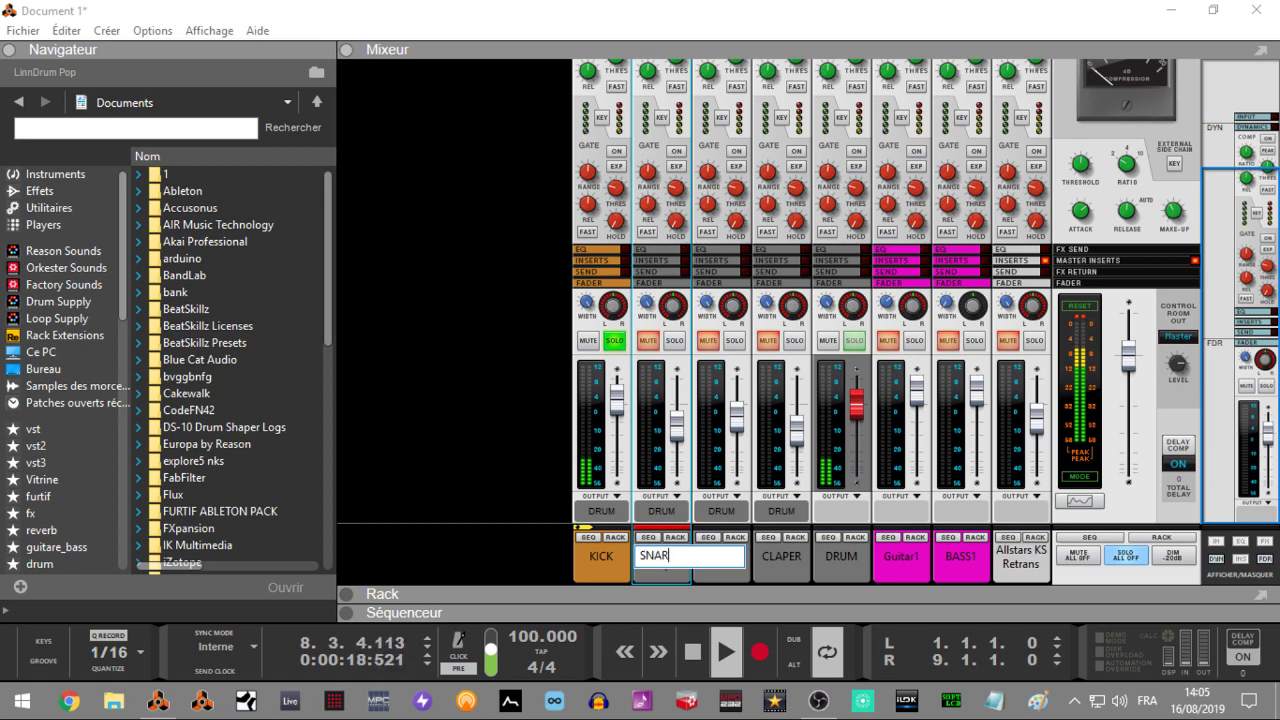
pyautogui.write('E')
pyautogui.press('Return')
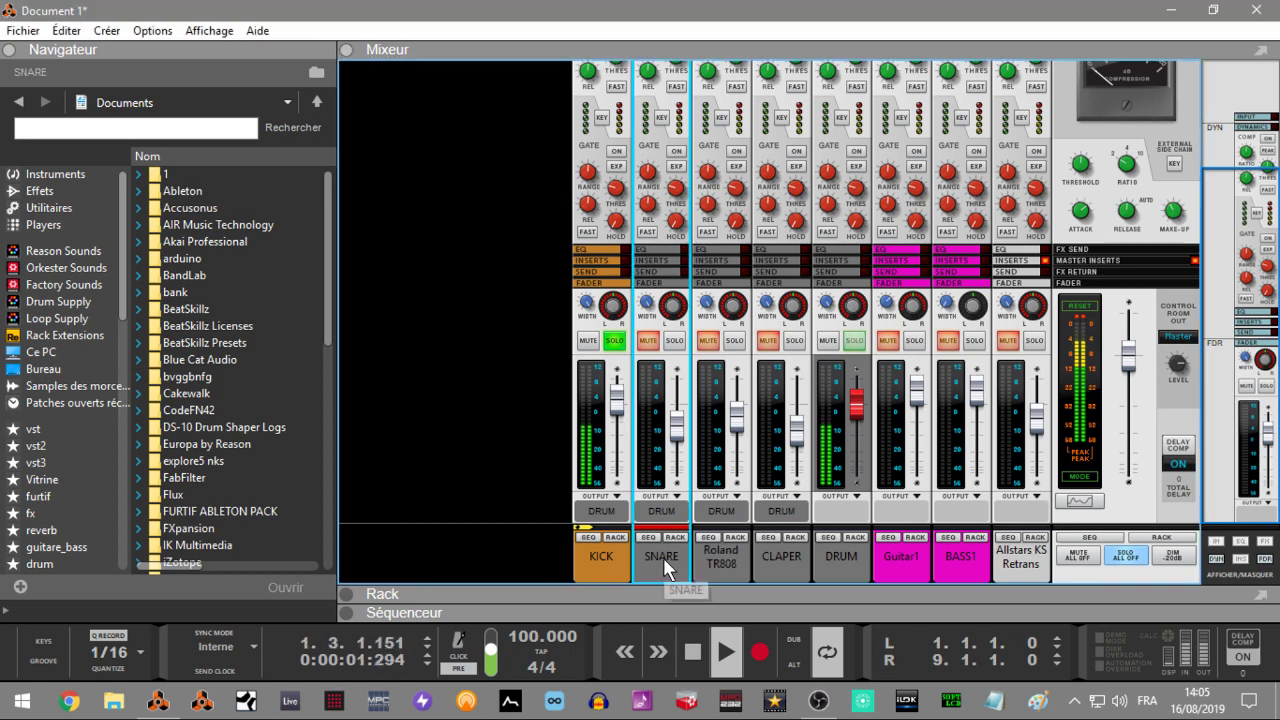
# - Try to set the KICK channel's colour to dark grey (Gris foncé)
pyautogui.rightClick(611, 556)
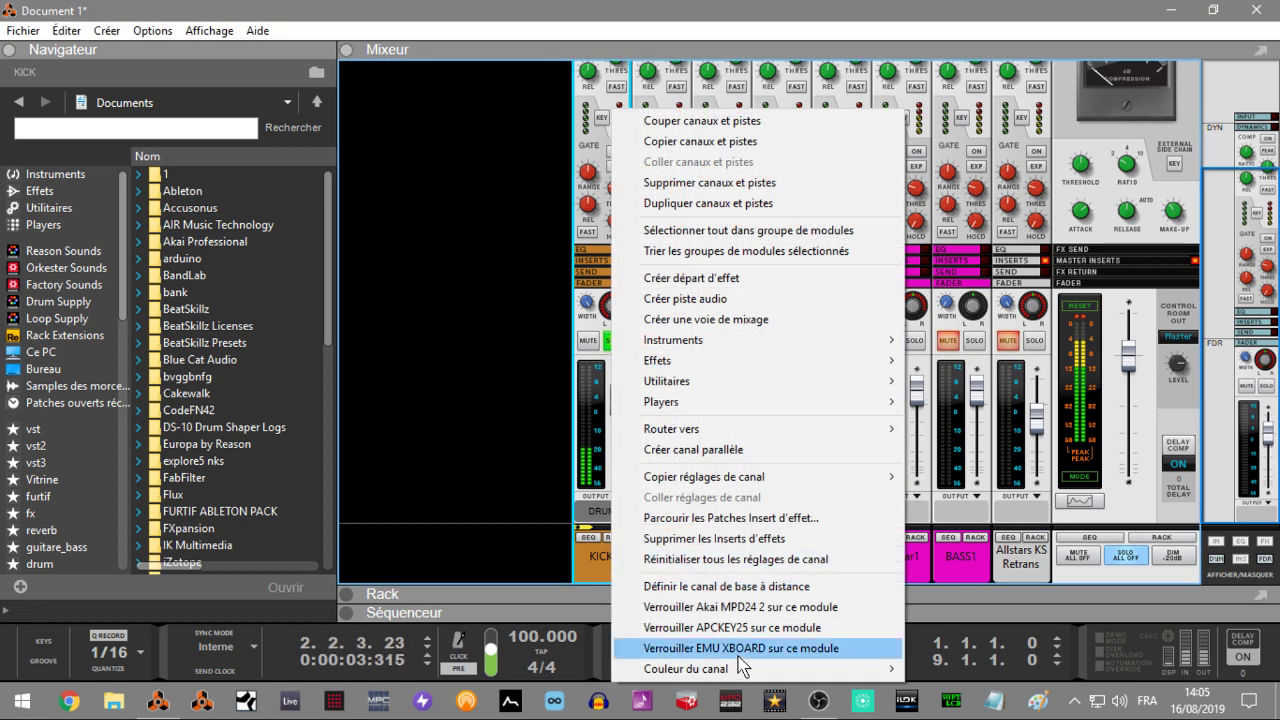
pyautogui.moveTo(748, 678)
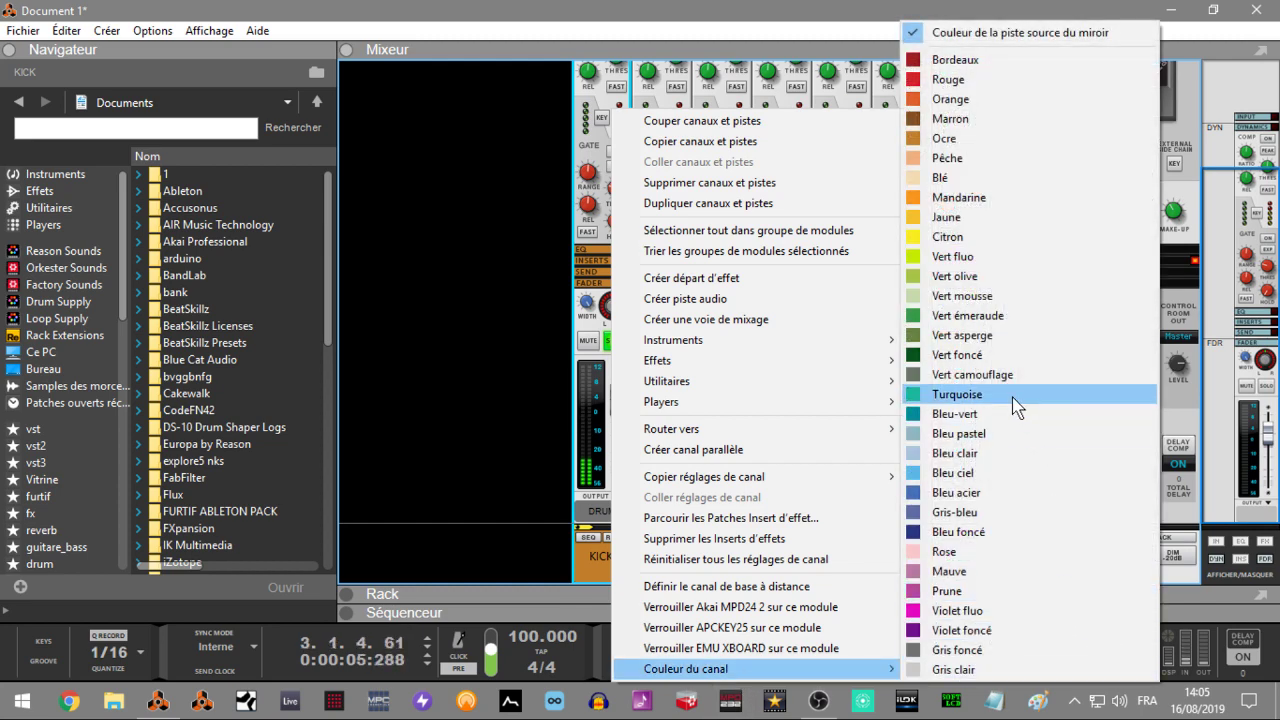
pyautogui.click(945, 650)
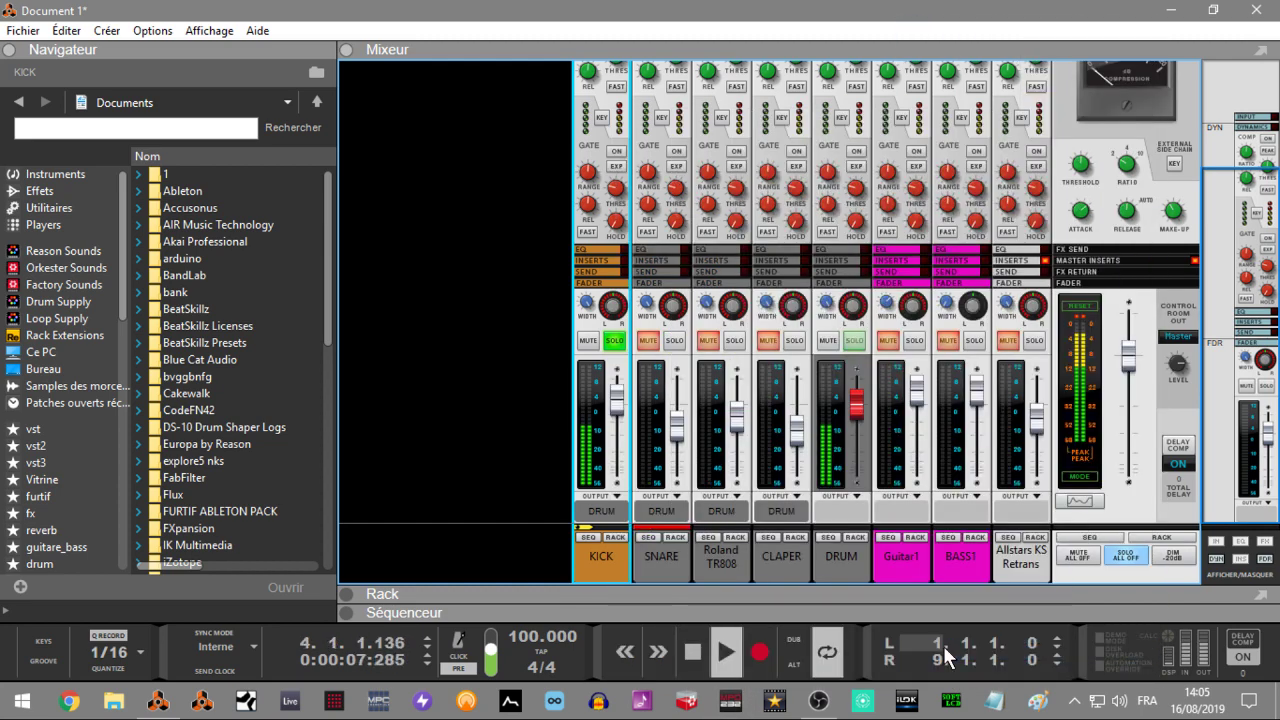
# - Disable the source-track colour mirroring on the KICK channel and set its colour to dark grey (Gris foncé)
pyautogui.rightClick(594, 563)
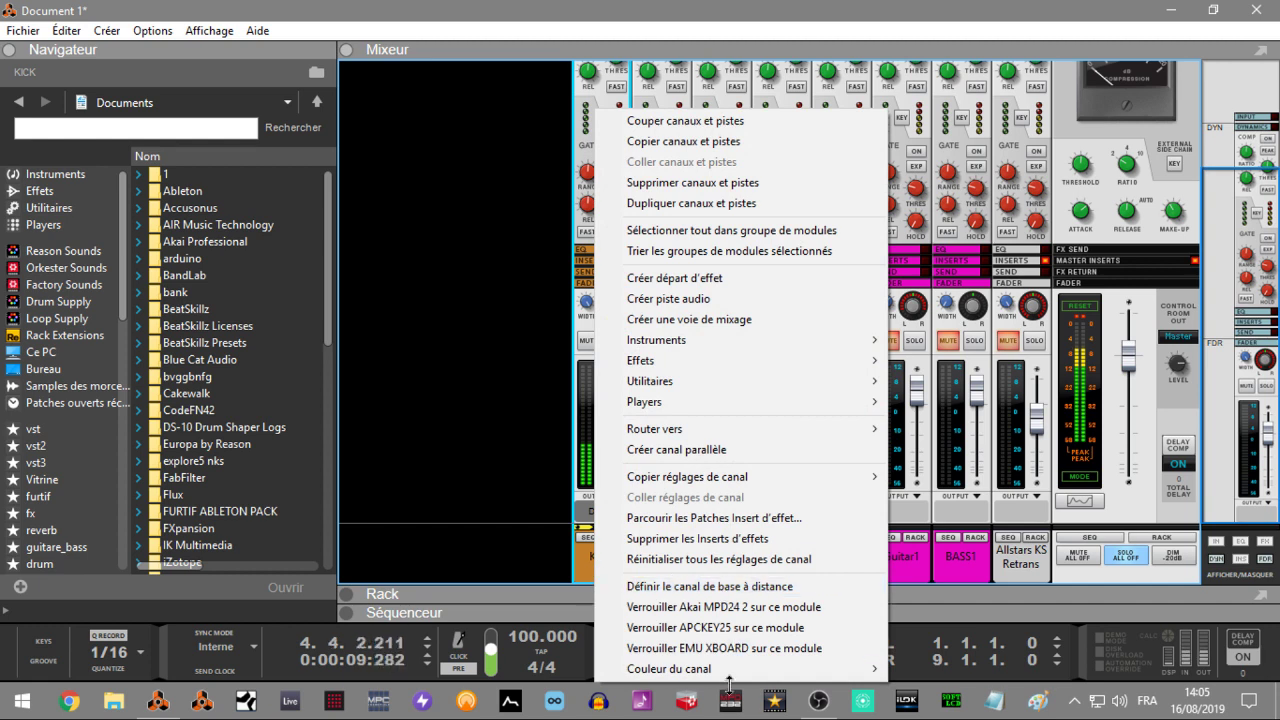
pyautogui.moveTo(750, 678)
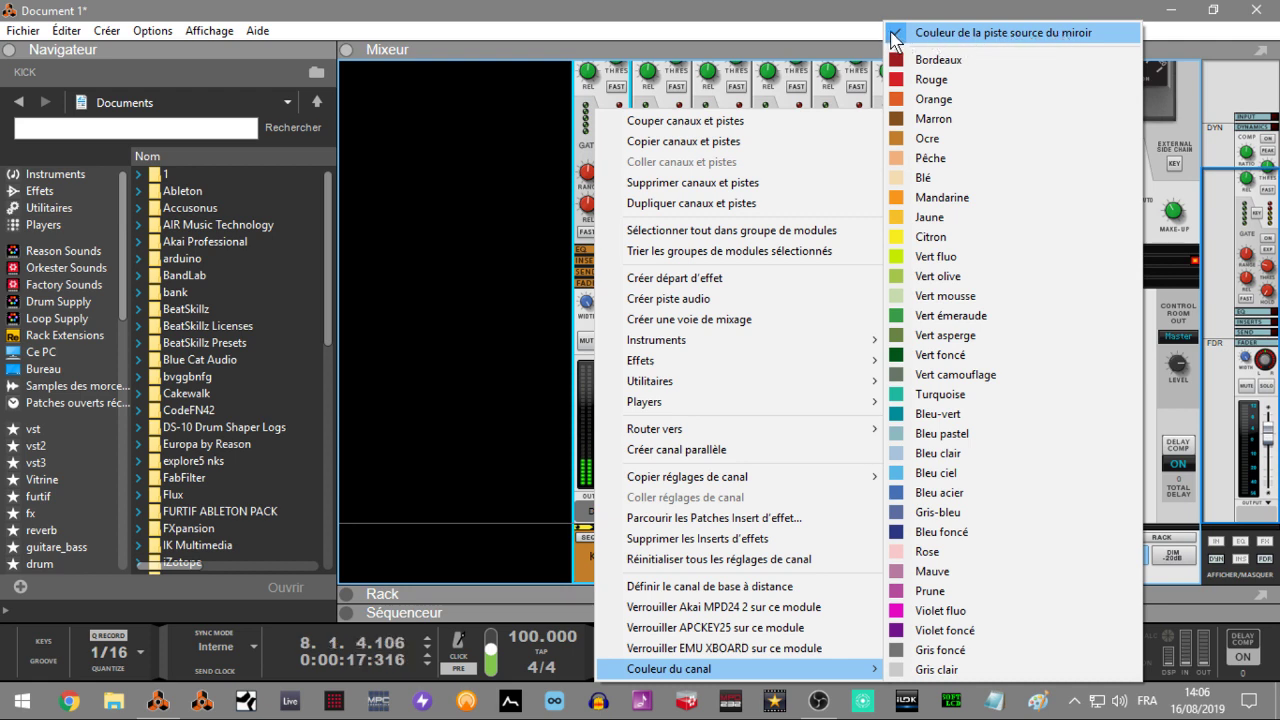
pyautogui.click(895, 38)
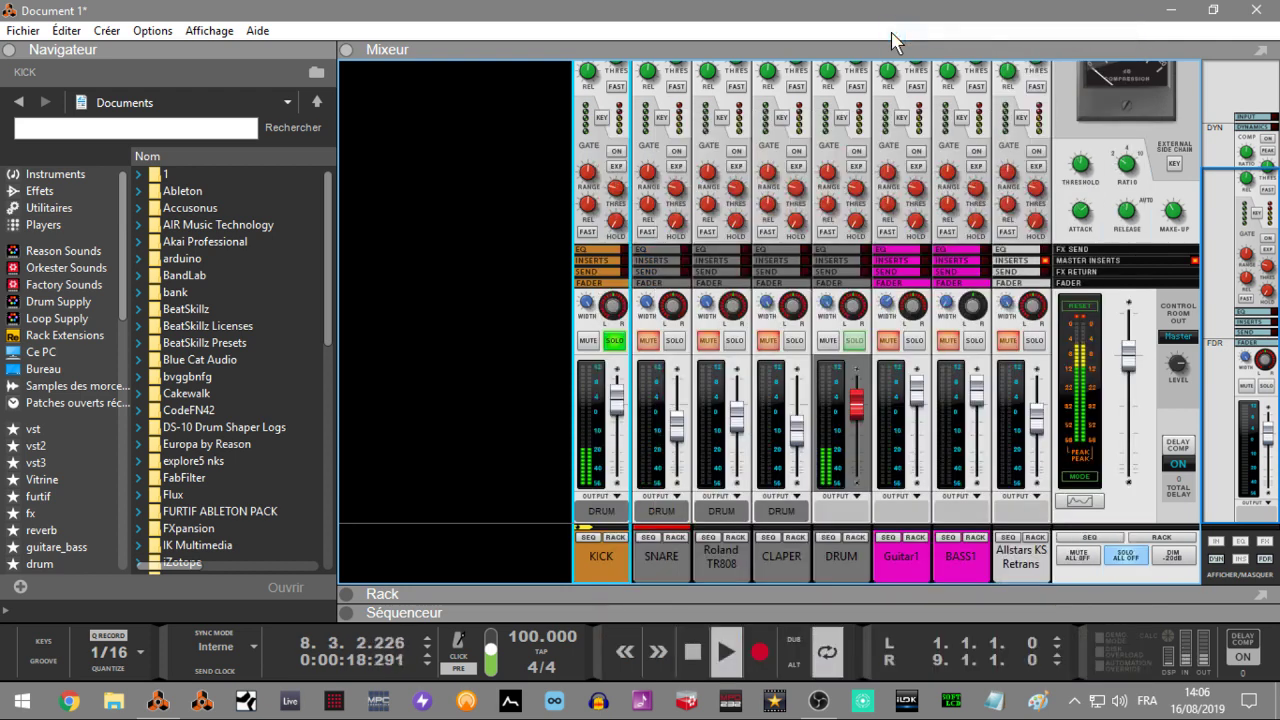
pyautogui.rightClick(607, 552)
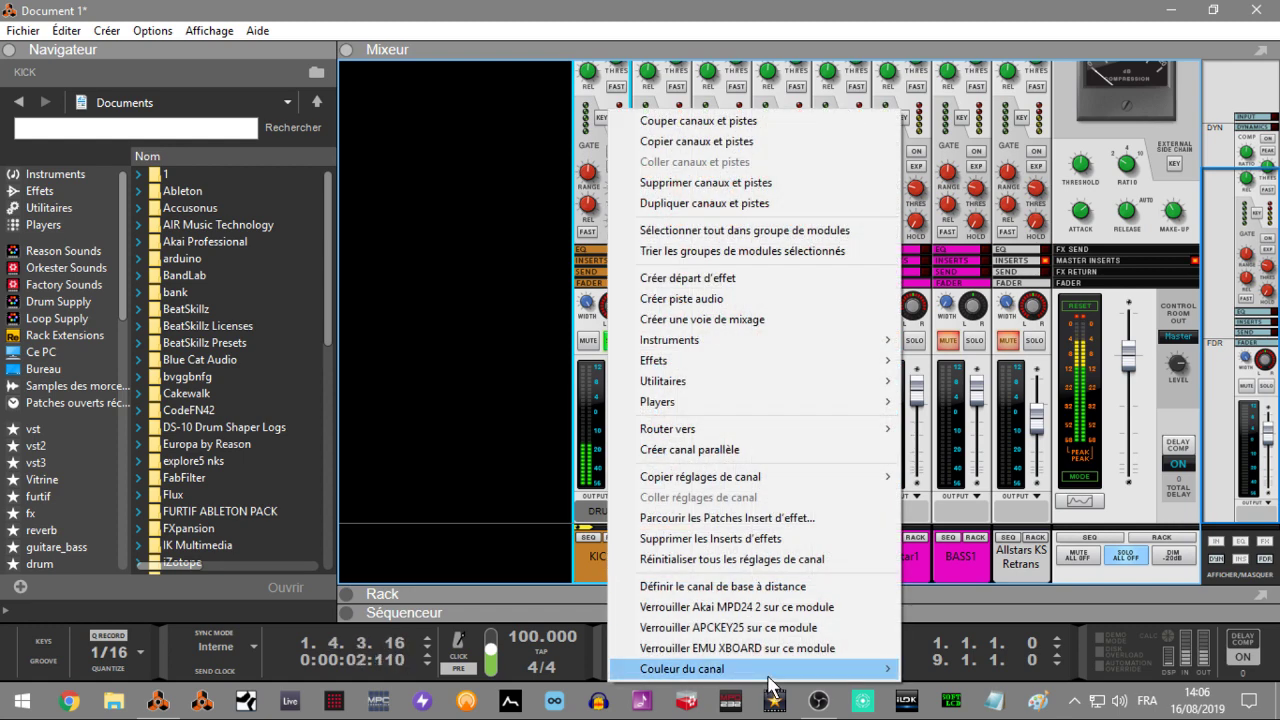
pyautogui.click(974, 654)
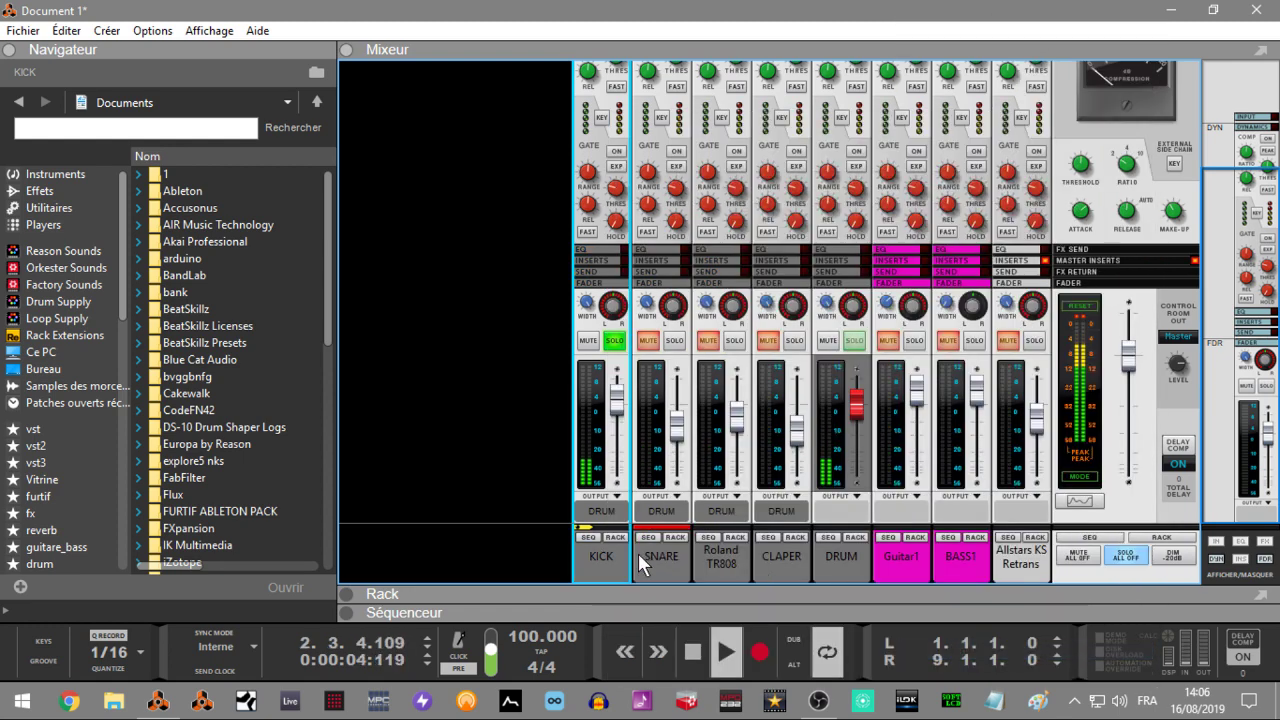
# - Remove the solo from the KICK channel and solo the DRUM bus
pyautogui.click(609, 338)
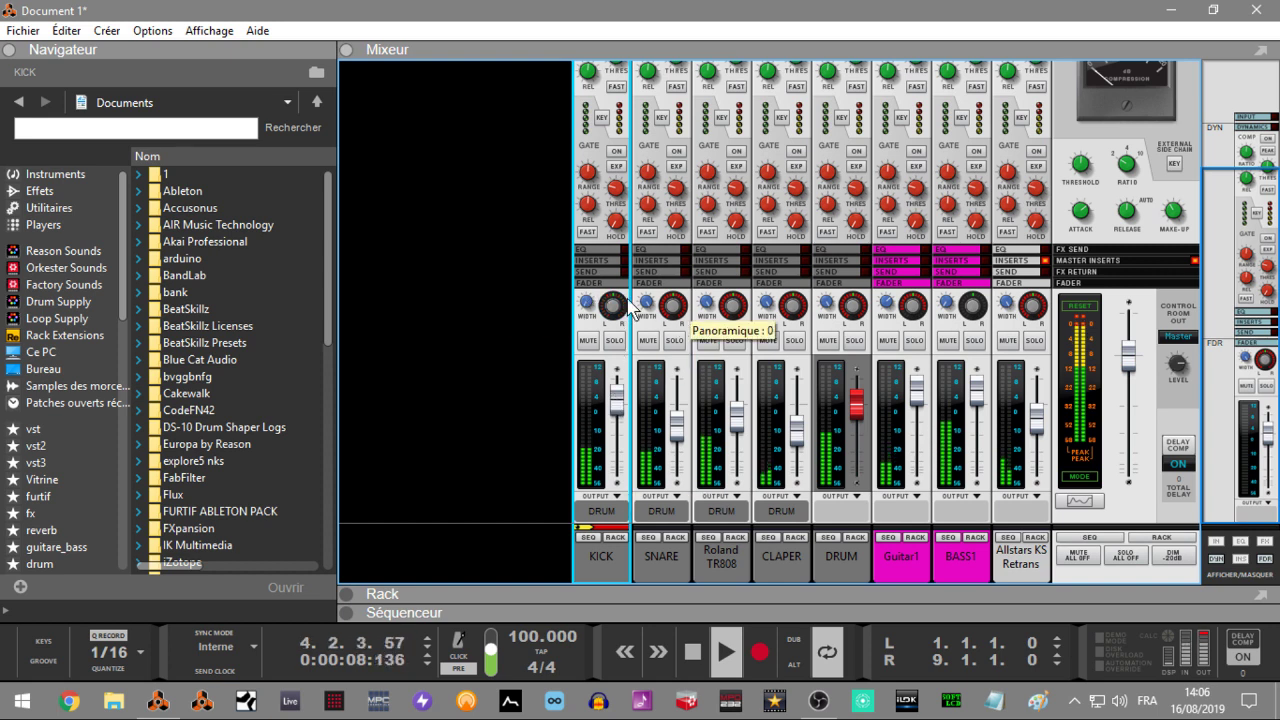
pyautogui.click(668, 432)
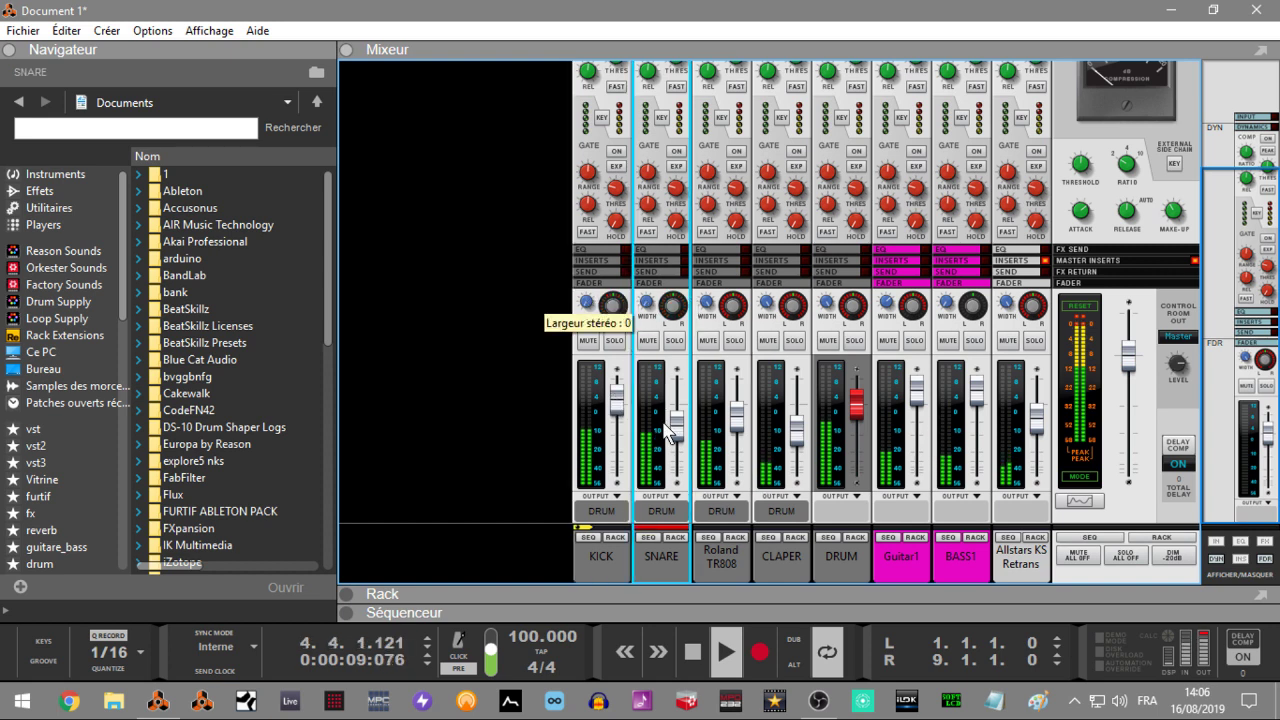
pyautogui.click(1085, 283)
pyautogui.click(854, 340)
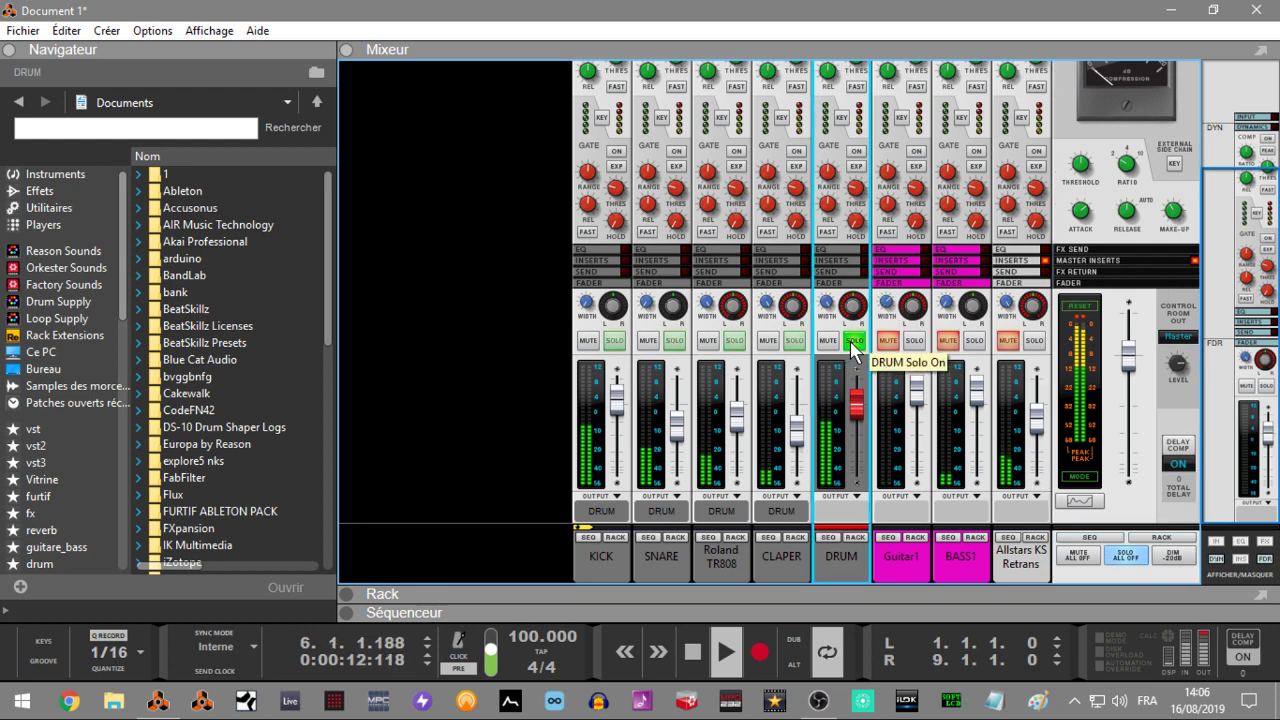
# - Audition the Roland TR808 and CLAPER channels one at a time in solo, returning to the whole DRUM bus
pyautogui.click(735, 341)
pyautogui.click(735, 341)
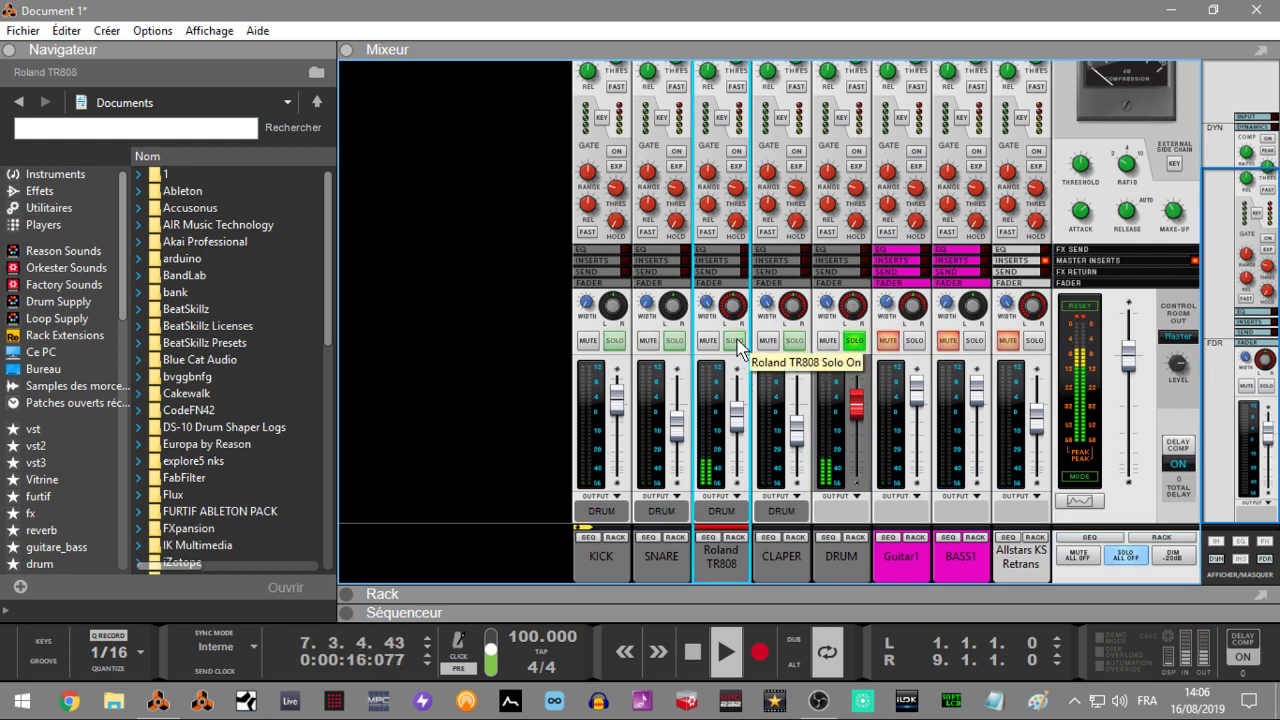
pyautogui.click(795, 341)
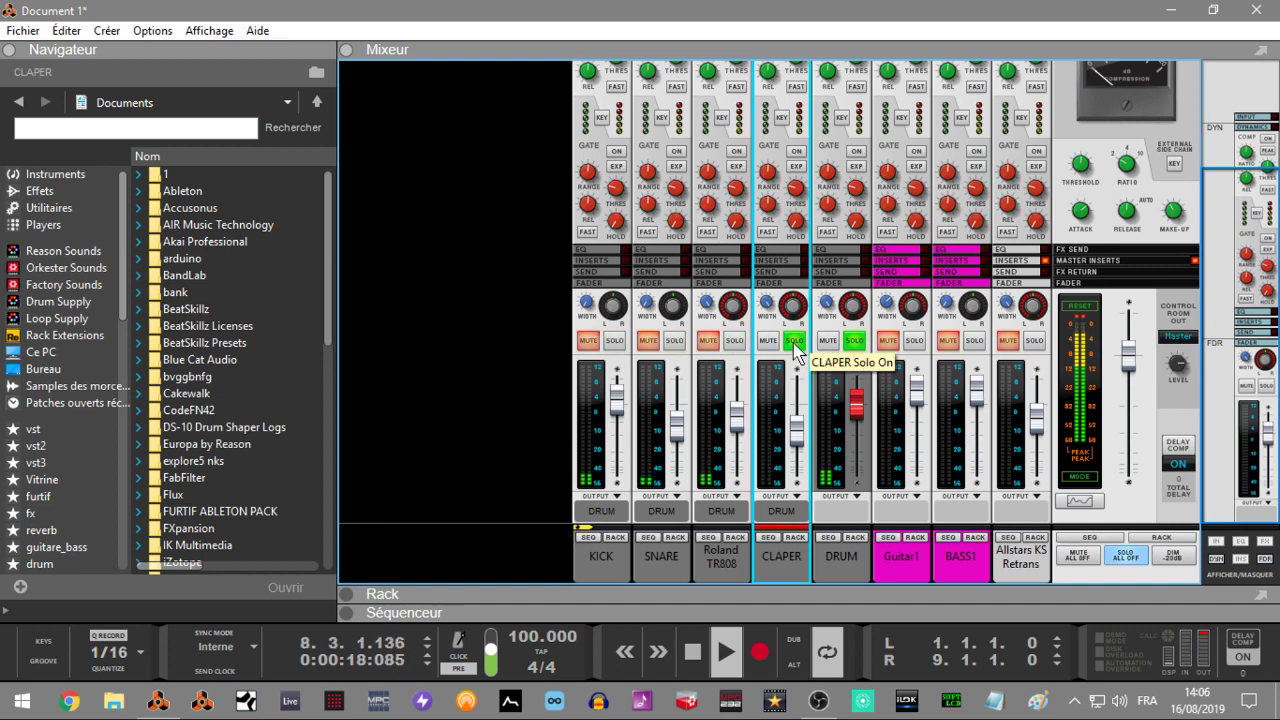
pyautogui.click(795, 341)
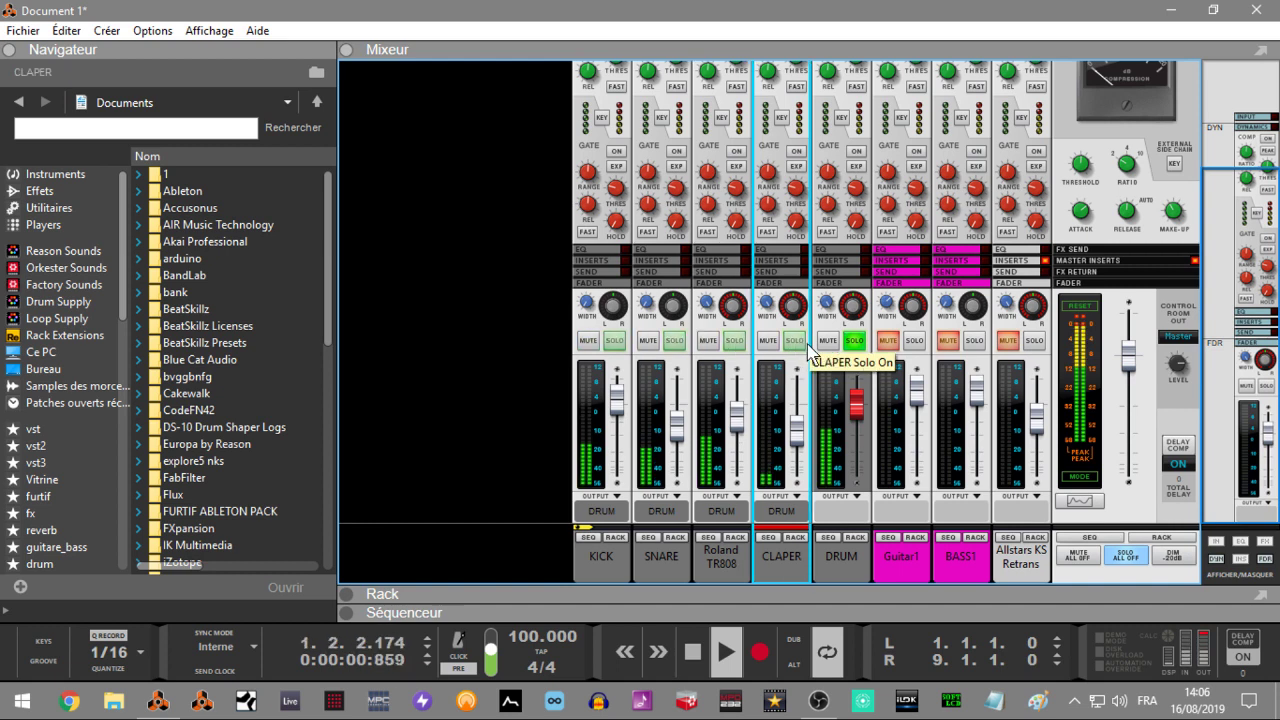
pyautogui.click(1080, 313)
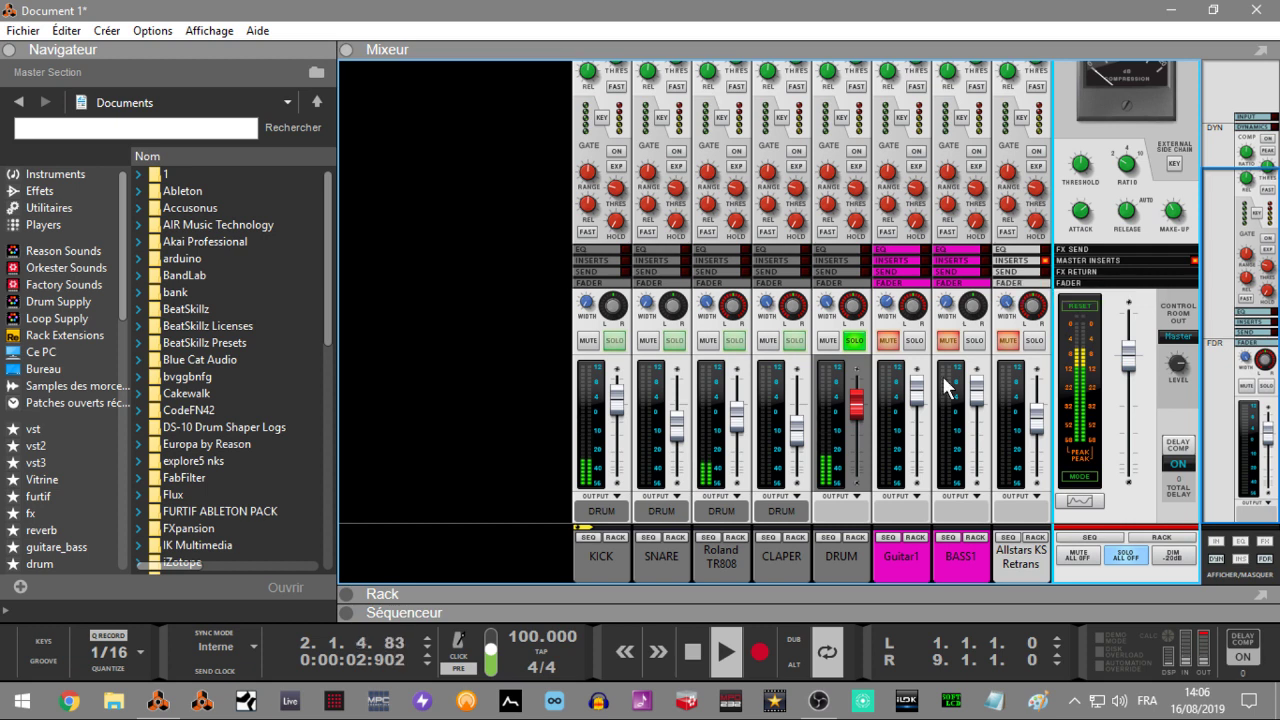
# - Show the DRUM bus in the rack and open its insert effects section
pyautogui.moveTo(854, 406); pyautogui.dragTo(862, 510)
pyautogui.click(854, 537)
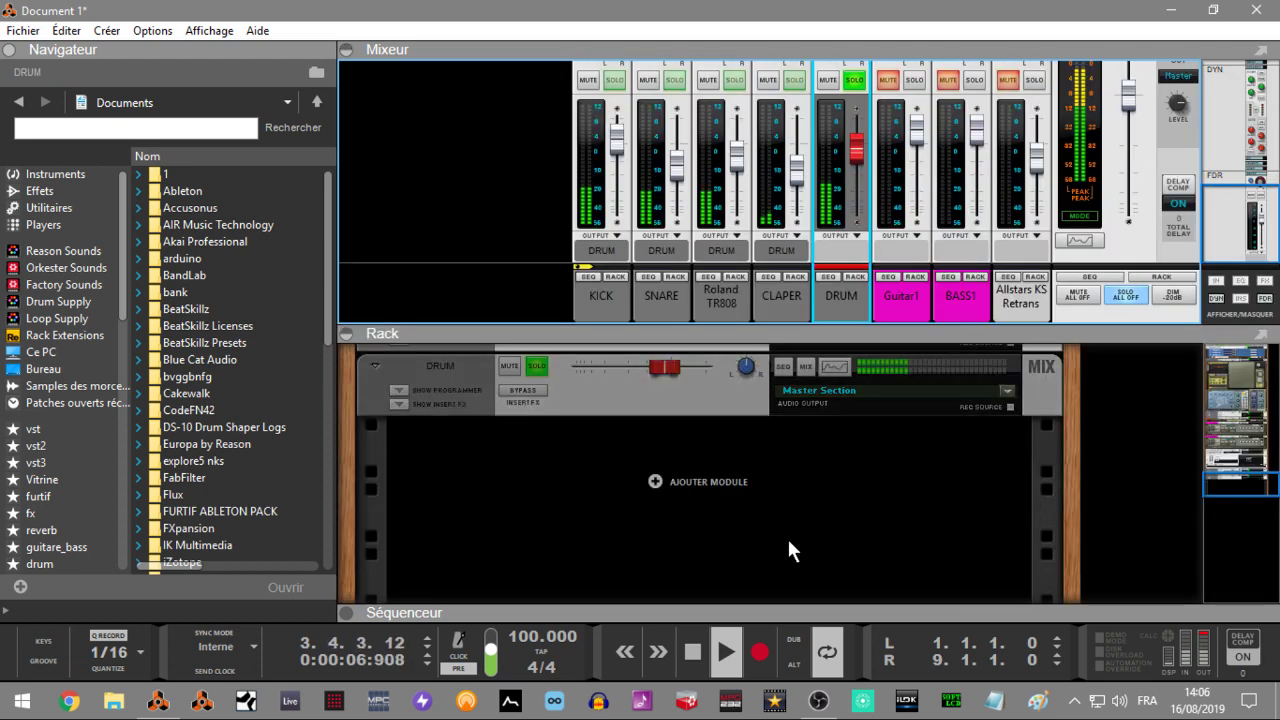
pyautogui.click(401, 404)
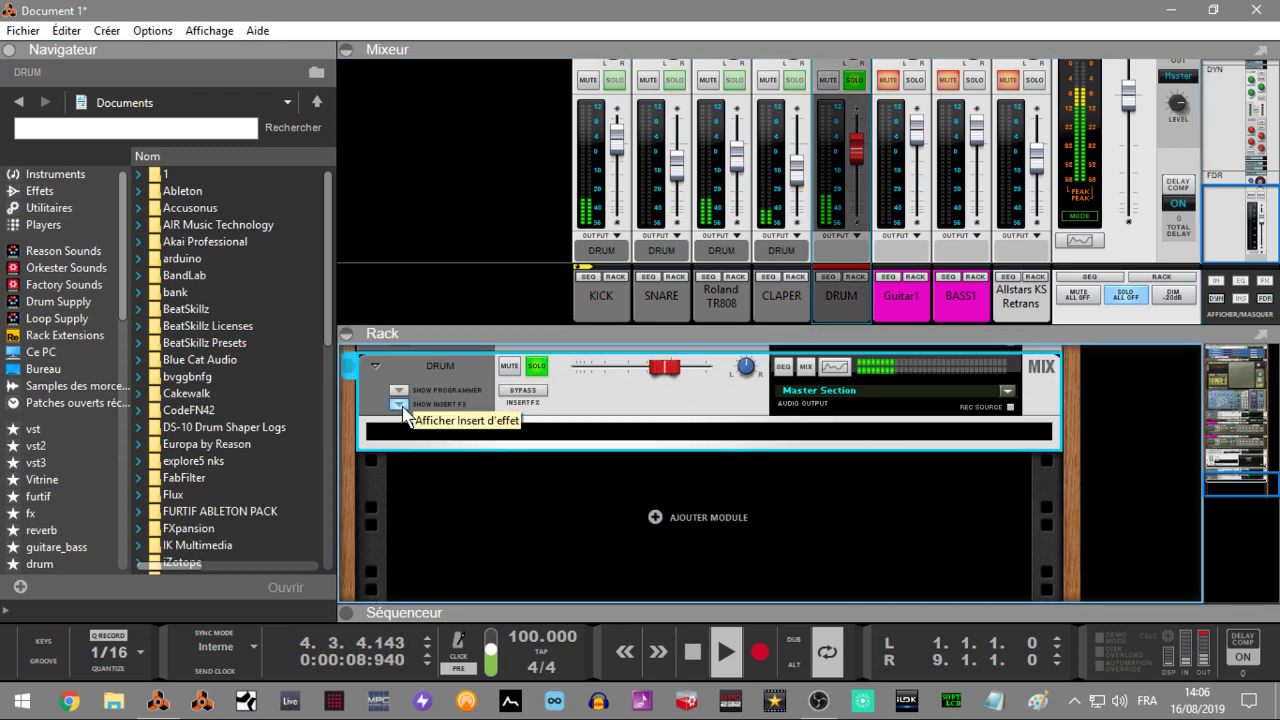
# - Add SKP Sound Design's FAT50 Organic Character to the DRUM bus inserts and load its MPC60 patch
pyautogui.click(52, 179)
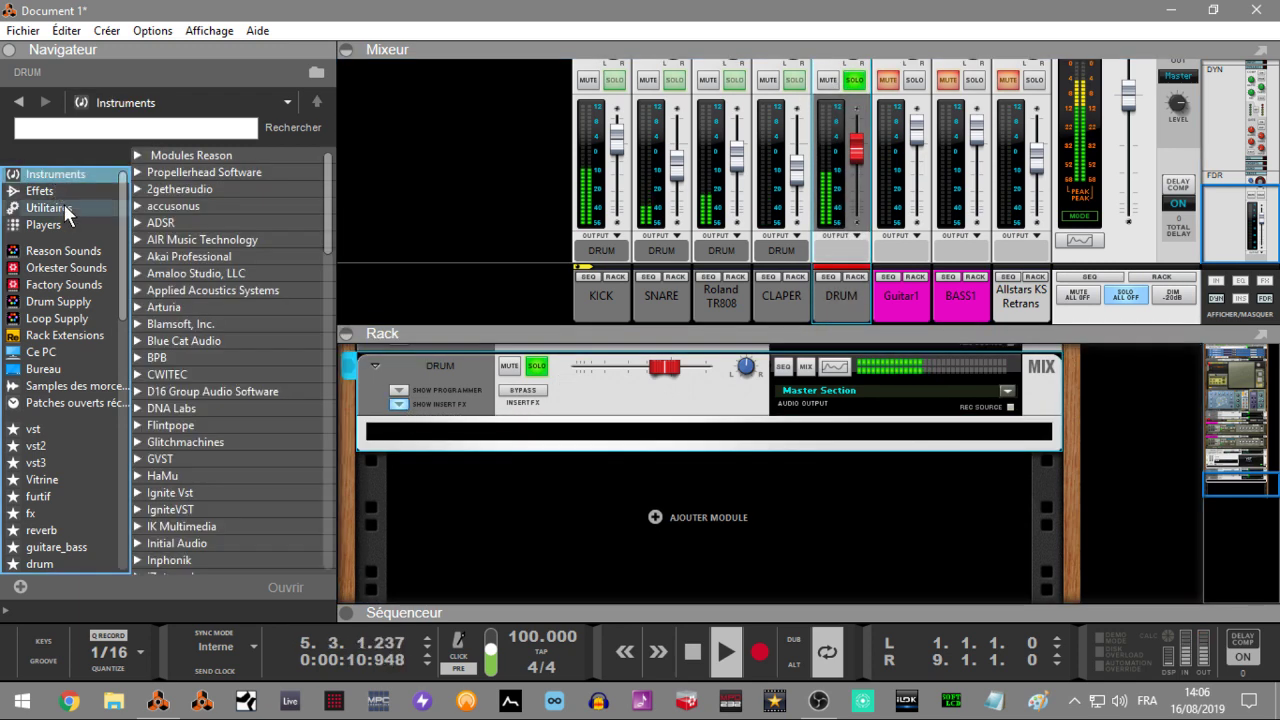
pyautogui.click(53, 194)
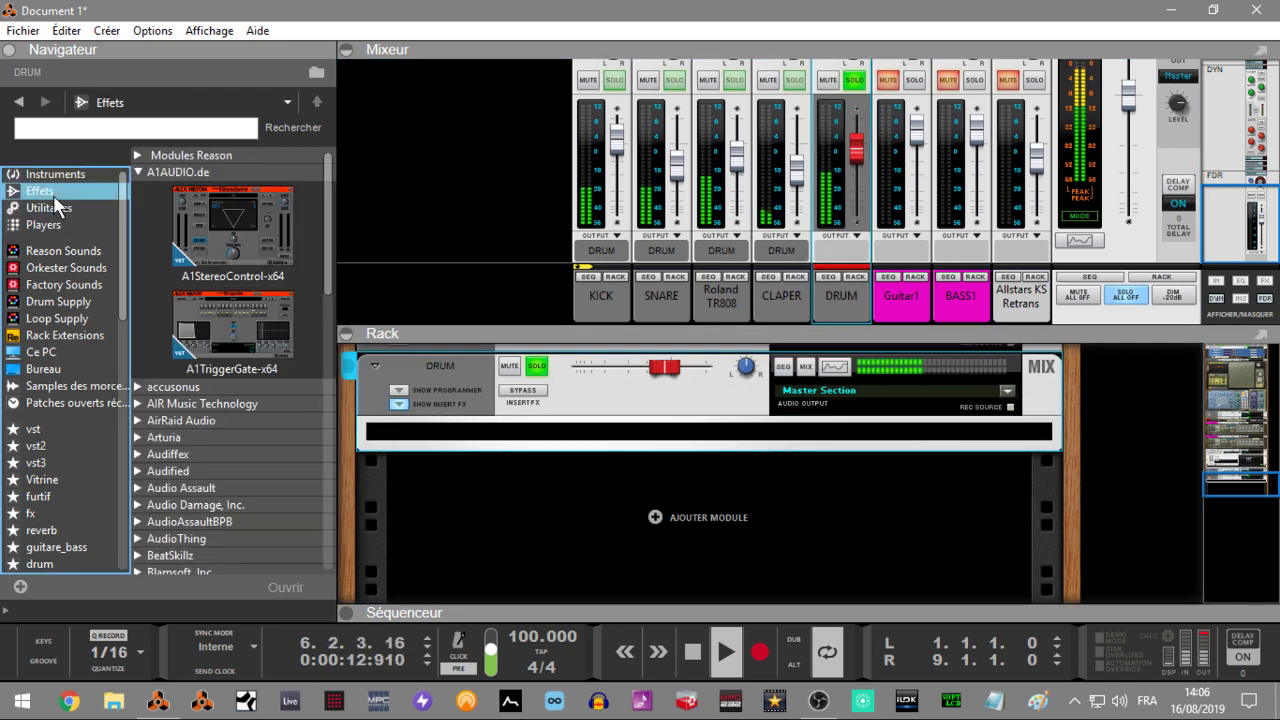
pyautogui.scroll(-2, 333, 279)
pyautogui.moveTo(333, 279); pyautogui.dragTo(337, 483)
pyautogui.doubleClick(152, 439)
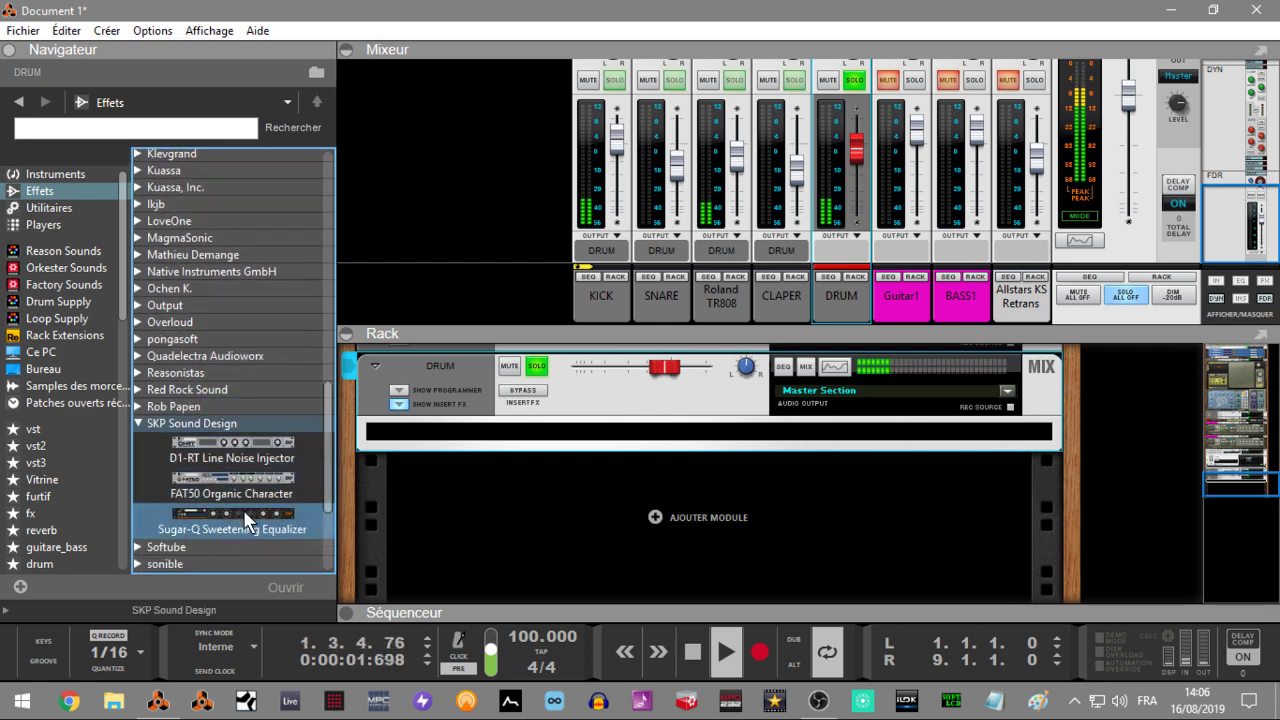
pyautogui.moveTo(237, 483); pyautogui.dragTo(735, 440)
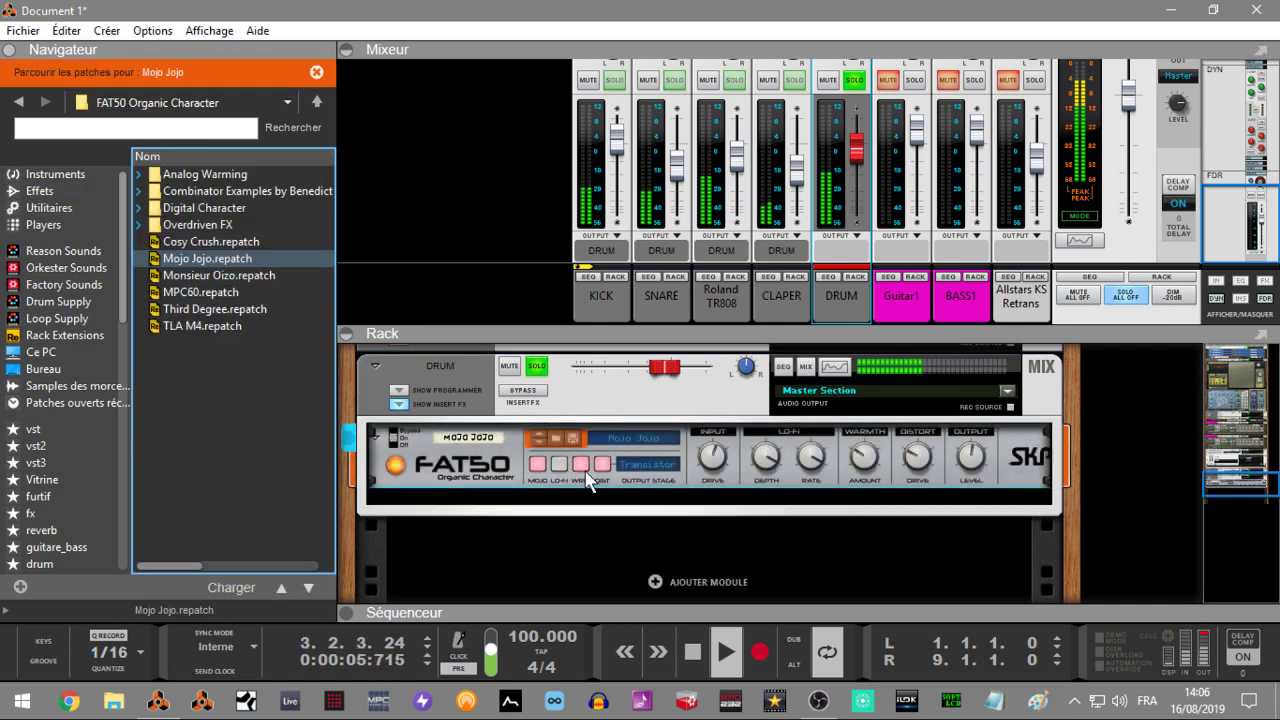
pyautogui.doubleClick(232, 292)
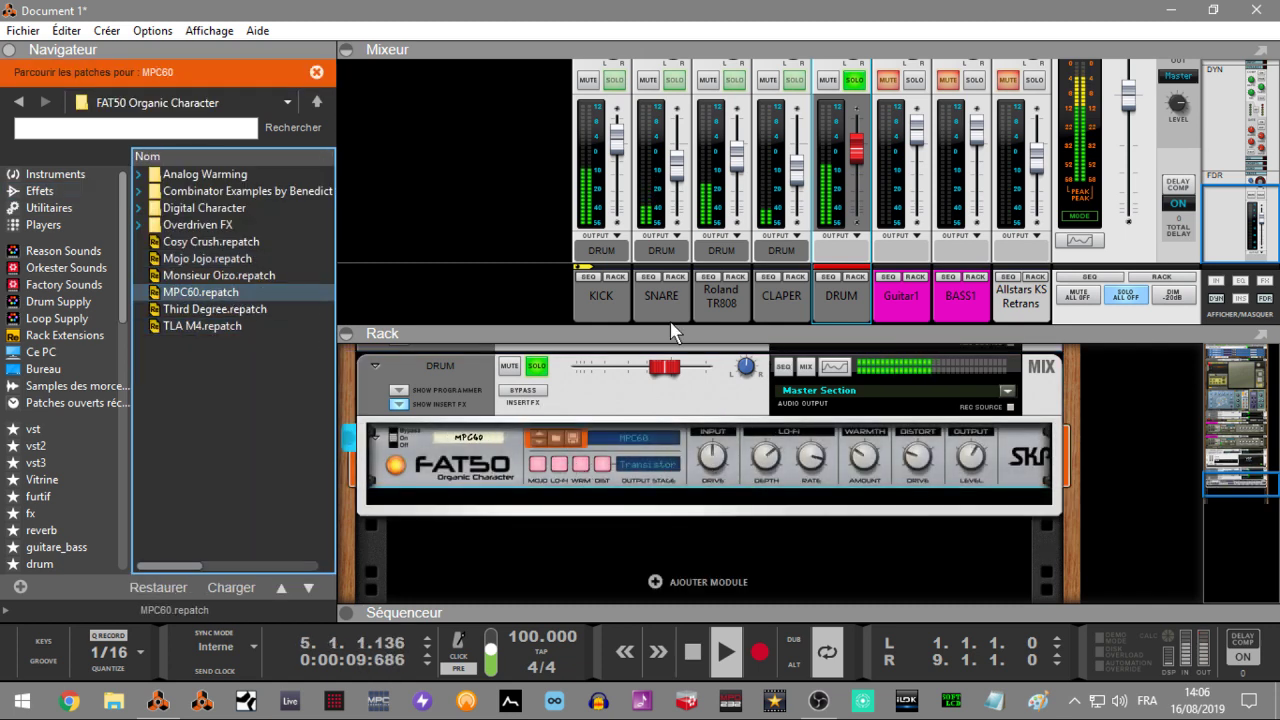
# - Set the CLAPER level to -7.33 dB and the Roland TR808 level to -8.78 dB, and unsolo the DRUM bus
pyautogui.click(742, 172)
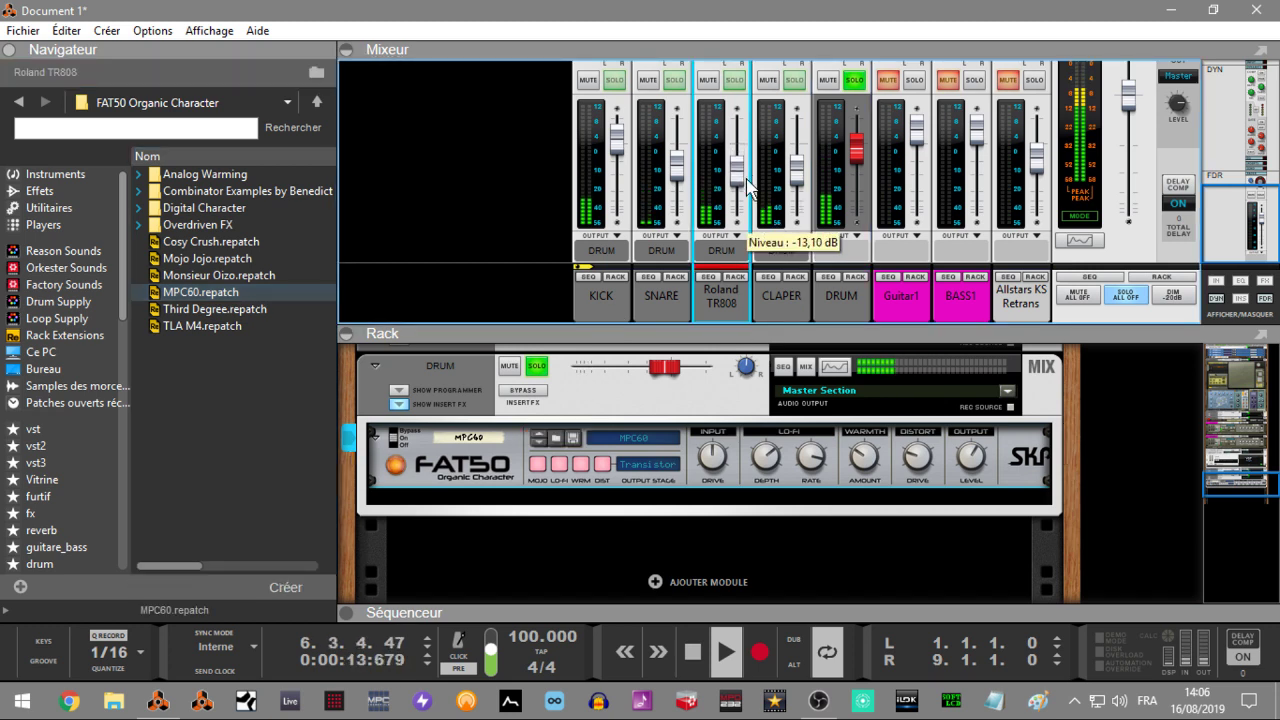
pyautogui.click(803, 168)
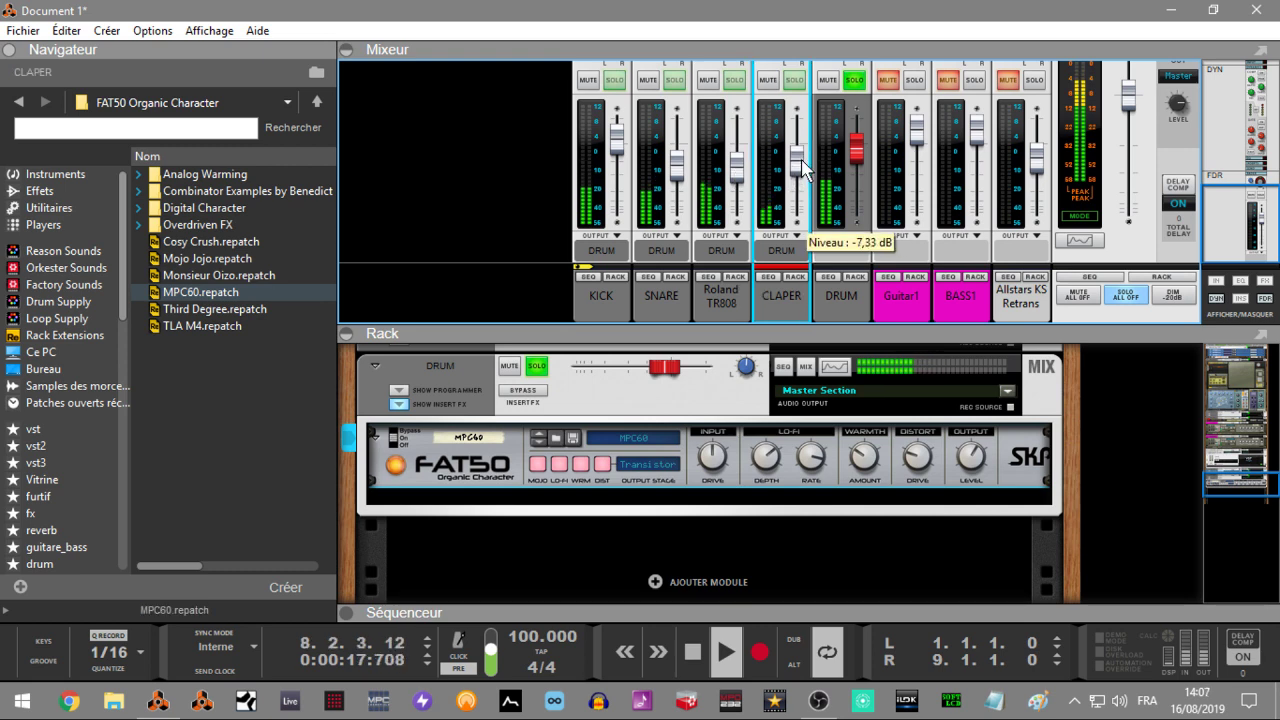
pyautogui.click(742, 172)
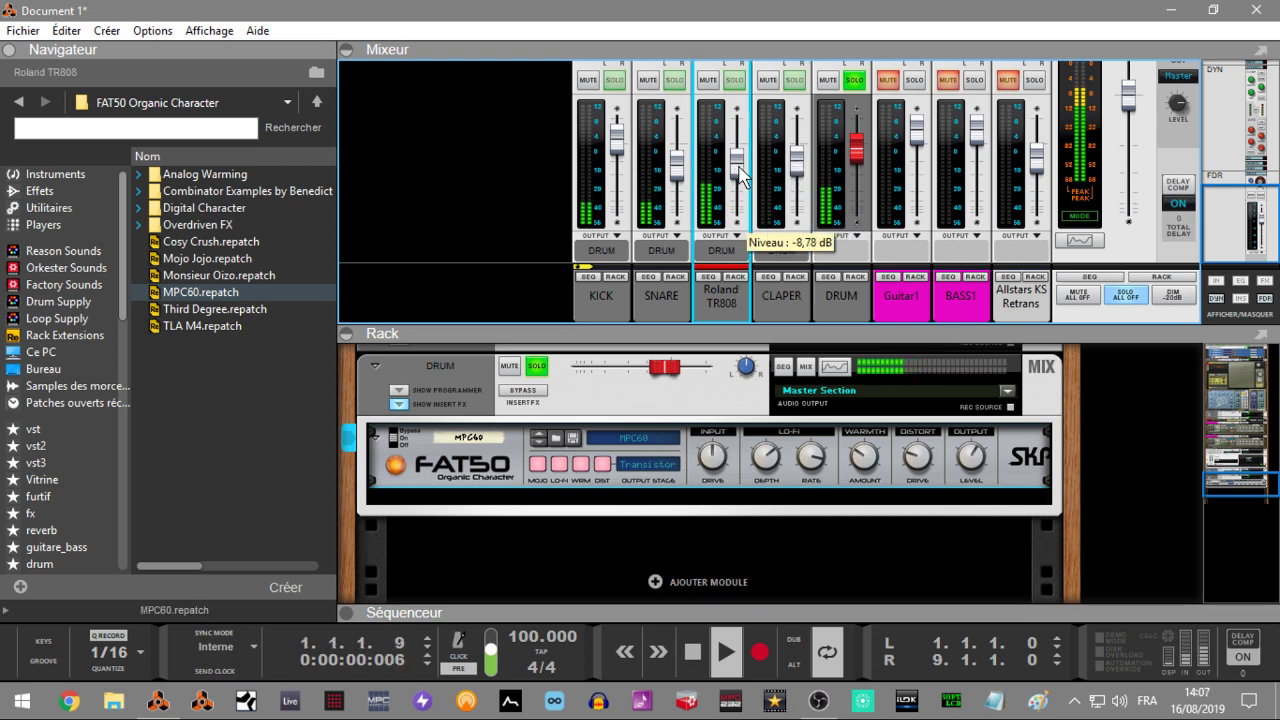
pyautogui.click(856, 82)
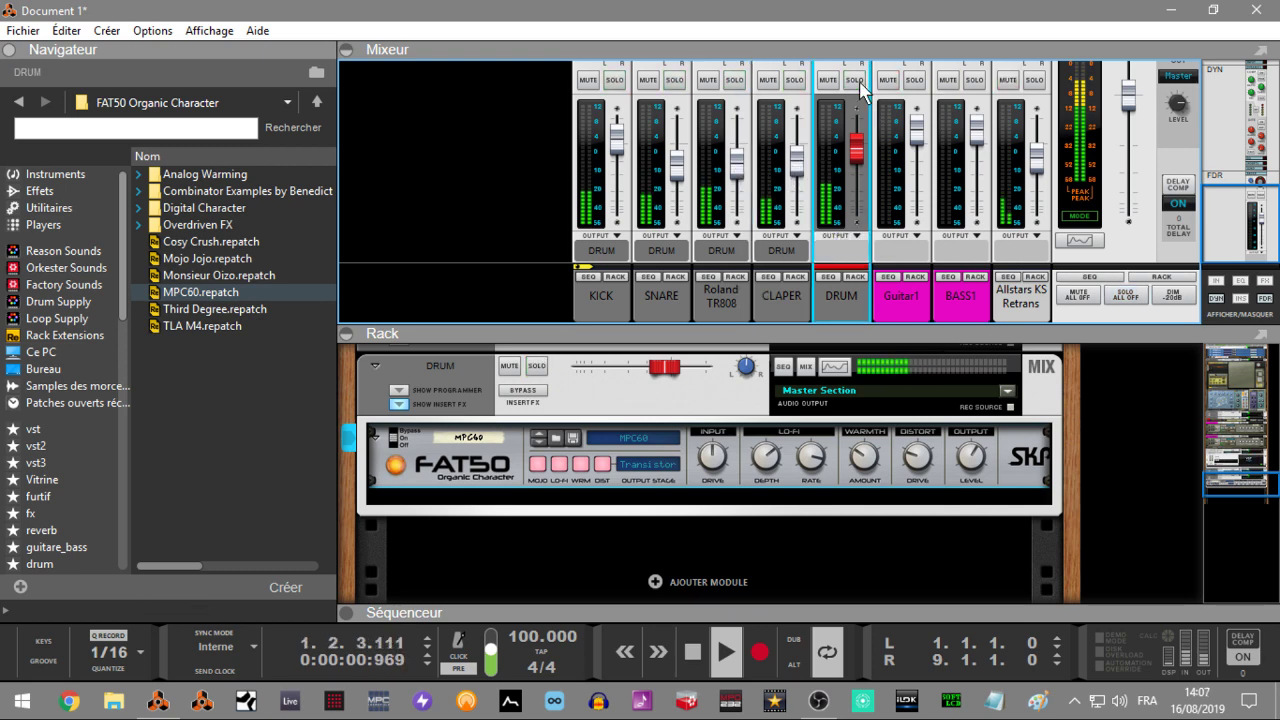
# - Set Guitar1's level to 3.01 dB and BASS1's to 1.04 dB, and slightly adjust the Allstars KS Retrans level
pyautogui.click(978, 150)
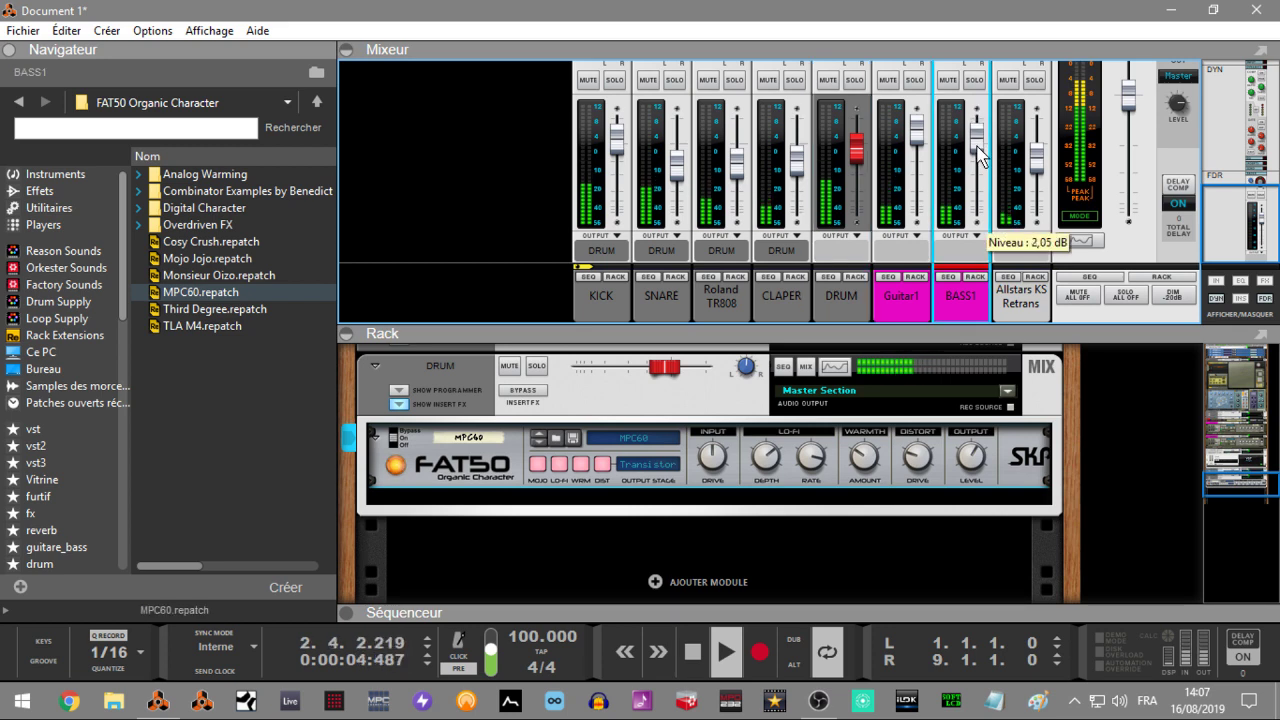
pyautogui.click(930, 150)
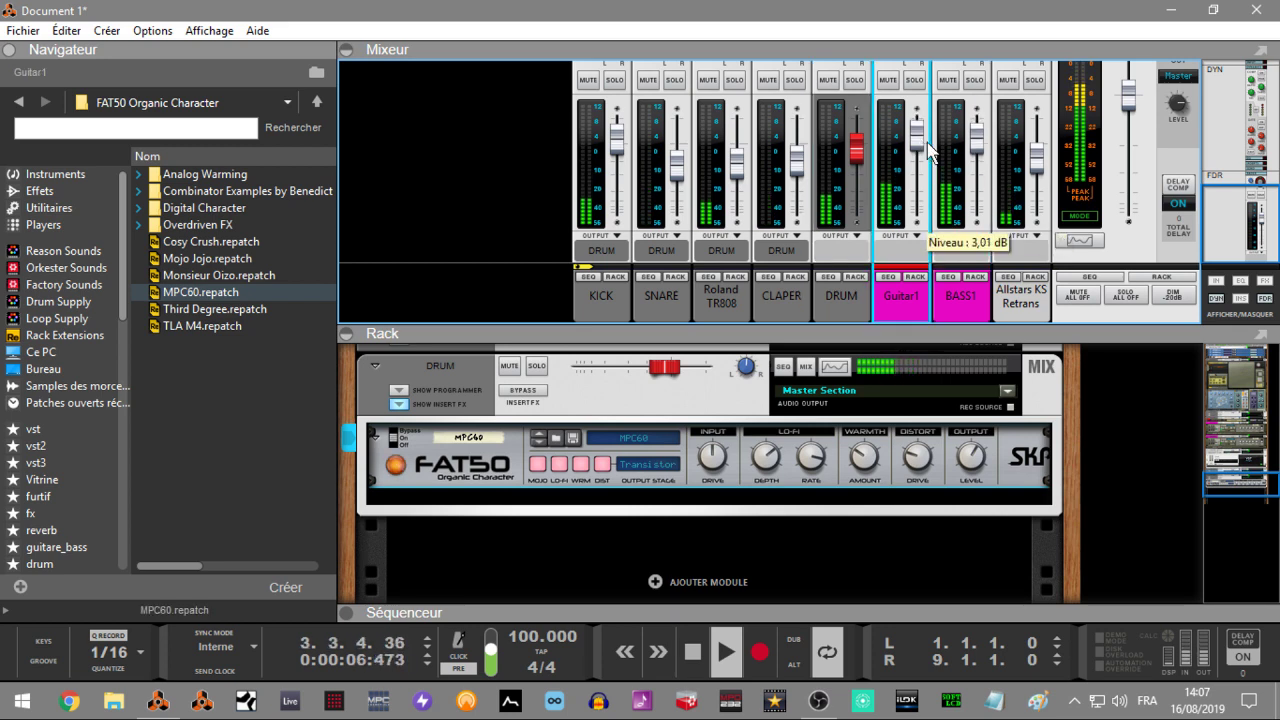
pyautogui.click(948, 150)
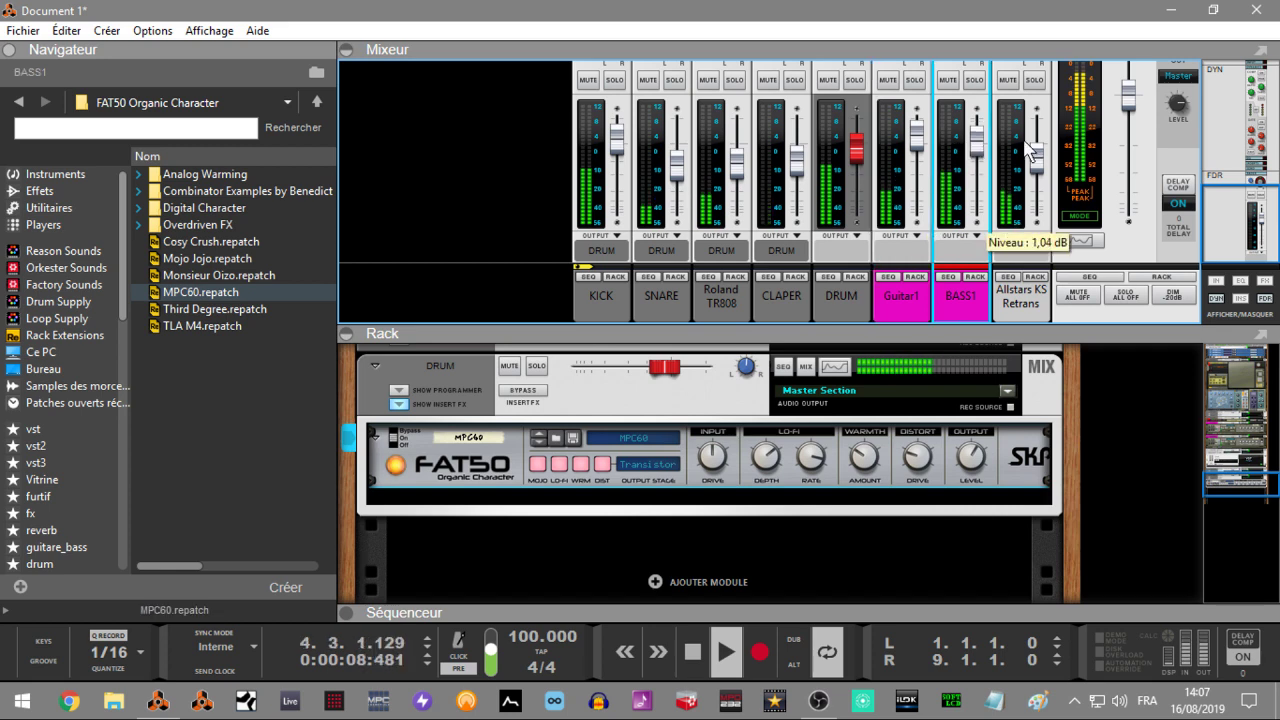
pyautogui.moveTo(1036, 150); pyautogui.dragTo(1042, 157)
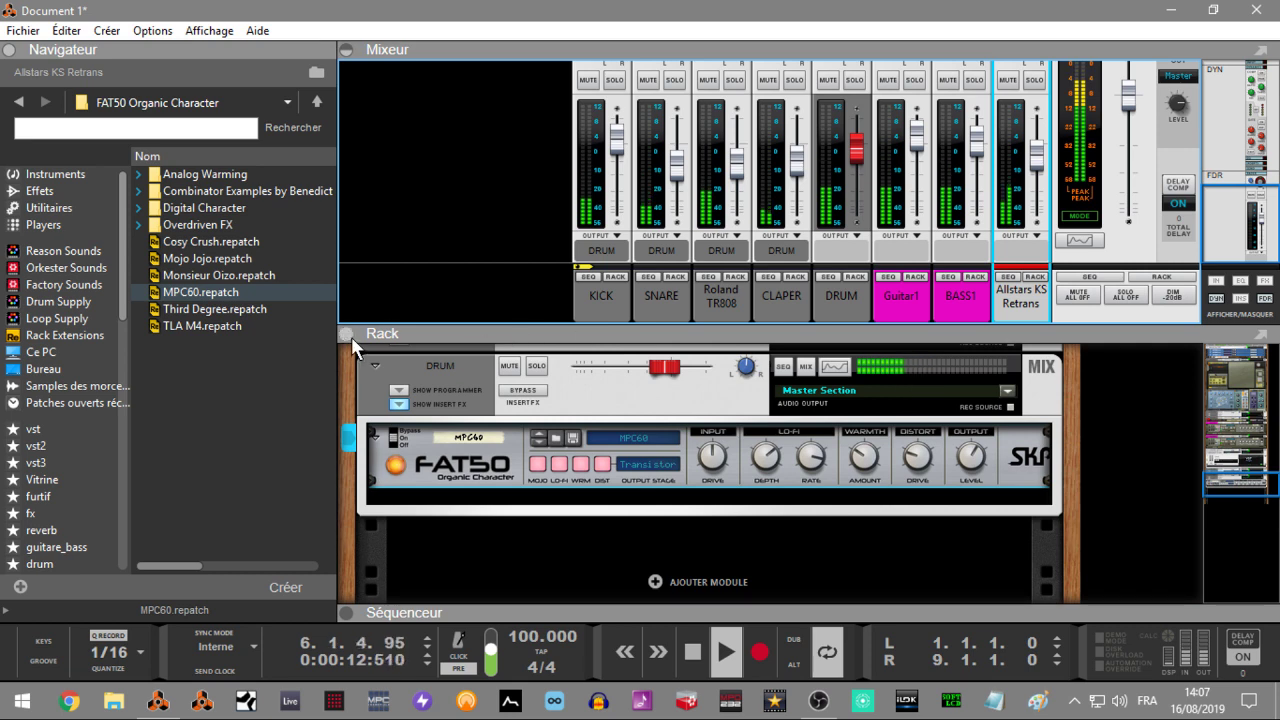
# - Hide the browser and mixer to enlarge the rack, and collapse the LinnDrum Pop's drum and FX section
pyautogui.click(10, 49)
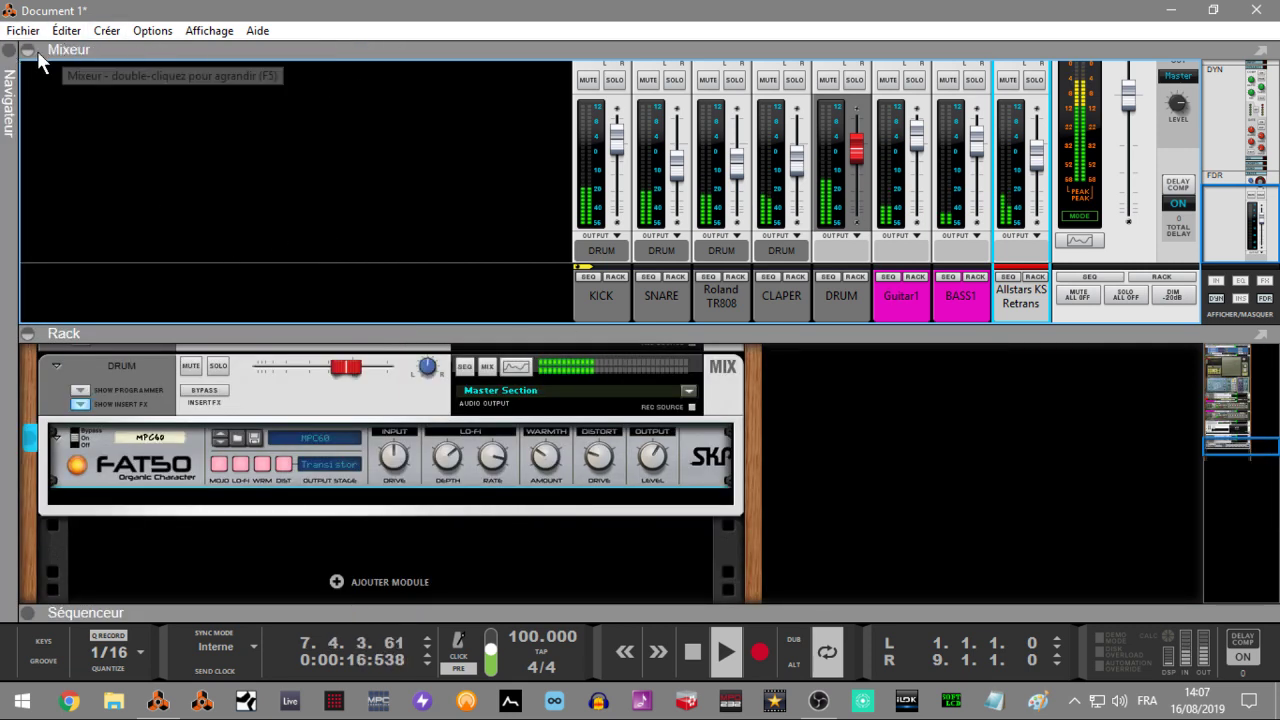
pyautogui.click(37, 50)
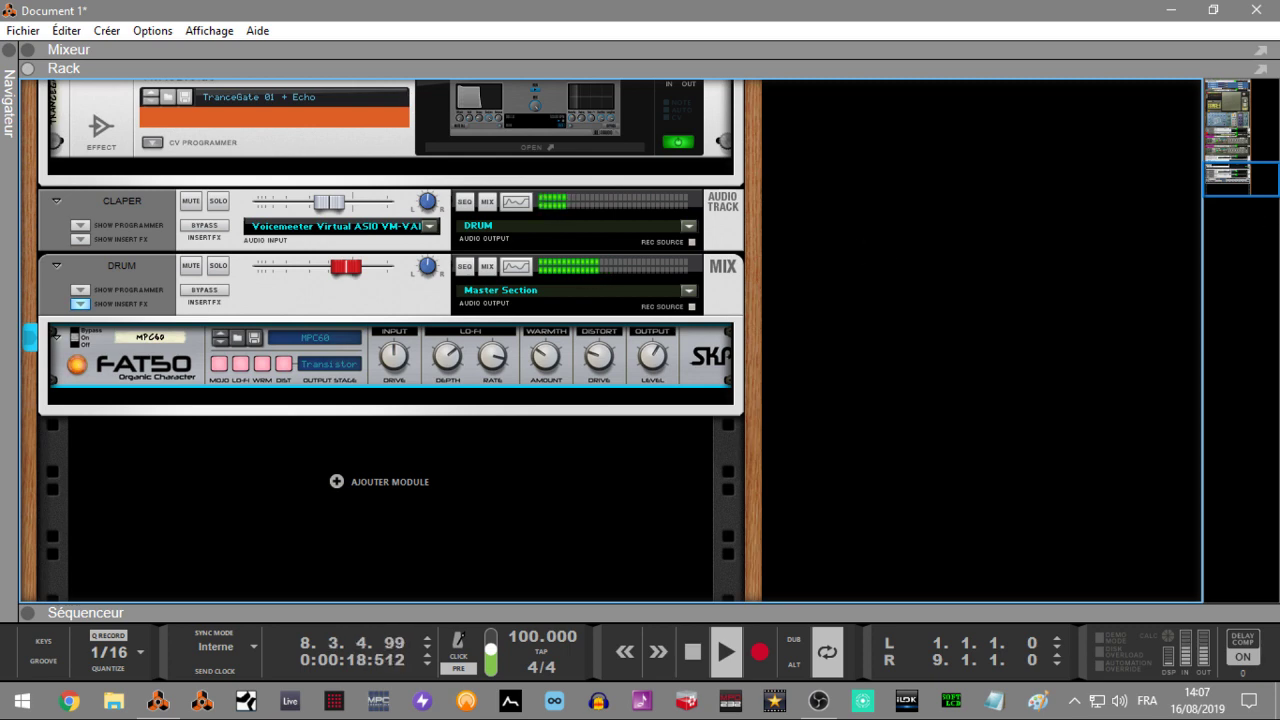
pyautogui.moveTo(1229, 191); pyautogui.dragTo(1215, 119)
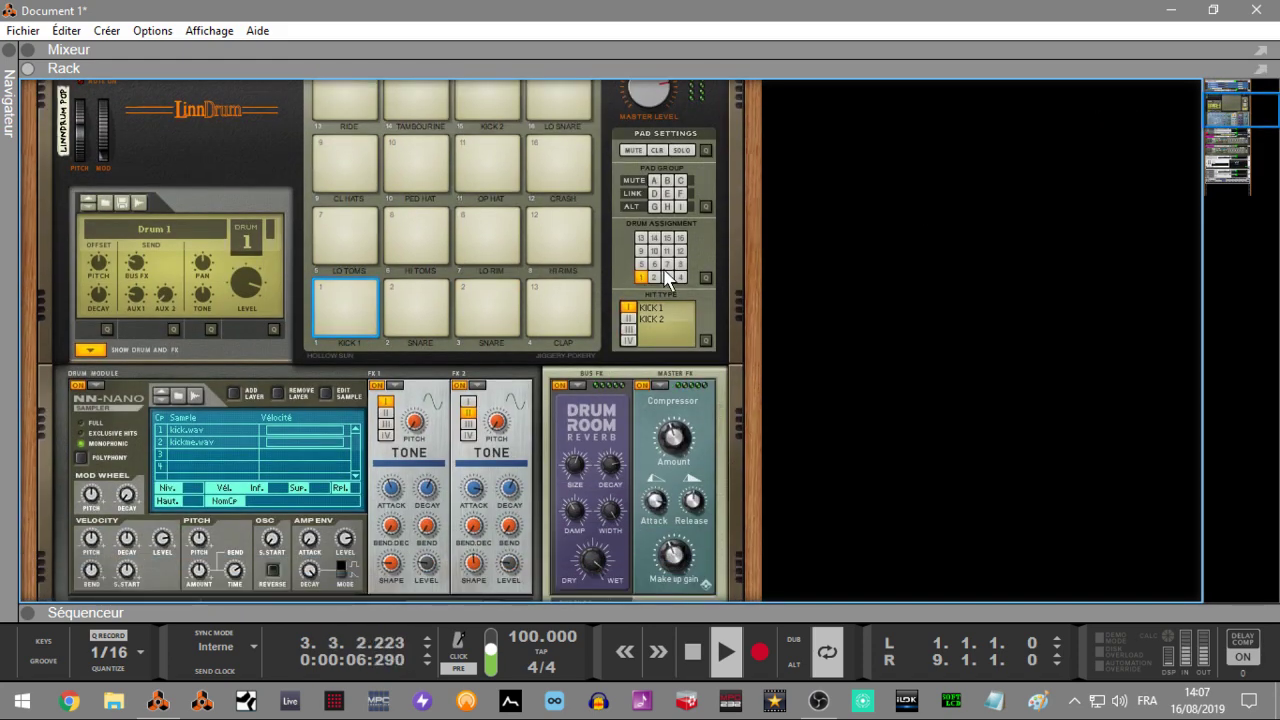
pyautogui.click(93, 350)
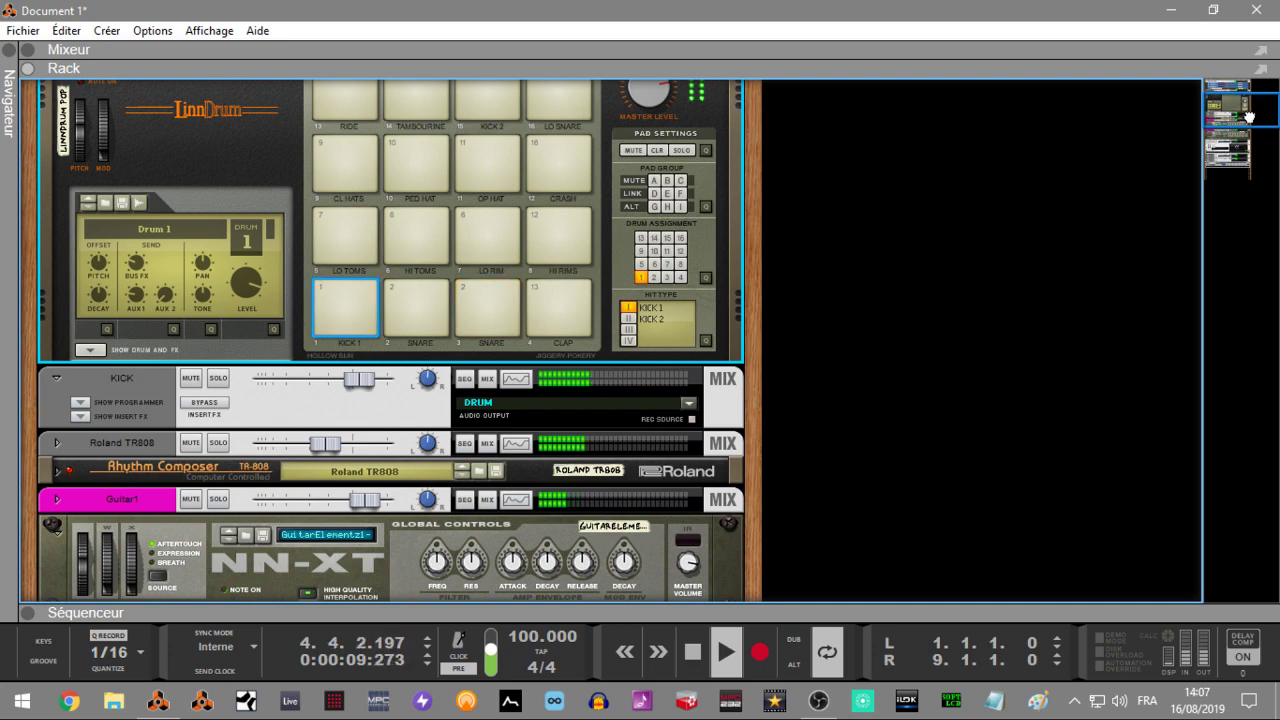
# - Expand the Roland TR808 mix channel and its drum device in the rack
pyautogui.scroll(-6, 1248, 116)
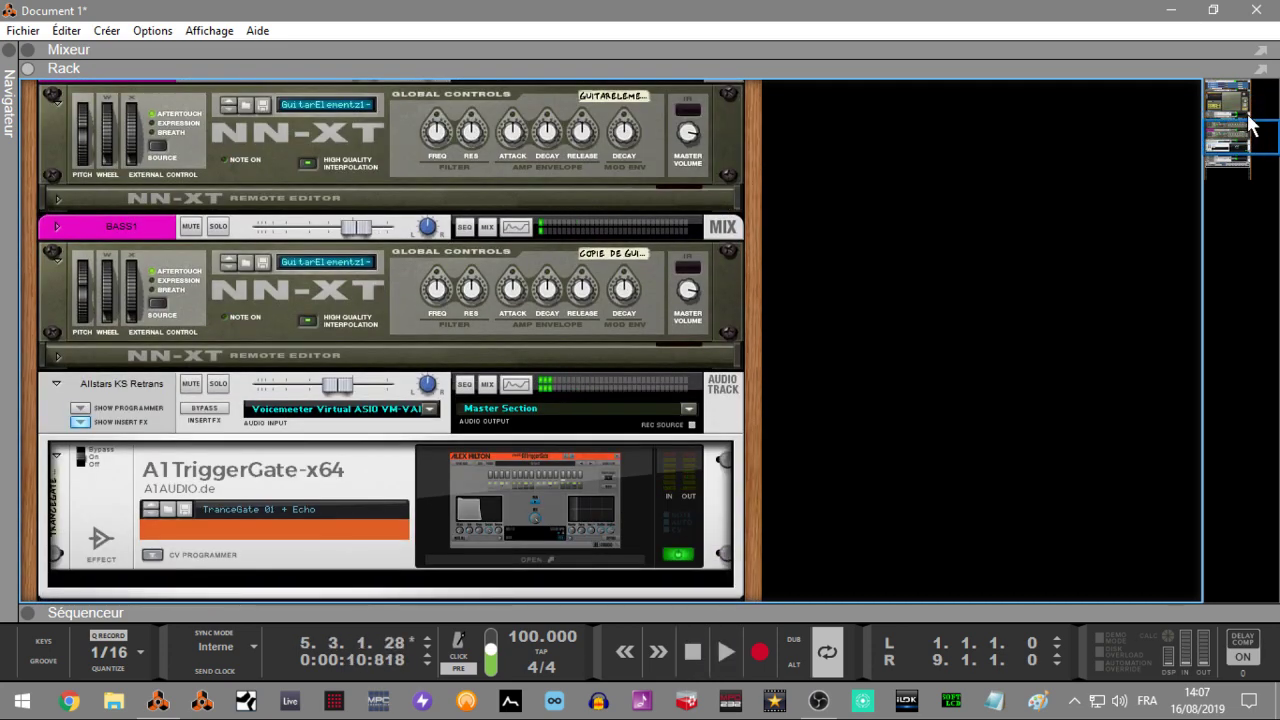
pyautogui.scroll(4, 1240, 125)
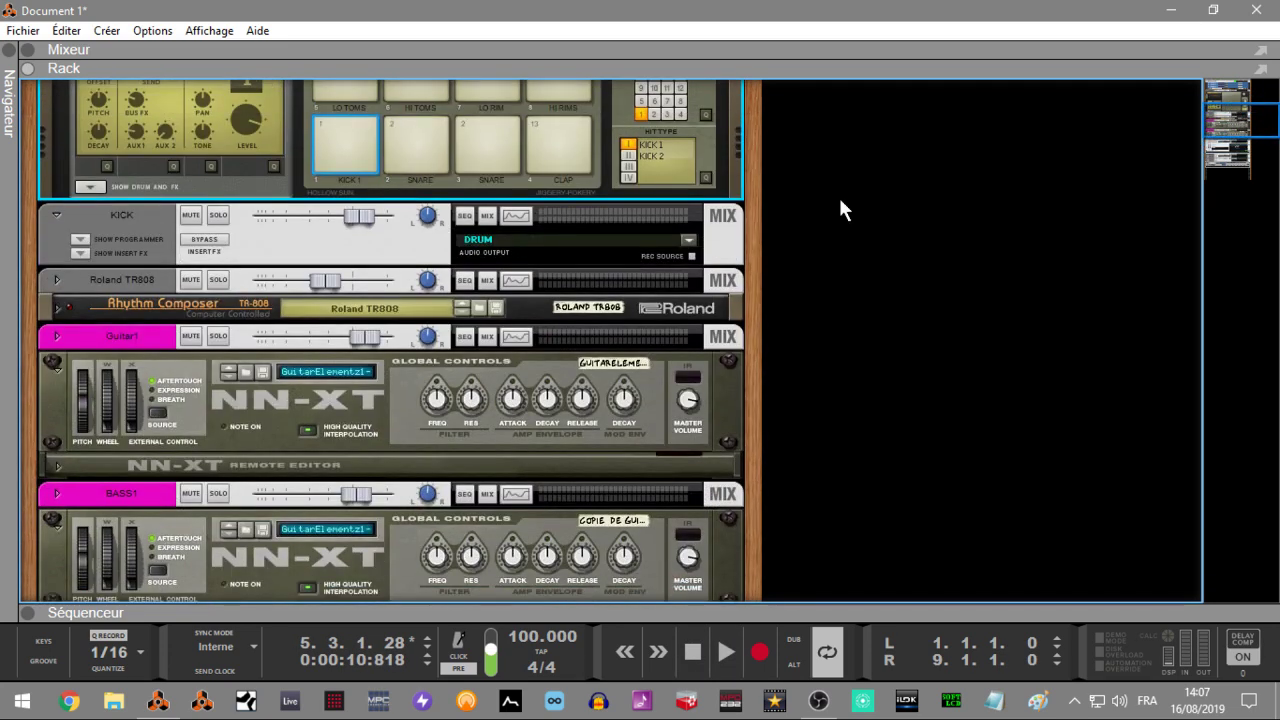
pyautogui.click(56, 276)
pyautogui.click(52, 345)
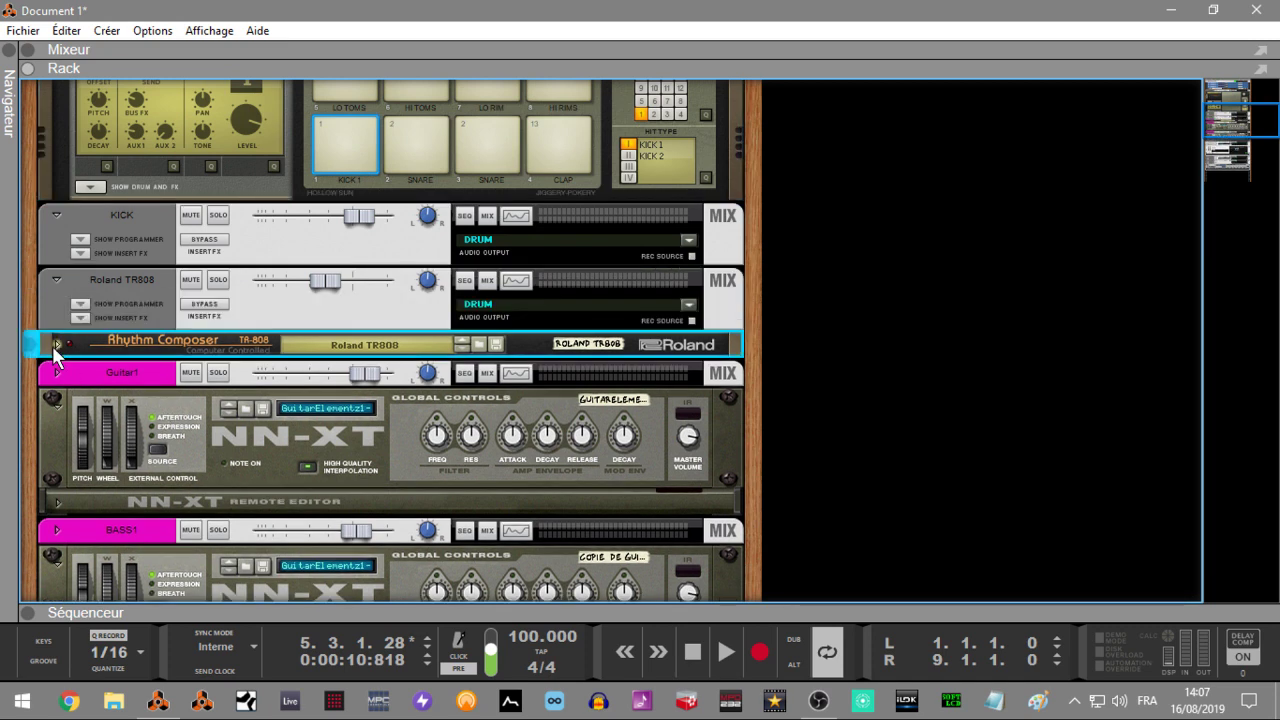
pyautogui.click(52, 345)
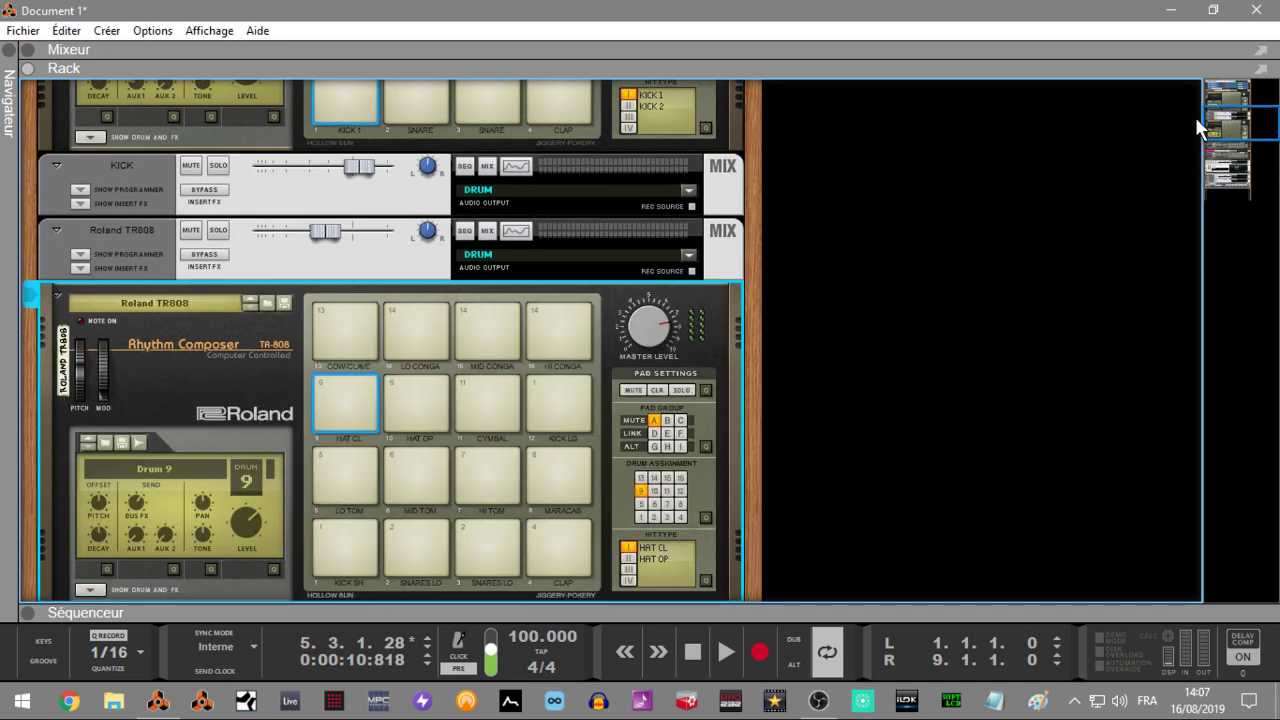
# - Expand the Guitar1 mix channel in the rack
pyautogui.moveTo(1218, 120); pyautogui.dragTo(1227, 146)
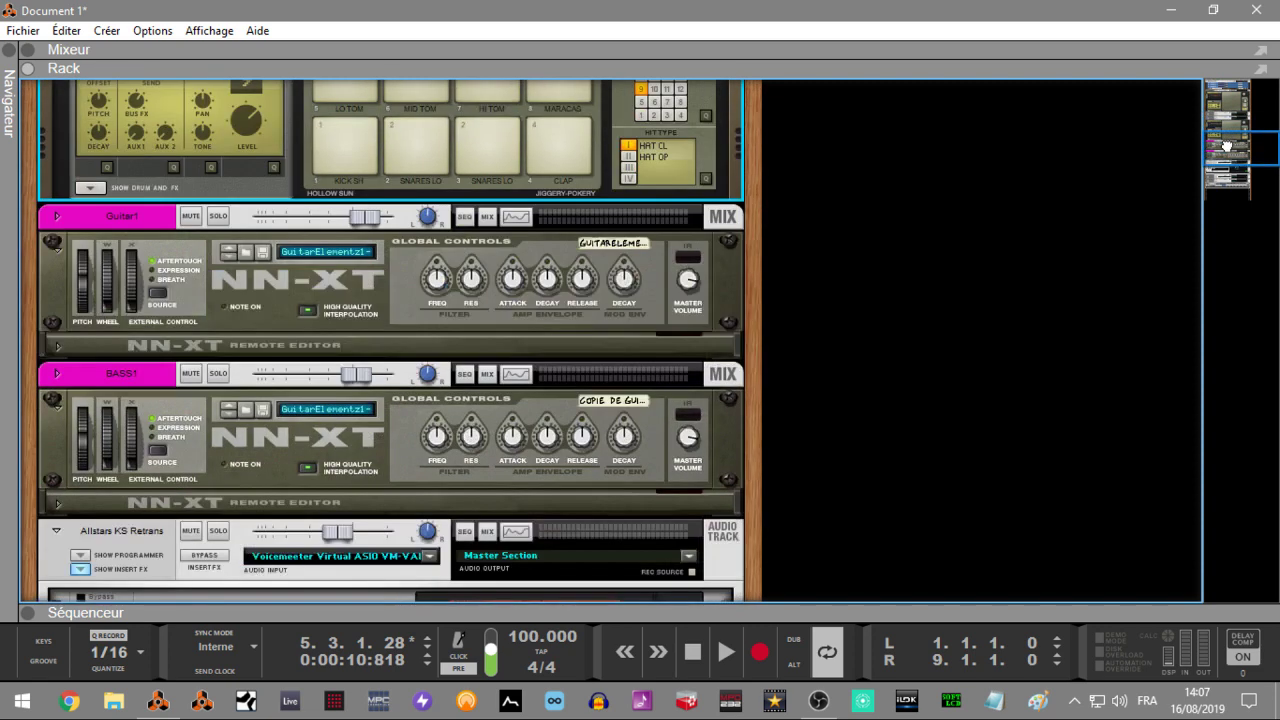
pyautogui.click(48, 216)
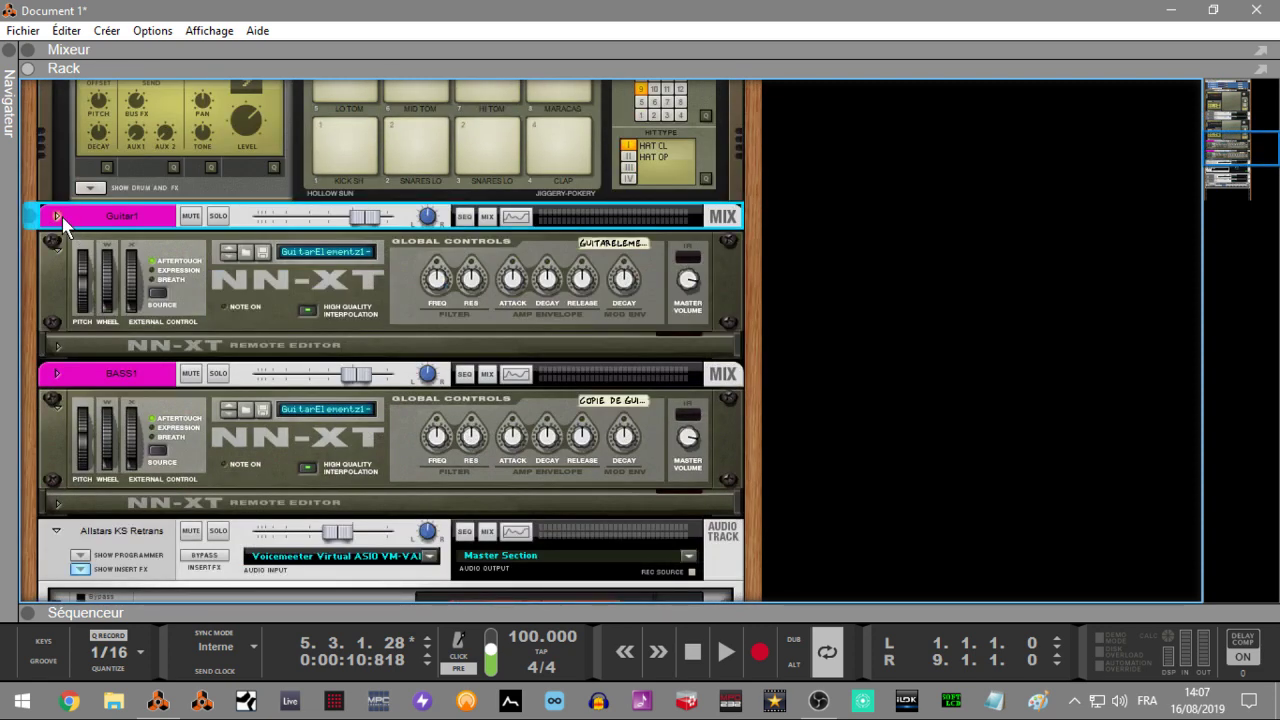
pyautogui.click(57, 216)
pyautogui.scroll(10, 1181, 145)
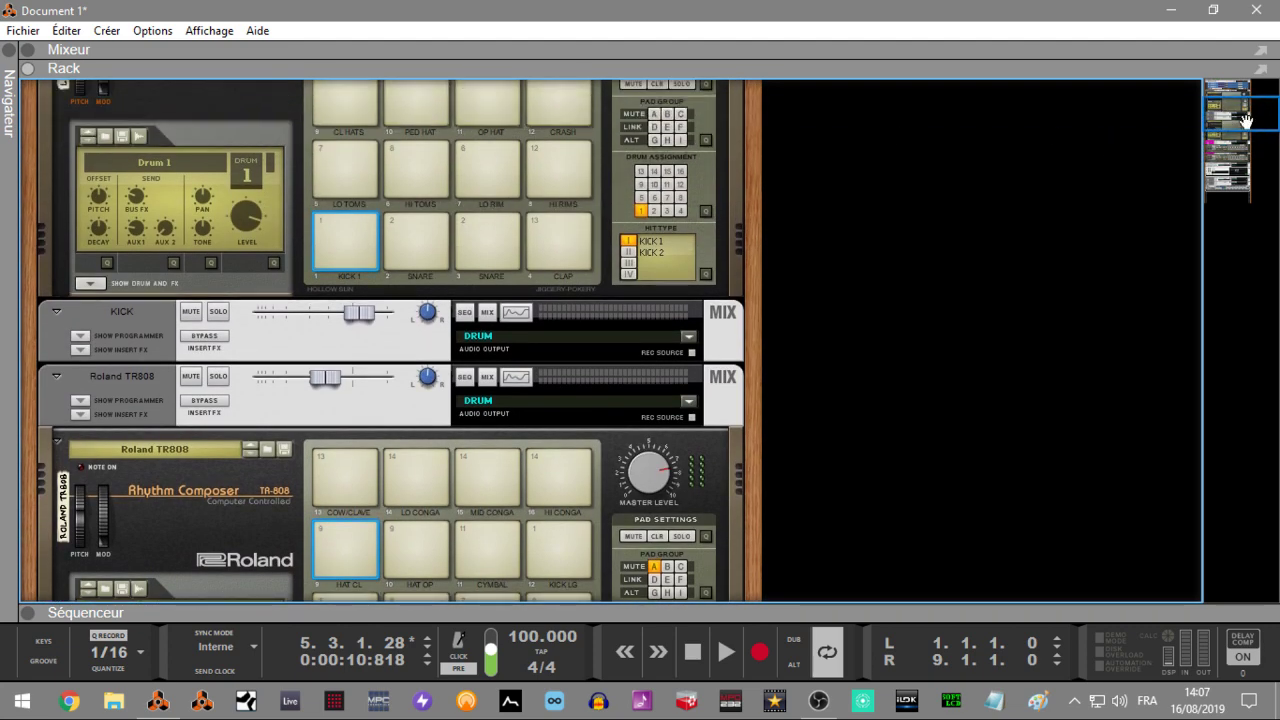
pyautogui.moveTo(1245, 118)
pyautogui.mouseDown()
pyautogui.moveTo(1238, 108)
pyautogui.moveTo(1241, 138)
pyautogui.mouseUp()
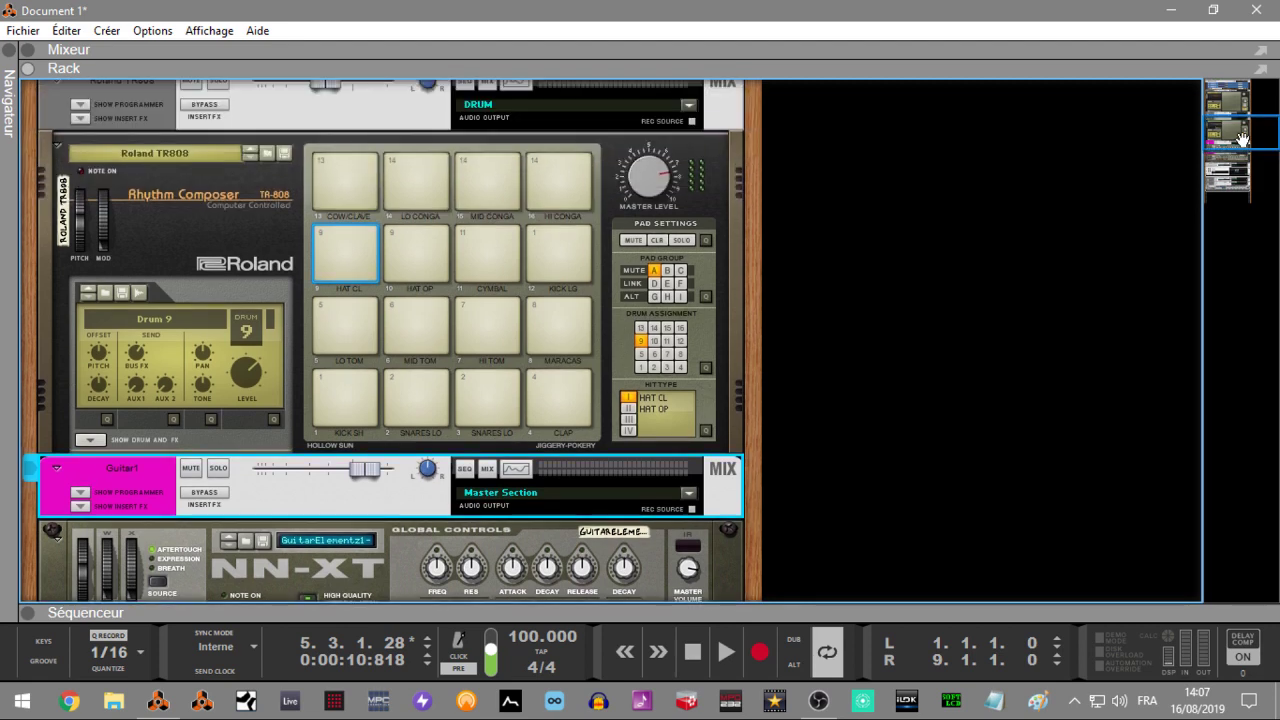